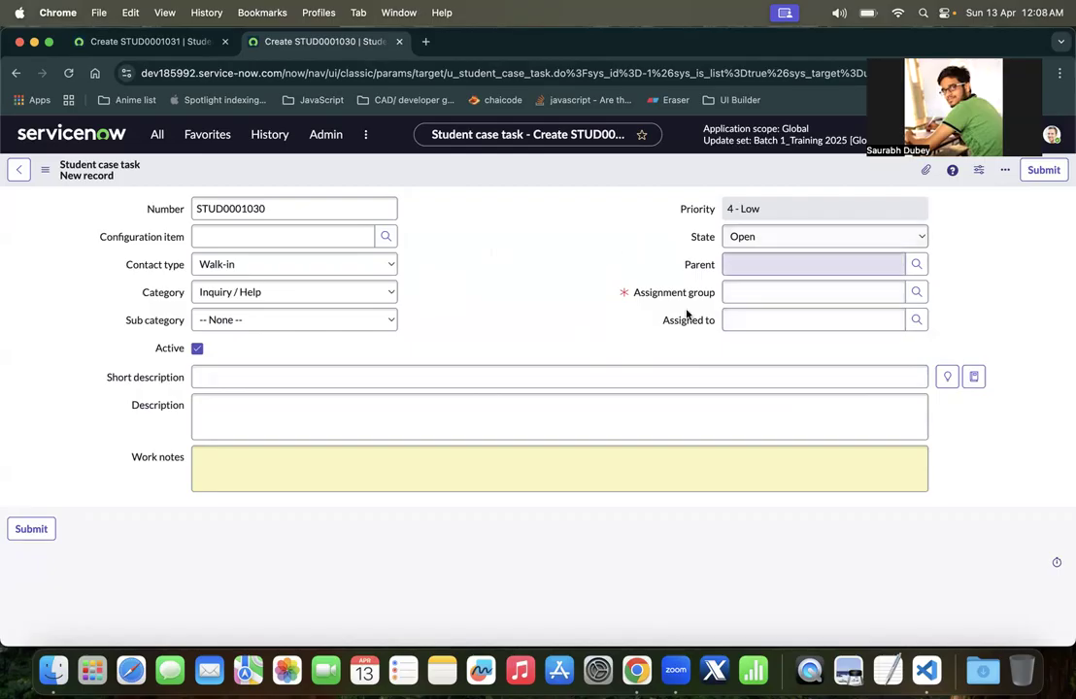
Set the student case task's category to Hardware and its sub category to Disk
{"action": "left_click", "coordinate": [250, 292]}
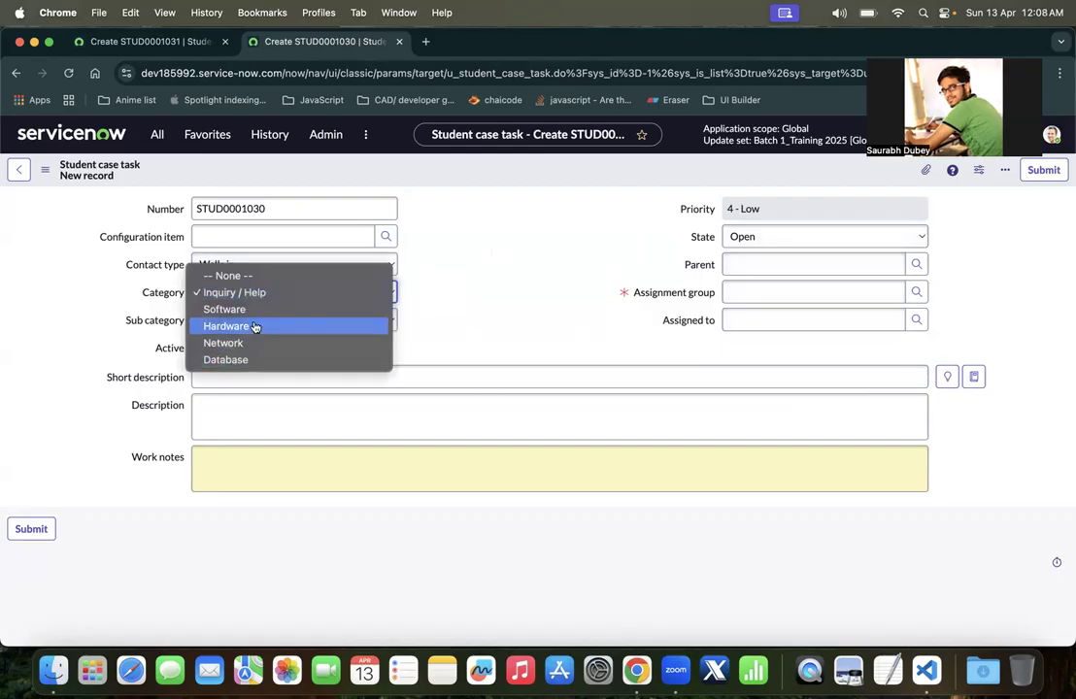
{"action": "left_click", "coordinate": [254, 325]}
{"action": "left_click", "coordinate": [230, 324]}
{"action": "left_click", "coordinate": [230, 355]}
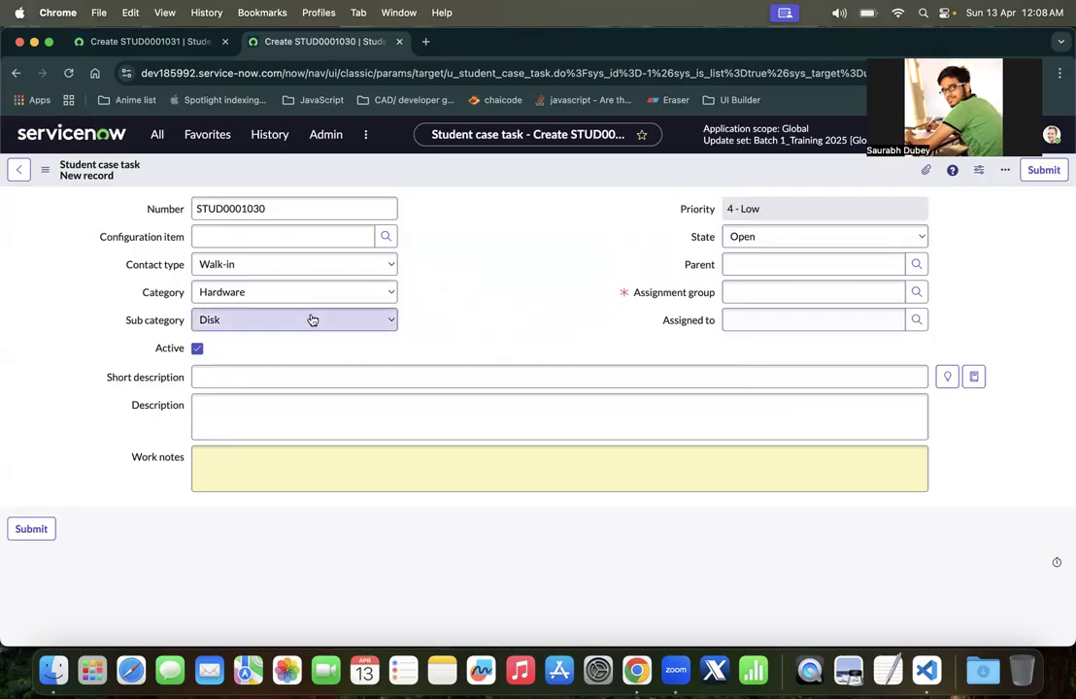
Change the student case task's category to Network and its sub category to DHCP
{"action": "left_click", "coordinate": [284, 301]}
{"action": "left_click", "coordinate": [257, 307]}
{"action": "left_click", "coordinate": [262, 320]}
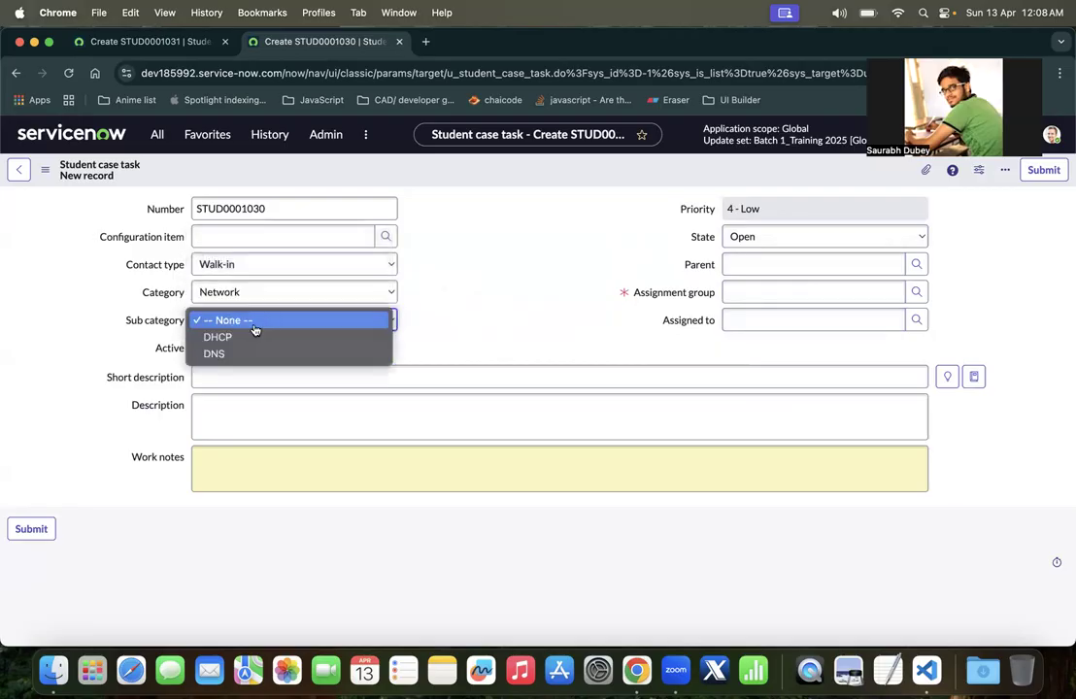
{"action": "left_click", "coordinate": [248, 340]}
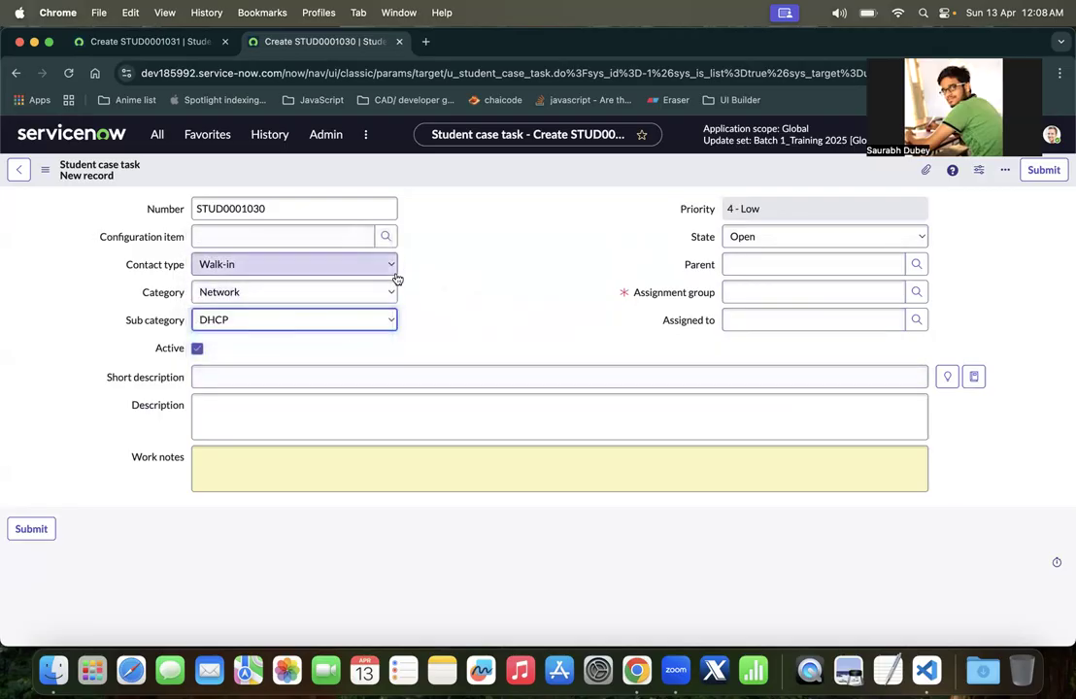
Highlight the table name u_student_case_task in the page address to identify the form's table
{"action": "left_click", "coordinate": [418, 68]}
{"action": "key", "text": "Right"}
{"action": "key", "text": "Home"}
{"action": "left_click", "coordinate": [468, 288]}
{"action": "left_click", "coordinate": [493, 82]}
{"action": "double_click", "coordinate": [528, 76]}
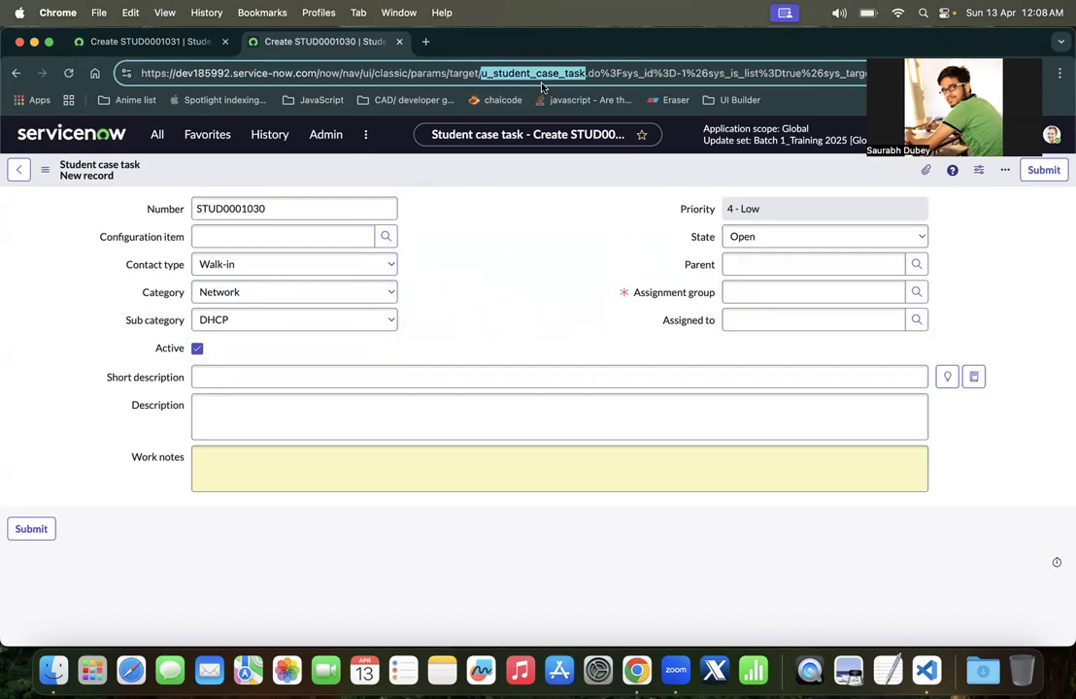
{"action": "left_click", "coordinate": [480, 283]}
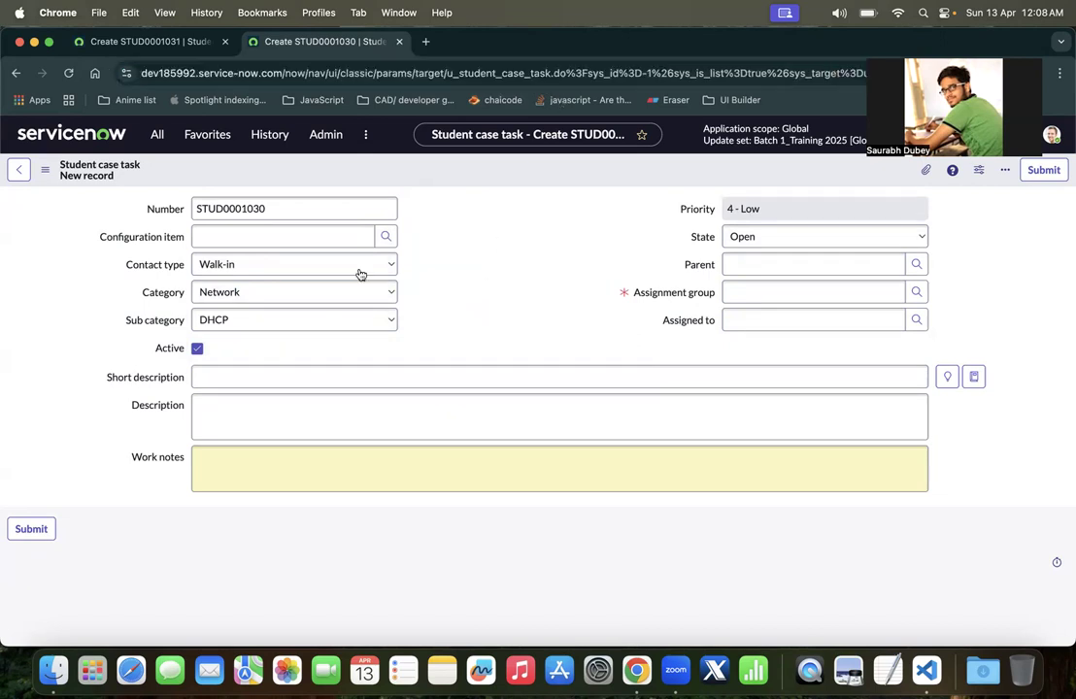
Switch the student case task back to category Hardware with sub category Disk
{"action": "left_click", "coordinate": [277, 295]}
{"action": "left_click", "coordinate": [265, 276]}
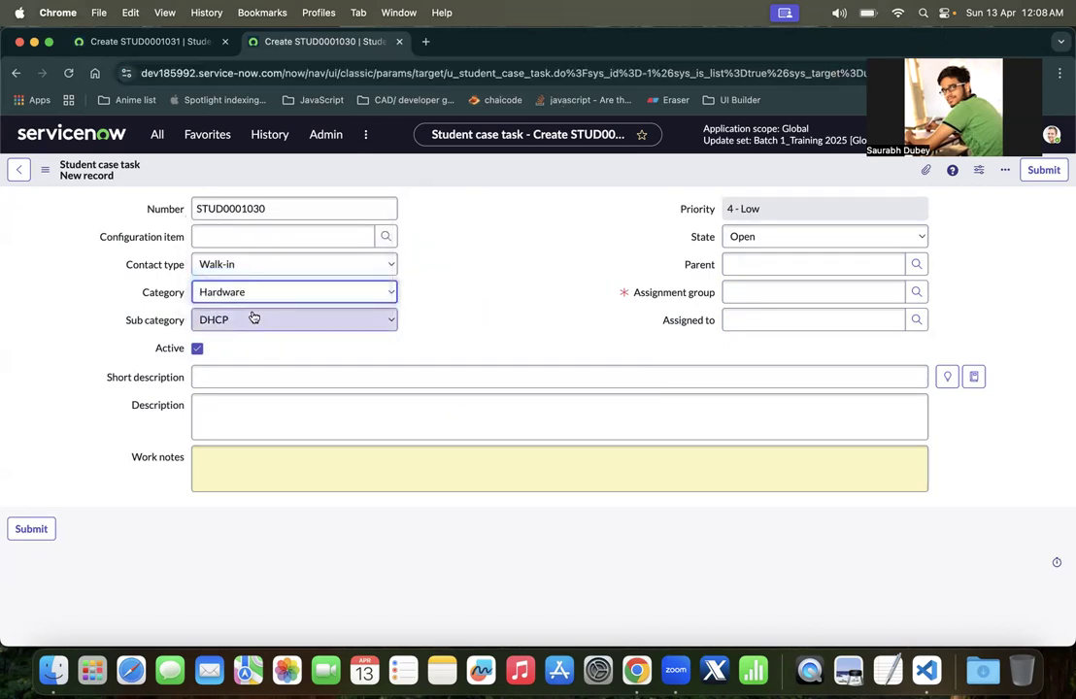
{"action": "left_click", "coordinate": [247, 322]}
{"action": "left_click", "coordinate": [235, 356]}
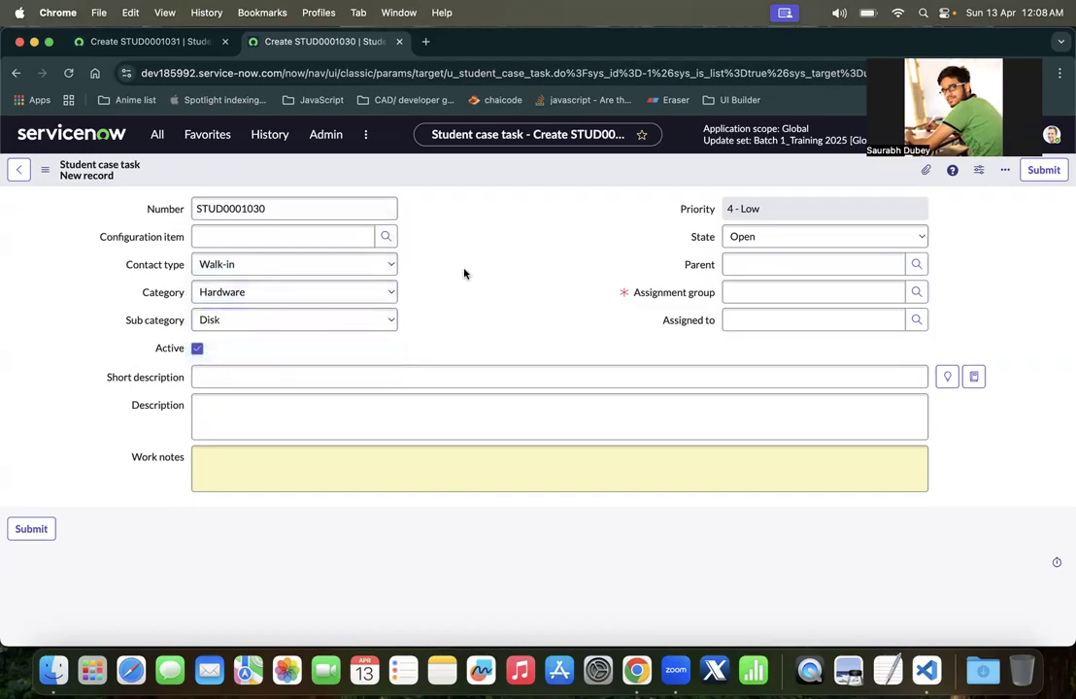
Open a blank incident form in a new tab using the navigator entry incident.FORM
{"action": "left_click", "coordinate": [154, 134]}
{"action": "type", "text": "incident."}
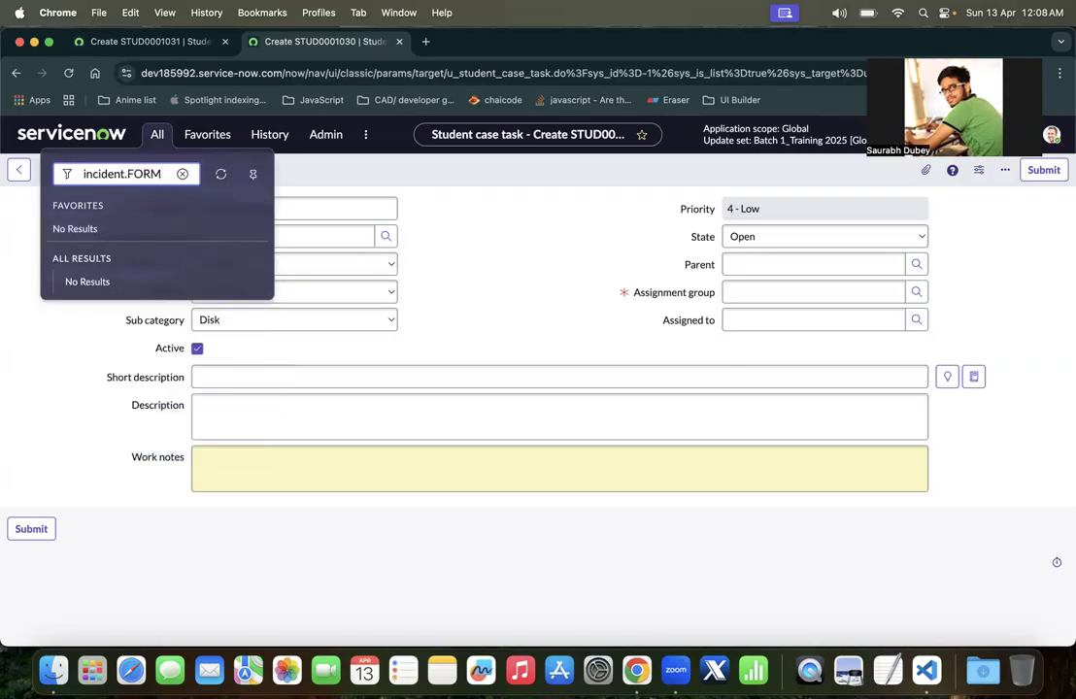
{"action": "type", "text": "FORM"}
{"action": "key", "text": "Return"}
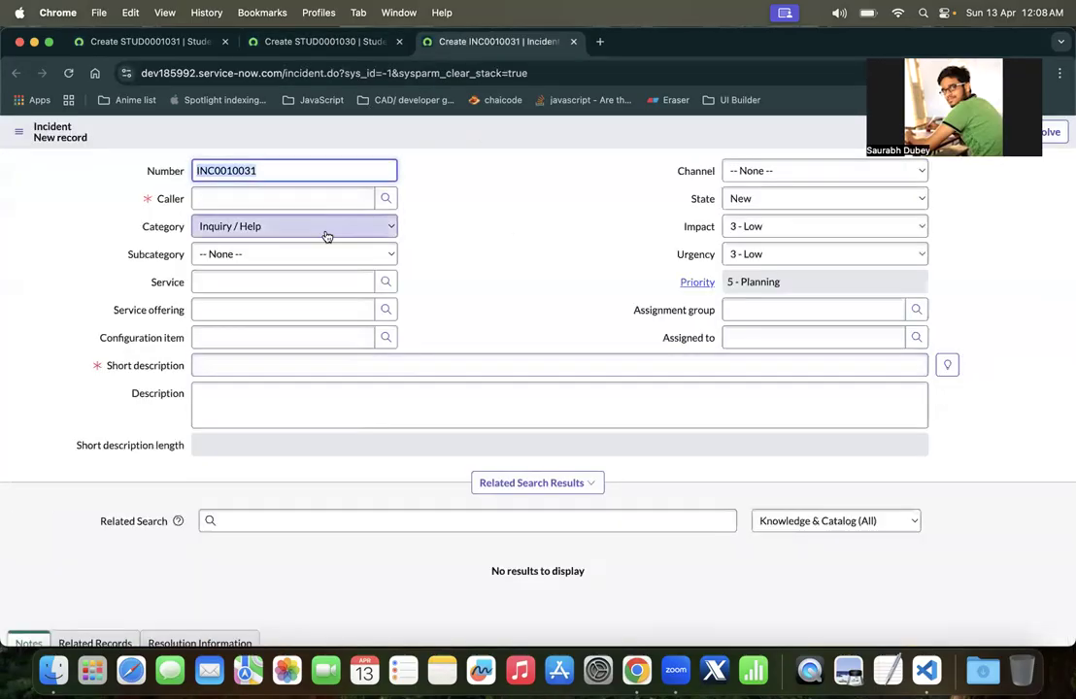
Set the new incident's subcategory to Internal Application and check its assignment group
{"action": "left_click", "coordinate": [771, 311]}
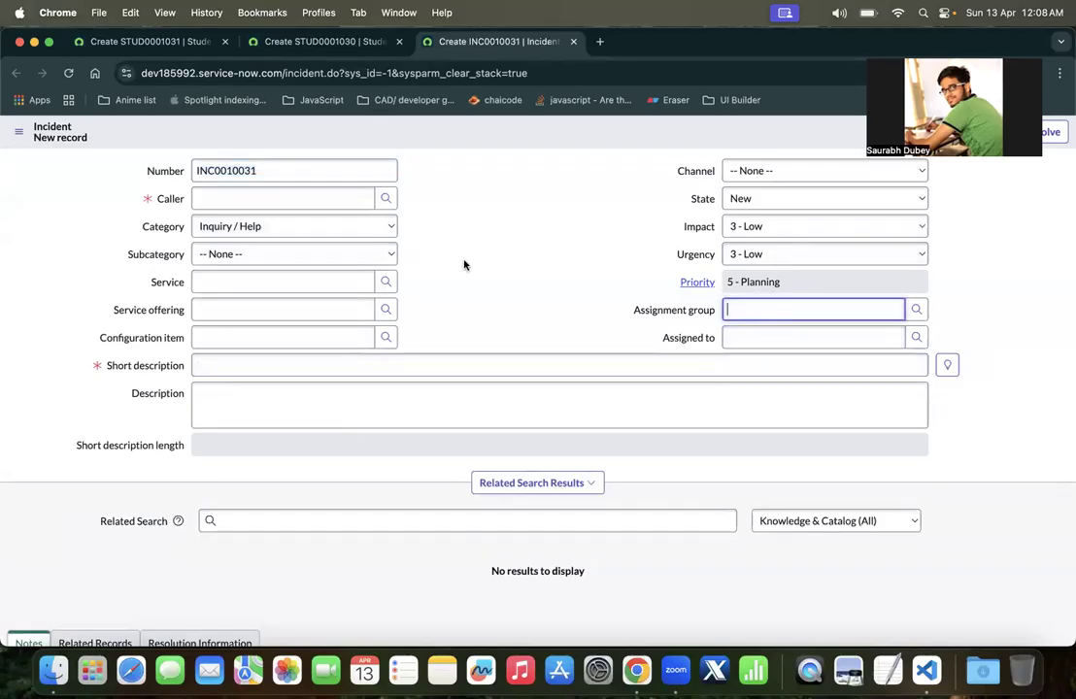
{"action": "left_click", "coordinate": [302, 255]}
{"action": "left_click", "coordinate": [247, 305]}
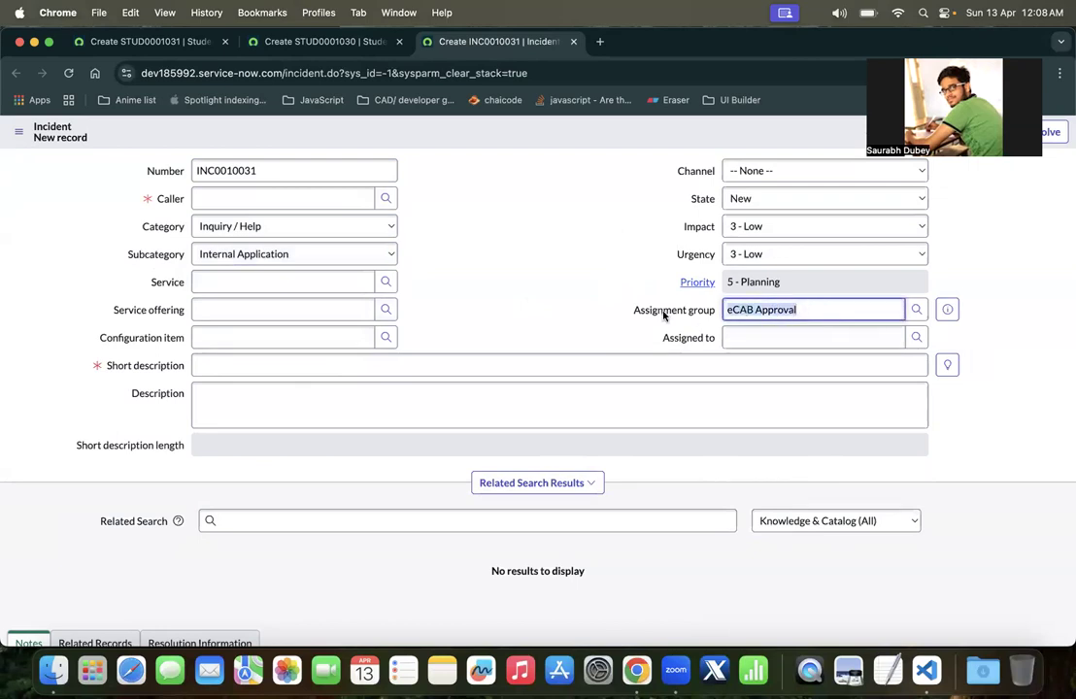
{"action": "key", "text": "shift+Tab"}
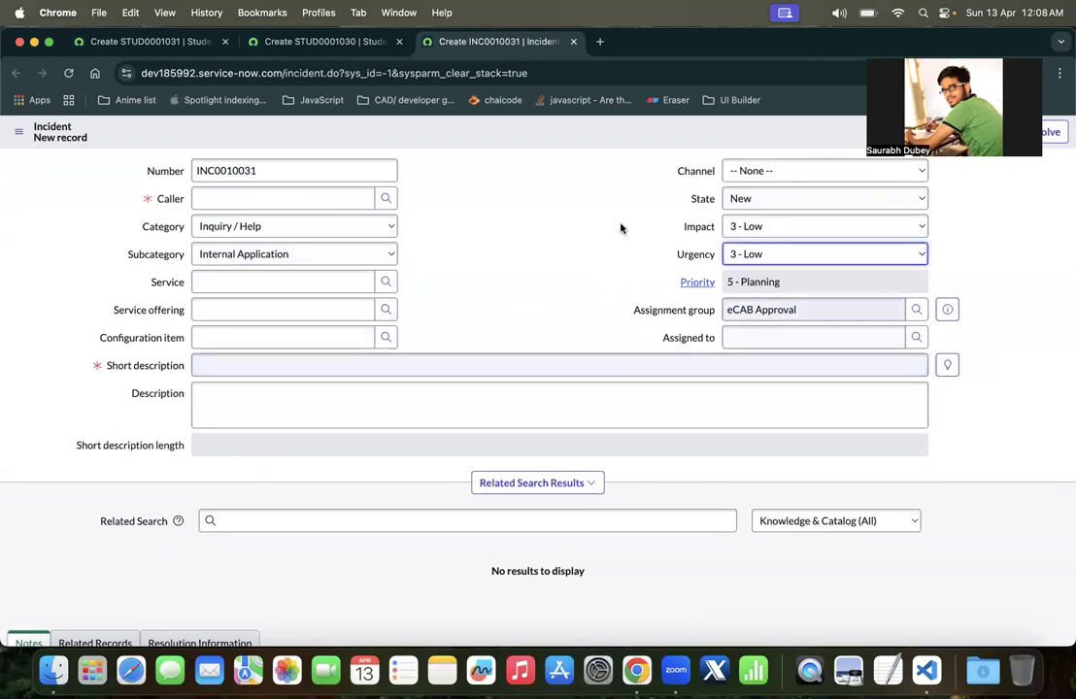
Search the navigator for data lookup from the other student case task form and open Data Lookup Definitions
{"action": "left_click", "coordinate": [109, 41]}
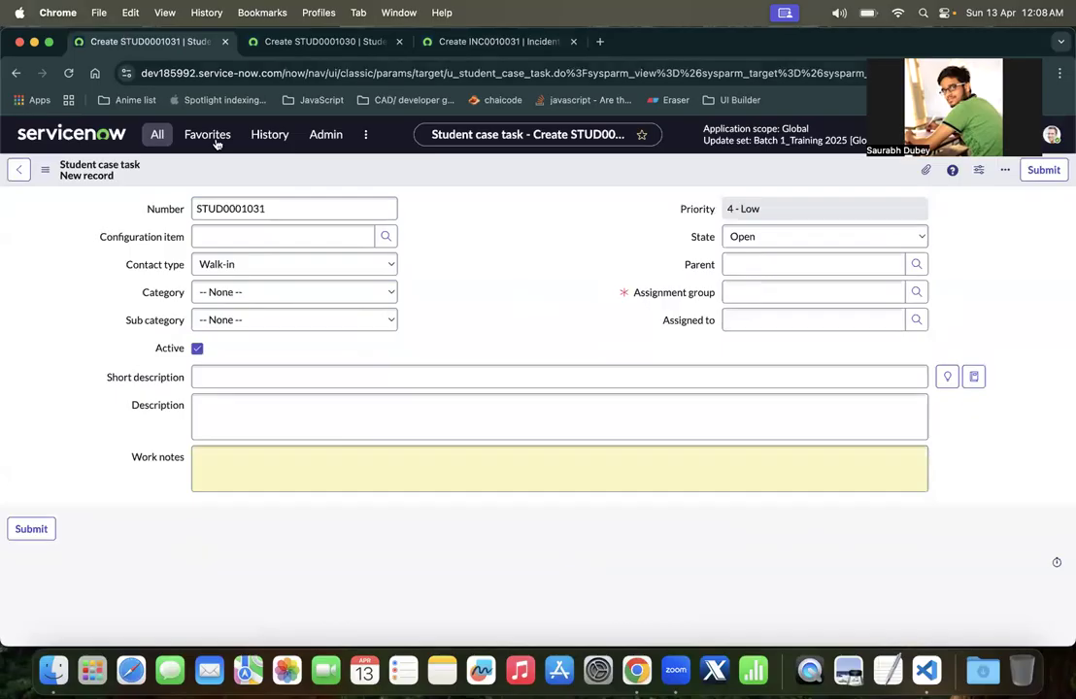
{"action": "left_click", "coordinate": [156, 133]}
{"action": "type", "text": "data lookup"}
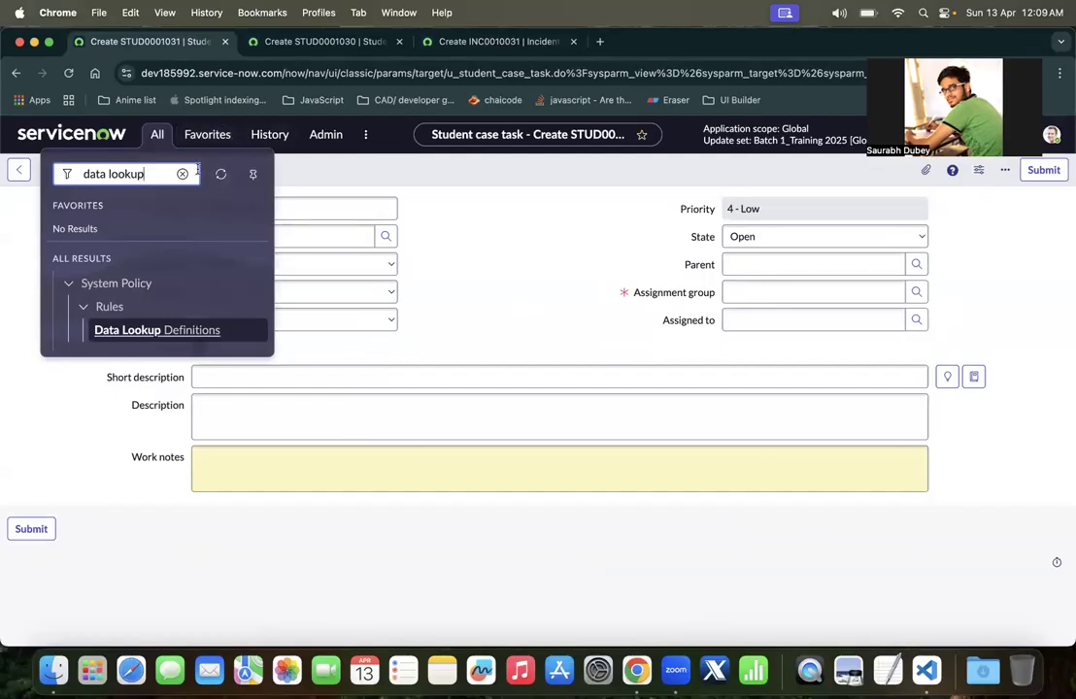
{"action": "left_click", "coordinate": [170, 331]}
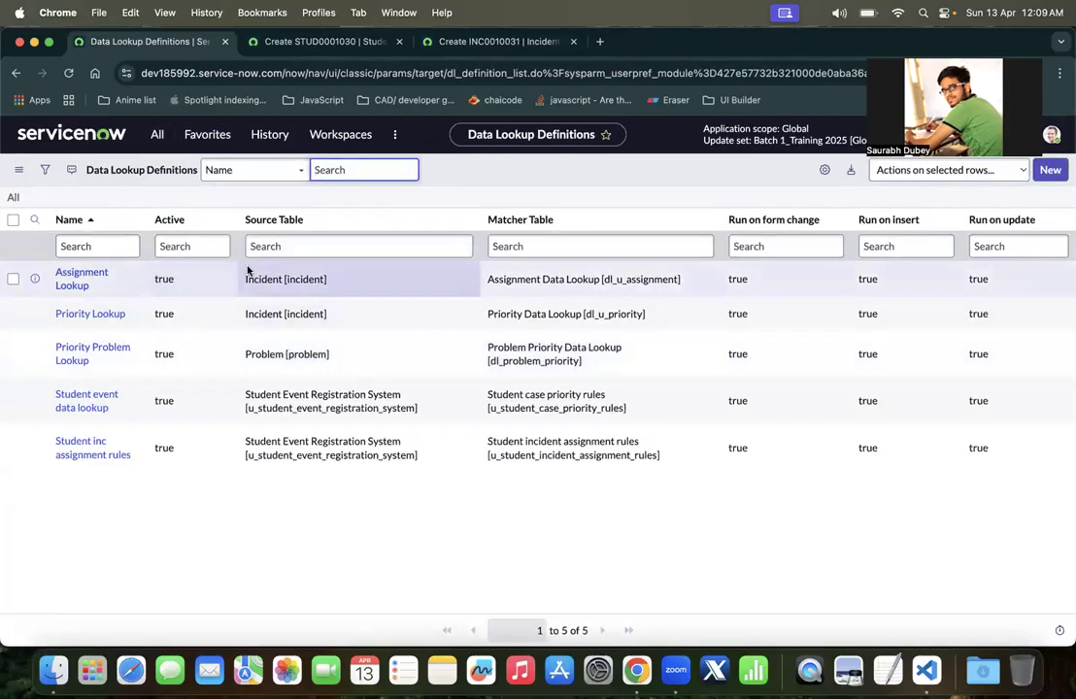
Compare the incident form with the Assignment Lookup entry for the Incident table in the definitions list
{"action": "left_click", "coordinate": [490, 40]}
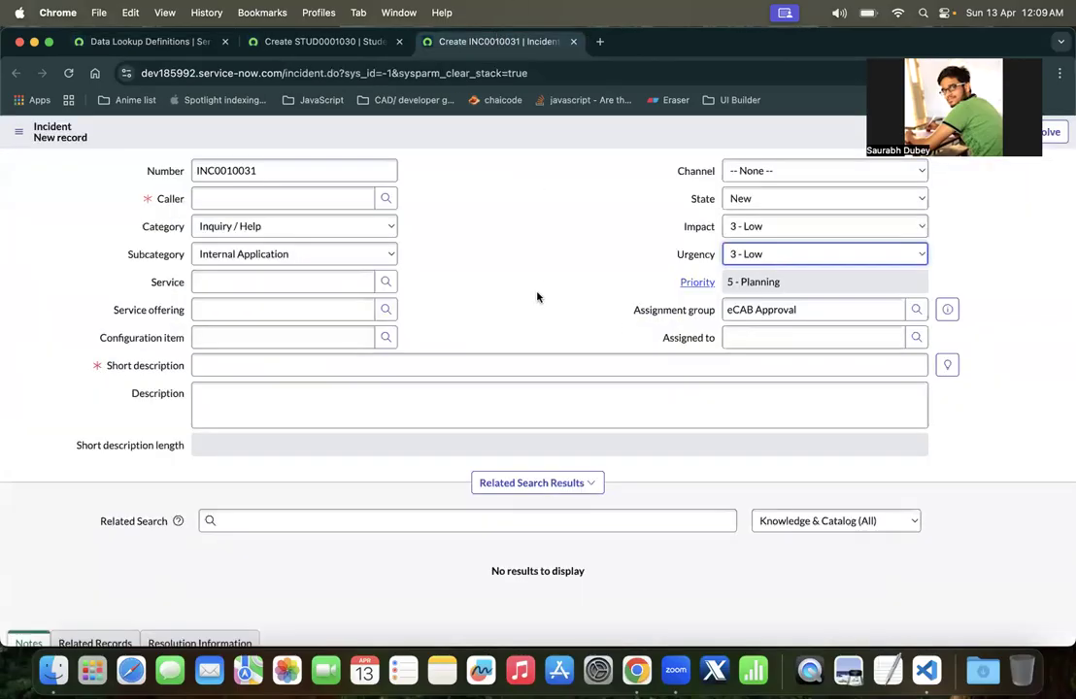
{"action": "left_click", "coordinate": [109, 42]}
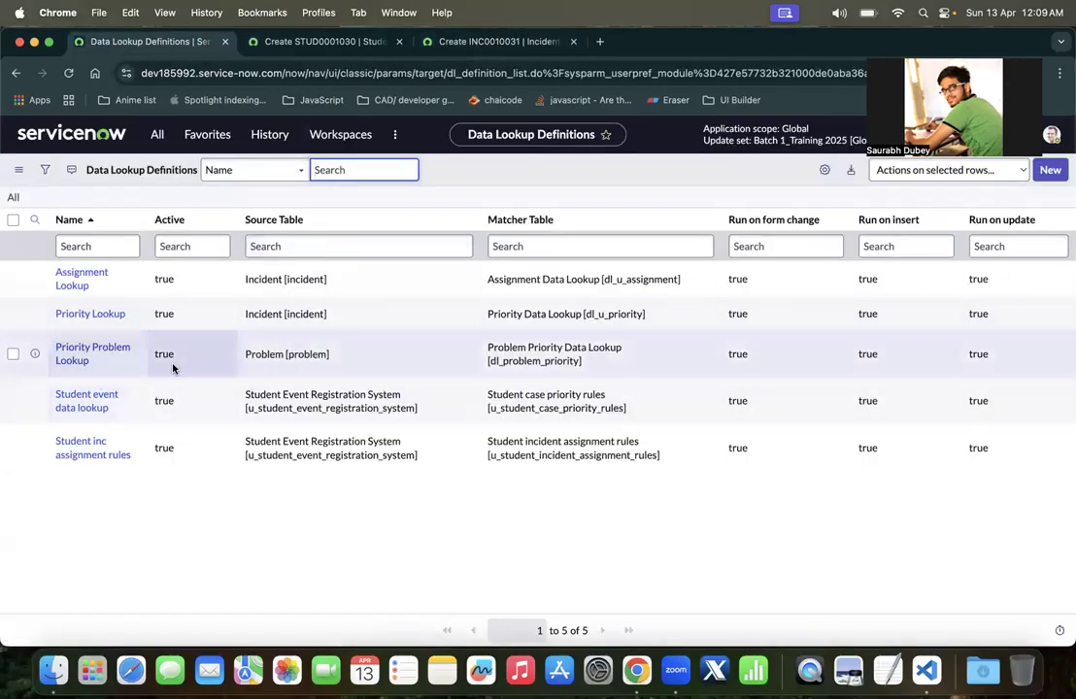
{"action": "left_click", "coordinate": [109, 287]}
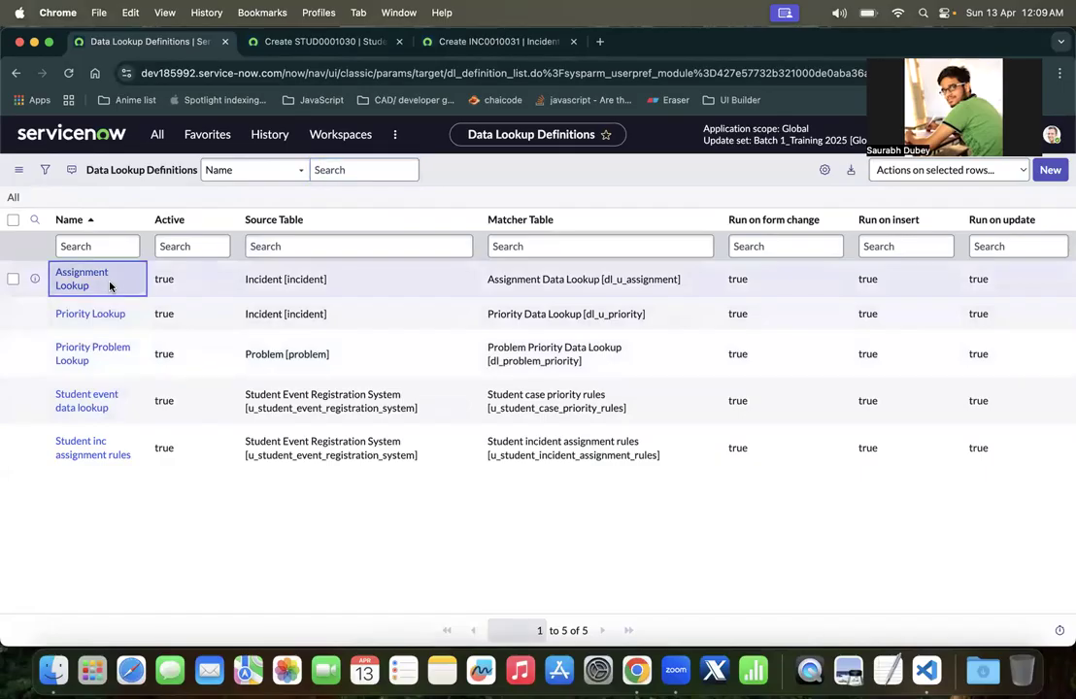
{"action": "left_click", "coordinate": [361, 275]}
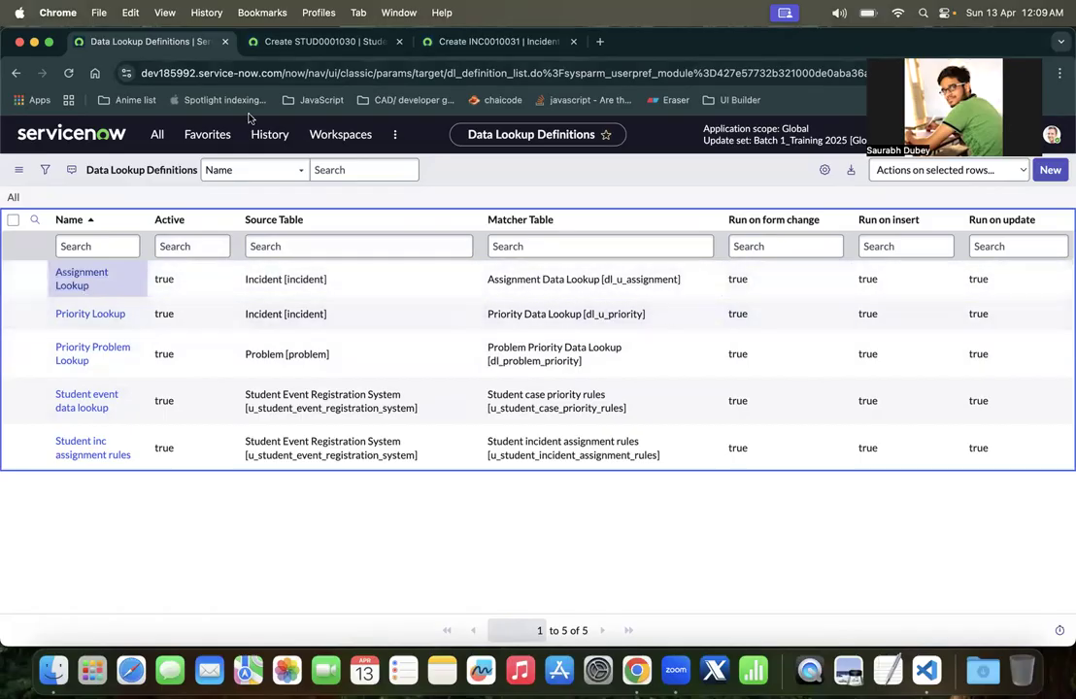
{"action": "left_click", "coordinate": [157, 134]}
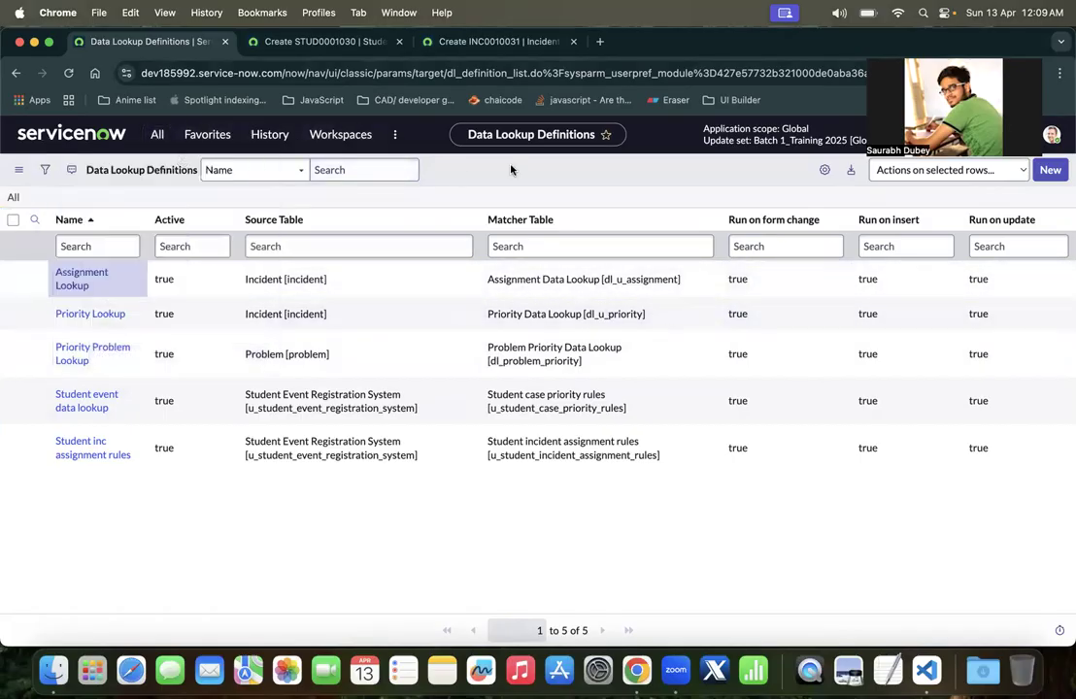
Review the table name in the address and the contact type field on the student case task form
{"action": "left_click", "coordinate": [308, 41]}
{"action": "left_click_drag", "start_coordinate": [585, 72], "coordinate": [475, 73]}
{"action": "left_click", "coordinate": [530, 275]}
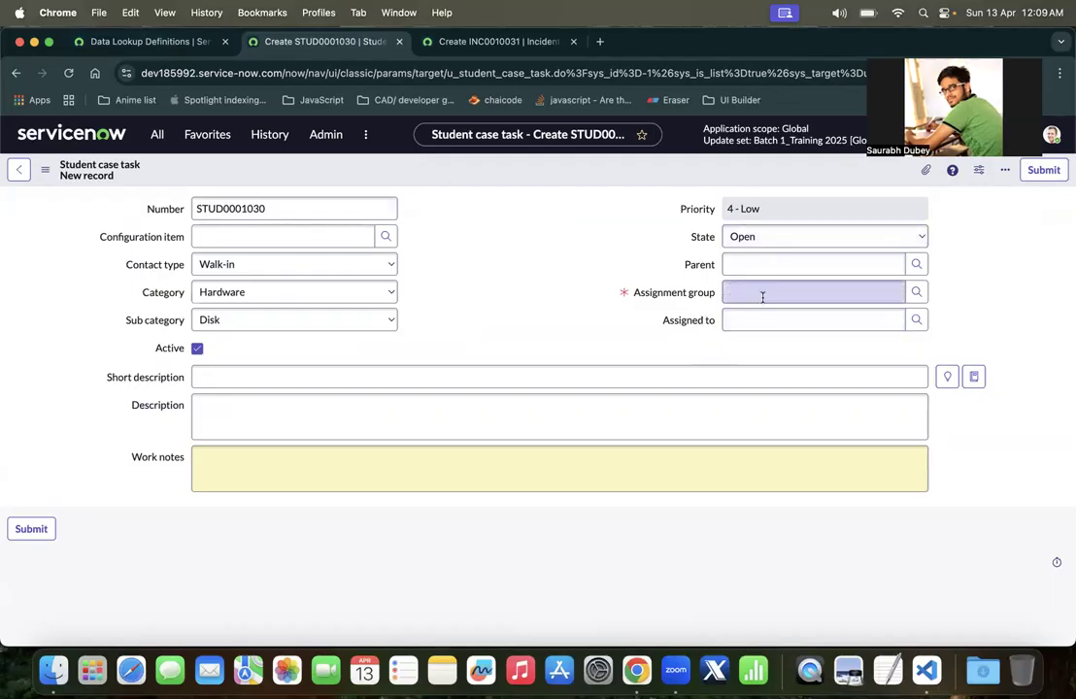
{"action": "left_click", "coordinate": [388, 268]}
{"action": "left_click", "coordinate": [457, 251]}
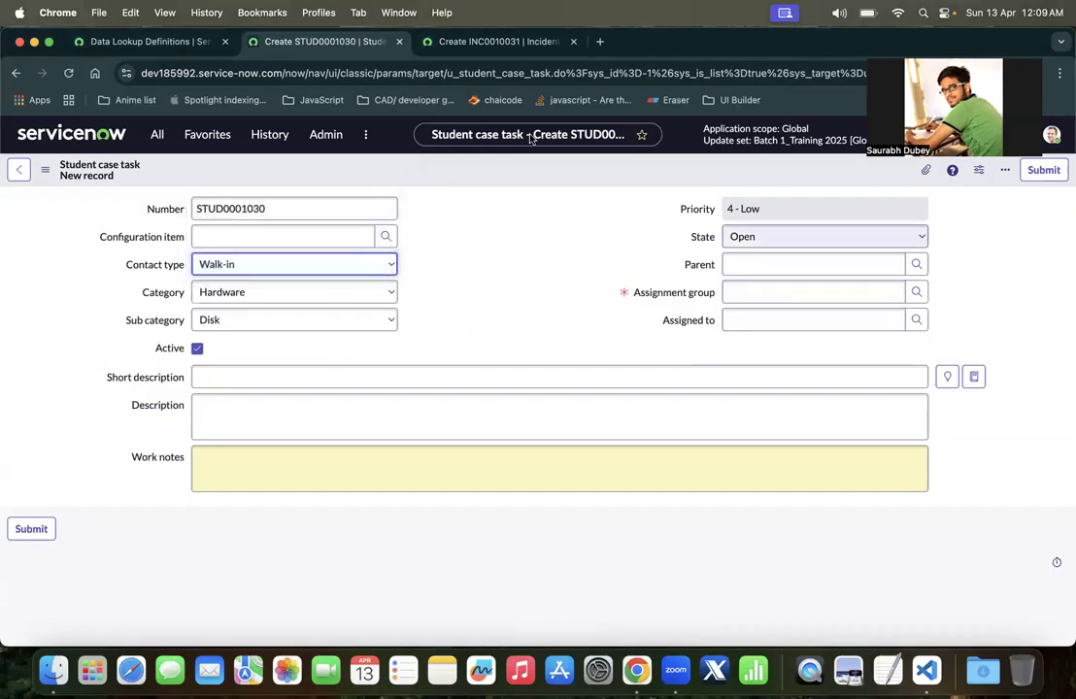
Search the navigator for tables and open the System Definition Tables list in a new tab
{"action": "left_click", "coordinate": [141, 43]}
{"action": "left_click", "coordinate": [153, 134]}
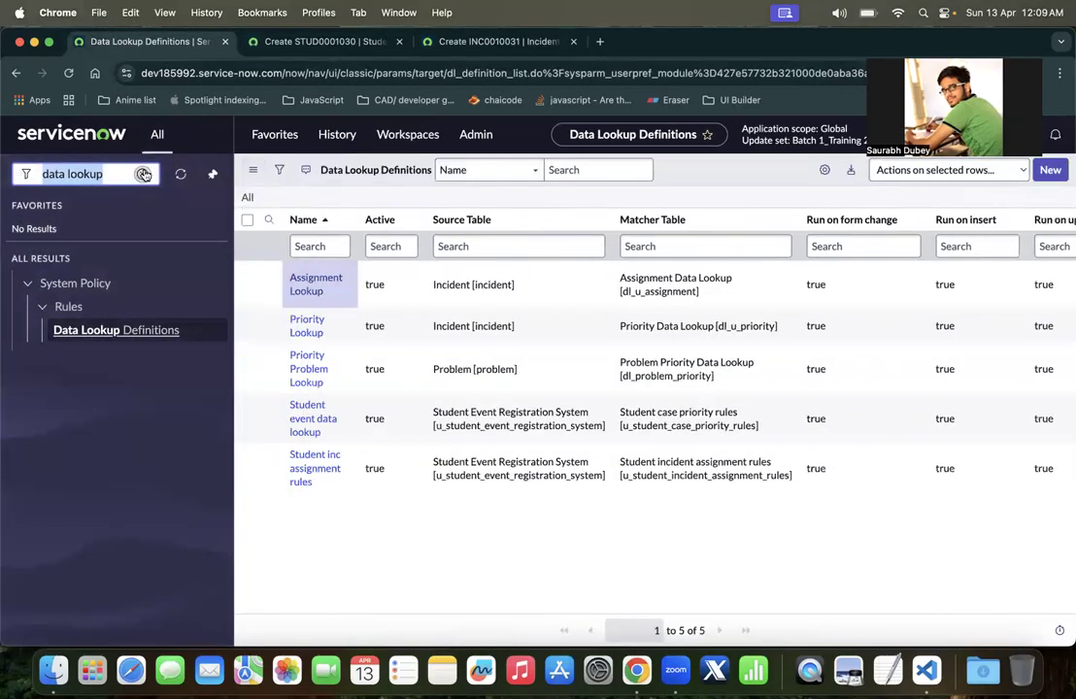
{"action": "left_click", "coordinate": [142, 174]}
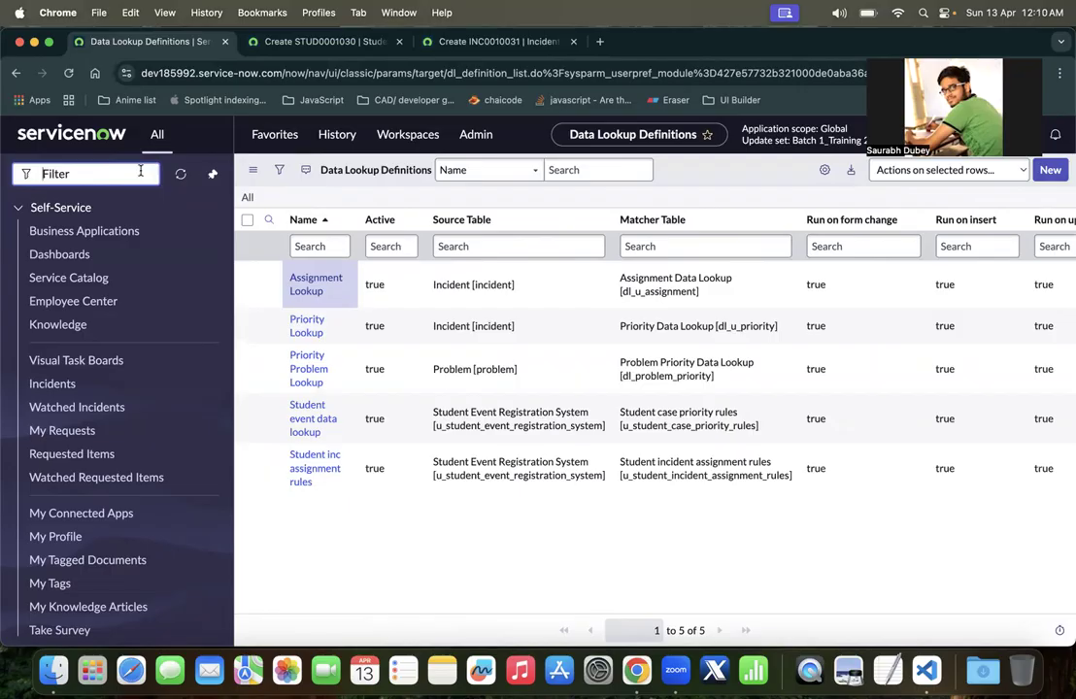
{"action": "type", "text": "tables"}
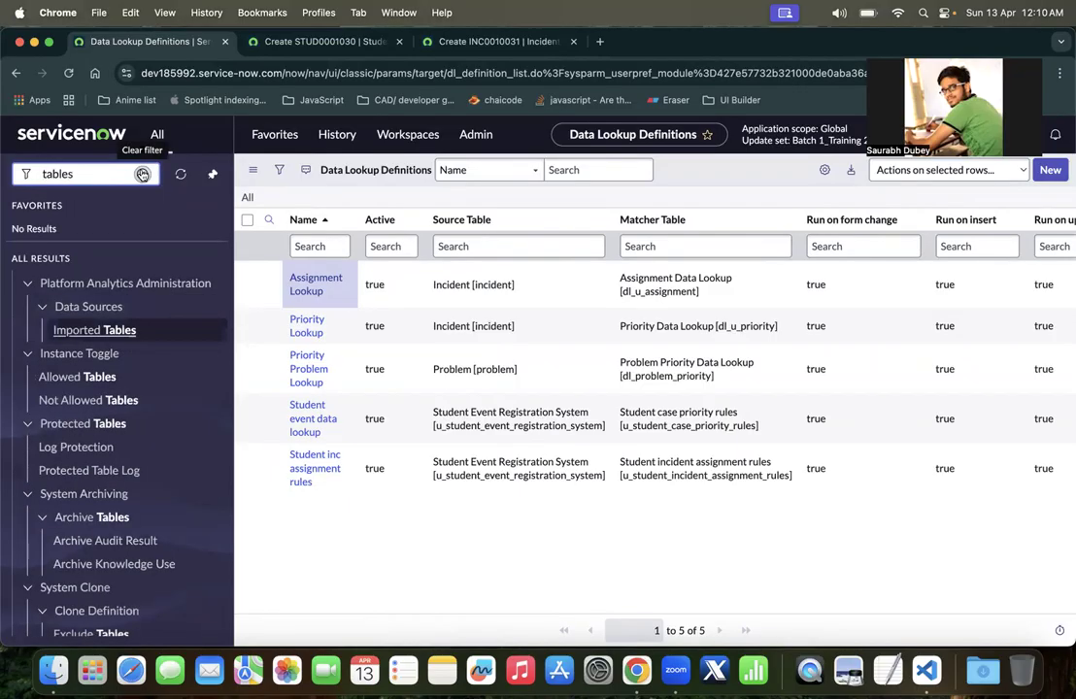
{"action": "scroll", "coordinate": [117, 381], "scroll_direction": "down", "scroll_amount": 5}
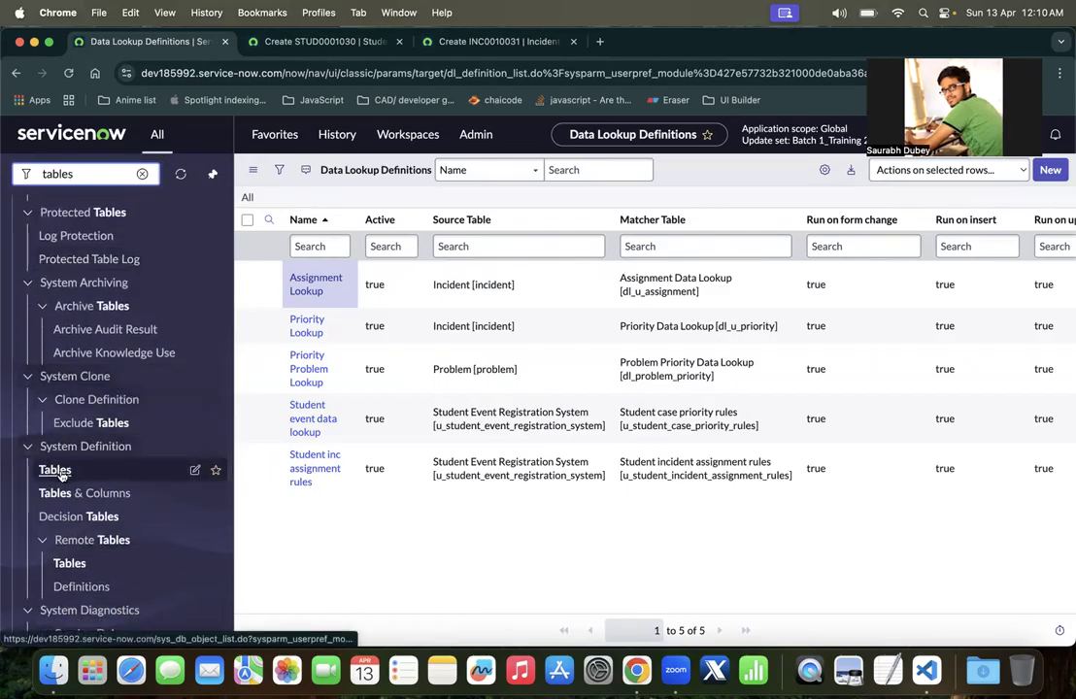
{"action": "left_click", "coordinate": [55, 471], "text": "shift+super"}
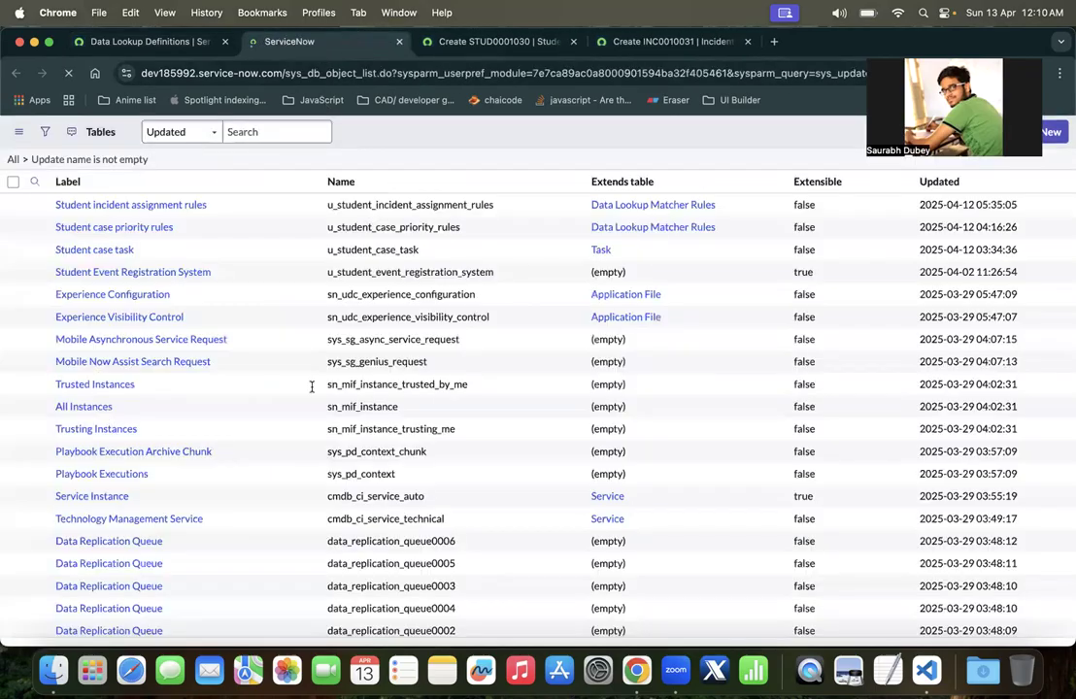
Start a new table labelled Assignment group student lookup, named u_assignment_group_student_lookup, that extends Data Lookup Matcher Rules
{"action": "left_click", "coordinate": [585, 209]}
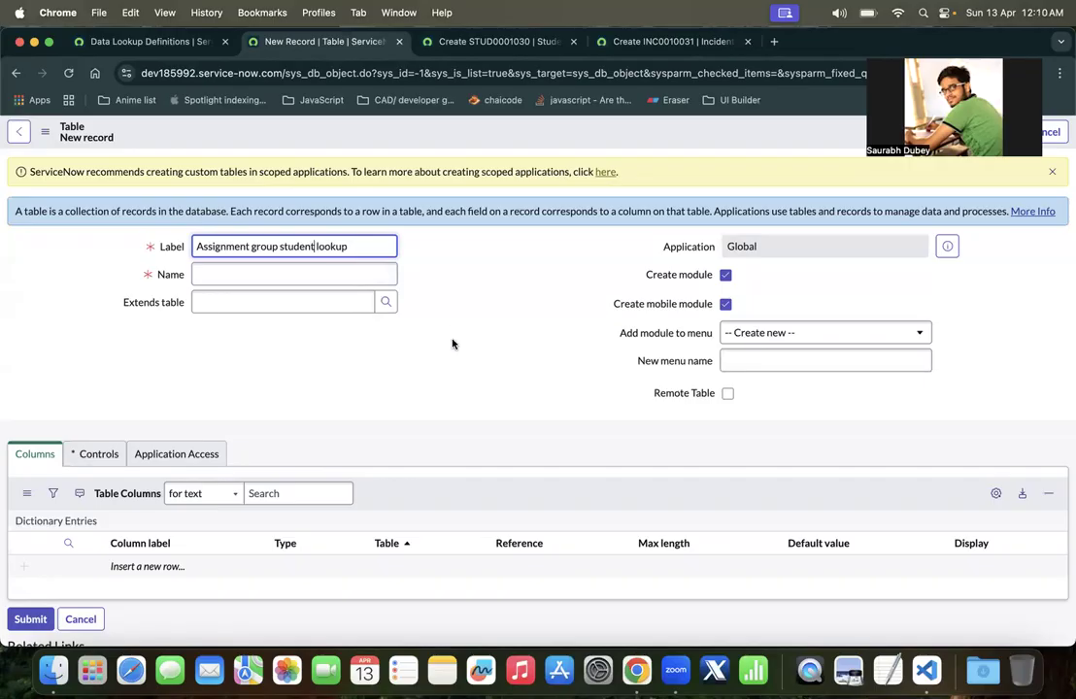
{"action": "left_click", "coordinate": [365, 274]}
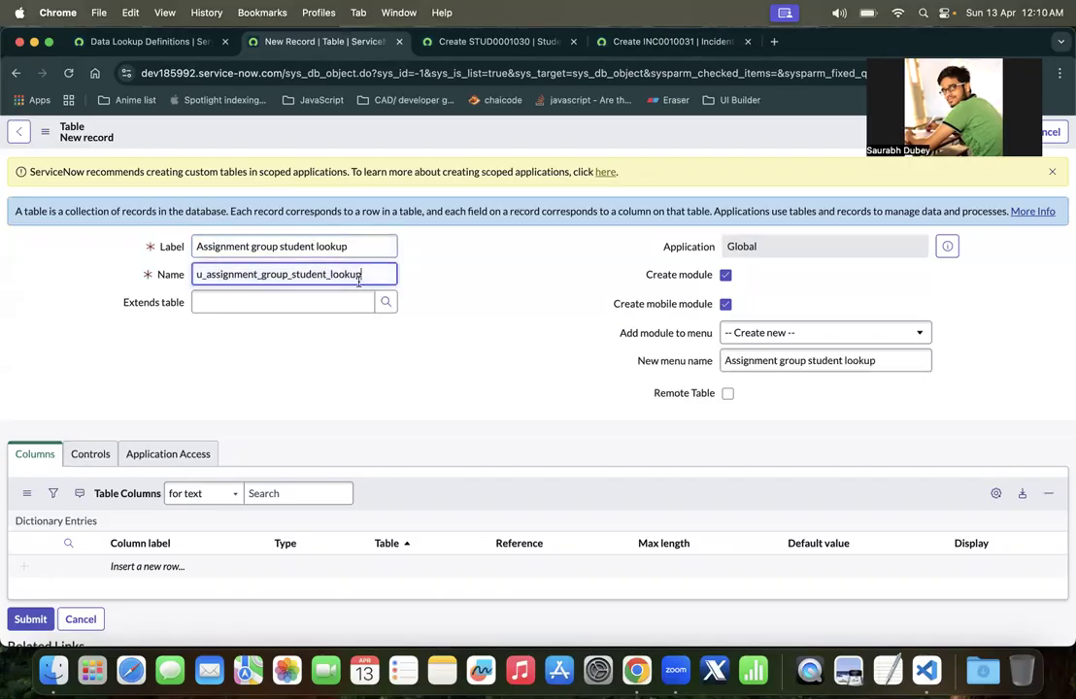
{"action": "left_click", "coordinate": [294, 303]}
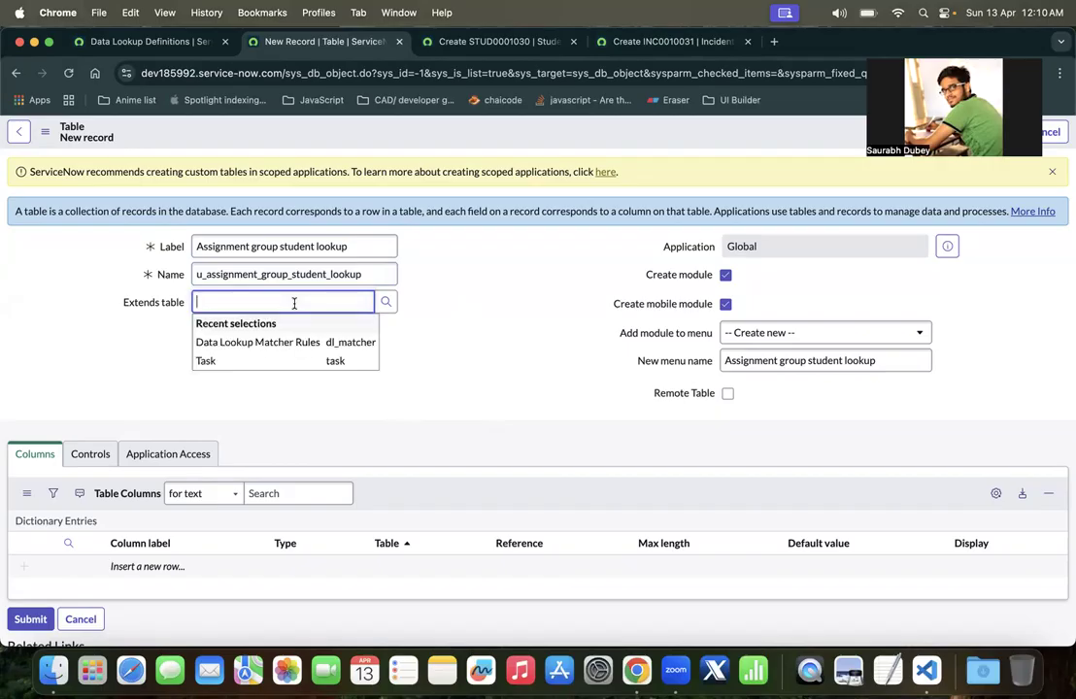
{"action": "left_click", "coordinate": [311, 341]}
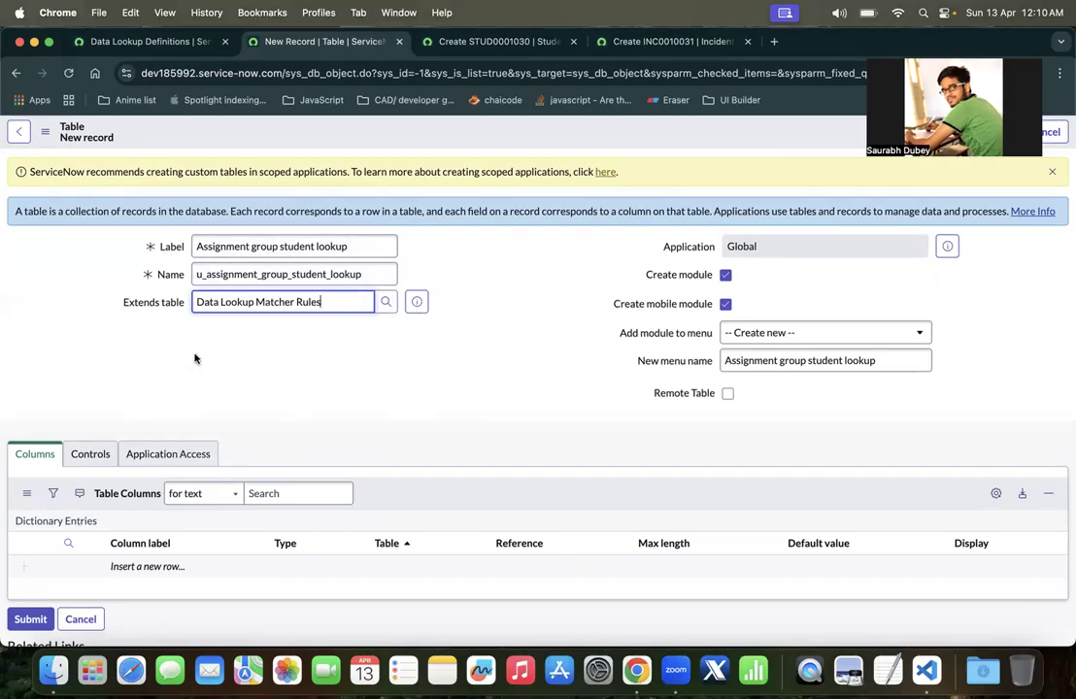
{"action": "left_click", "coordinate": [447, 392]}
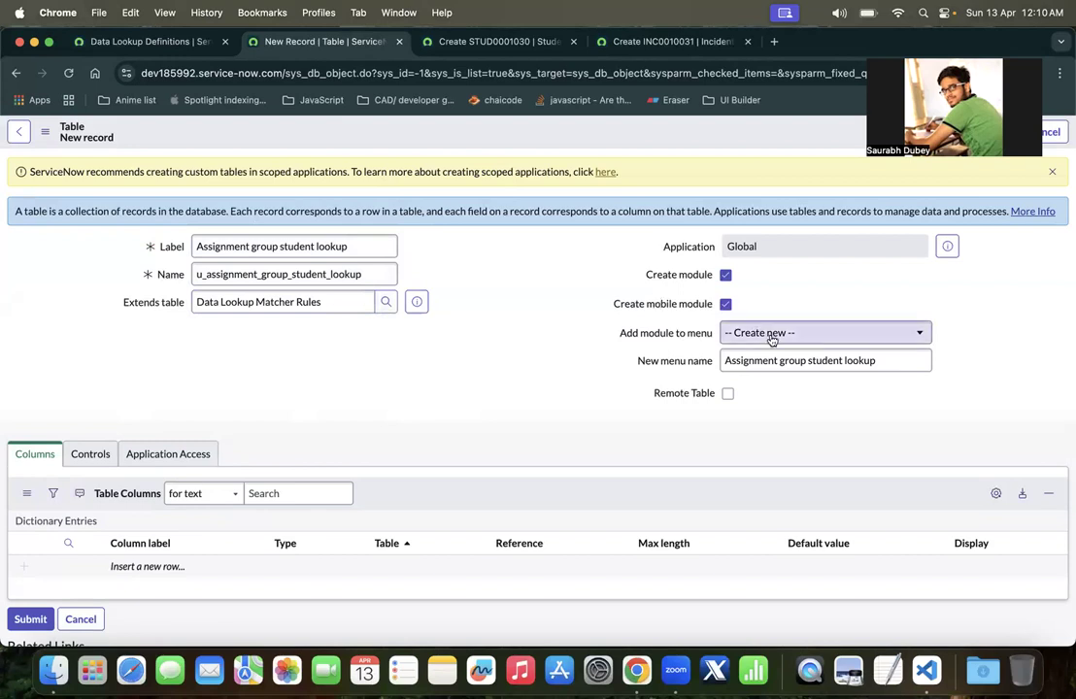
Add the table's module to the Student Event Registration System menu, save the new table record and dismiss the error message
{"action": "left_click", "coordinate": [903, 362]}
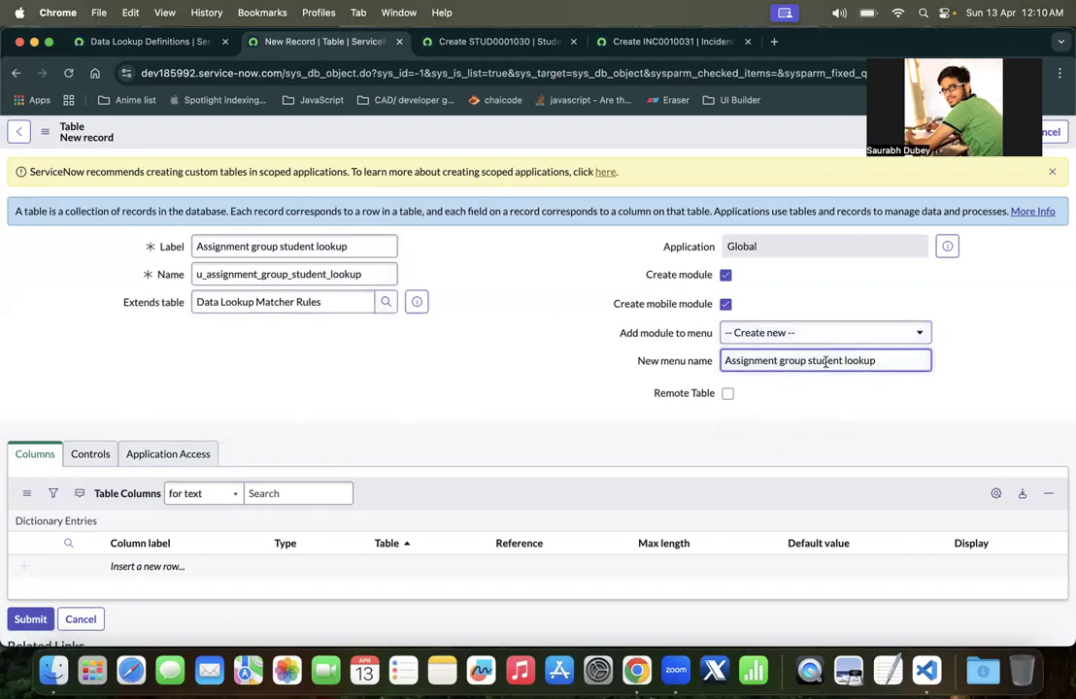
{"action": "left_click", "coordinate": [781, 336]}
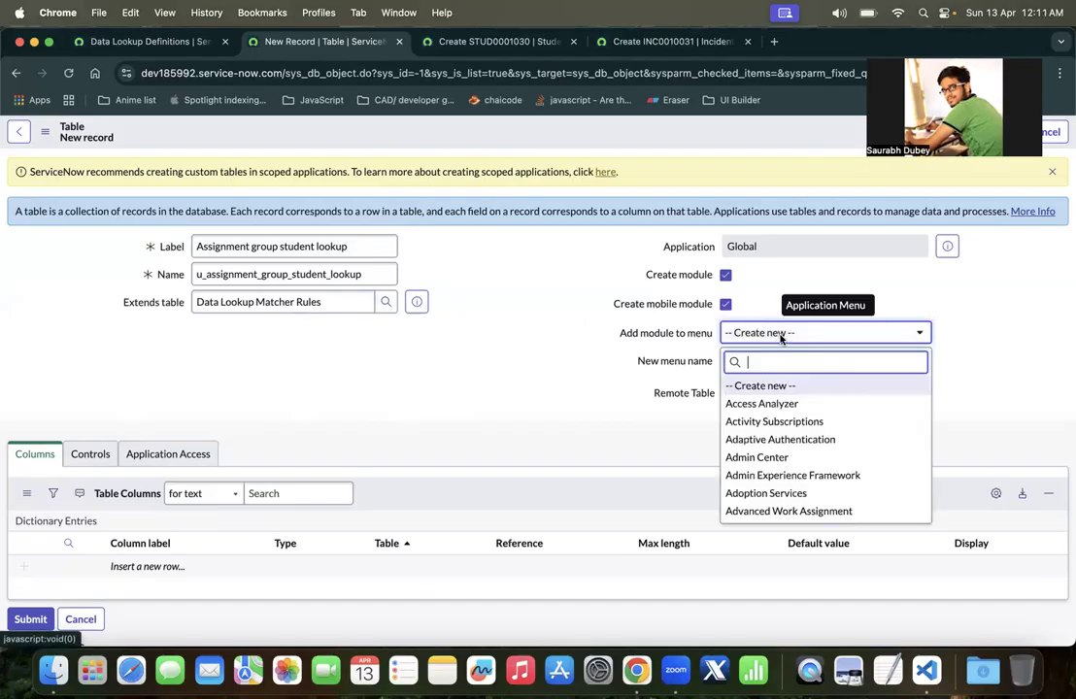
{"action": "type", "text": "student"}
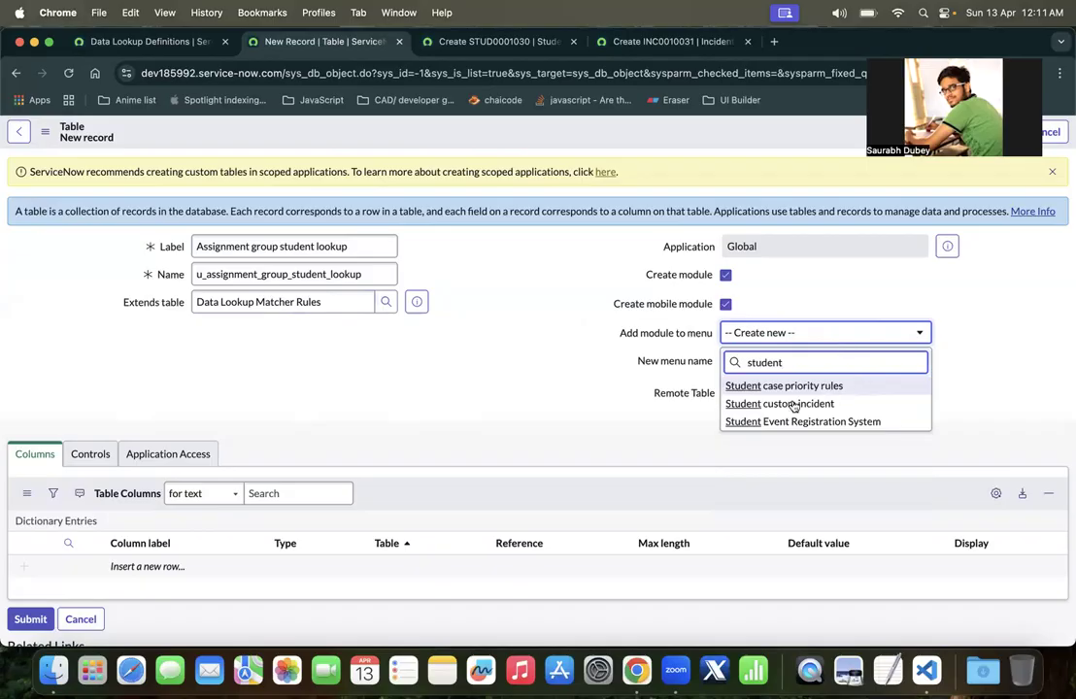
{"action": "left_click", "coordinate": [824, 420]}
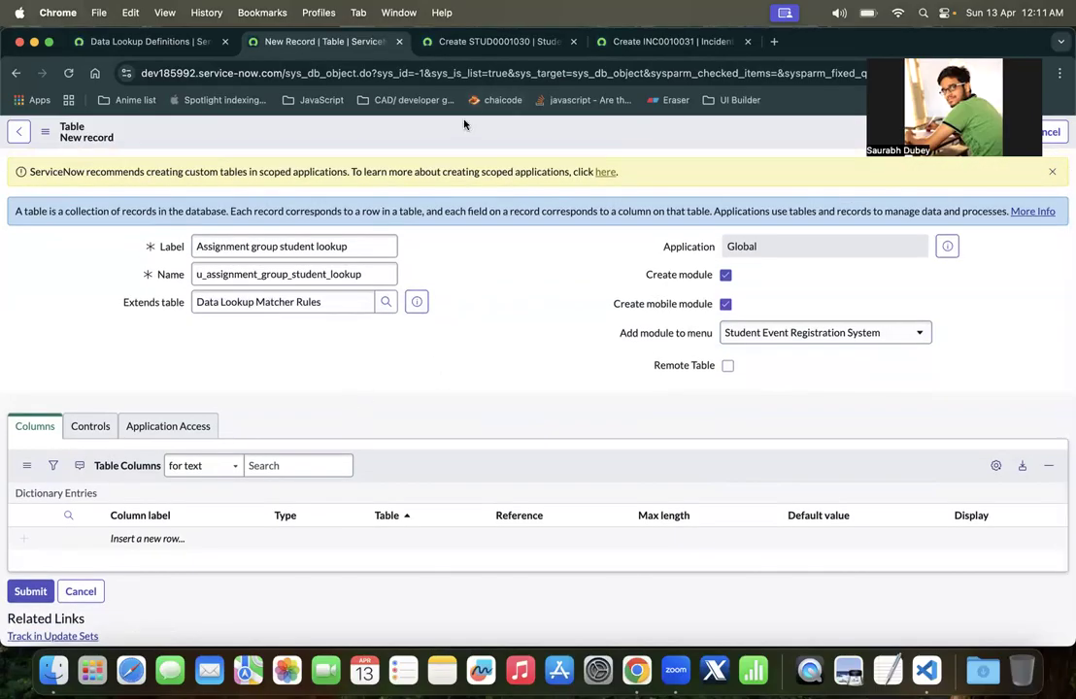
{"action": "right_click", "coordinate": [443, 142]}
{"action": "left_click", "coordinate": [478, 149]}
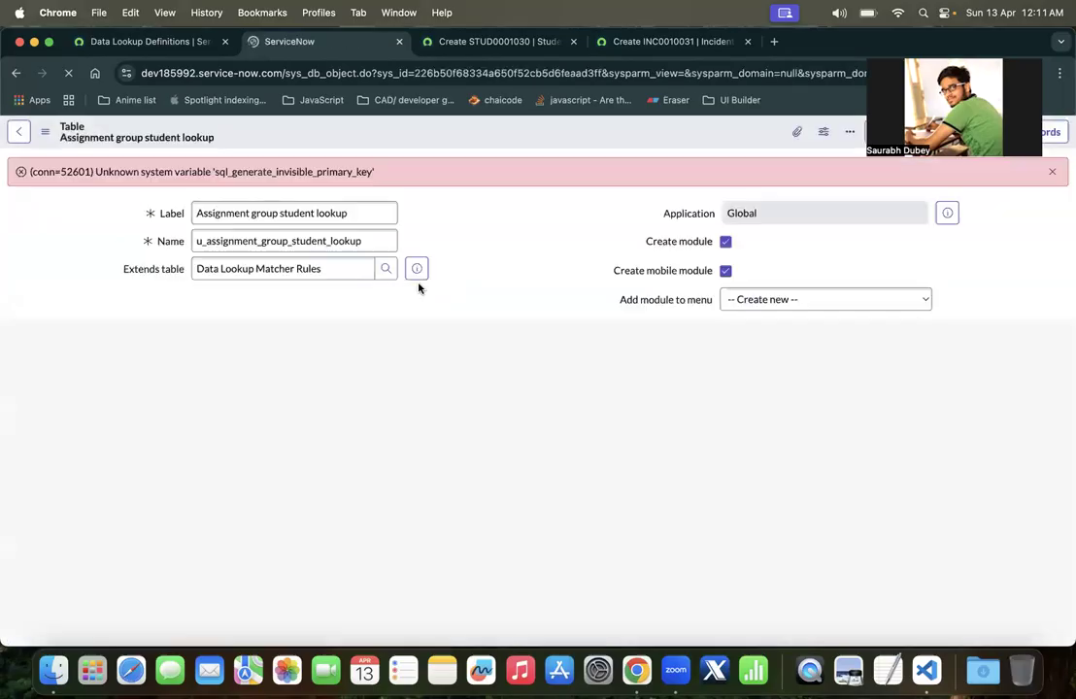
{"action": "left_click", "coordinate": [1051, 175]}
Review the new table's column list and look into the form for creating a column
{"action": "scroll", "coordinate": [524, 322], "scroll_direction": "down", "scroll_amount": 5}
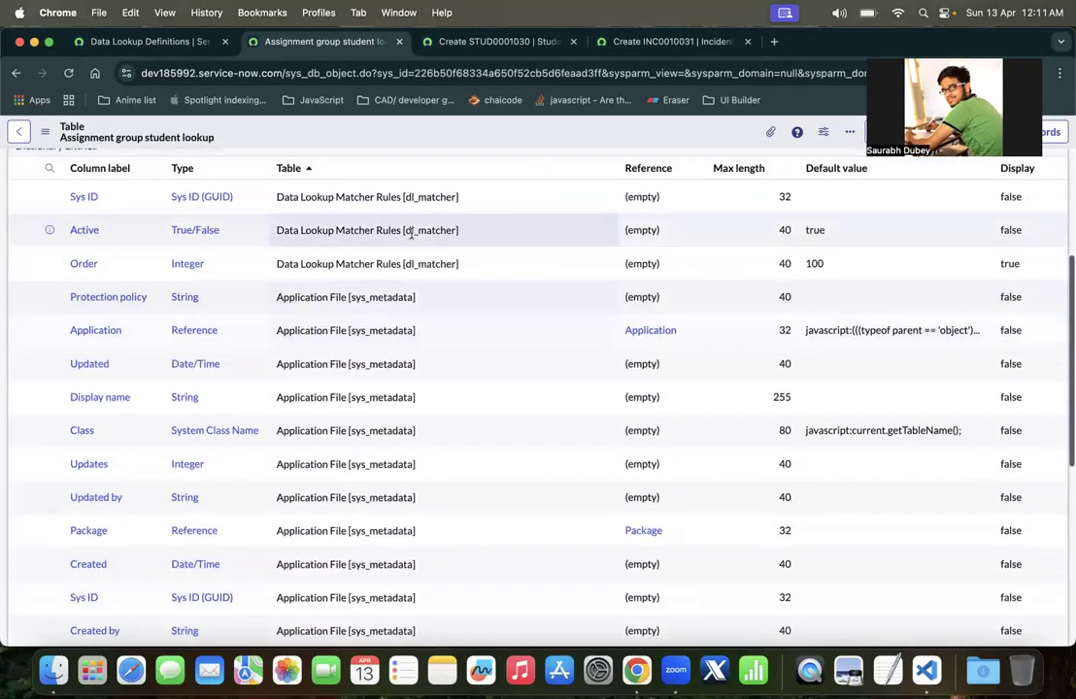
{"action": "scroll", "coordinate": [432, 331], "scroll_direction": "down", "scroll_amount": 3}
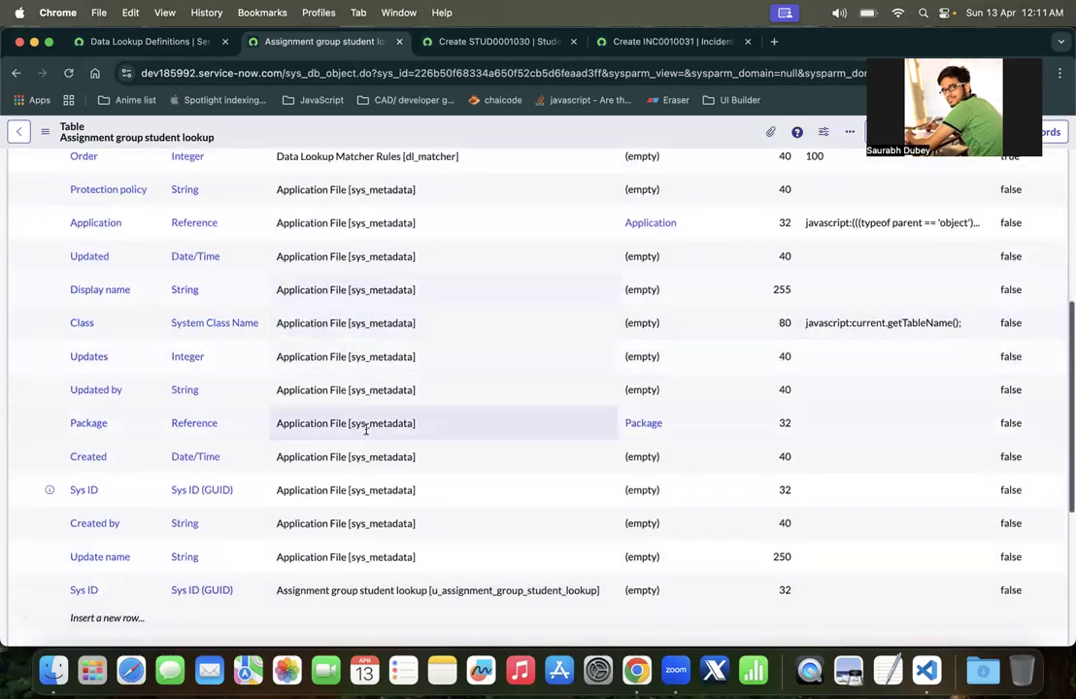
{"action": "scroll", "coordinate": [432, 407], "scroll_direction": "up", "scroll_amount": 3}
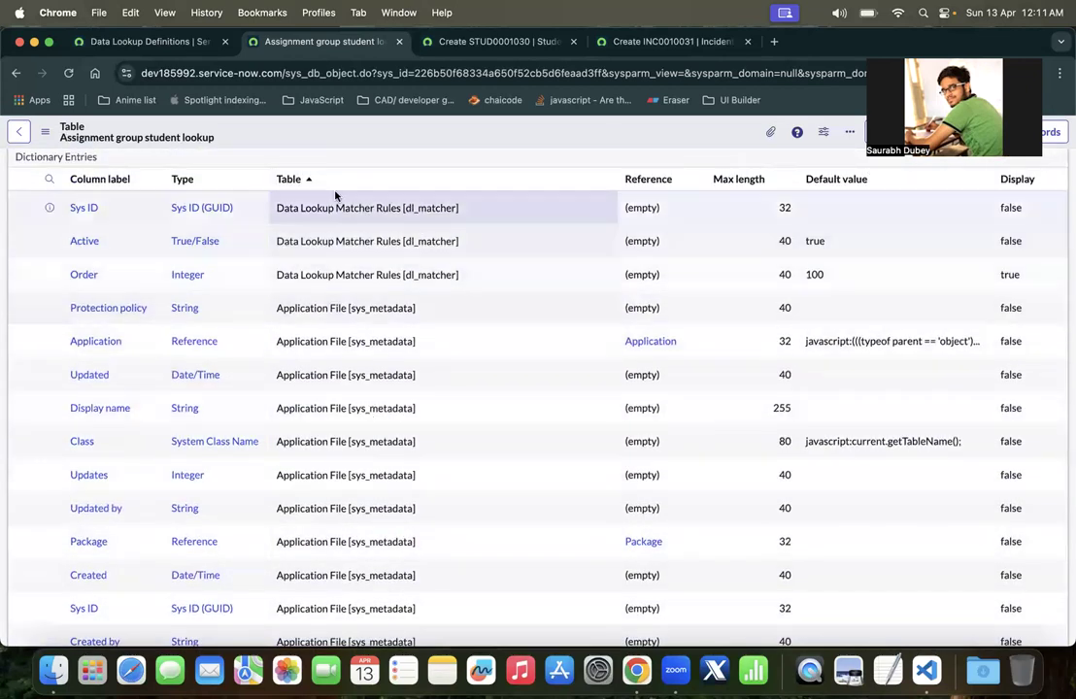
{"action": "scroll", "coordinate": [321, 272], "scroll_direction": "up", "scroll_amount": 1}
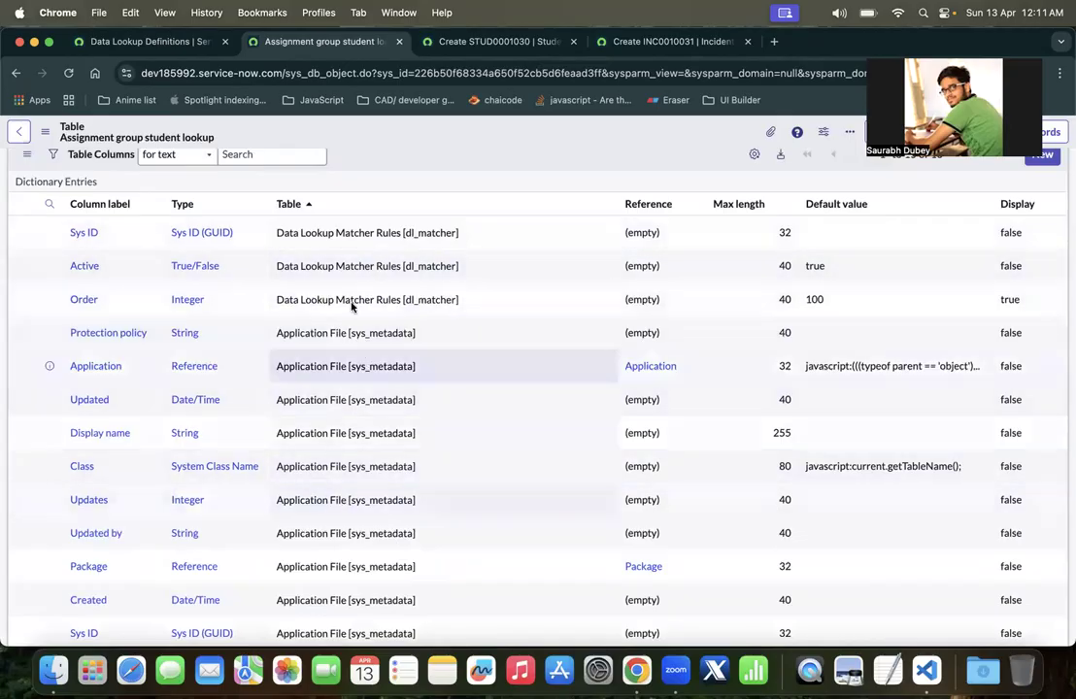
{"action": "scroll", "coordinate": [365, 427], "scroll_direction": "up", "scroll_amount": 2}
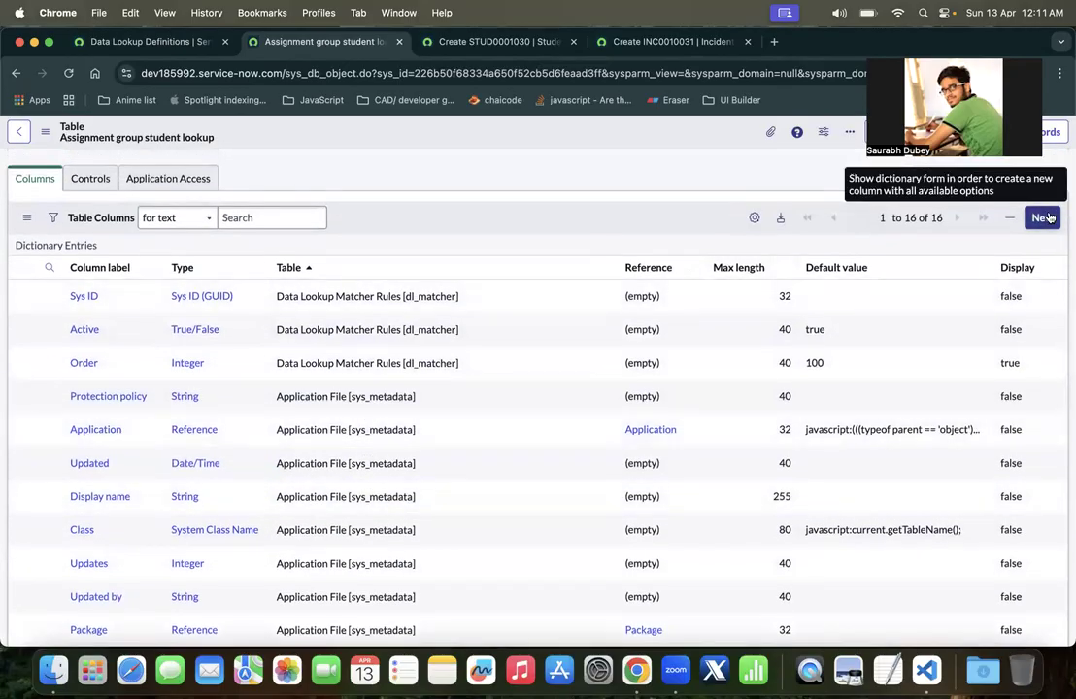
{"action": "left_click", "coordinate": [1046, 217]}
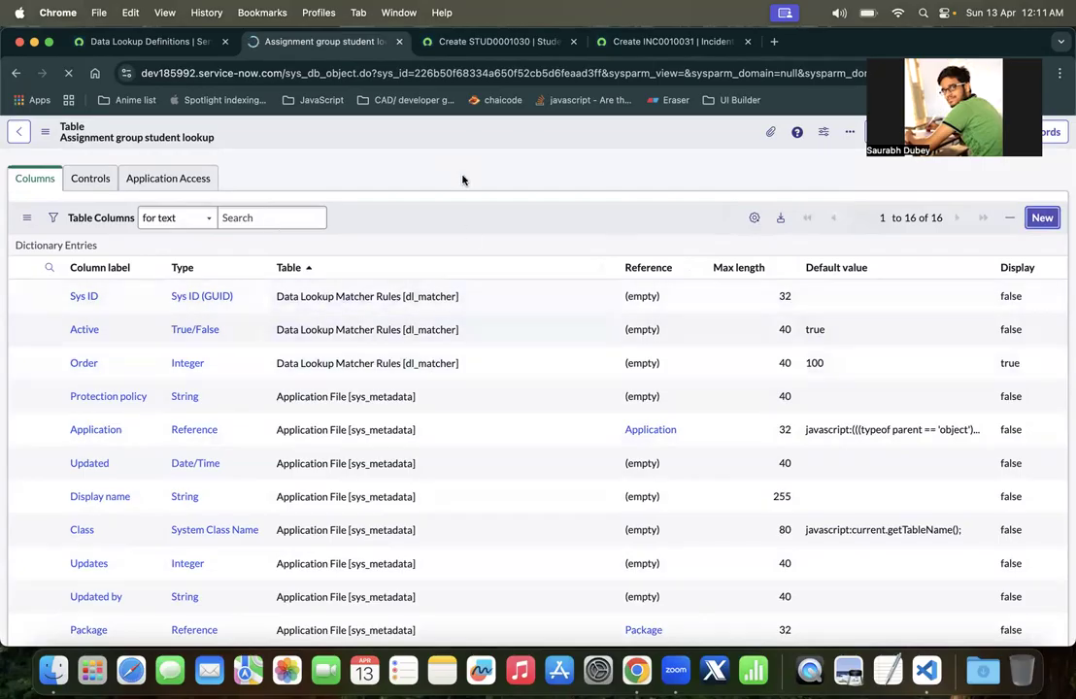
{"action": "left_click", "coordinate": [15, 73]}
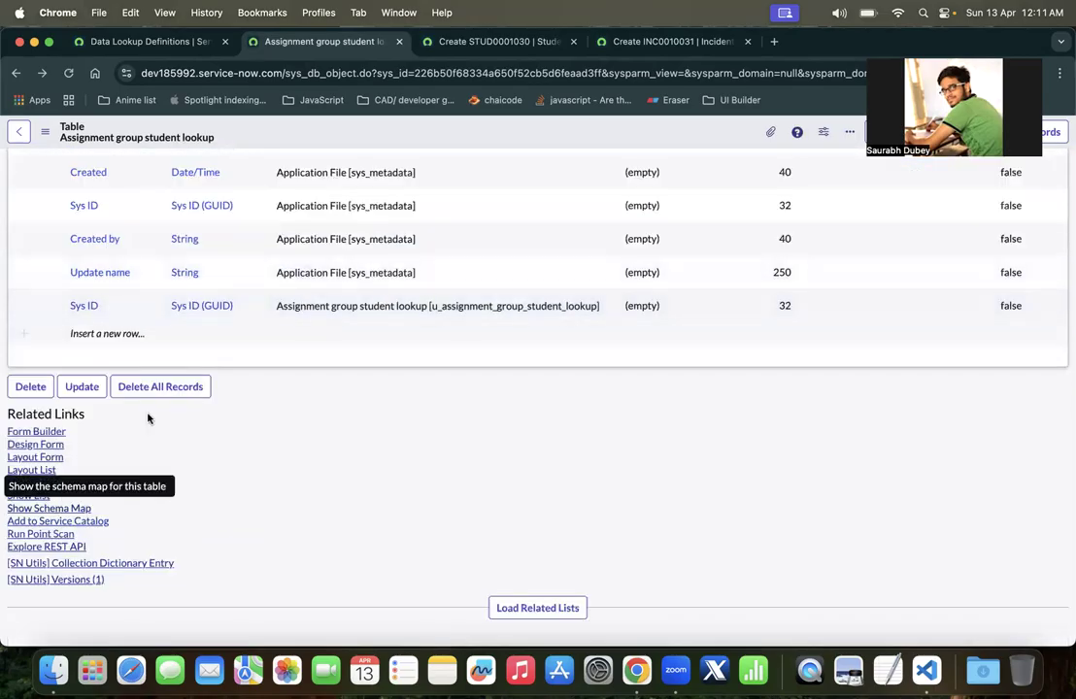
Open Form Design for the Assignment group student lookup table and add two Choice fields to its form
{"action": "left_click", "coordinate": [49, 444]}
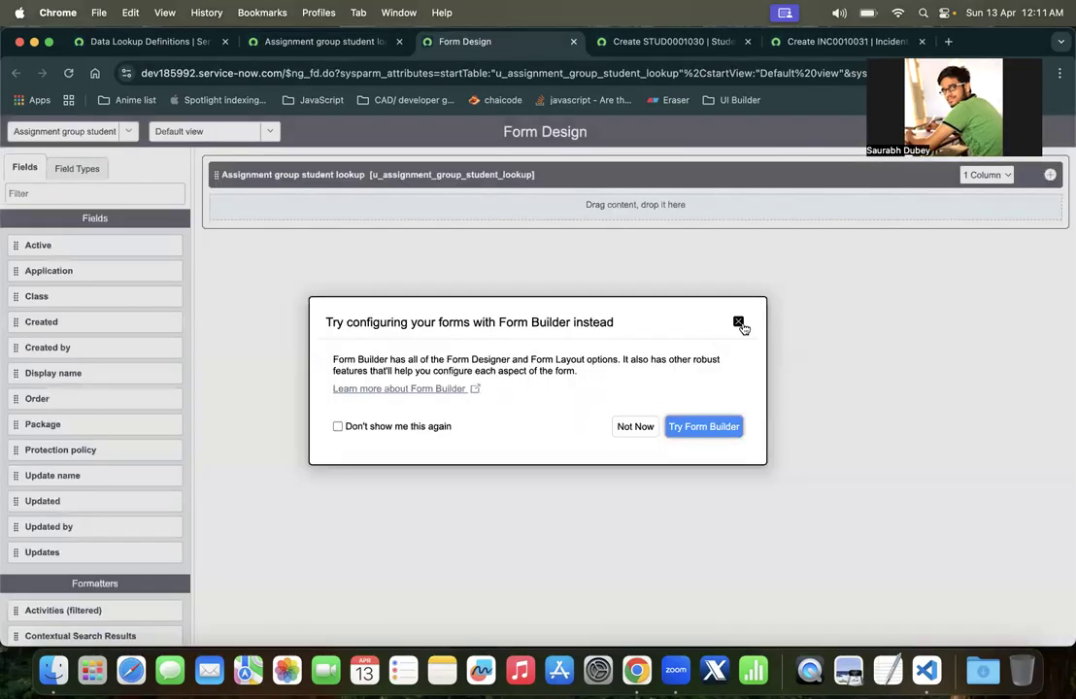
{"action": "left_click", "coordinate": [738, 322]}
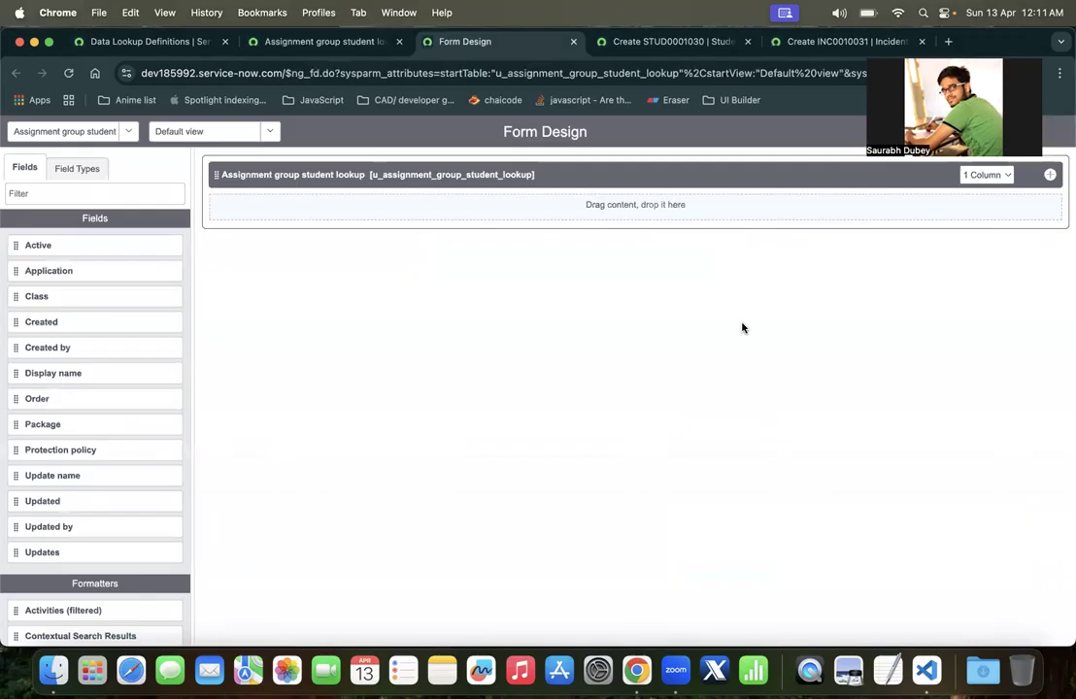
{"action": "left_click", "coordinate": [86, 169]}
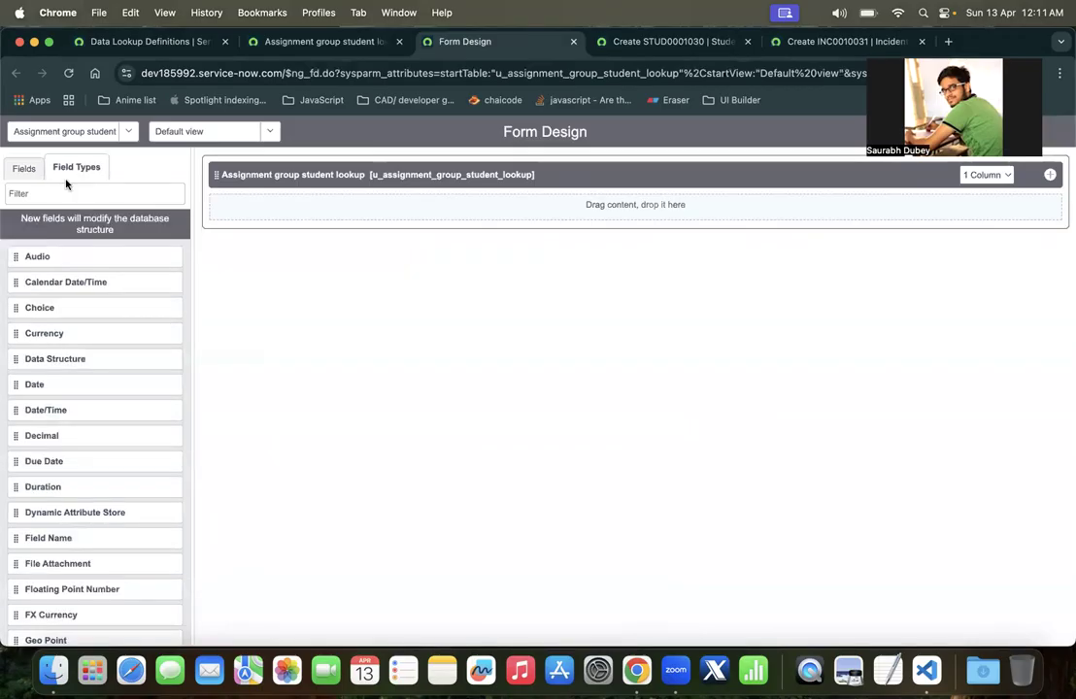
{"action": "left_click", "coordinate": [38, 195]}
{"action": "type", "text": "choice"}
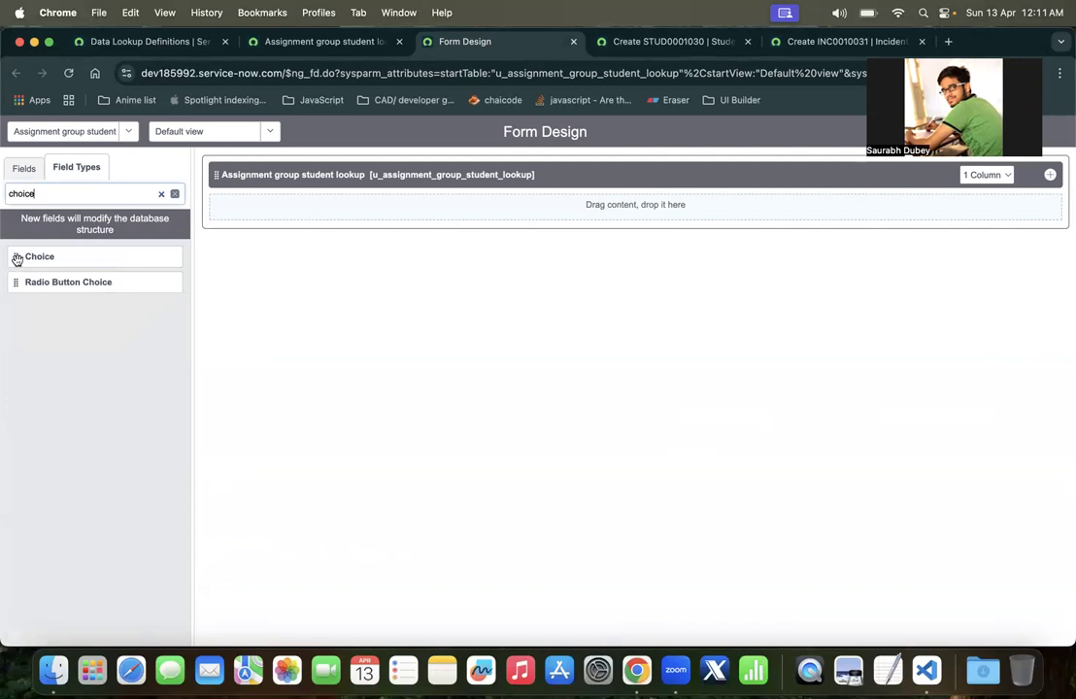
{"action": "left_click_drag", "start_coordinate": [17, 257], "coordinate": [245, 207]}
{"action": "left_click_drag", "start_coordinate": [14, 257], "coordinate": [223, 230]}
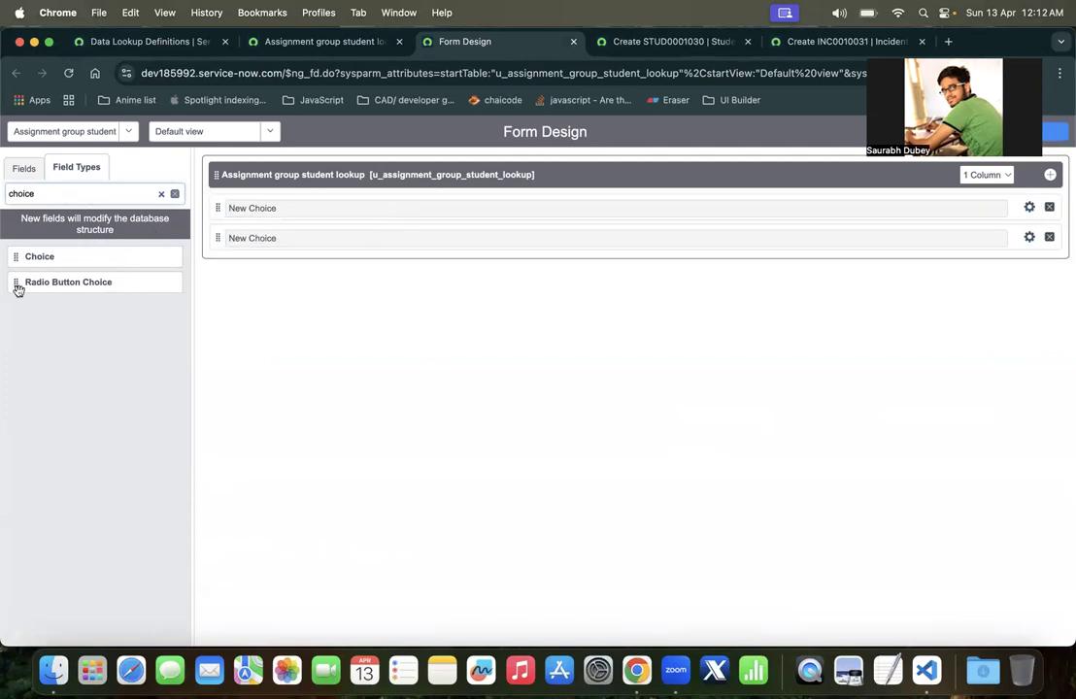
Add a Reference field below the two Choice fields
{"action": "left_click", "coordinate": [161, 195]}
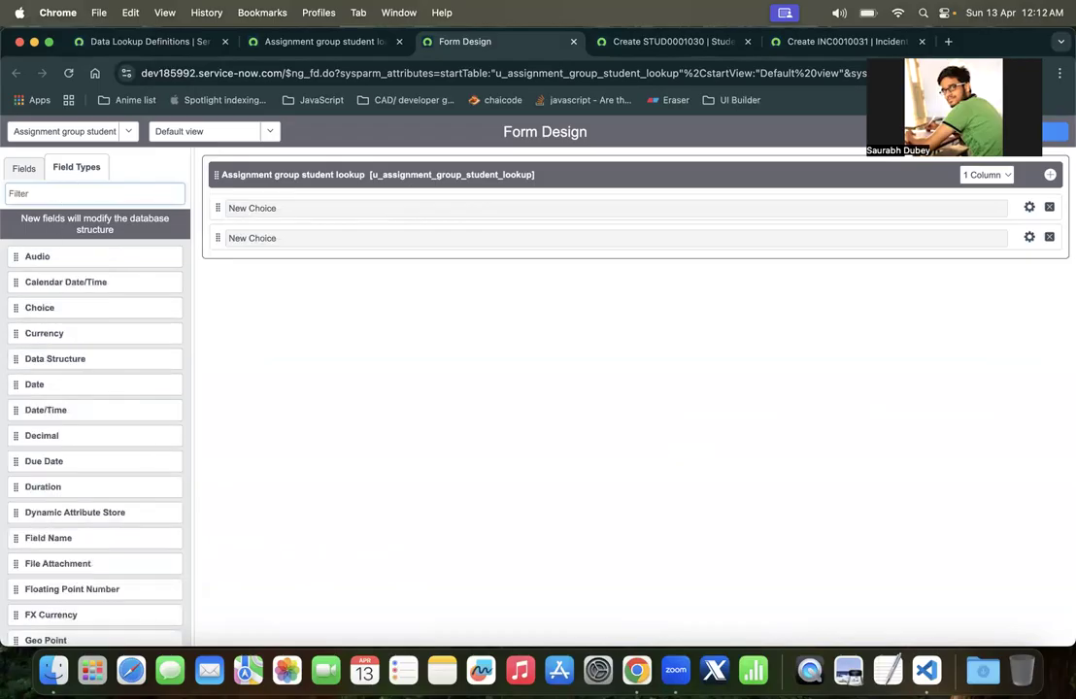
{"action": "type", "text": "refer"}
{"action": "left_click_drag", "start_coordinate": [36, 257], "coordinate": [269, 269]}
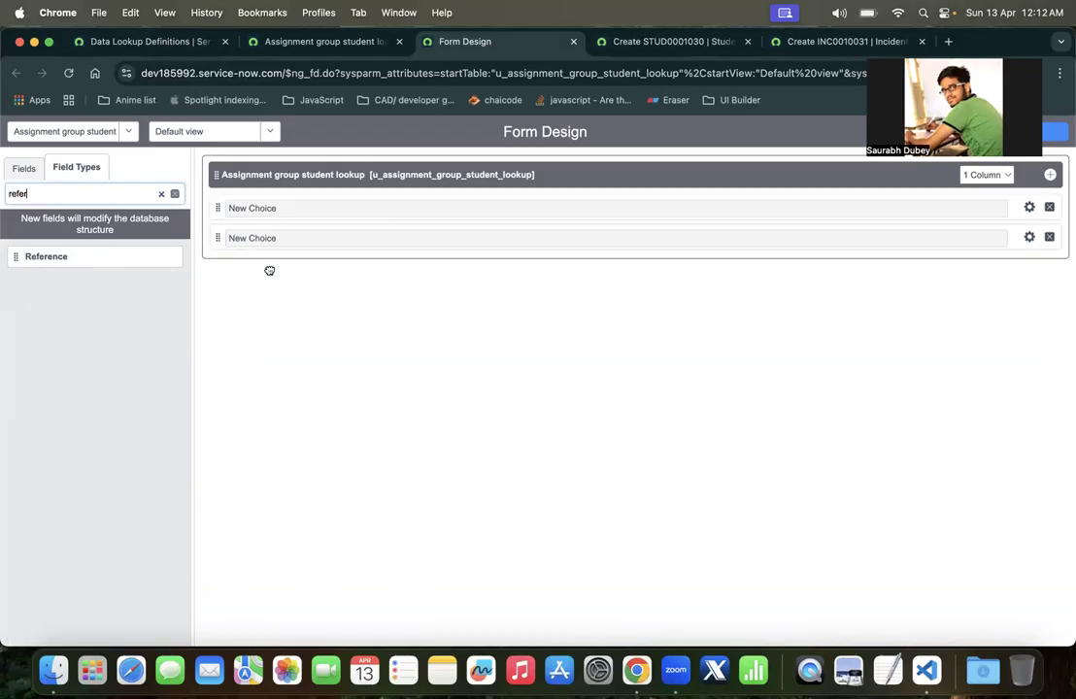
Label the first Choice field Category and name it u_category
{"action": "left_click", "coordinate": [1029, 206]}
{"action": "key", "text": "BackSpace"}
{"action": "type", "text": "Catego"}
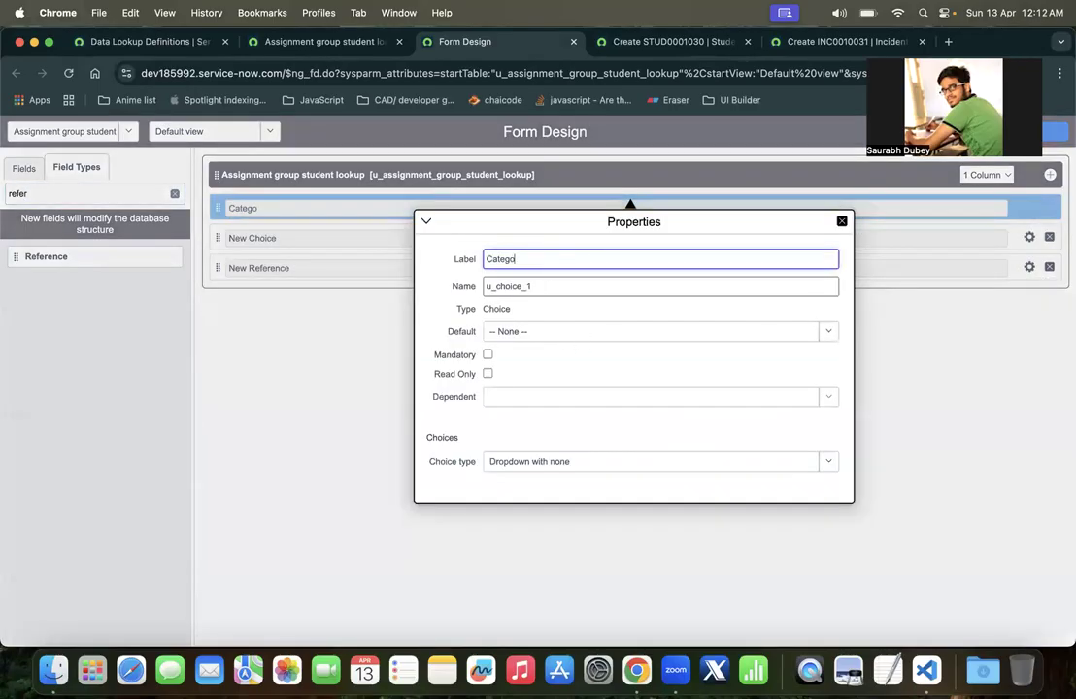
{"action": "double_click", "coordinate": [534, 287]}
{"action": "key", "text": "BackSpace"}
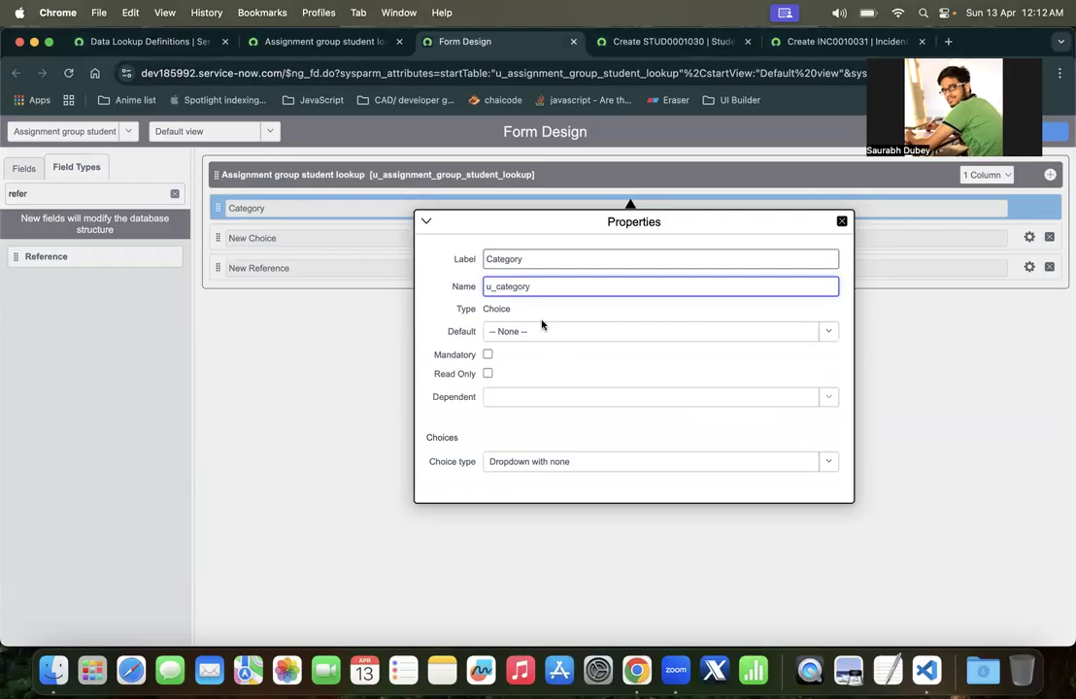
Remove all three default choices from the Category field and close its properties
{"action": "scroll", "coordinate": [550, 385], "scroll_direction": "down", "scroll_amount": 3}
{"action": "left_click", "coordinate": [696, 385]}
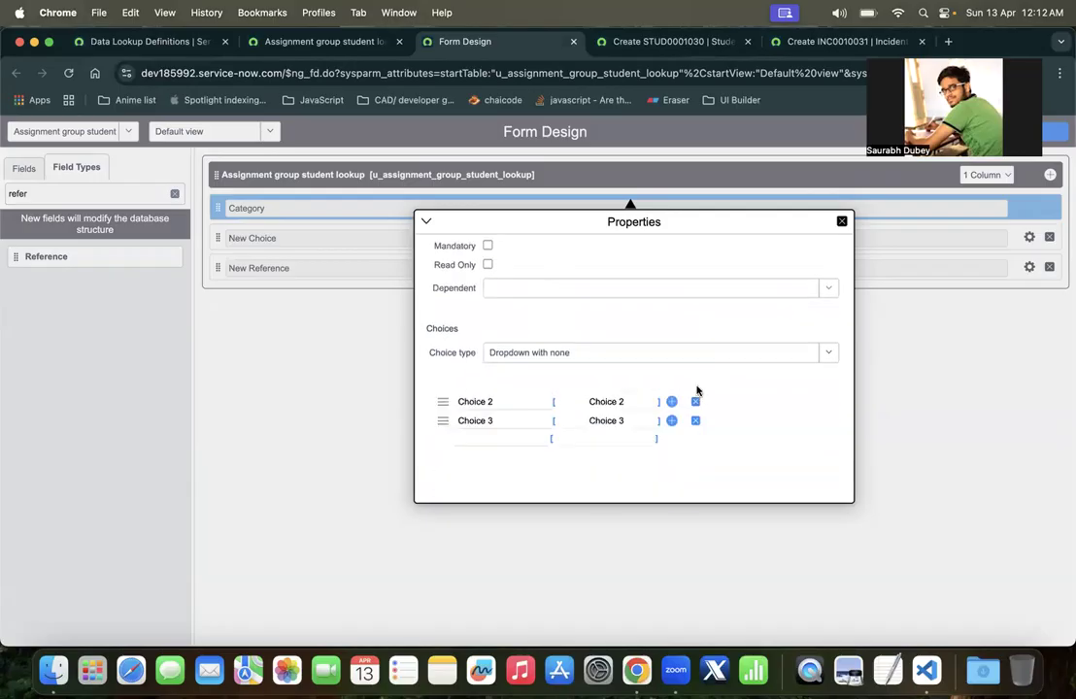
{"action": "left_click", "coordinate": [696, 398]}
{"action": "left_click", "coordinate": [696, 423]}
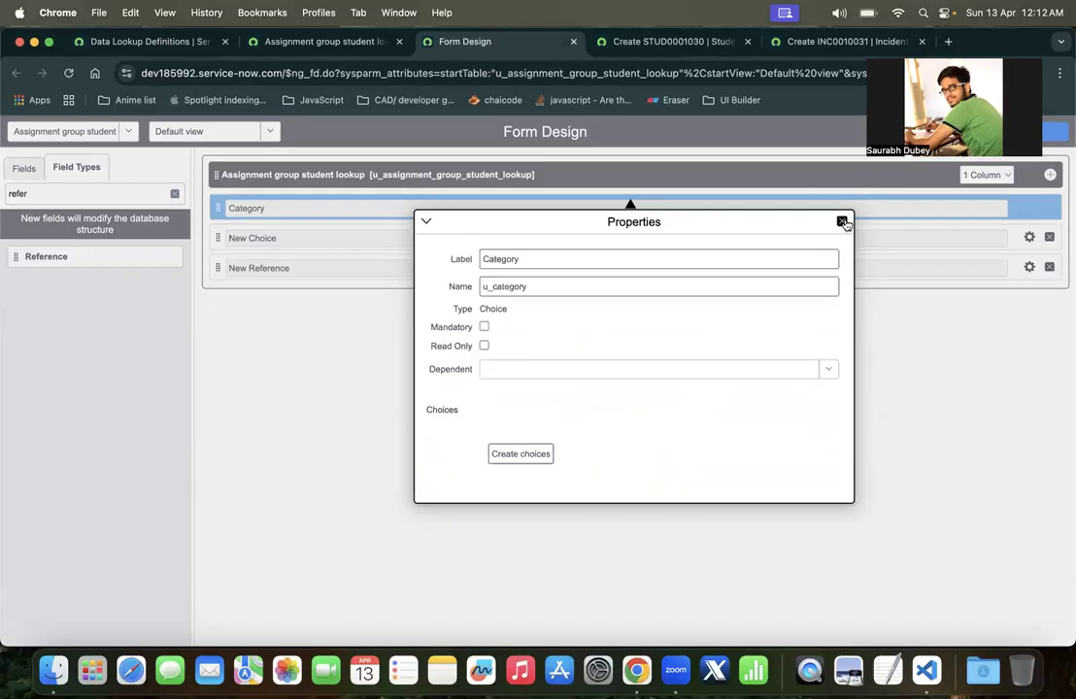
{"action": "left_click", "coordinate": [842, 222]}
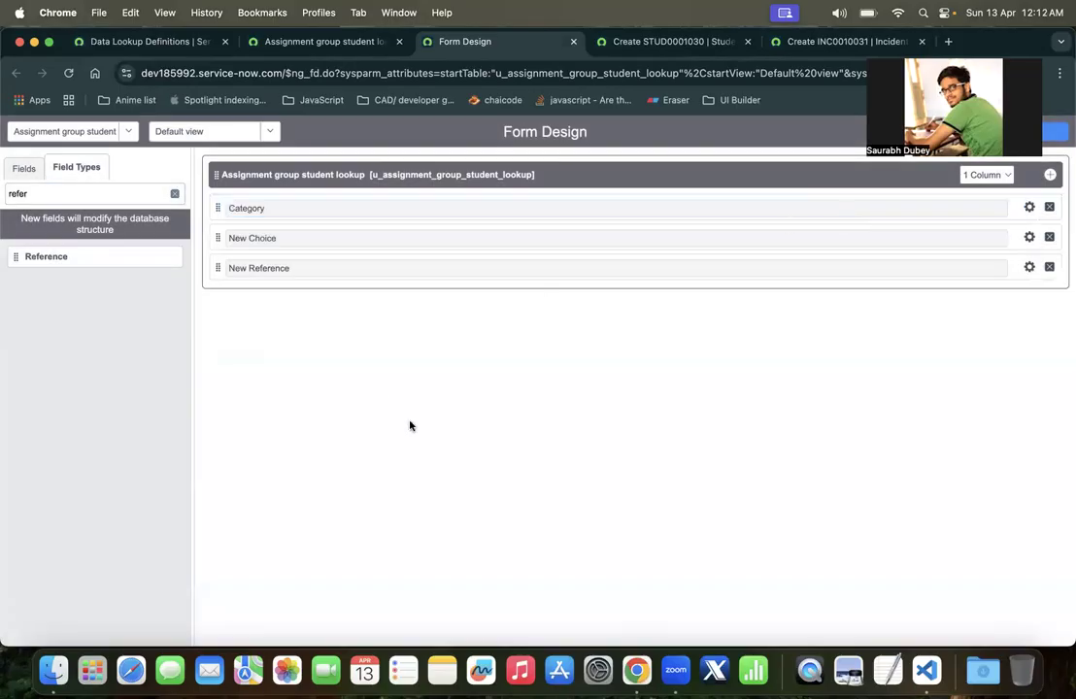
Label the second Choice field Subcategory and name it u_subcategory
{"action": "left_click", "coordinate": [1029, 238]}
{"action": "type", "text": "Sub categ"}
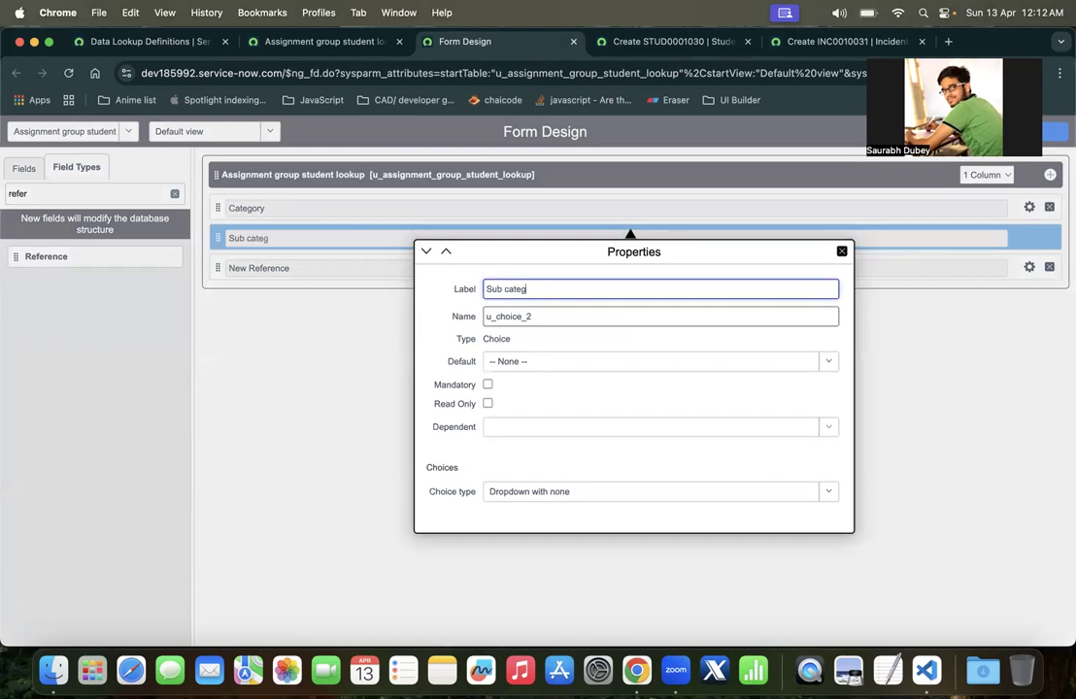
{"action": "key", "text": "BackSpace"}
{"action": "key", "text": "BackSpace"}
{"action": "triple_click", "coordinate": [586, 315]}
{"action": "key", "text": "BackSpace"}
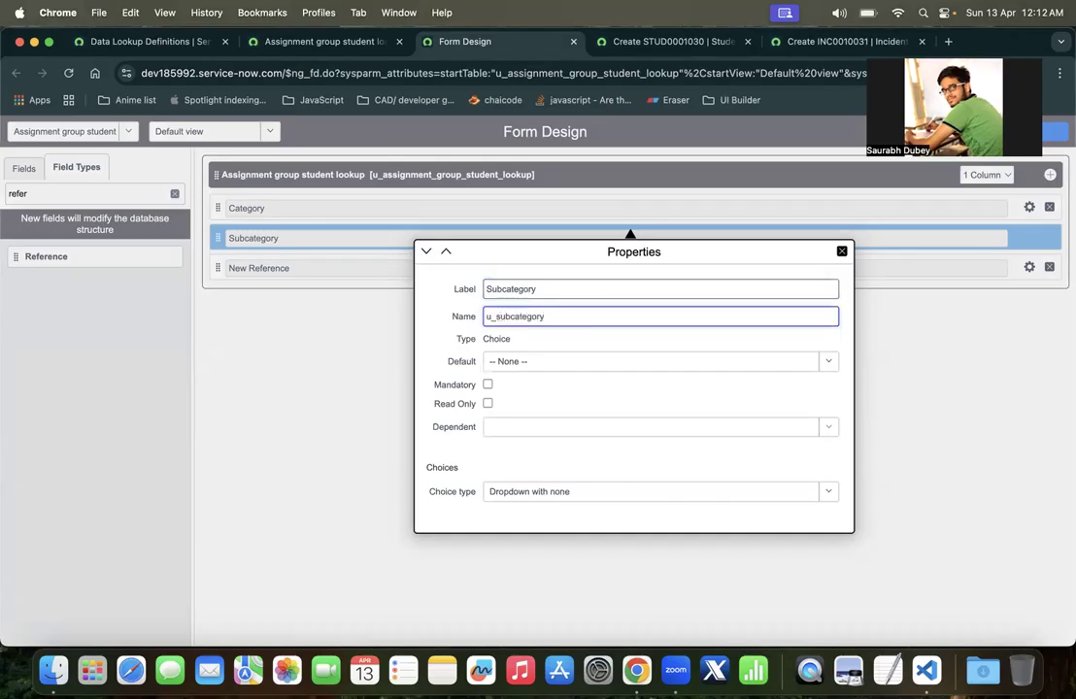
Remove the default Choice 1, Choice 2 and Choice 3 from the Subcategory field and close its properties
{"action": "scroll", "coordinate": [550, 466], "scroll_direction": "down", "scroll_amount": 3}
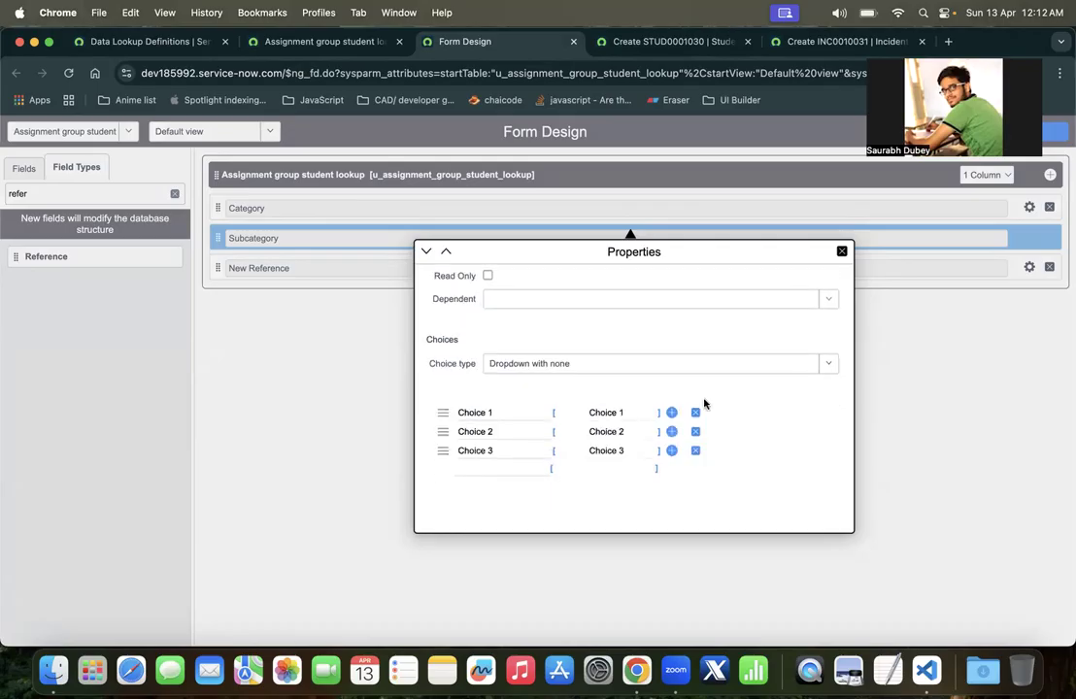
{"action": "left_click", "coordinate": [695, 415]}
{"action": "left_click", "coordinate": [694, 430]}
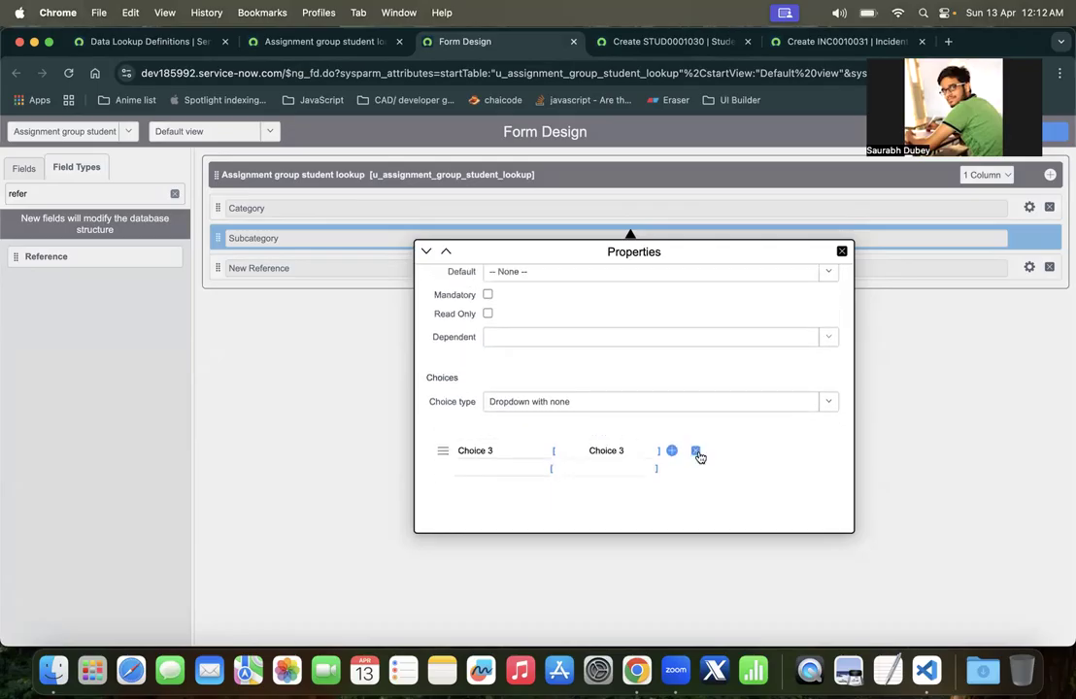
{"action": "left_click", "coordinate": [696, 449]}
{"action": "left_click", "coordinate": [841, 252]}
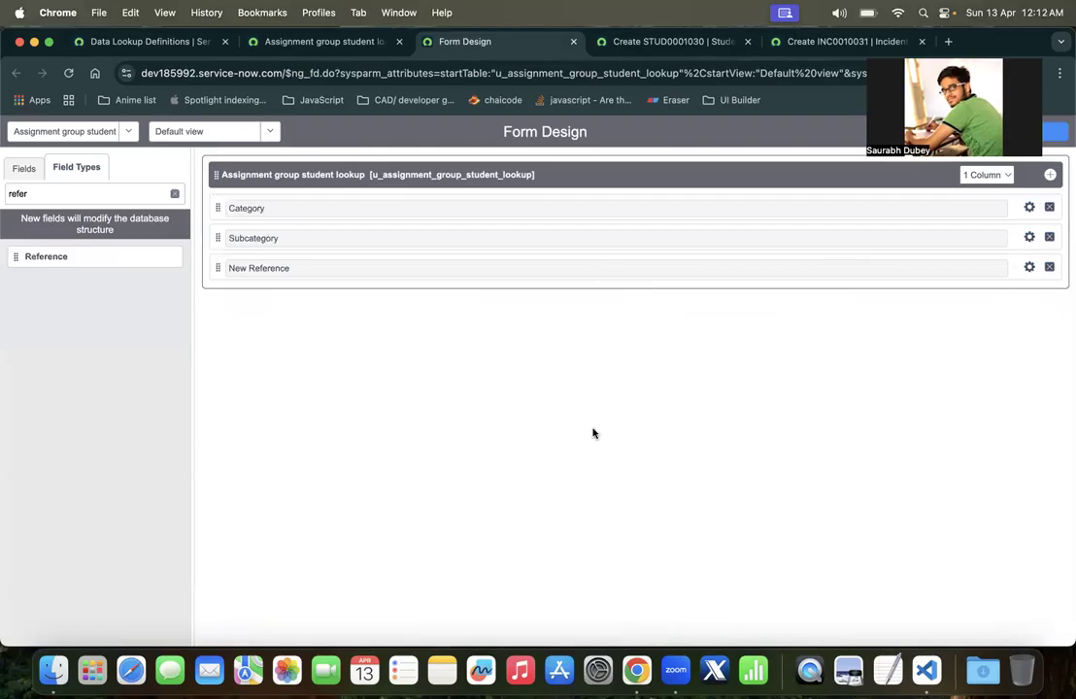
Label the new Reference field Assignment group and name it u_assignment_group
{"action": "left_click", "coordinate": [1030, 268]}
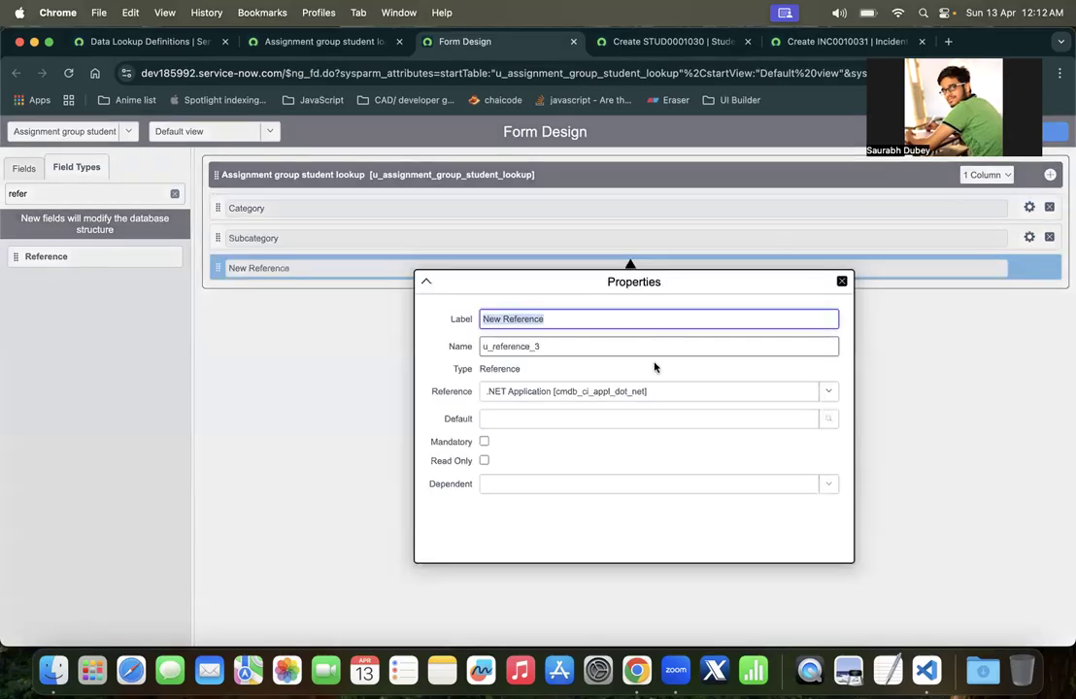
{"action": "key", "text": "BackSpace"}
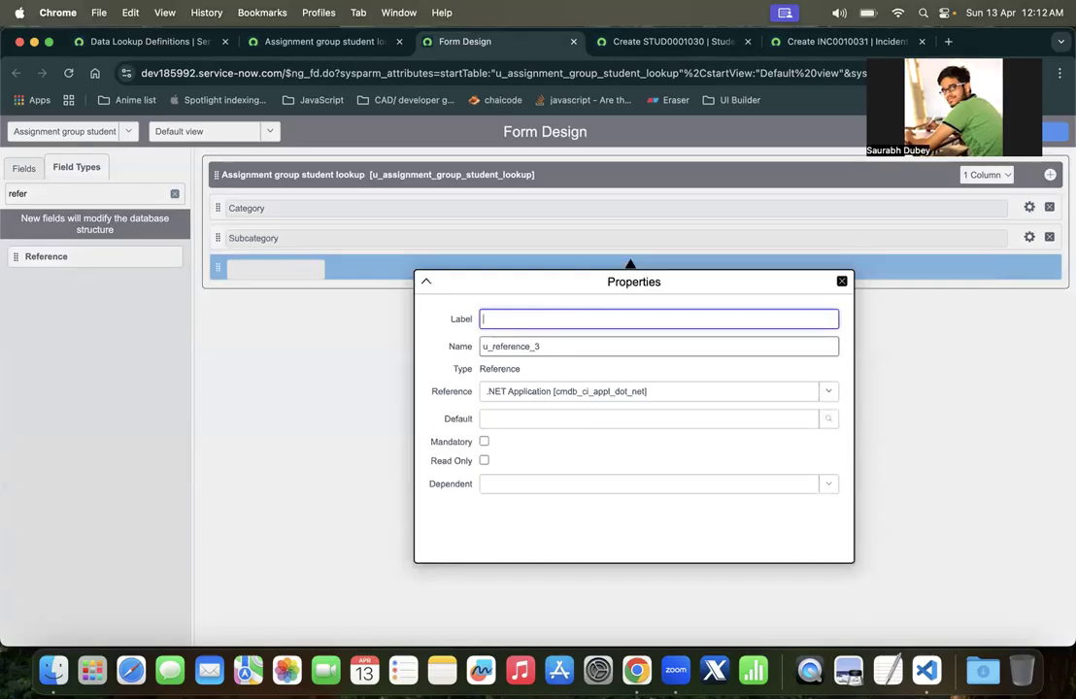
{"action": "type", "text": "Assignmen"}
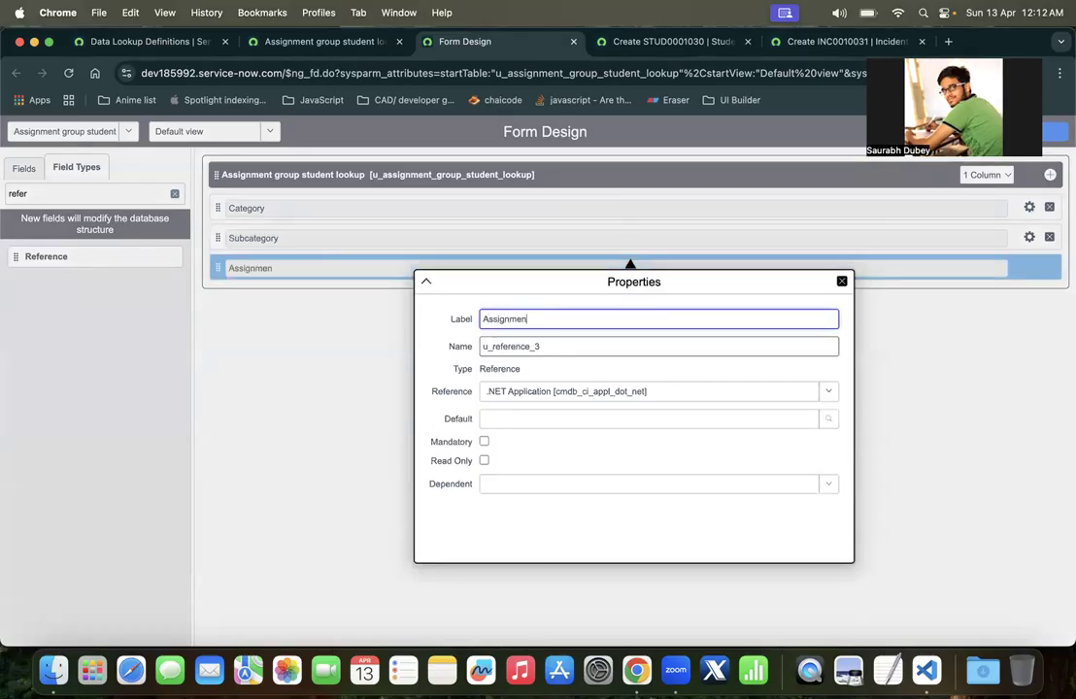
{"action": "type", "text": "t group"}
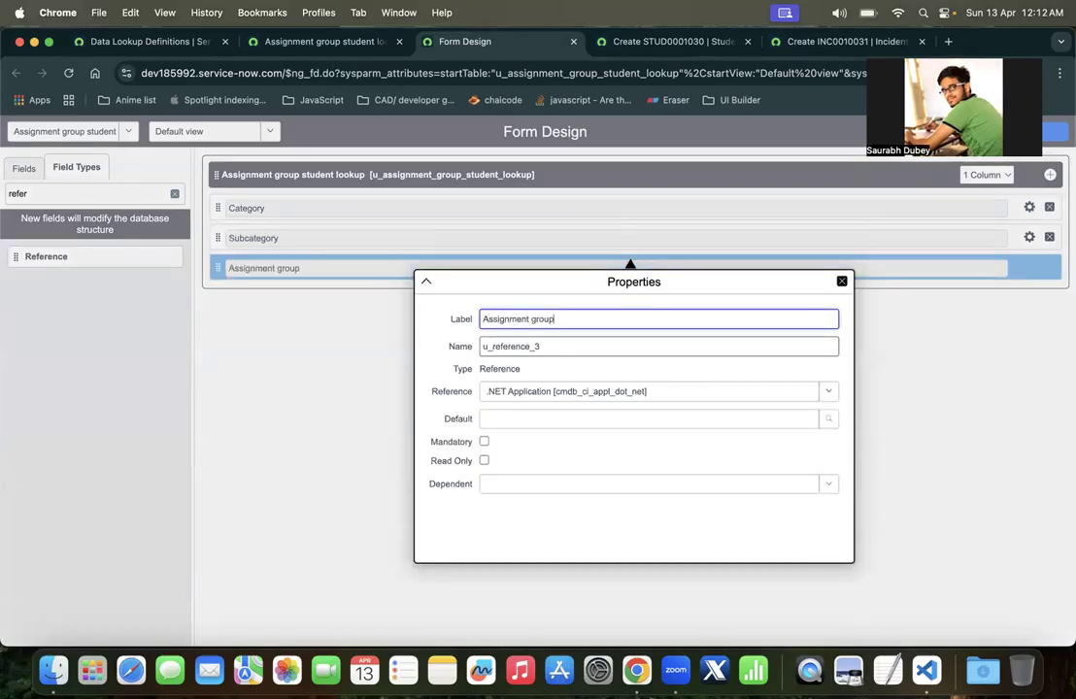
{"action": "double_click", "coordinate": [554, 342]}
{"action": "key", "text": "BackSpace"}
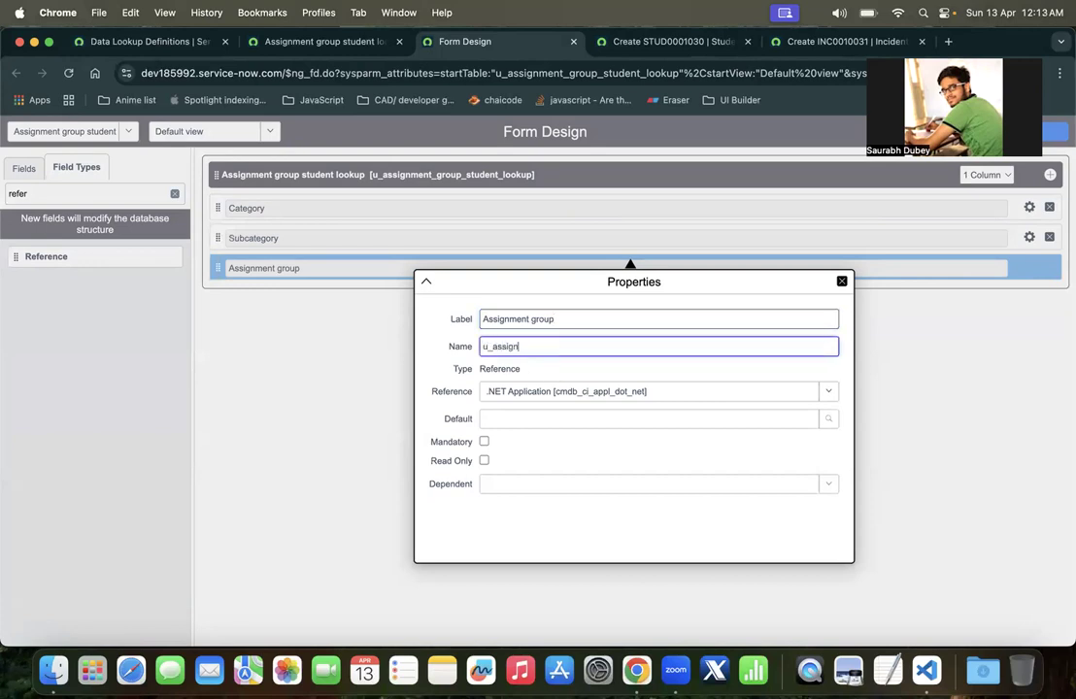
{"action": "type", "text": "u_assignment_group"}
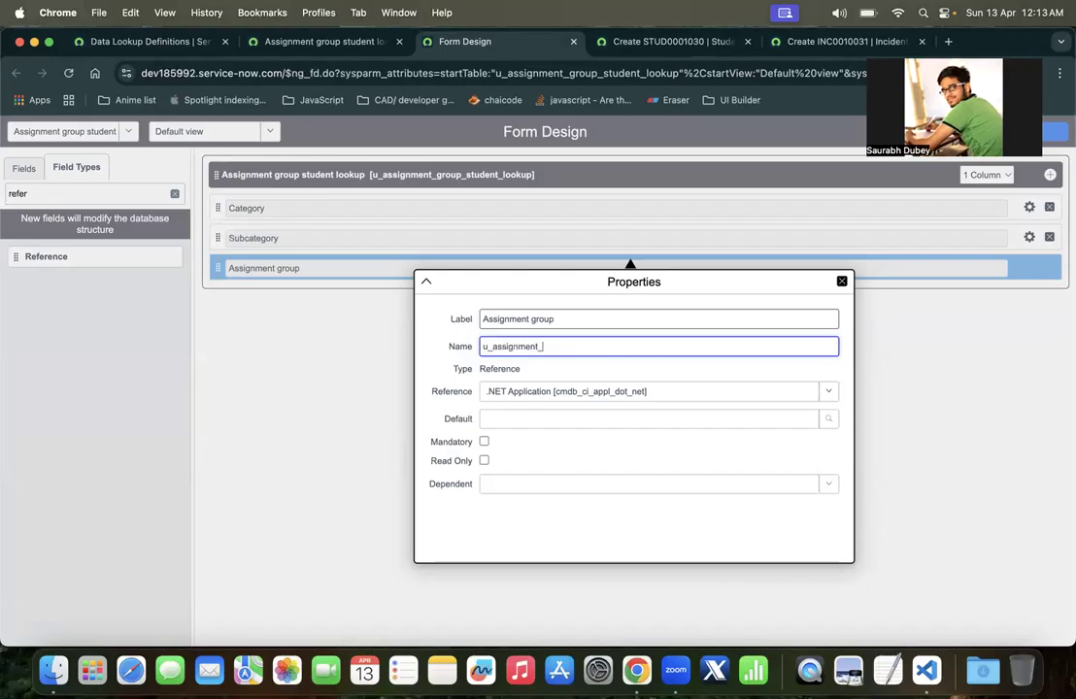
Make the Assignment group field reference the Group [sys_user_group] table and close its properties
{"action": "left_click", "coordinate": [587, 393]}
{"action": "type", "text": "t"}
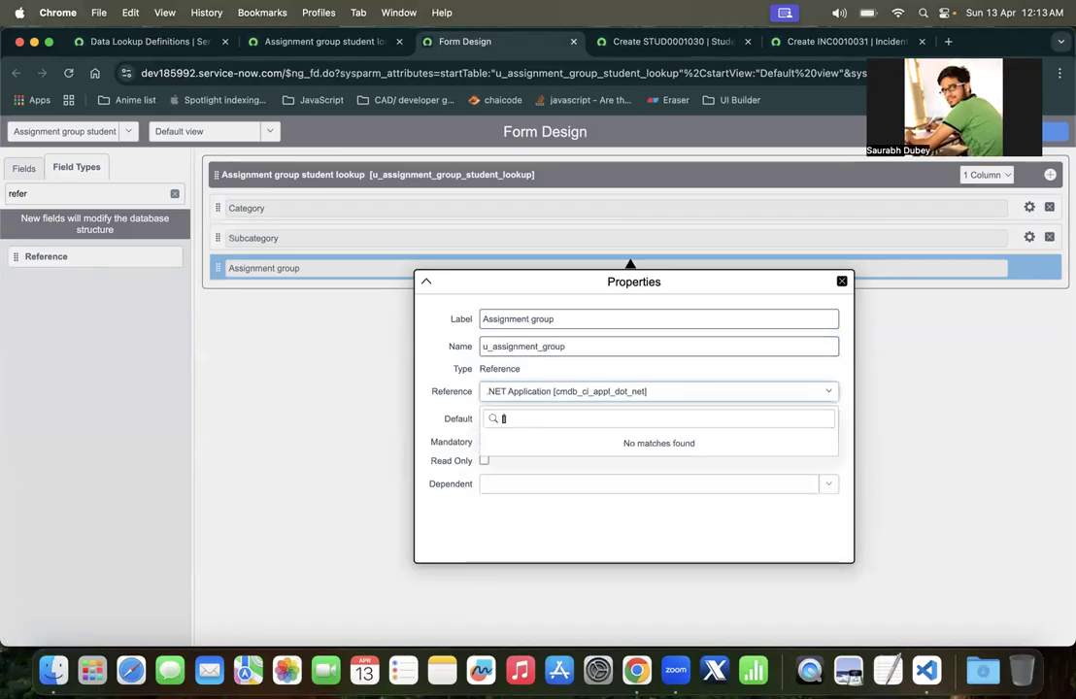
{"action": "type", "text": "sys_user_gro"}
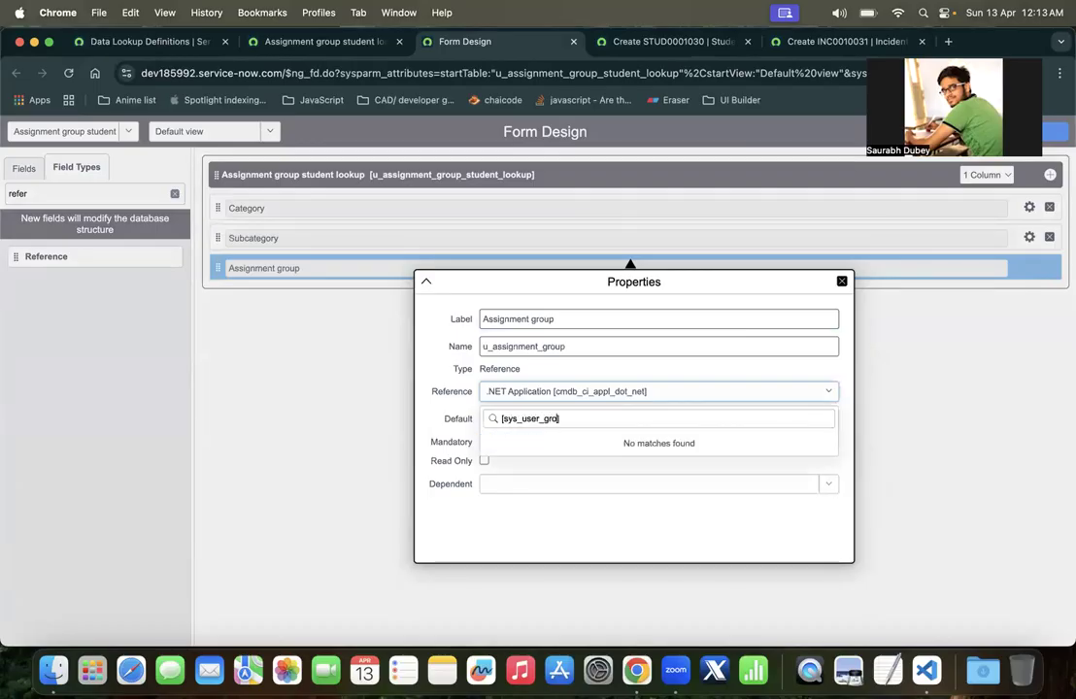
{"action": "type", "text": "up]"}
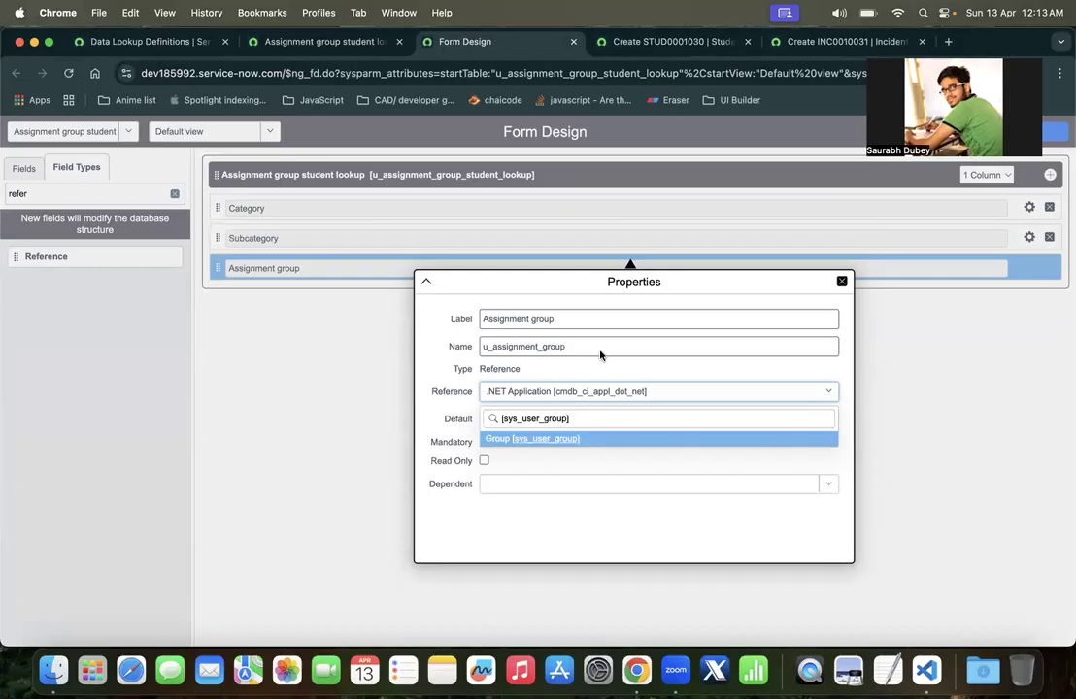
{"action": "left_click", "coordinate": [577, 439]}
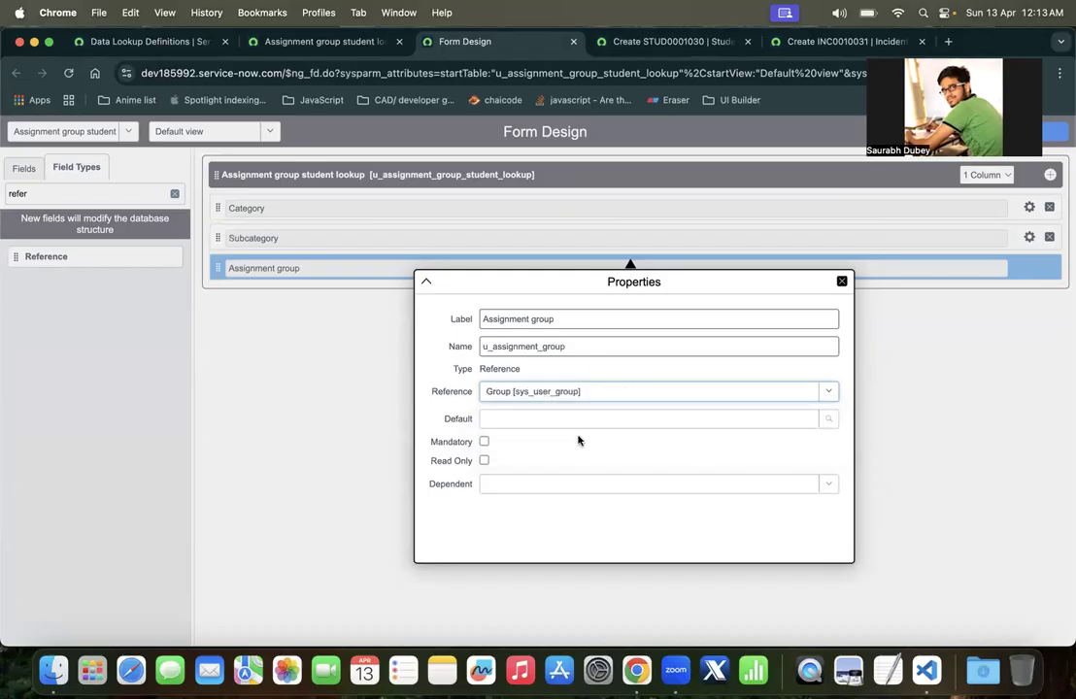
{"action": "left_click", "coordinate": [841, 282]}
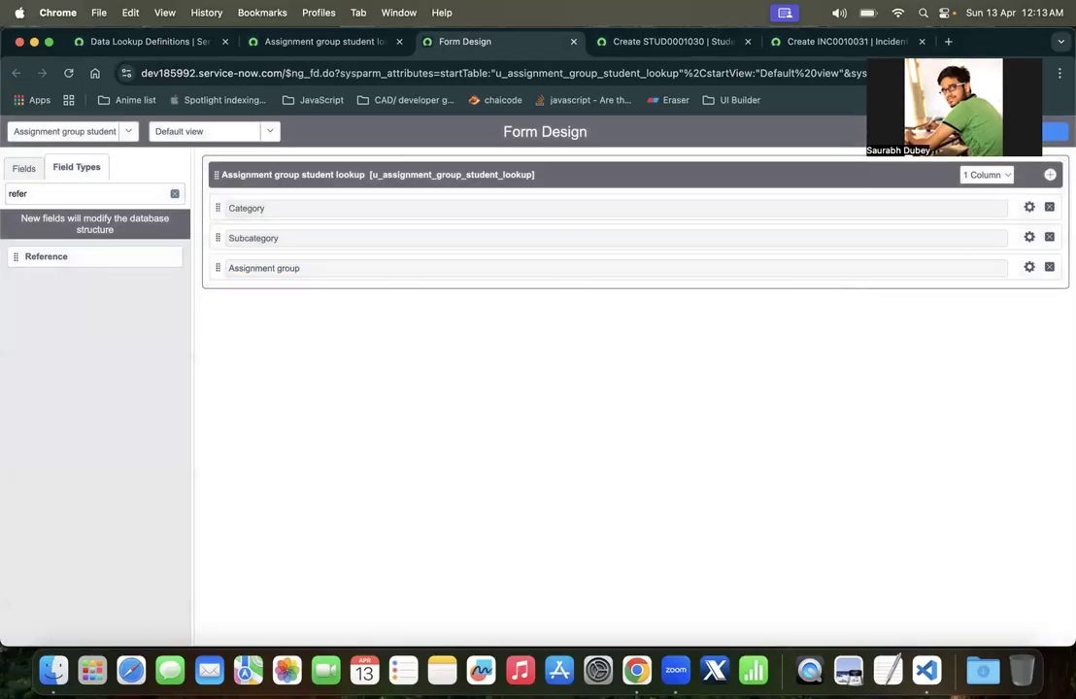
Save the form design and close the designer, returning to the Assignment group student lookup table record
{"action": "left_click", "coordinate": [1056, 131]}
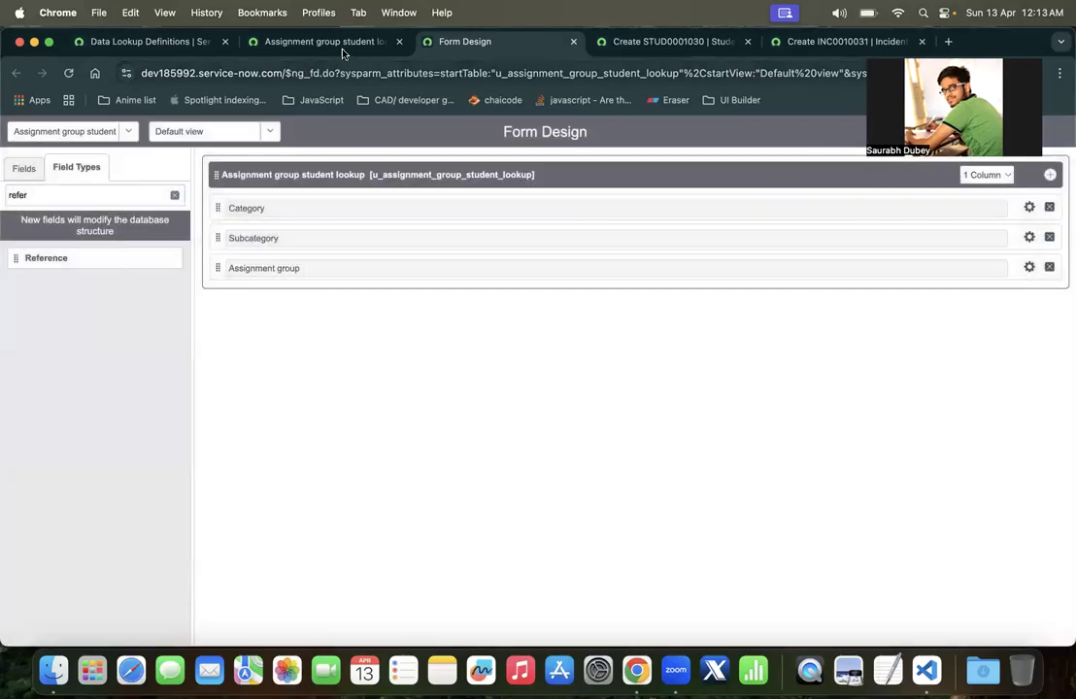
{"action": "left_click", "coordinate": [339, 43]}
{"action": "scroll", "coordinate": [369, 408], "scroll_direction": "up", "scroll_amount": 10}
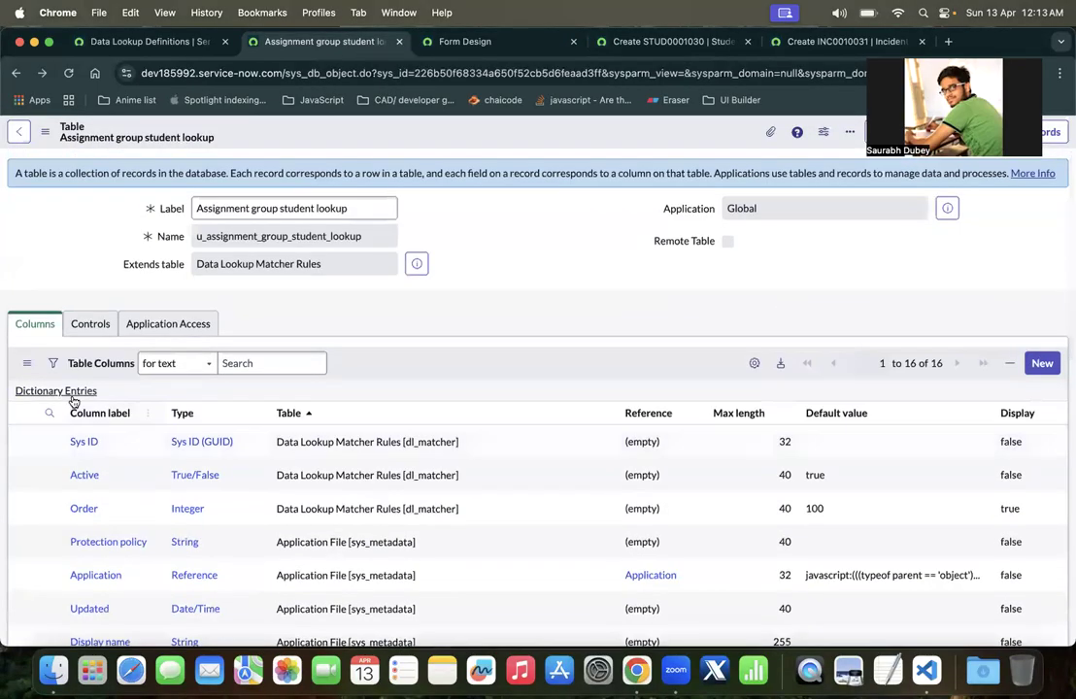
{"action": "left_click", "coordinate": [500, 42]}
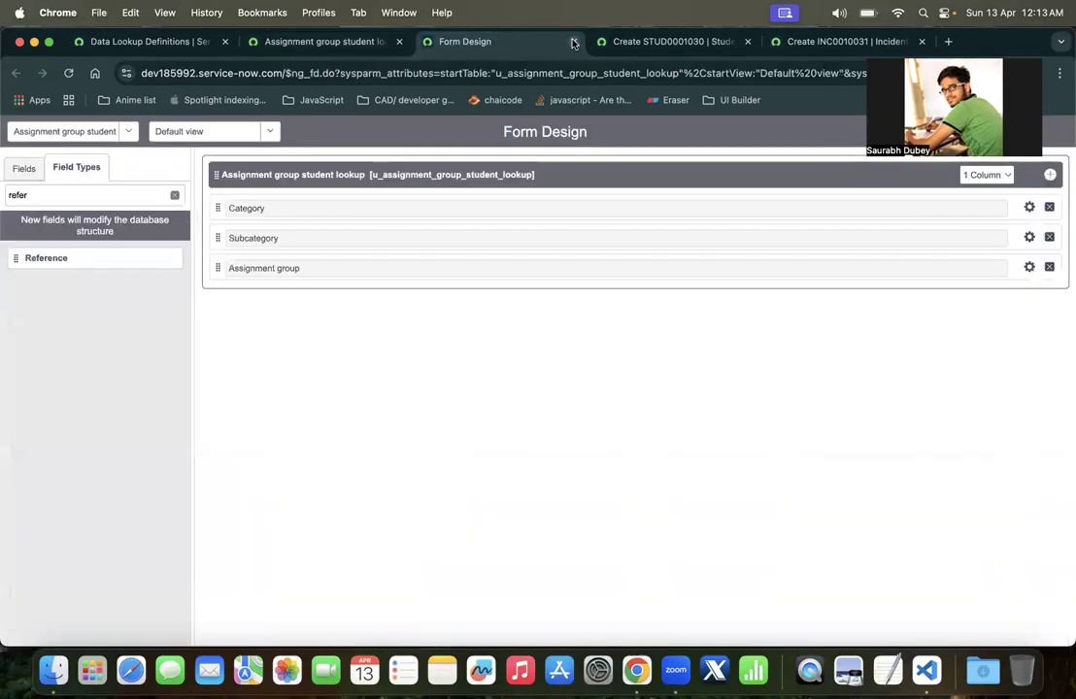
{"action": "left_click", "coordinate": [573, 42]}
Open the dictionary entries of the Category, Subcategory and Assignment group columns in separate browser tabs
{"action": "scroll", "coordinate": [451, 392], "scroll_direction": "down", "scroll_amount": 10}
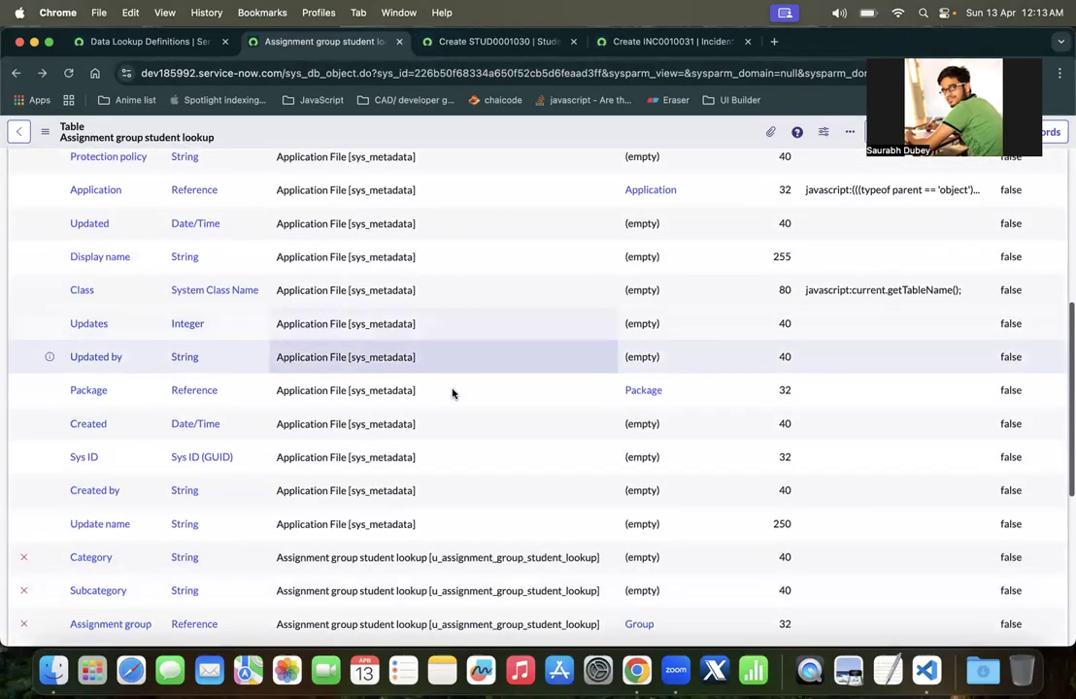
{"action": "scroll", "coordinate": [452, 392], "scroll_direction": "down", "scroll_amount": 5}
{"action": "left_click", "coordinate": [86, 238], "text": "super"}
{"action": "left_click", "coordinate": [99, 272], "text": "super"}
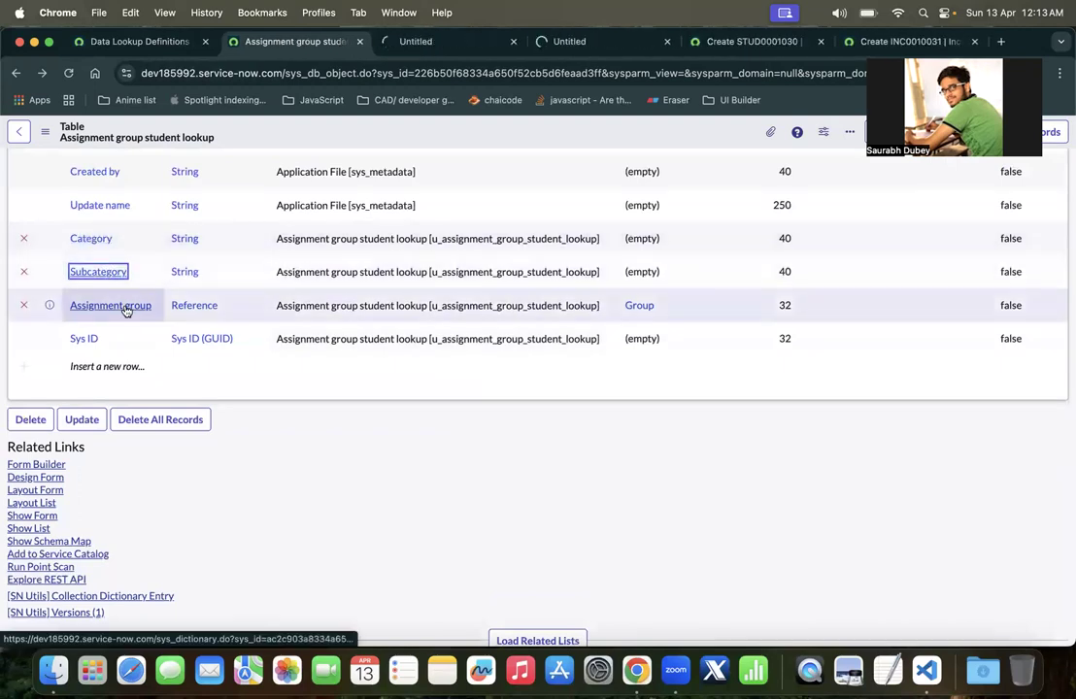
{"action": "left_click", "coordinate": [124, 307], "text": "super"}
Examine the three dictionary entries and the new student case task's category fields and table name
{"action": "key", "text": "ctrl+Tab"}
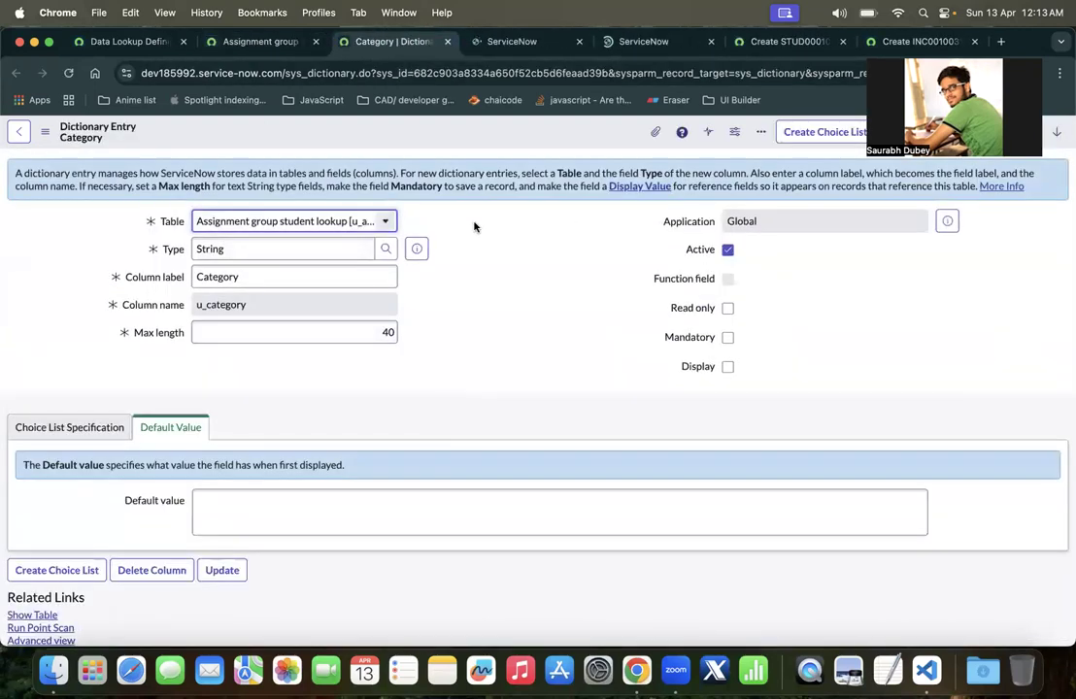
{"action": "left_click", "coordinate": [526, 41]}
{"action": "left_click", "coordinate": [641, 42]}
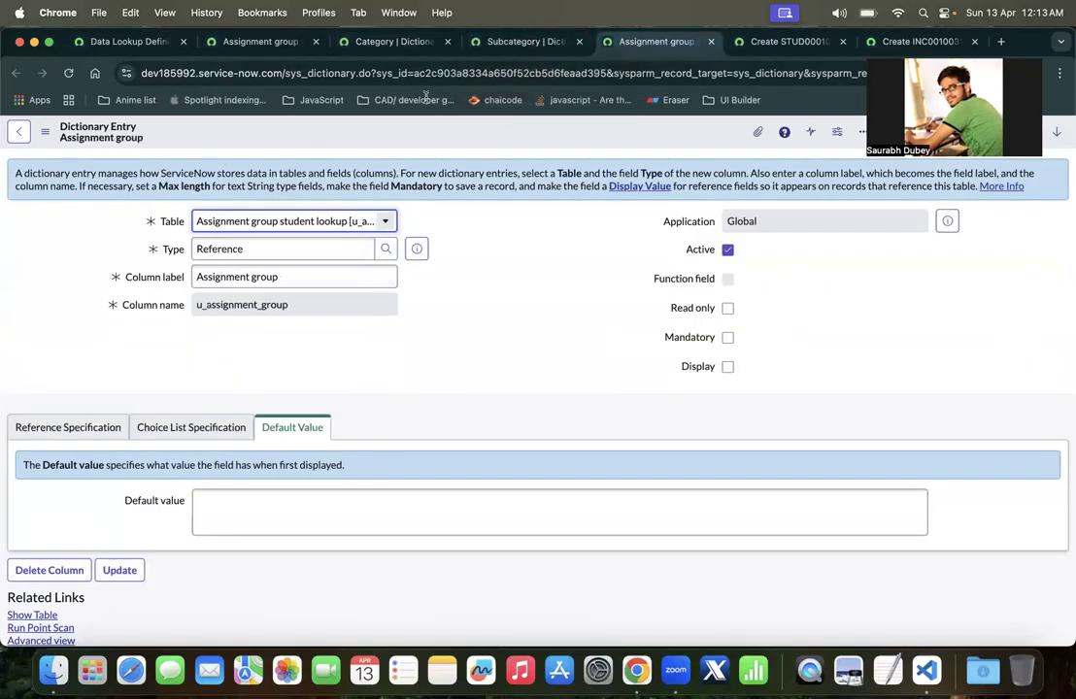
{"action": "left_click", "coordinate": [378, 40]}
{"action": "scroll", "coordinate": [291, 378], "scroll_direction": "down", "scroll_amount": 2}
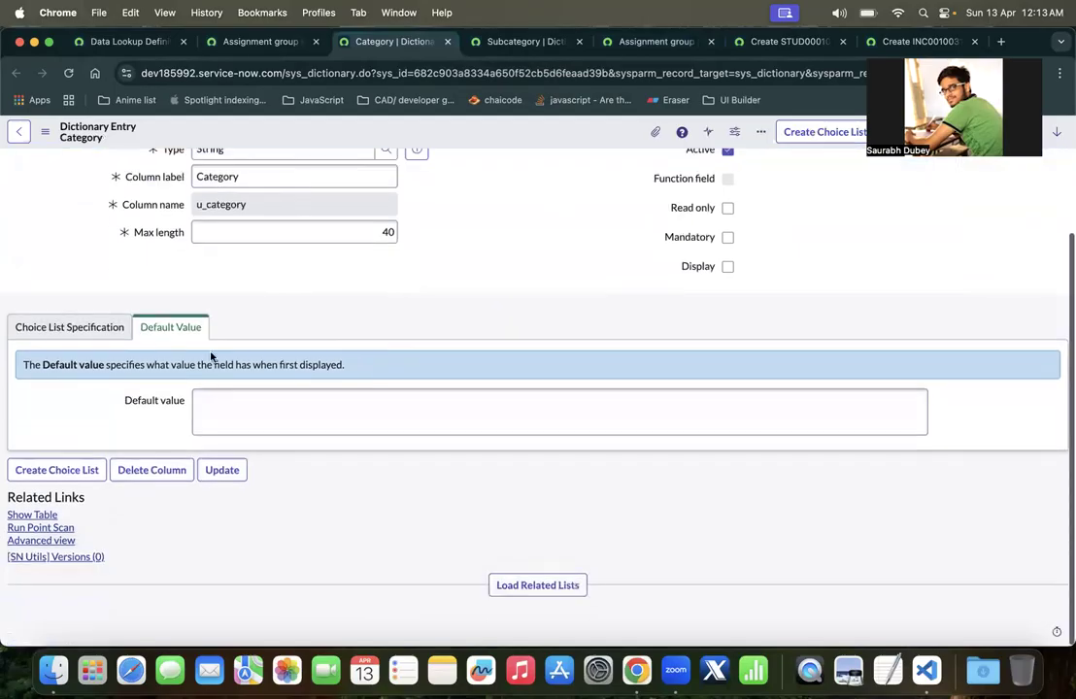
{"action": "scroll", "coordinate": [301, 301], "scroll_direction": "up", "scroll_amount": 3}
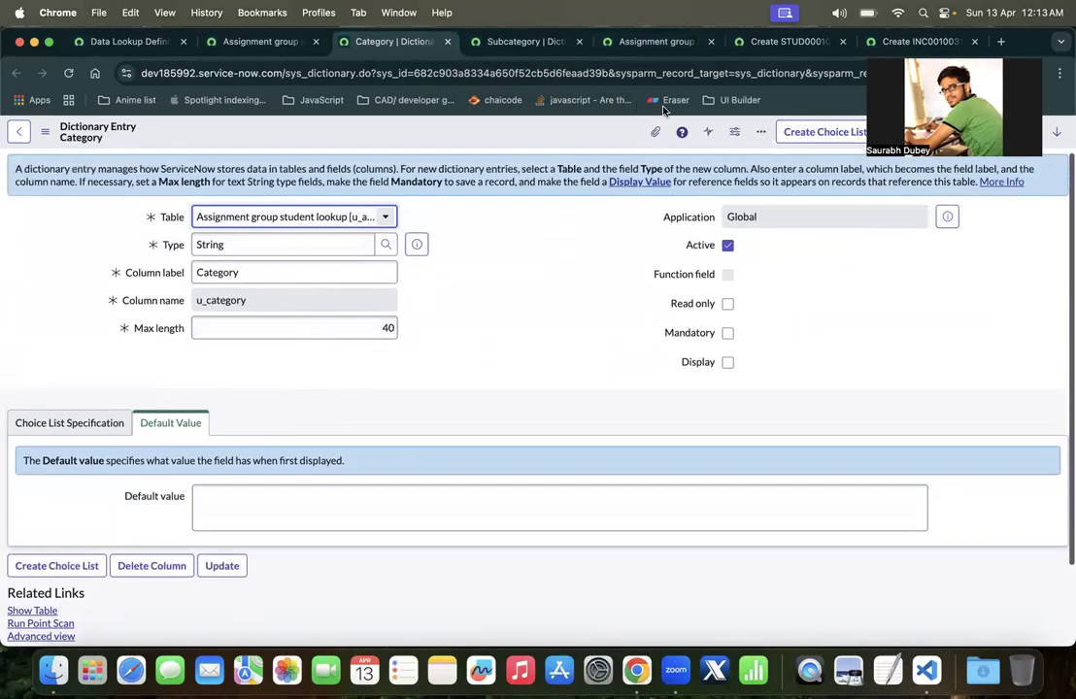
{"action": "left_click", "coordinate": [802, 41]}
{"action": "double_click", "coordinate": [465, 73]}
{"action": "left_click", "coordinate": [516, 273]}
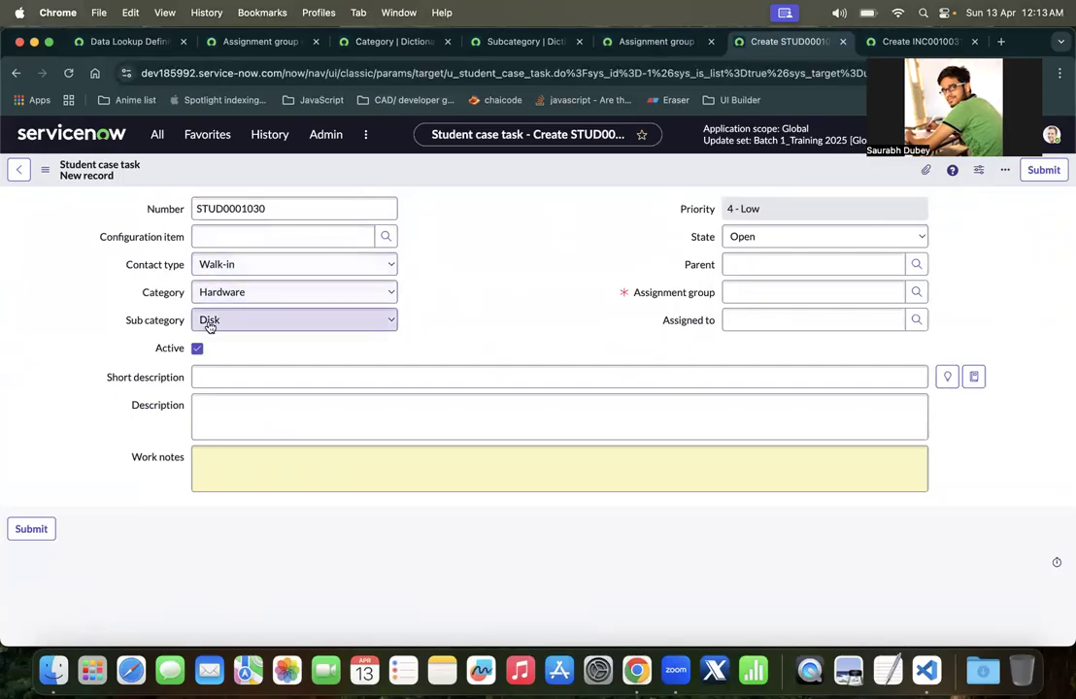
{"action": "double_click", "coordinate": [485, 73]}
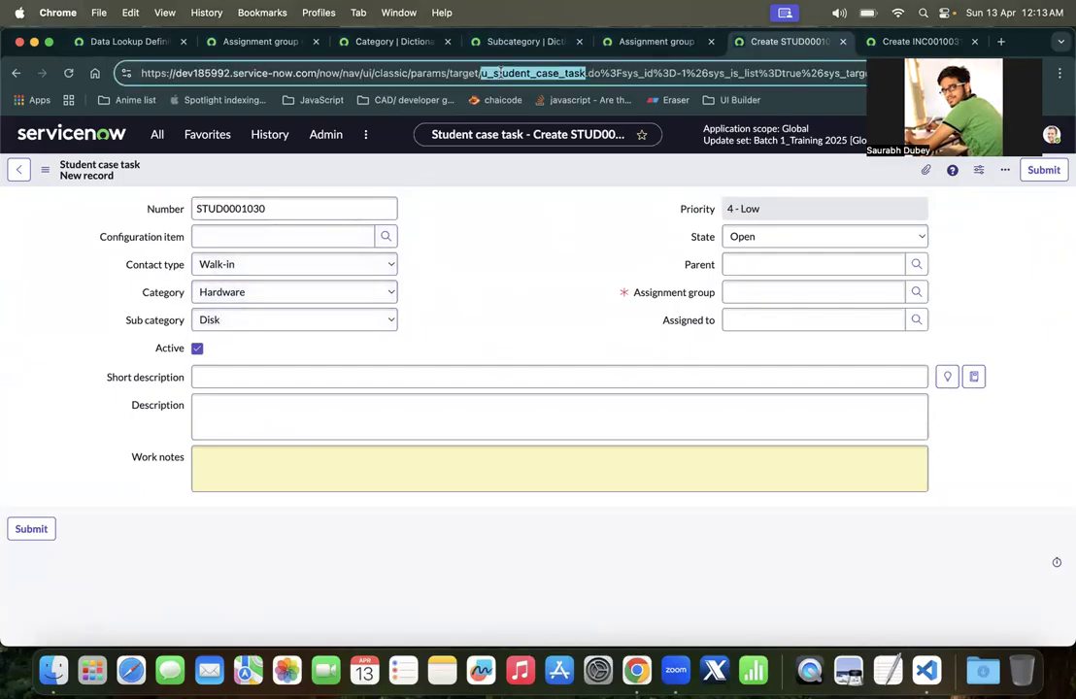
{"action": "left_click", "coordinate": [471, 215]}
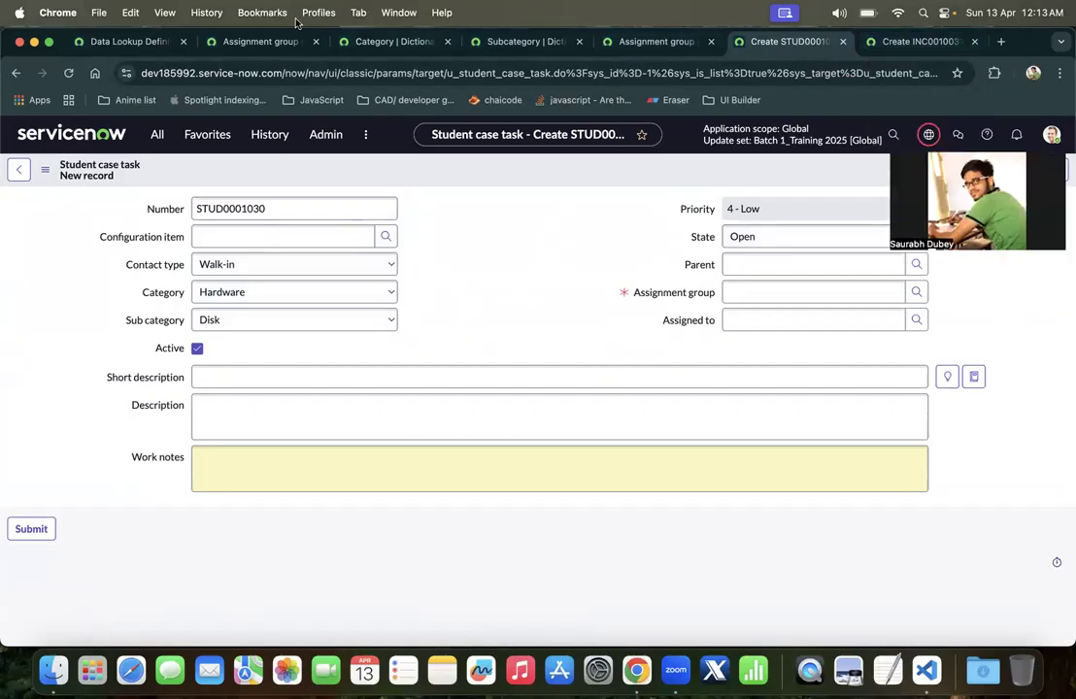
Show the Category dictionary entry in its advanced view with the choice list specification
{"action": "left_click", "coordinate": [413, 39]}
{"action": "scroll", "coordinate": [462, 290], "scroll_direction": "down", "scroll_amount": 2}
{"action": "left_click", "coordinate": [96, 336]}
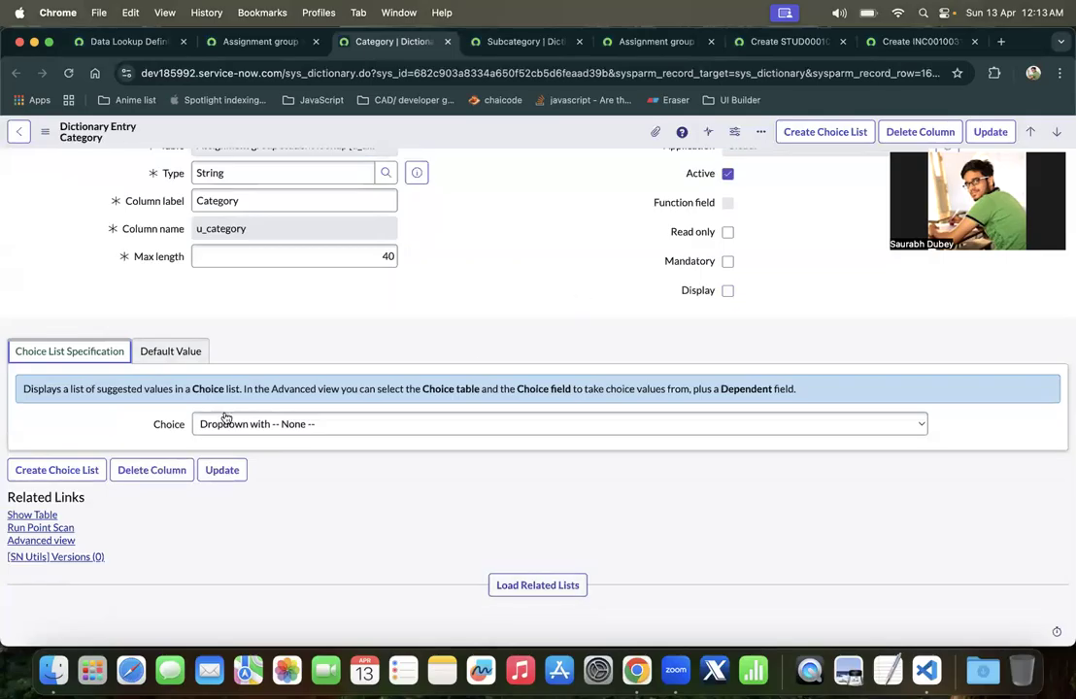
{"action": "left_click", "coordinate": [56, 541]}
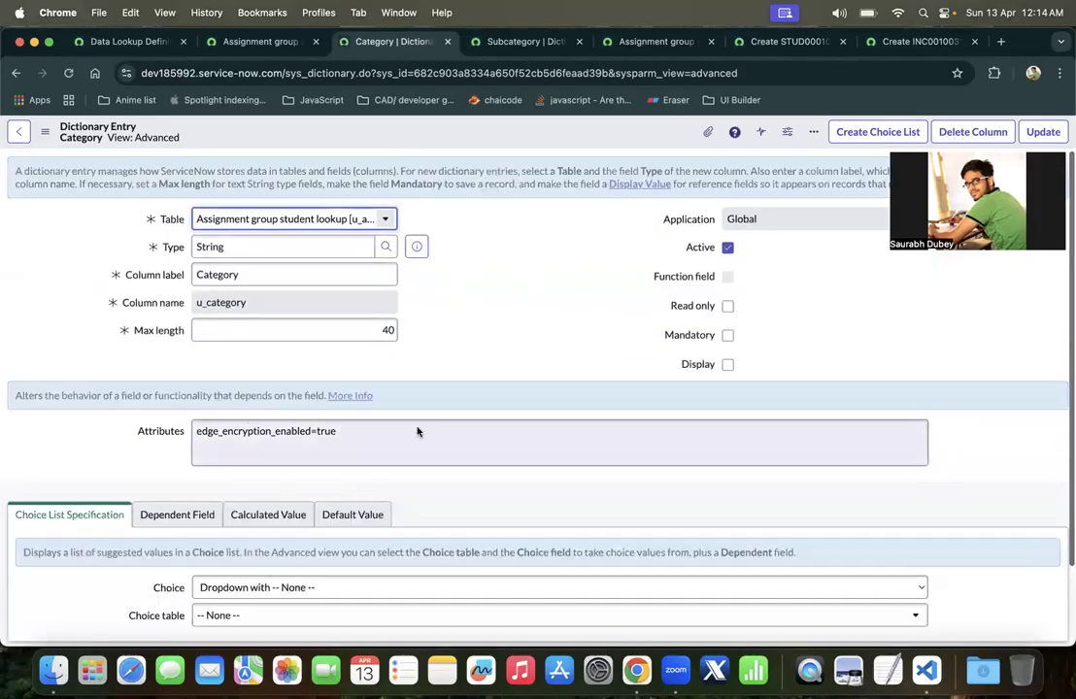
{"action": "scroll", "coordinate": [417, 431], "scroll_direction": "down", "scroll_amount": 3}
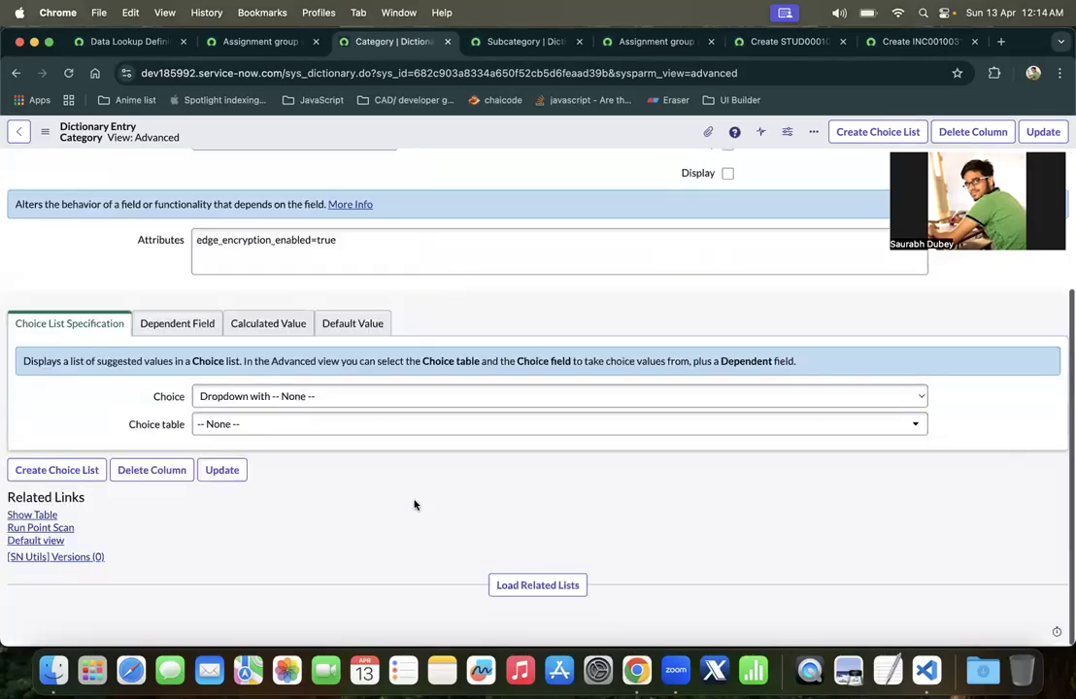
Set the Category entry's choice table to Student case task [u_student_case_task] and its choice field to Category
{"action": "left_click", "coordinate": [269, 424]}
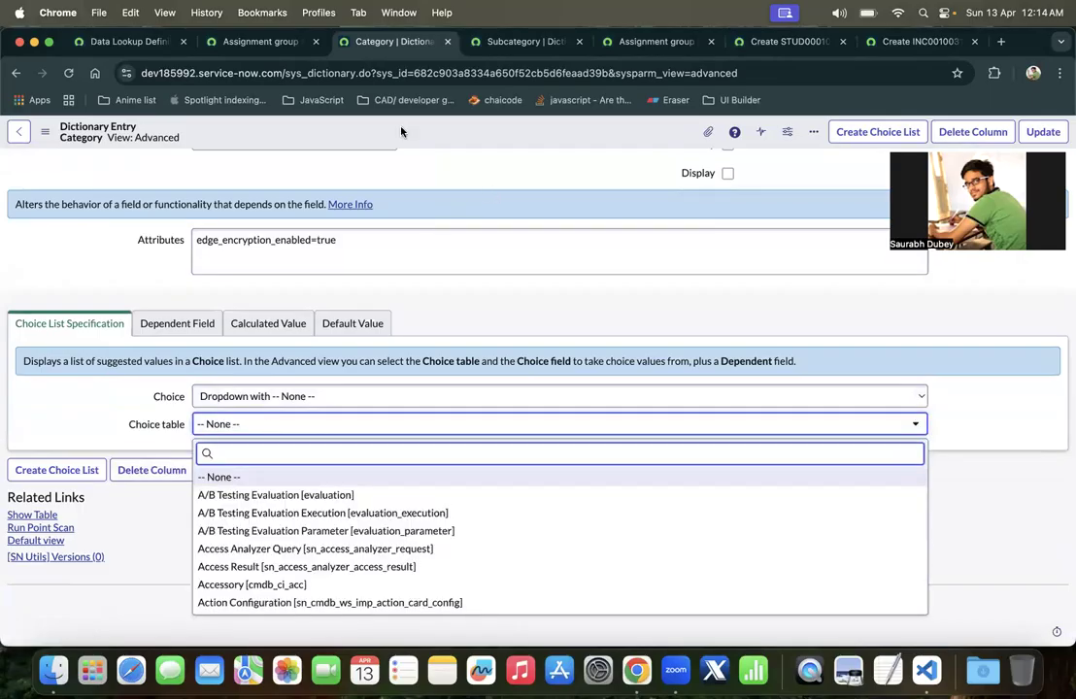
{"action": "type", "text": "["}
{"action": "key", "text": "BackSpace"}
{"action": "type", "text": "stude"}
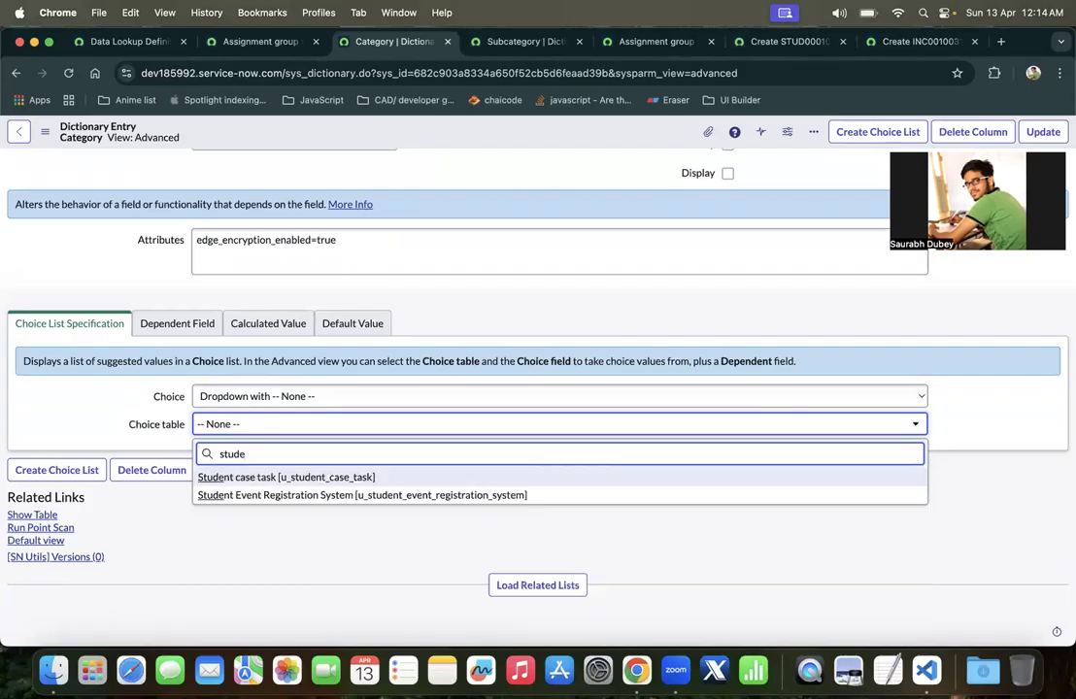
{"action": "left_click", "coordinate": [360, 477]}
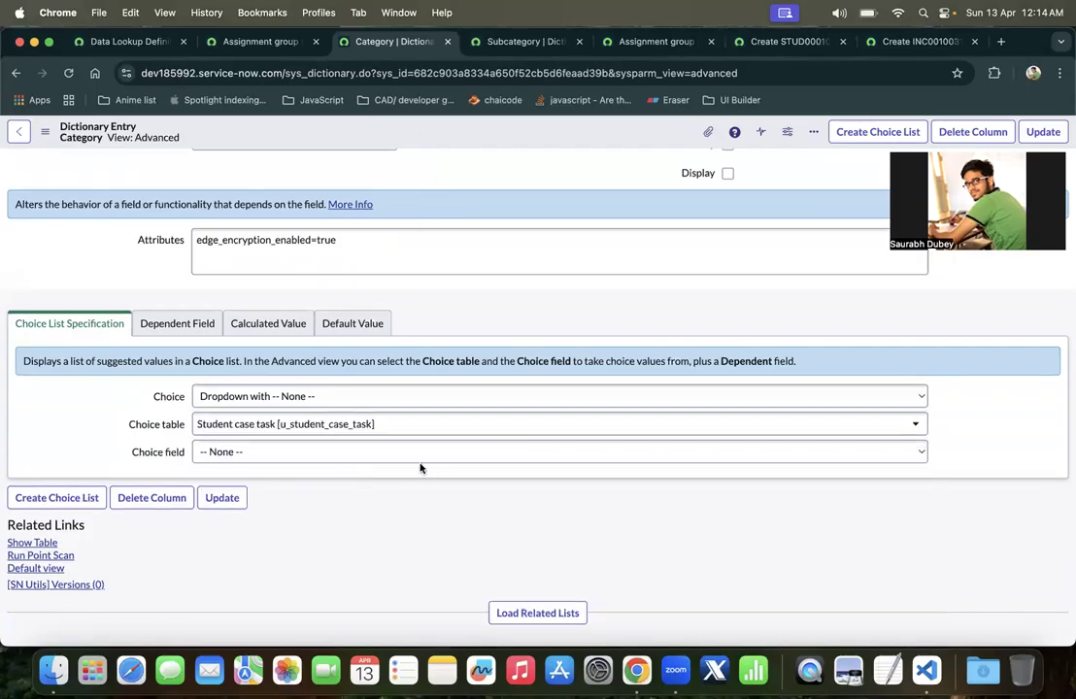
{"action": "left_click", "coordinate": [329, 456]}
{"action": "left_click", "coordinate": [308, 470]}
Review the Category entry's type, column label and choice list settings, and update the entry
{"action": "scroll", "coordinate": [464, 292], "scroll_direction": "up", "scroll_amount": 5}
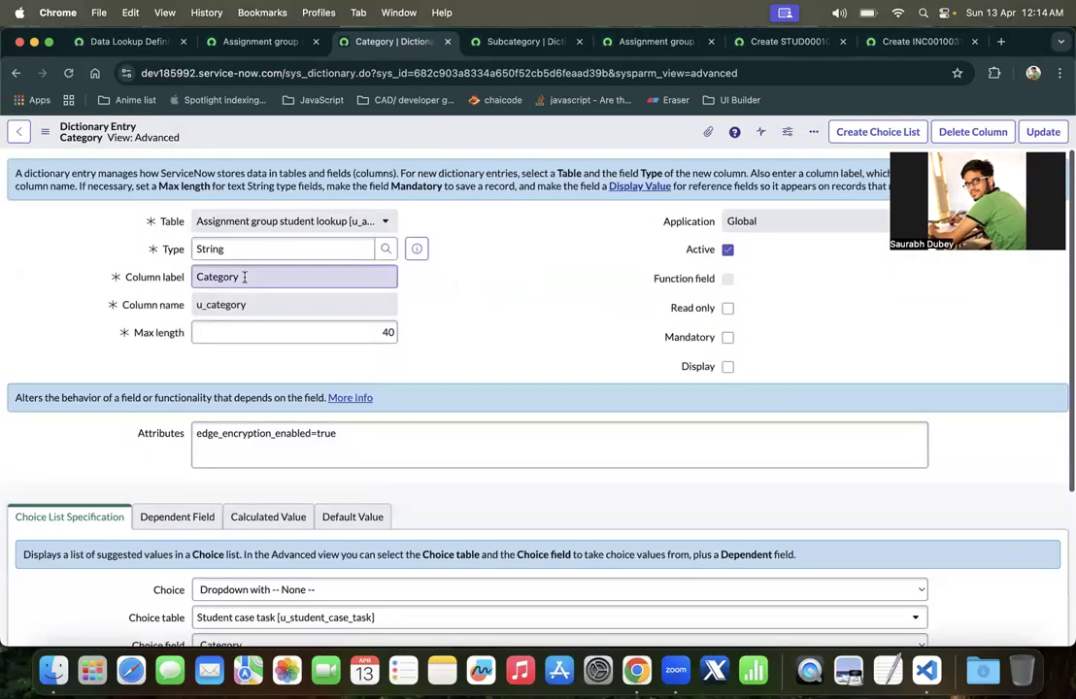
{"action": "double_click", "coordinate": [244, 277]}
{"action": "scroll", "coordinate": [509, 309], "scroll_direction": "down", "scroll_amount": 4}
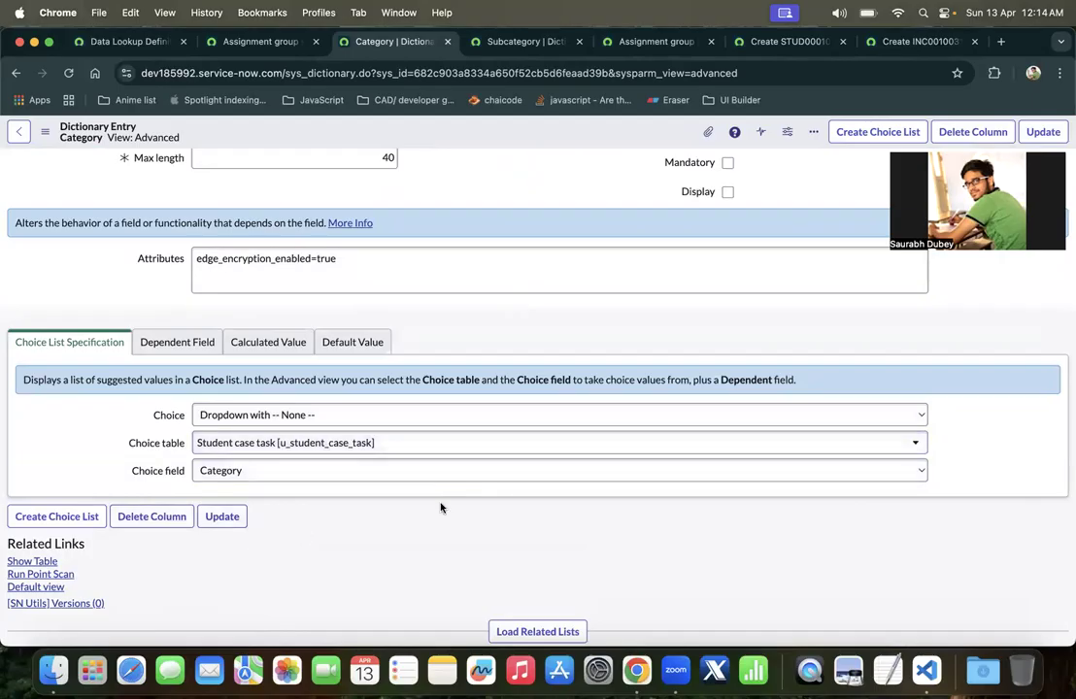
{"action": "scroll", "coordinate": [440, 507], "scroll_direction": "up", "scroll_amount": 4}
{"action": "scroll", "coordinate": [349, 544], "scroll_direction": "down", "scroll_amount": 5}
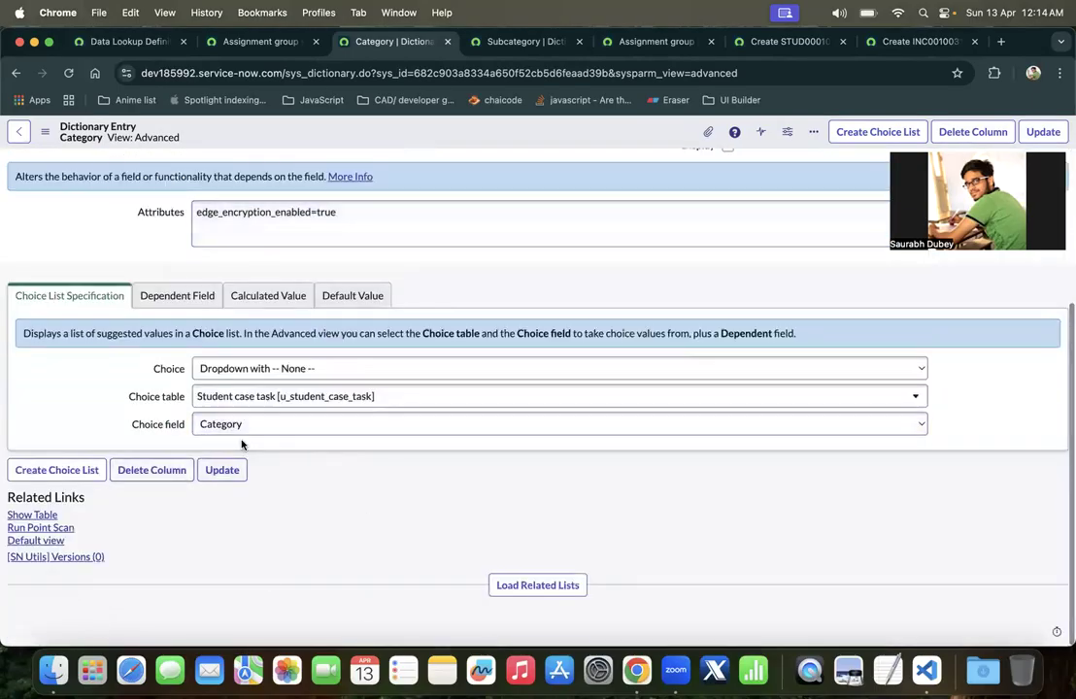
{"action": "scroll", "coordinate": [240, 442], "scroll_direction": "up", "scroll_amount": 5}
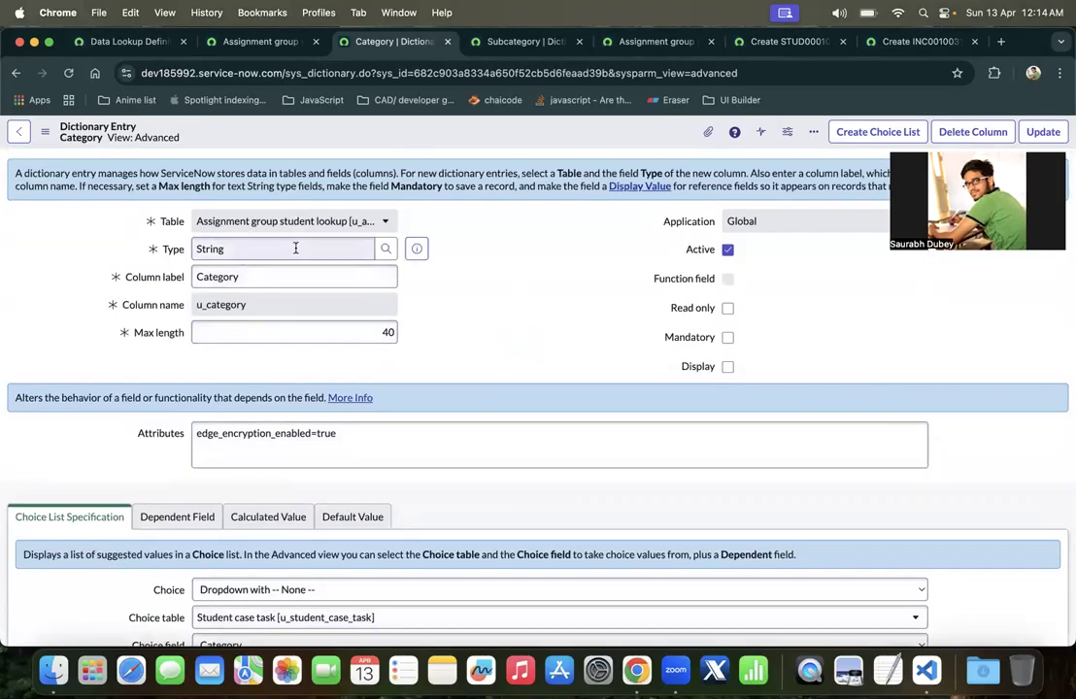
{"action": "scroll", "coordinate": [483, 255], "scroll_direction": "down", "scroll_amount": 5}
{"action": "scroll", "coordinate": [545, 352], "scroll_direction": "up", "scroll_amount": 5}
{"action": "scroll", "coordinate": [383, 462], "scroll_direction": "down", "scroll_amount": 5}
{"action": "scroll", "coordinate": [494, 218], "scroll_direction": "up", "scroll_amount": 5}
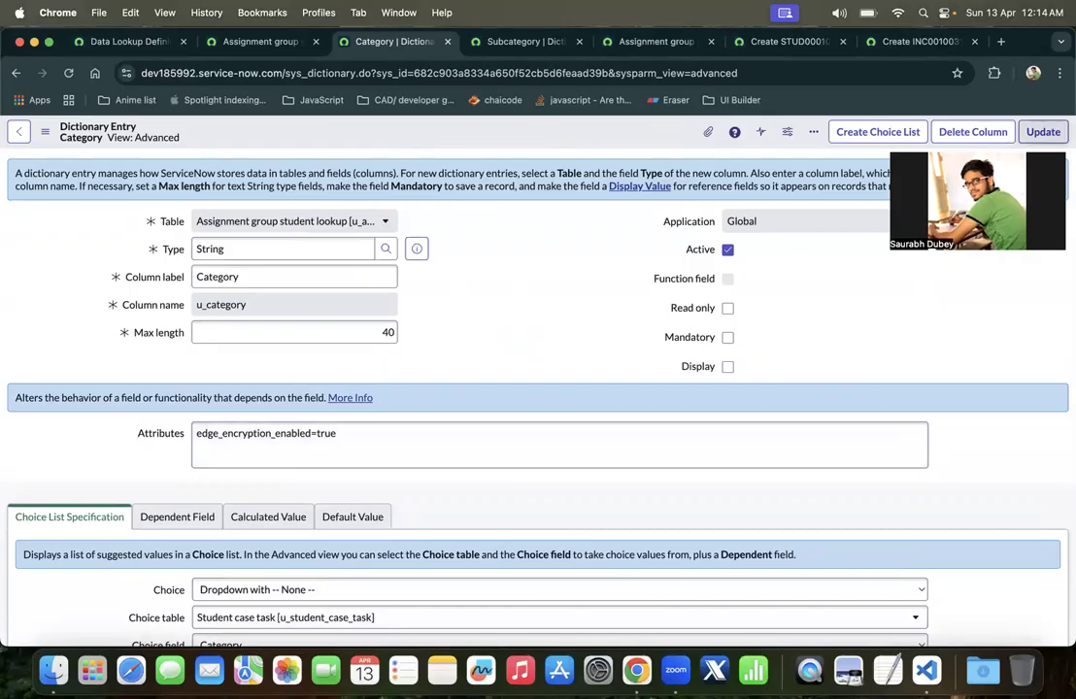
Show the Subcategory dictionary entry in its advanced view with the choice list specification
{"action": "left_click", "coordinate": [495, 41]}
{"action": "scroll", "coordinate": [494, 322], "scroll_direction": "down", "scroll_amount": 2}
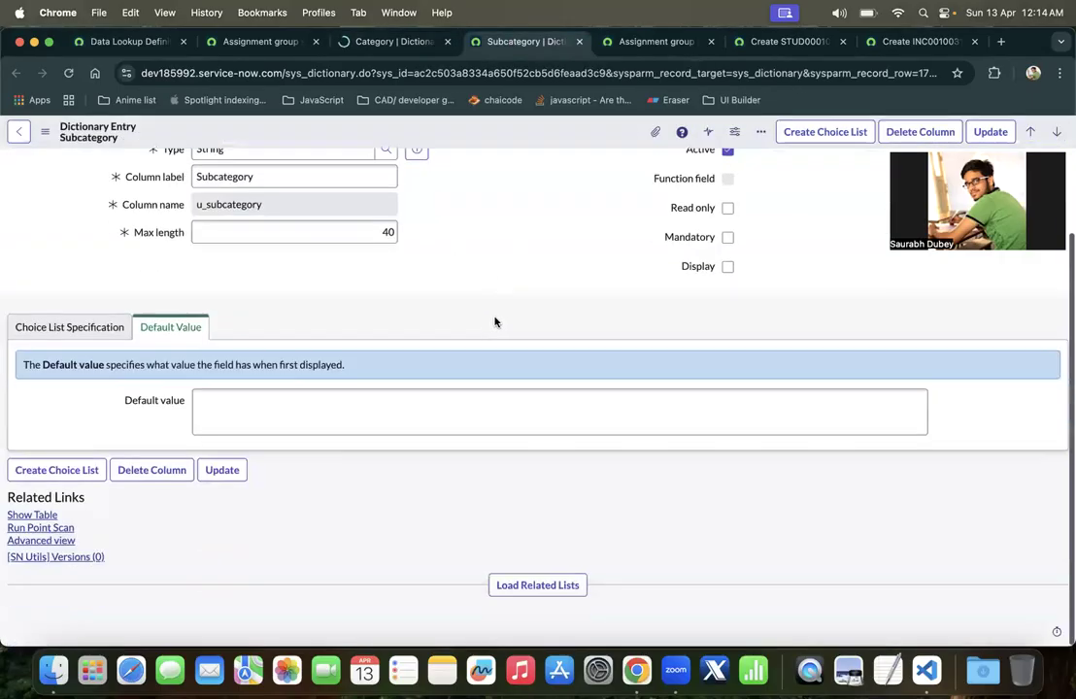
{"action": "left_click", "coordinate": [86, 330]}
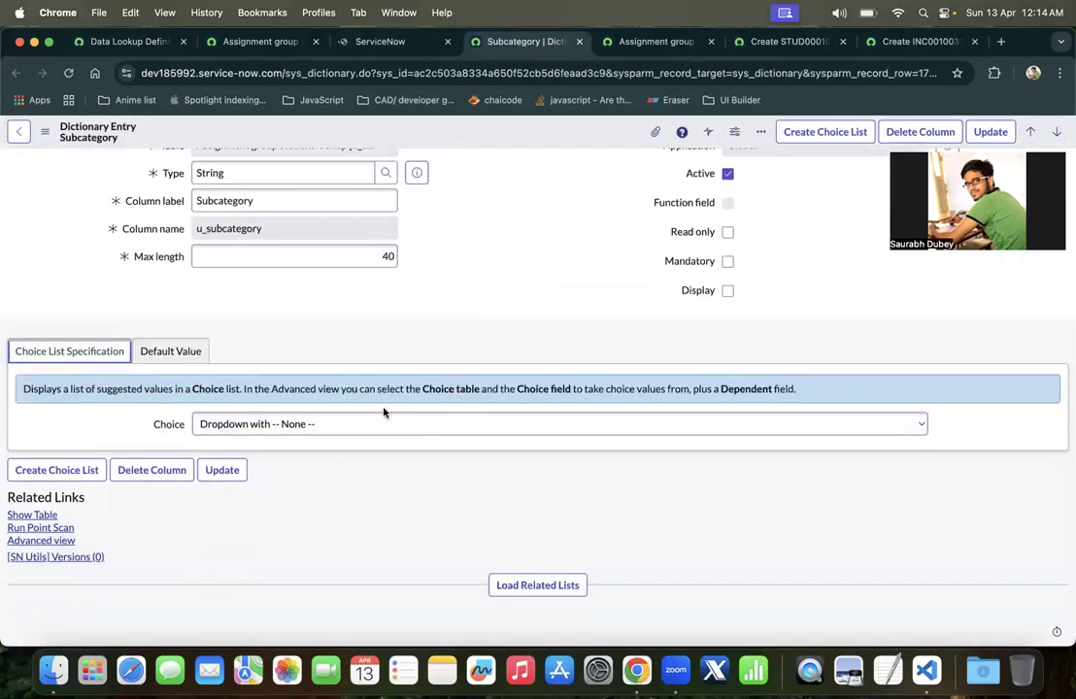
{"action": "left_click", "coordinate": [390, 425]}
{"action": "left_click", "coordinate": [334, 524]}
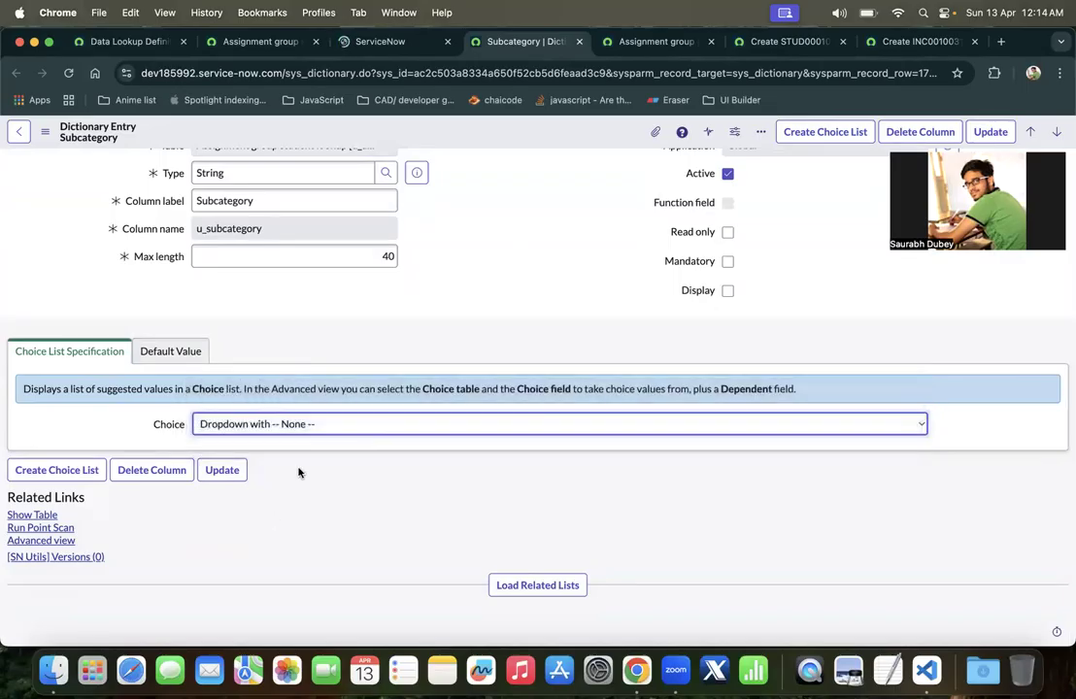
{"action": "left_click", "coordinate": [41, 540]}
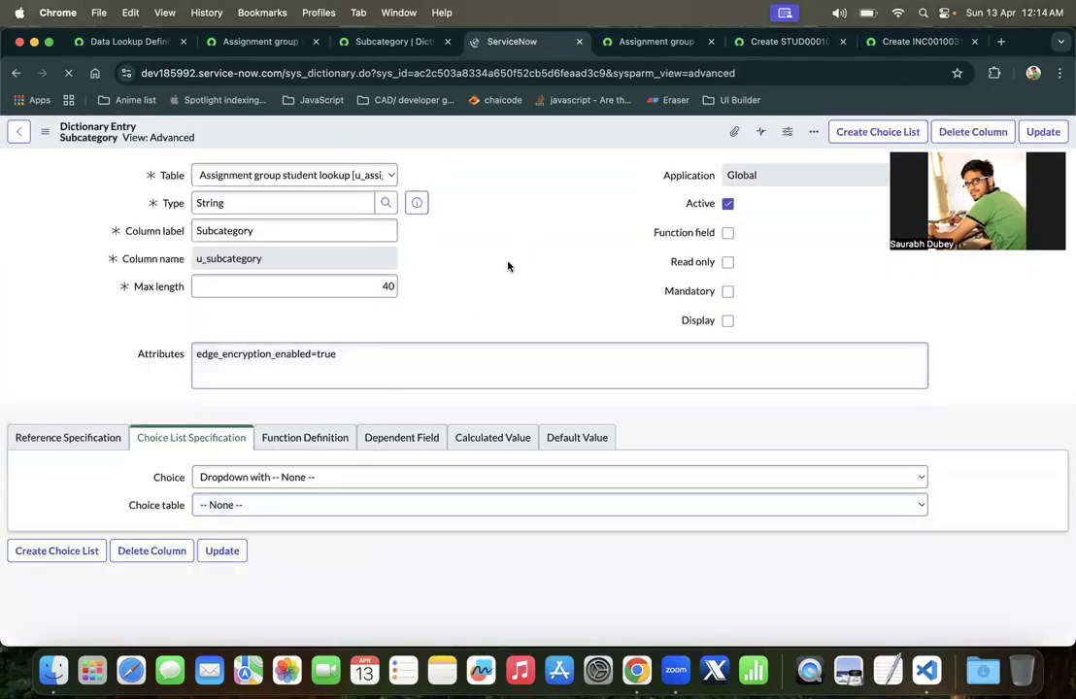
{"action": "scroll", "coordinate": [374, 404], "scroll_direction": "down", "scroll_amount": 4}
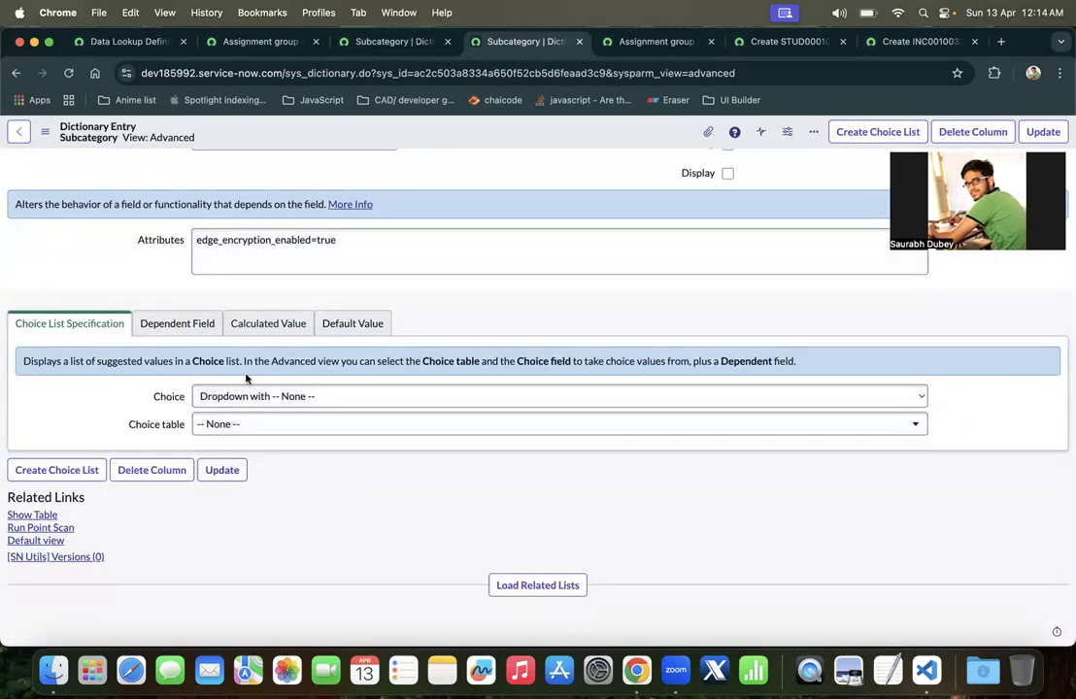
Set the Subcategory entry's choice table to Student case task [u_student_case_task] and its choice field to Sub category, and update the entry
{"action": "left_click", "coordinate": [297, 427]}
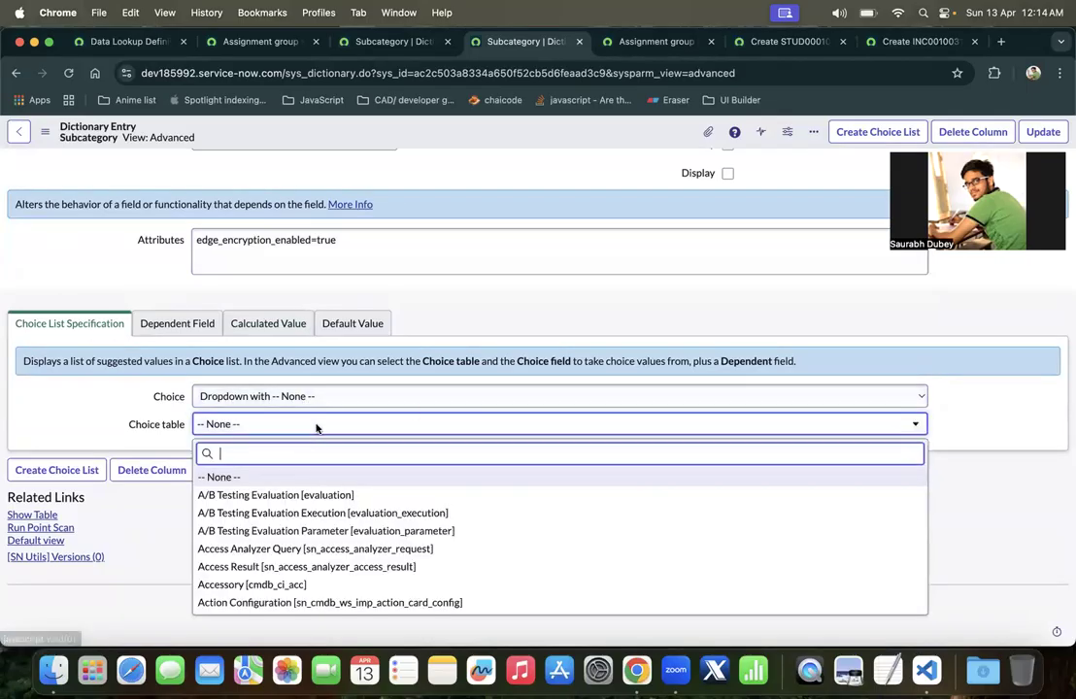
{"action": "left_click", "coordinate": [443, 361]}
{"action": "type", "text": "student"}
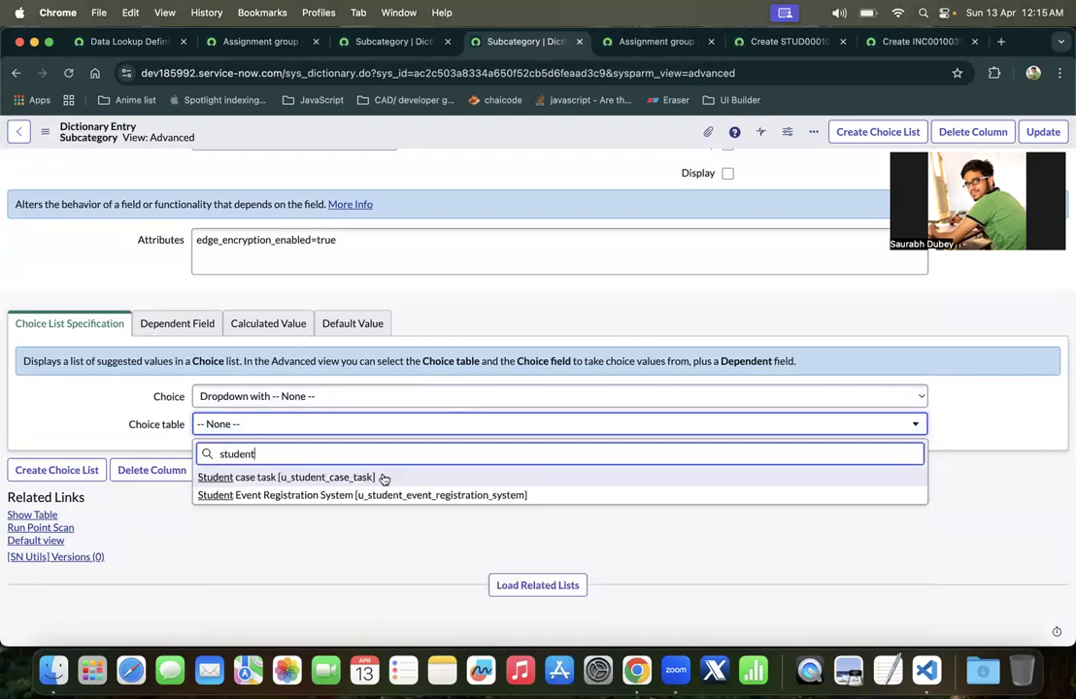
{"action": "left_click", "coordinate": [384, 477]}
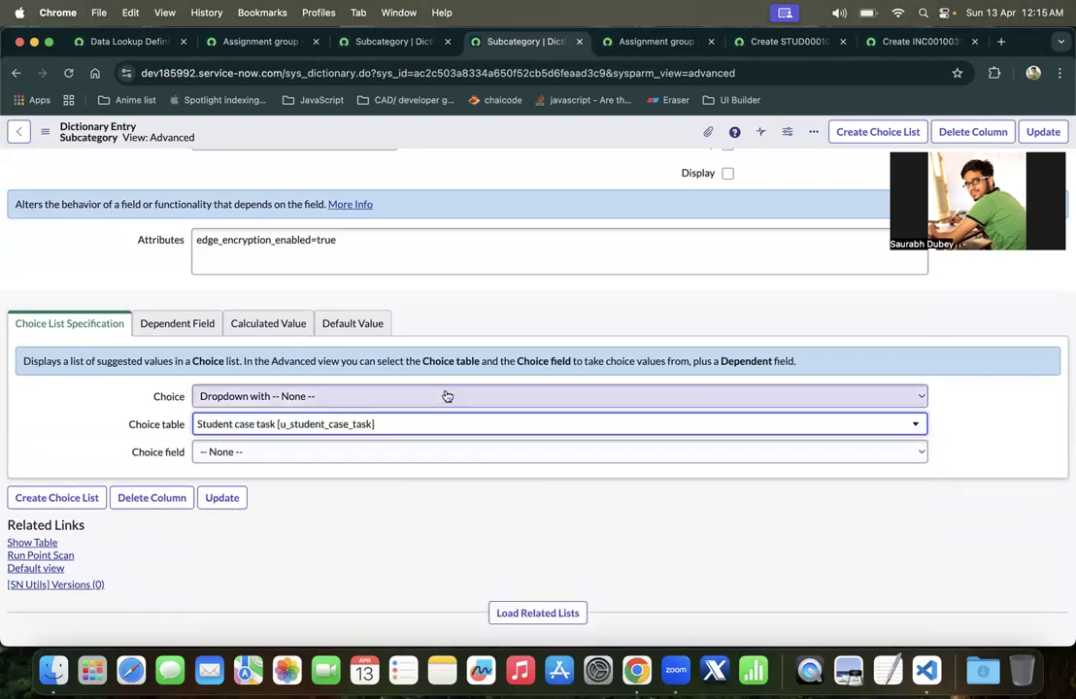
{"action": "left_click", "coordinate": [306, 452]}
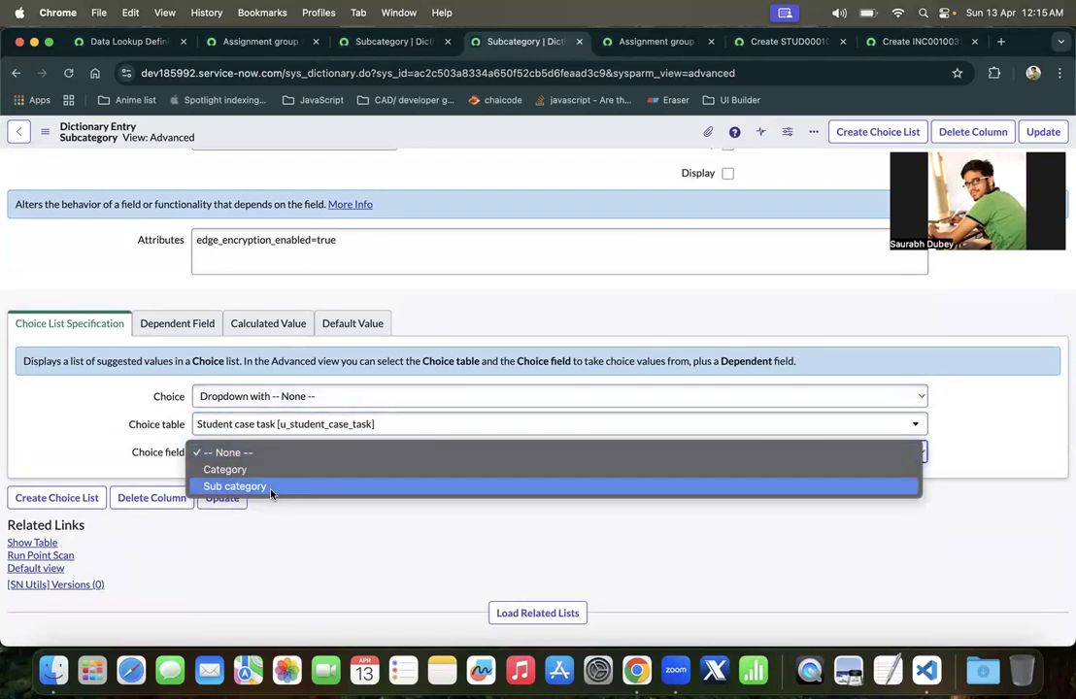
{"action": "left_click", "coordinate": [271, 490]}
{"action": "scroll", "coordinate": [307, 262], "scroll_direction": "up", "scroll_amount": 4}
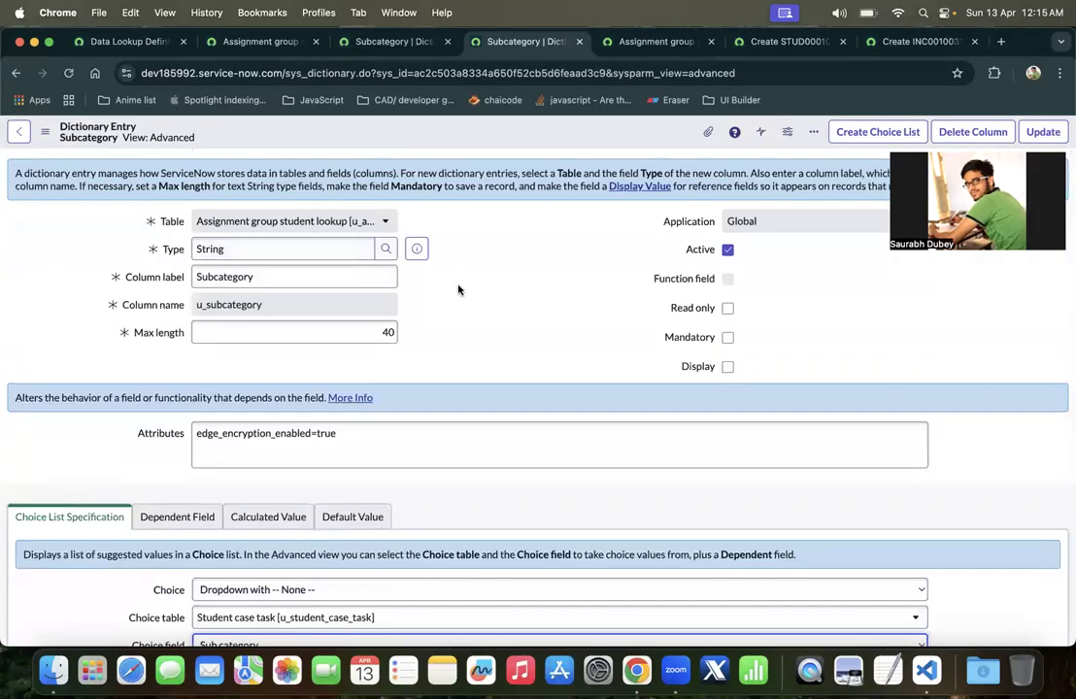
{"action": "left_click", "coordinate": [1044, 132]}
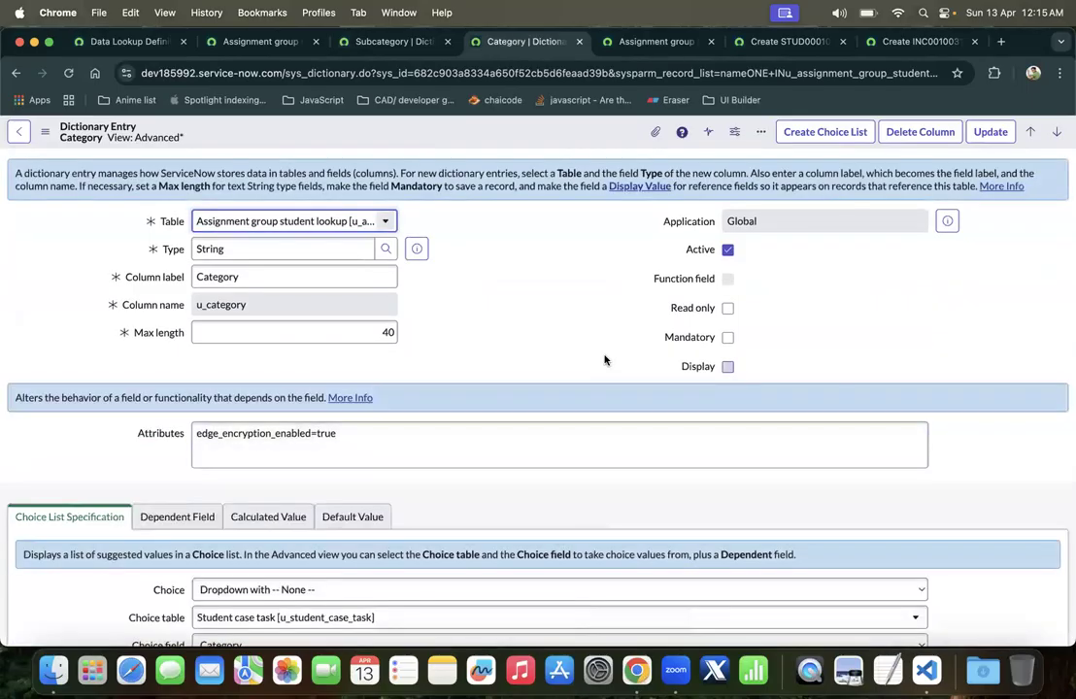
Check the Category entry's choice list settings and open a new record form for the Assignment group student lookup table
{"action": "scroll", "coordinate": [604, 360], "scroll_direction": "down", "scroll_amount": 2}
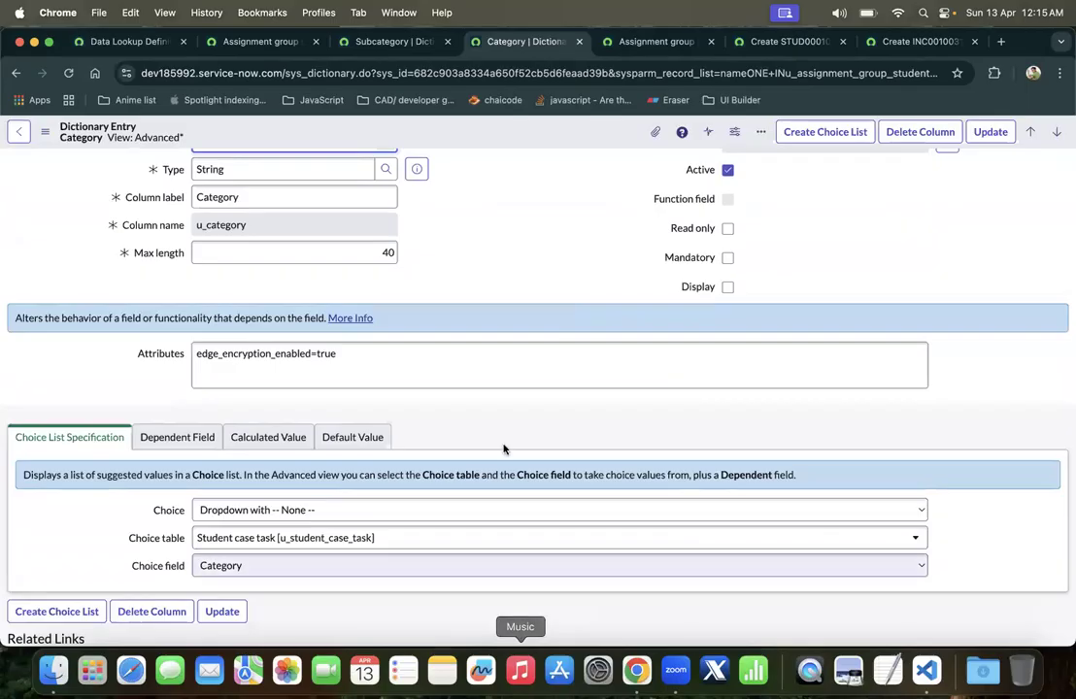
{"action": "scroll", "coordinate": [447, 437], "scroll_direction": "down", "scroll_amount": 2}
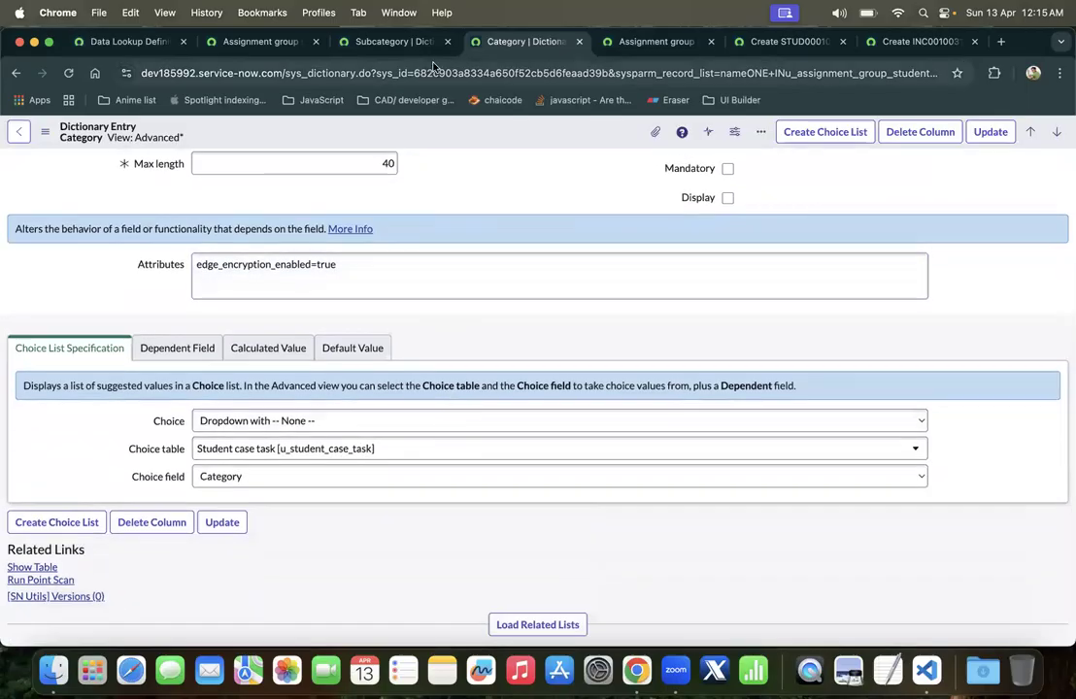
{"action": "left_click", "coordinate": [408, 47]}
{"action": "left_click", "coordinate": [525, 42]}
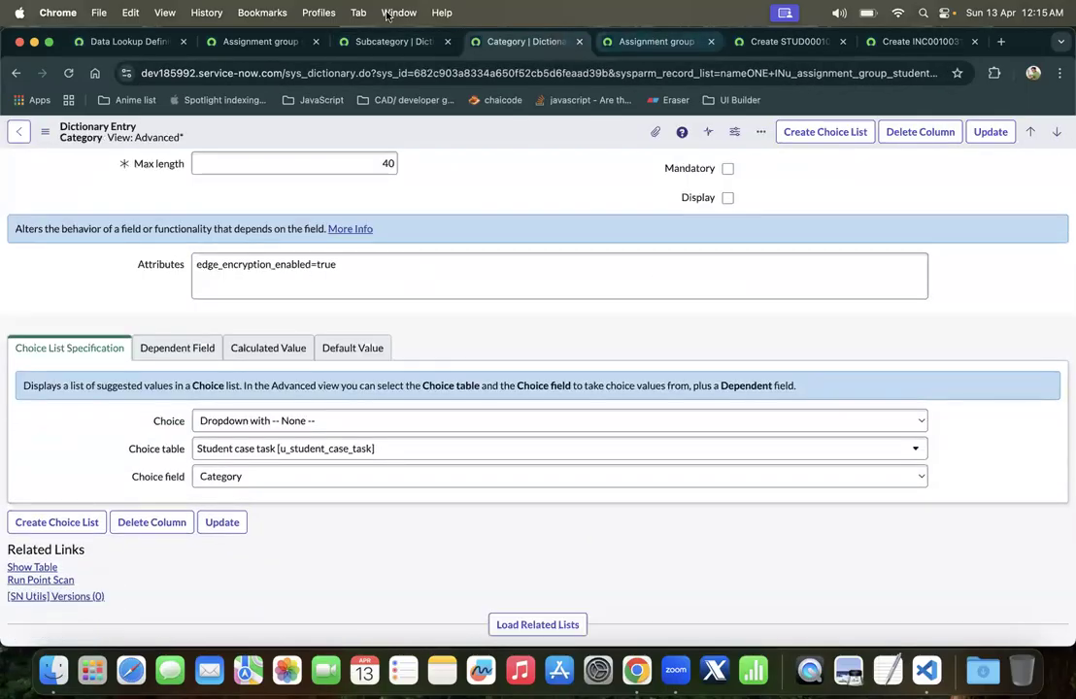
{"action": "left_click", "coordinate": [379, 44]}
{"action": "left_click", "coordinate": [226, 43]}
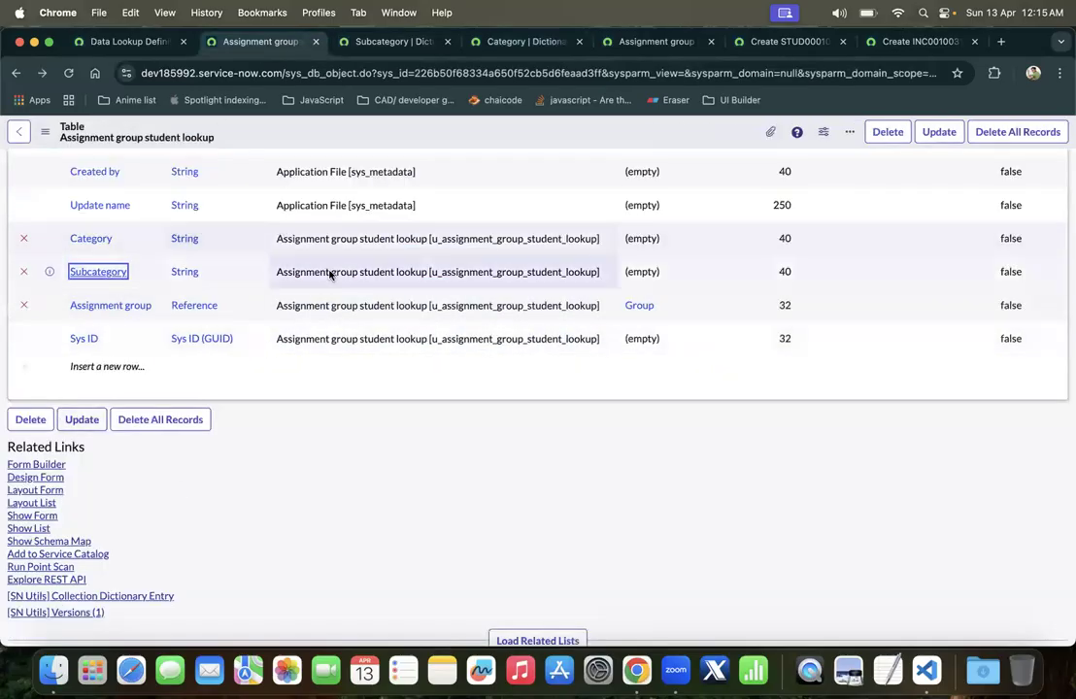
{"action": "scroll", "coordinate": [350, 233], "scroll_direction": "down", "scroll_amount": 5}
{"action": "scroll", "coordinate": [369, 199], "scroll_direction": "down", "scroll_amount": 10}
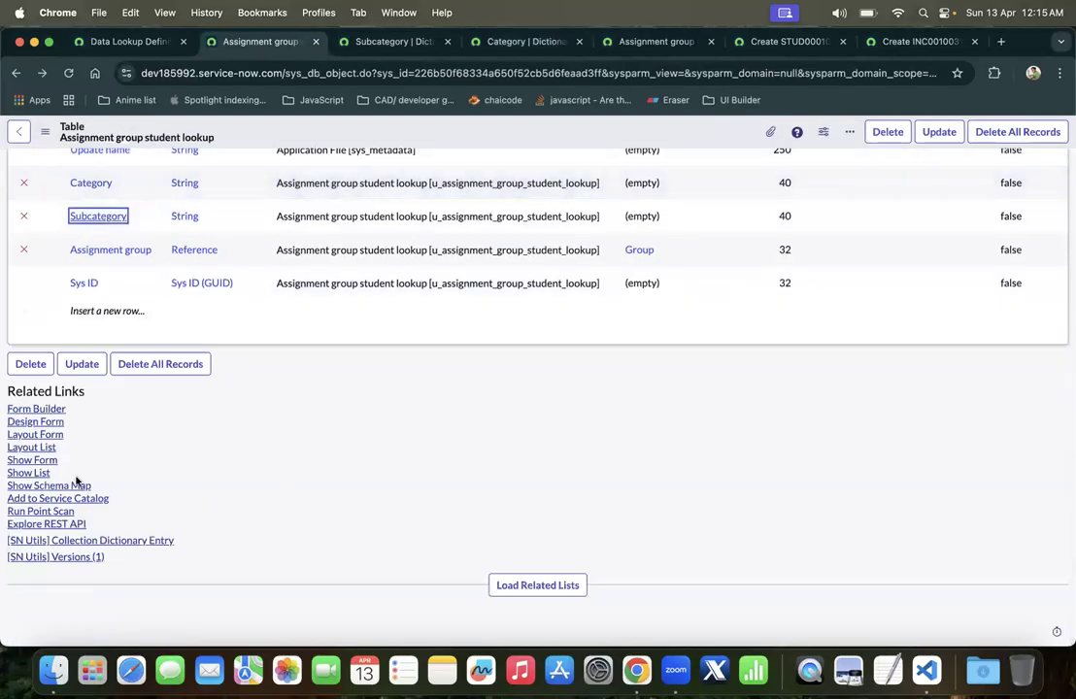
{"action": "left_click", "coordinate": [45, 461]}
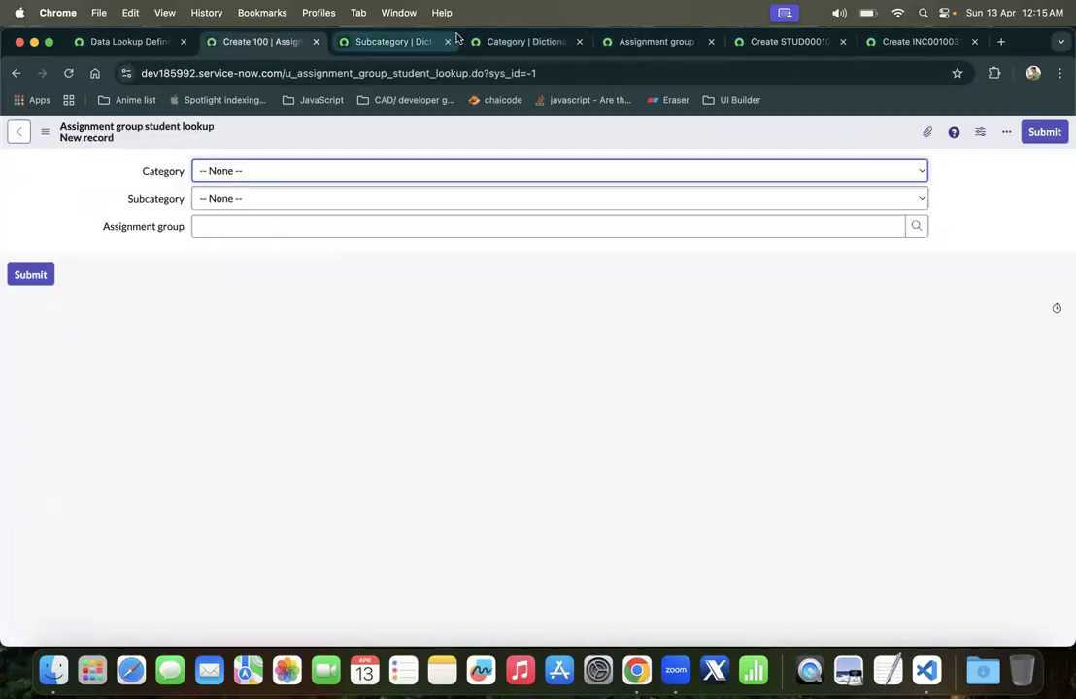
Choose the Hardware category in the new lookup record and check which subcategories are offered
{"action": "left_click", "coordinate": [383, 167]}
{"action": "left_click", "coordinate": [267, 222]}
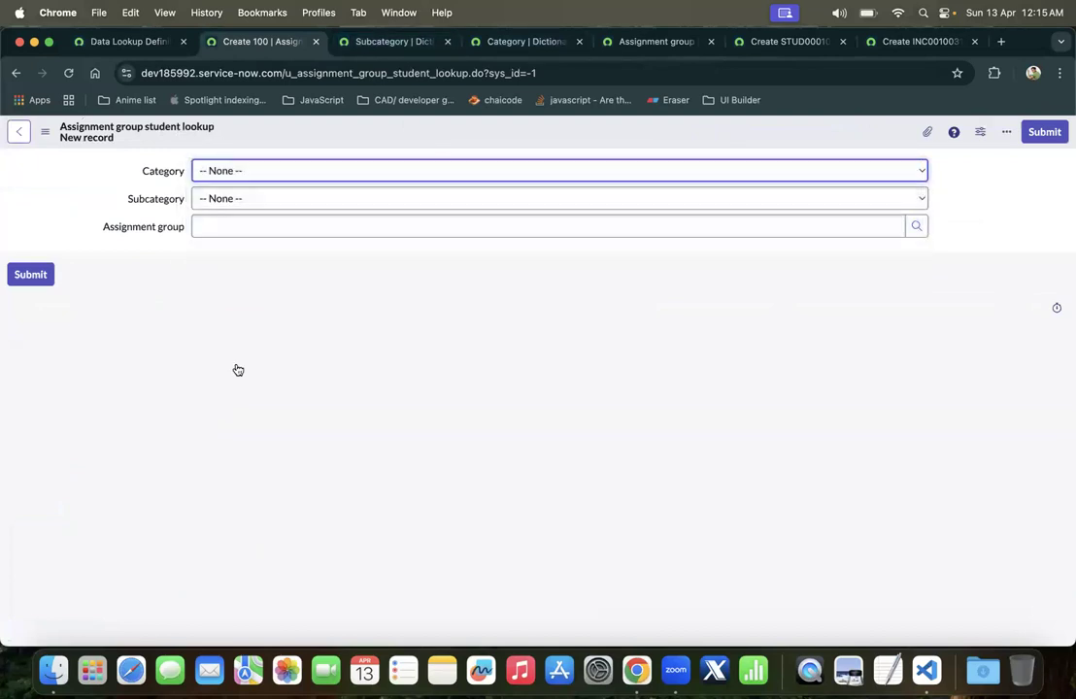
{"action": "left_click", "coordinate": [274, 198]}
{"action": "left_click", "coordinate": [180, 593]}
Close the Subcategory, Category and Assignment group dictionary entries and return to the new lookup record
{"action": "left_click", "coordinate": [388, 41]}
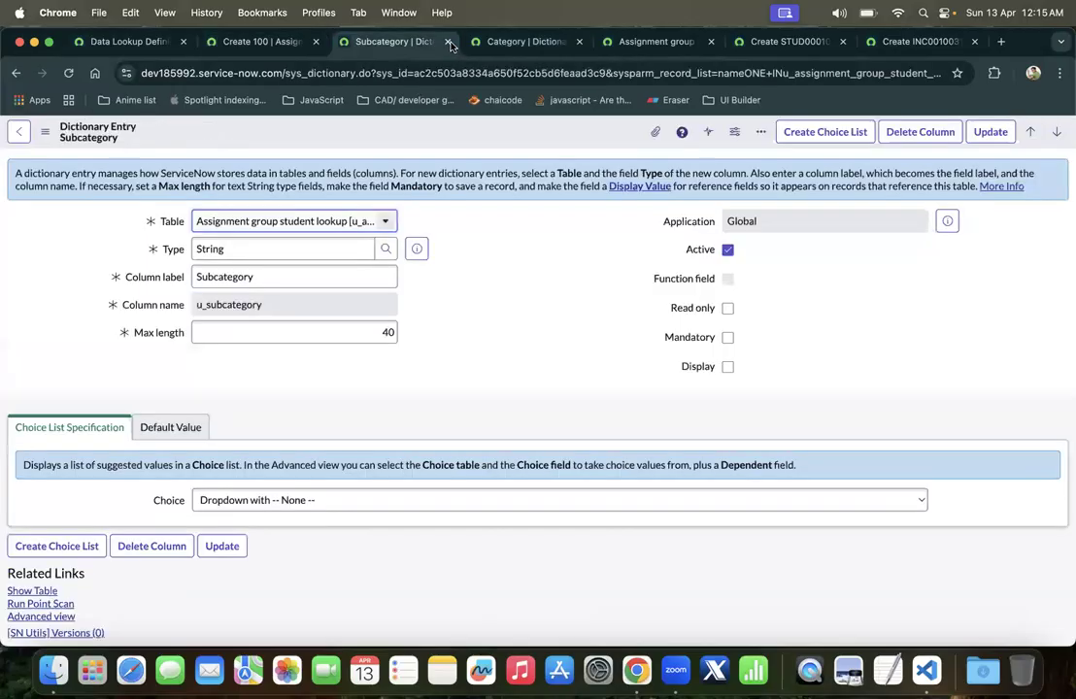
{"action": "left_click", "coordinate": [447, 42]}
{"action": "left_click", "coordinate": [447, 42]}
{"action": "left_click", "coordinate": [448, 41]}
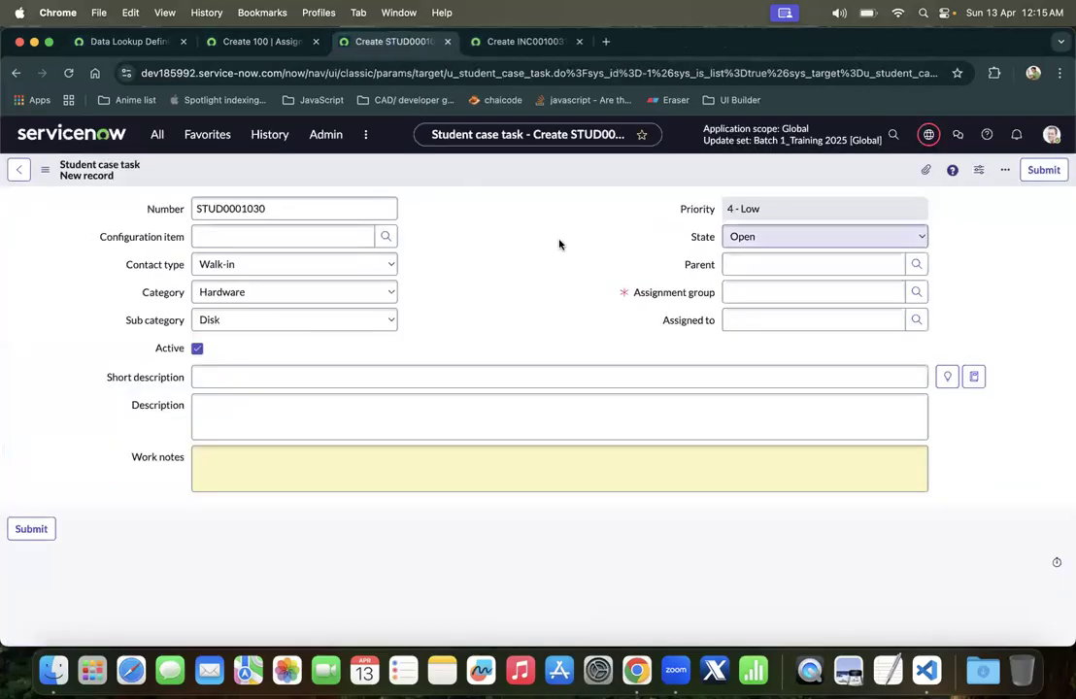
{"action": "left_click", "coordinate": [347, 43]}
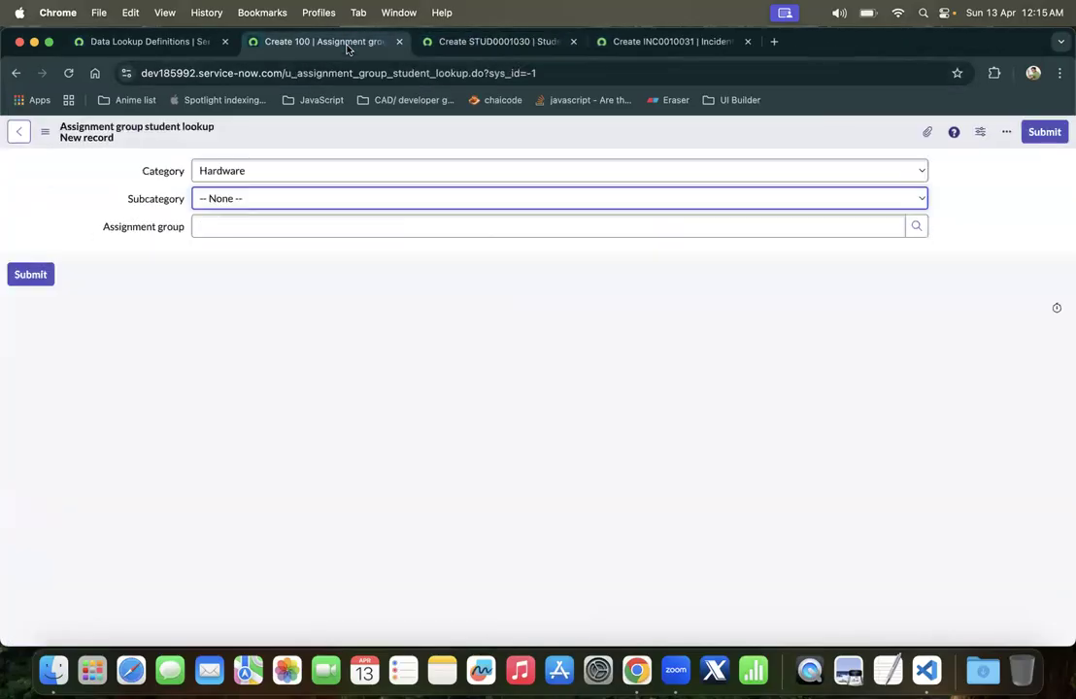
Try the Software, Hardware, Network and Database categories in the new lookup record
{"action": "left_click", "coordinate": [240, 170]}
{"action": "left_click", "coordinate": [234, 153]}
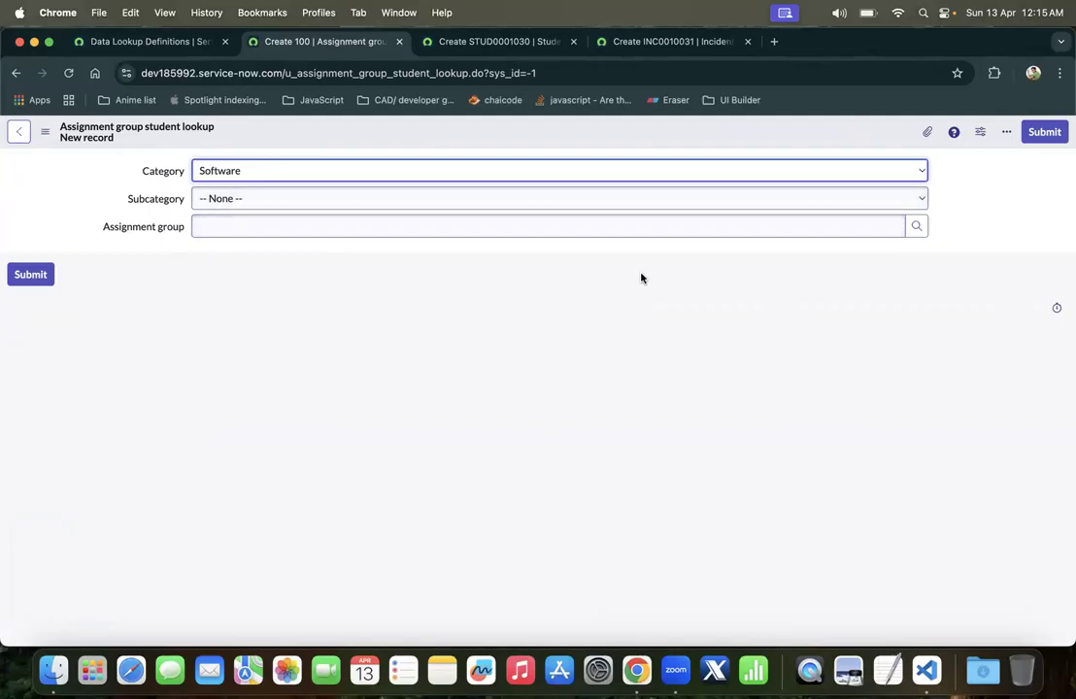
{"action": "left_click", "coordinate": [259, 172]}
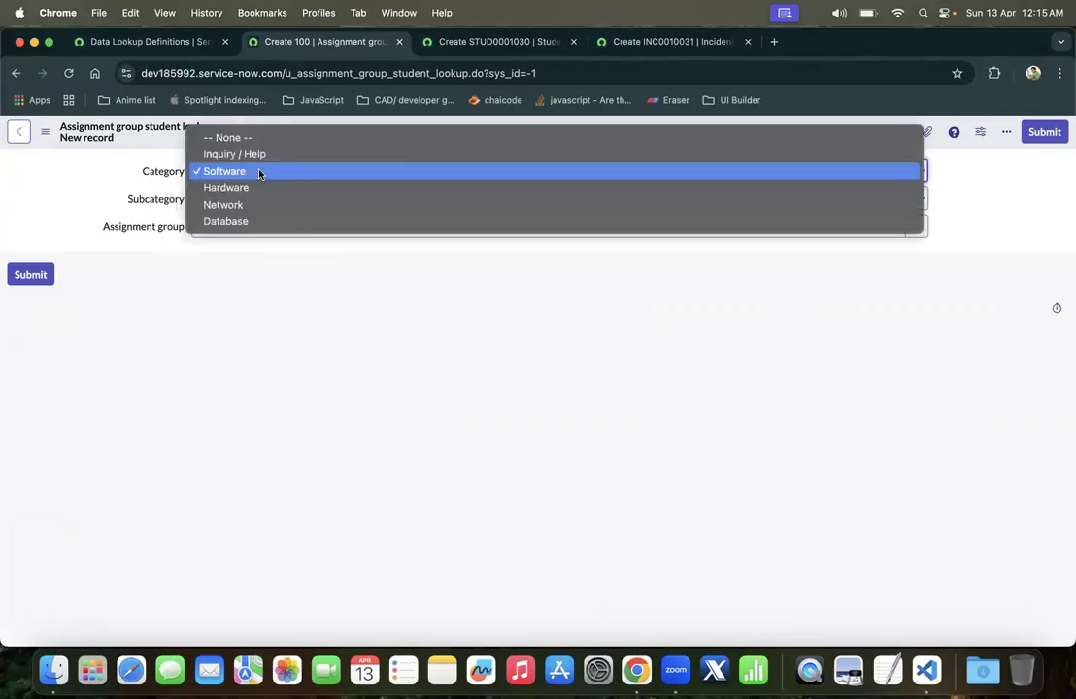
{"action": "left_click", "coordinate": [237, 189]}
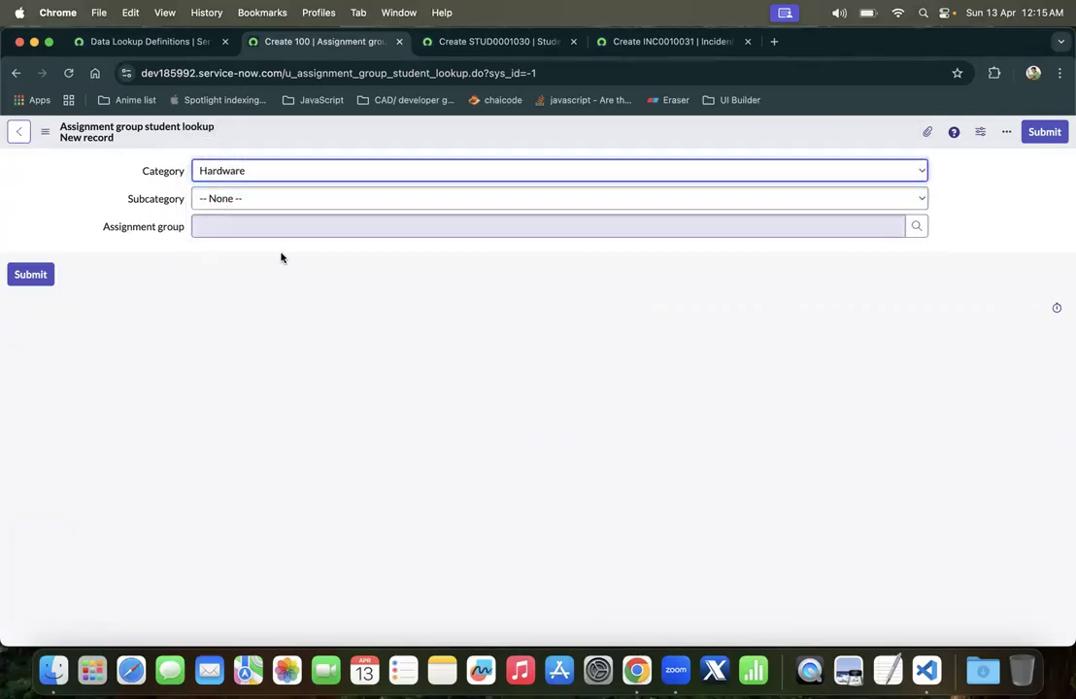
{"action": "left_click", "coordinate": [260, 172]}
{"action": "left_click", "coordinate": [244, 187]}
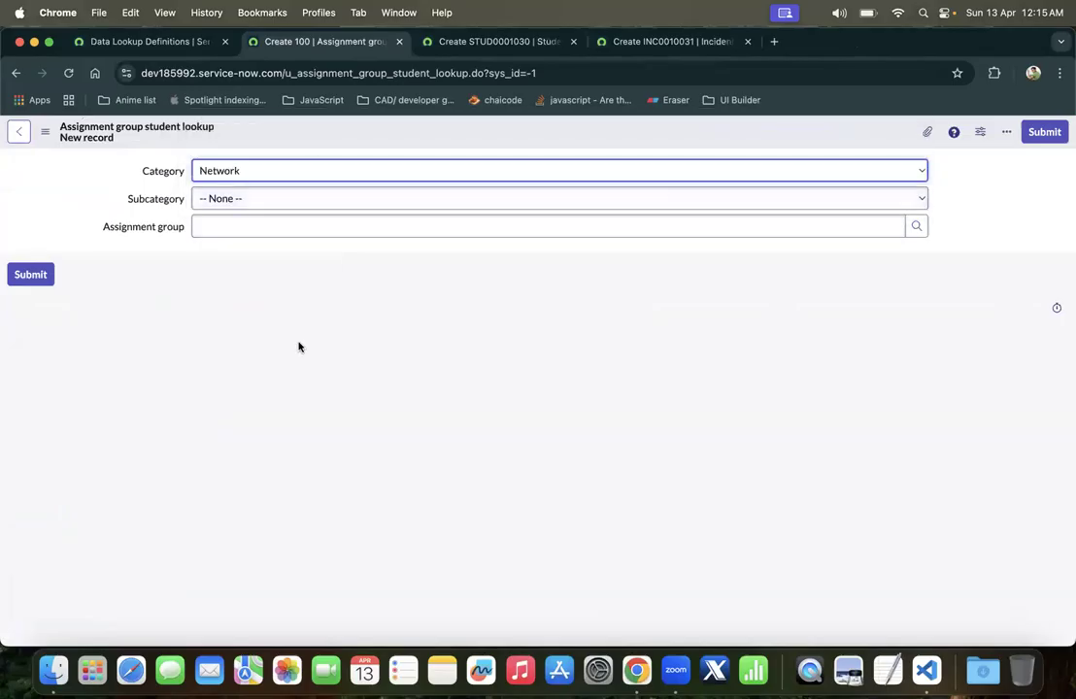
{"action": "left_click", "coordinate": [264, 175]}
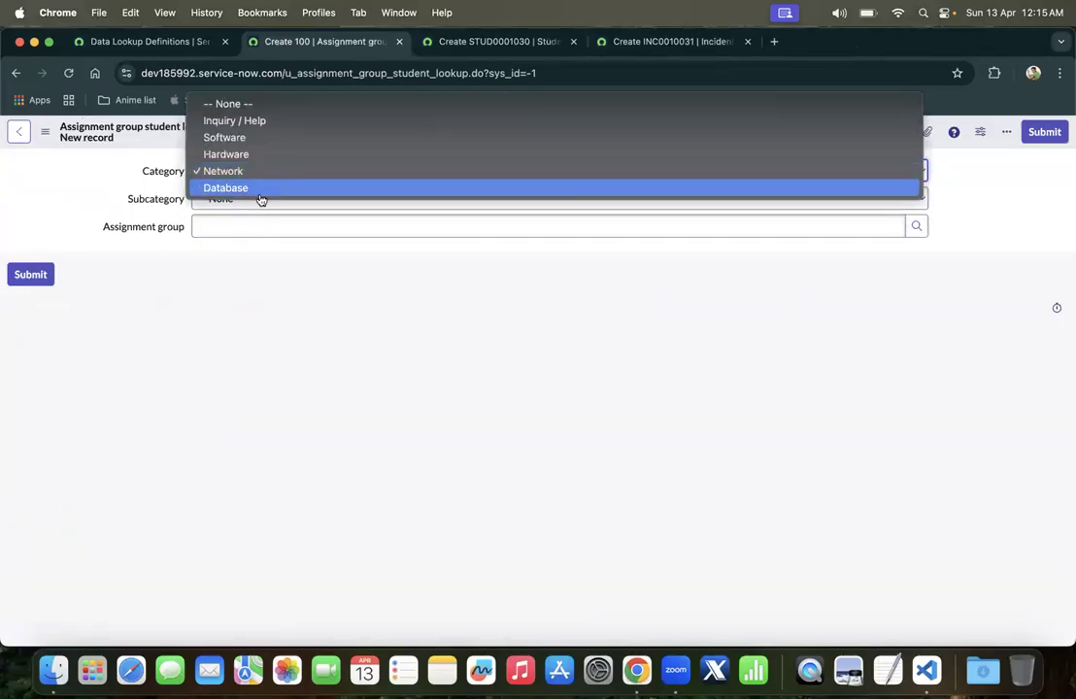
{"action": "left_click", "coordinate": [257, 394]}
{"action": "key", "text": "d"}
Set the lookup record's category to Inquiry / Help and its subcategory to Antivirus
{"action": "left_click", "coordinate": [252, 171]}
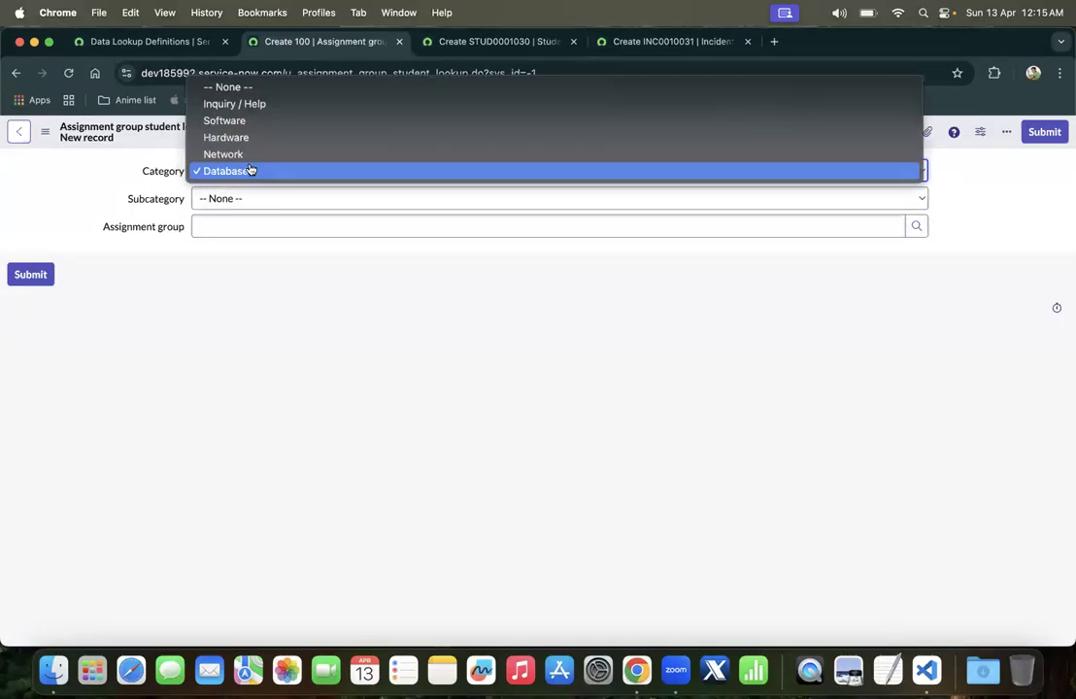
{"action": "left_click", "coordinate": [245, 106]}
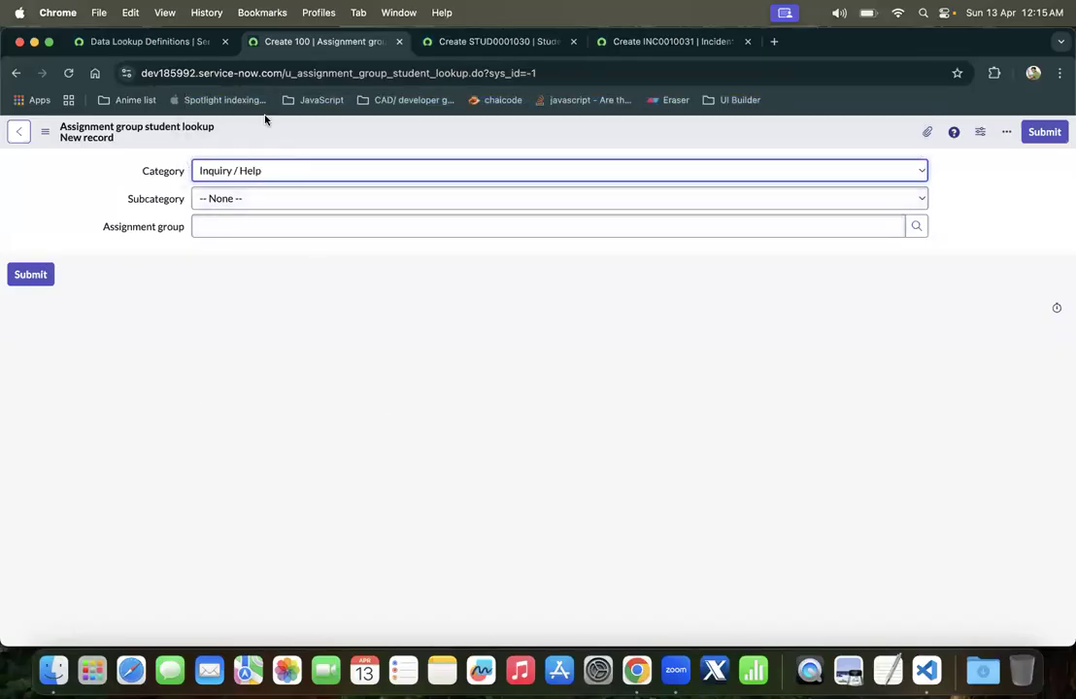
{"action": "left_click", "coordinate": [233, 200]}
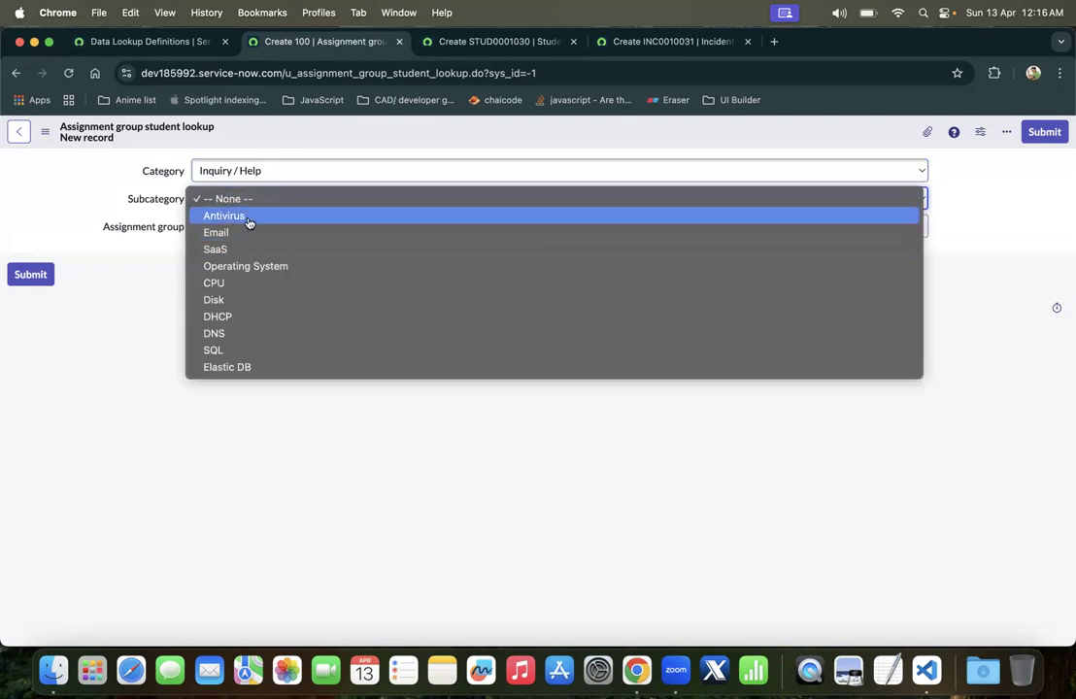
{"action": "left_click", "coordinate": [247, 218]}
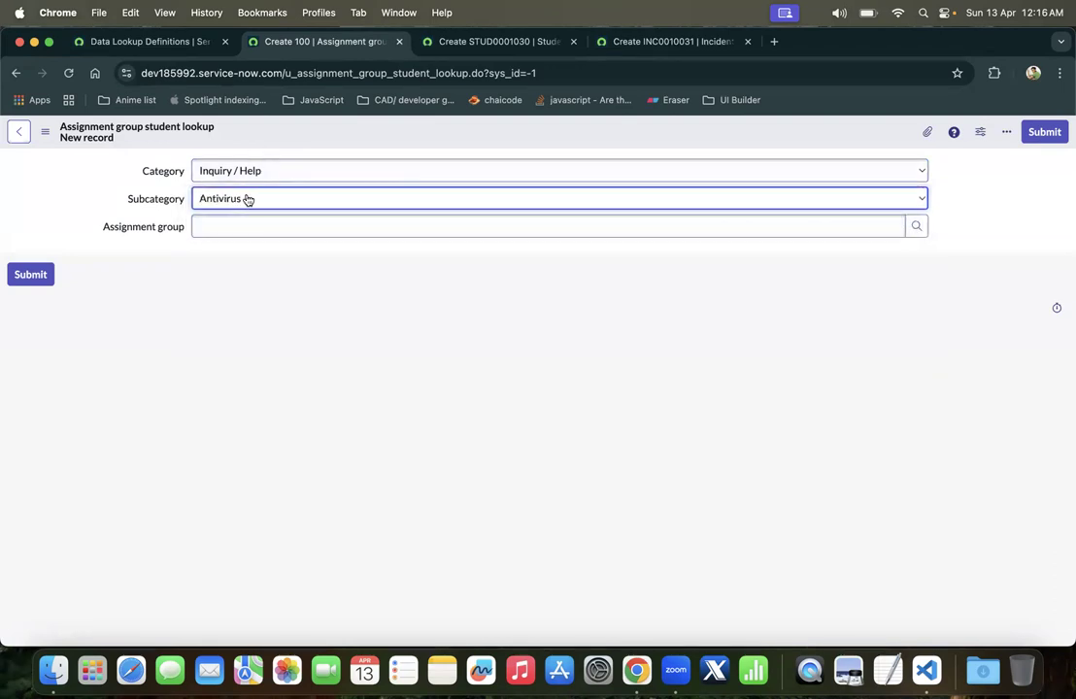
Find the Help Desk group with the search *help, assign it as the record's assignment group, and save the record
{"action": "left_click", "coordinate": [918, 227]}
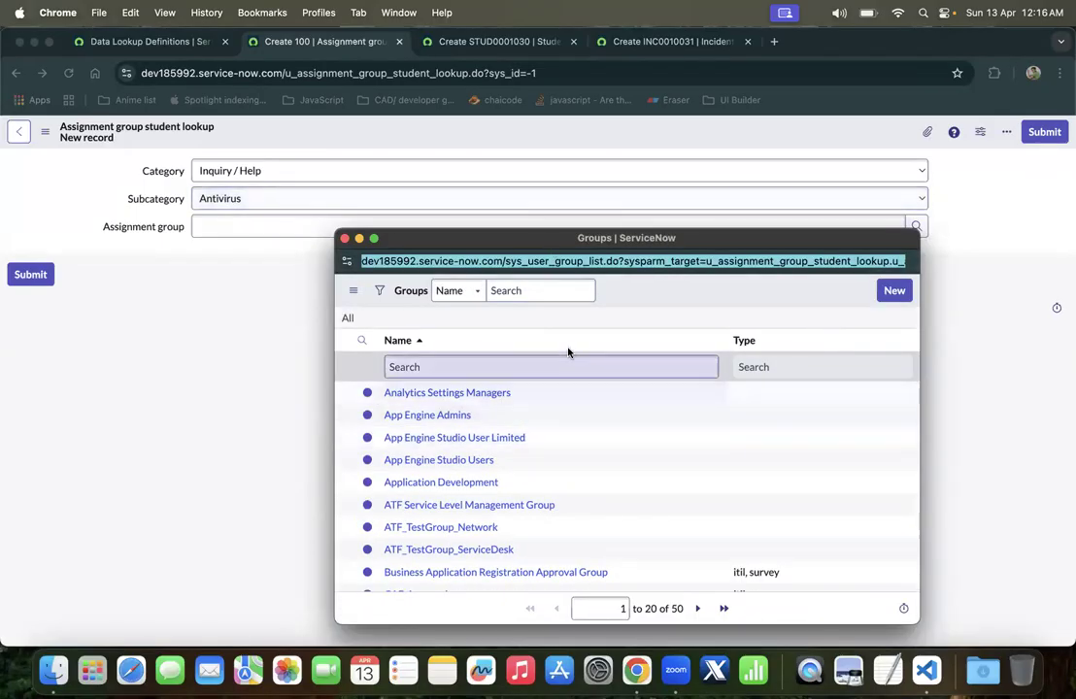
{"action": "left_click", "coordinate": [534, 368]}
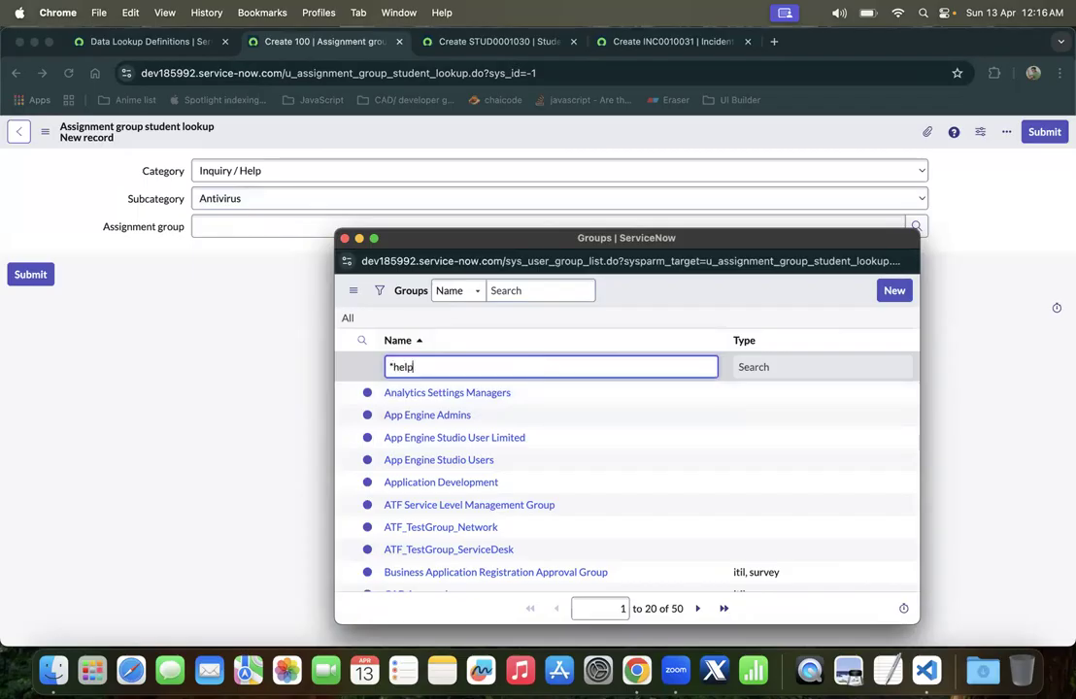
{"action": "key", "text": "Return"}
{"action": "left_click", "coordinate": [426, 398]}
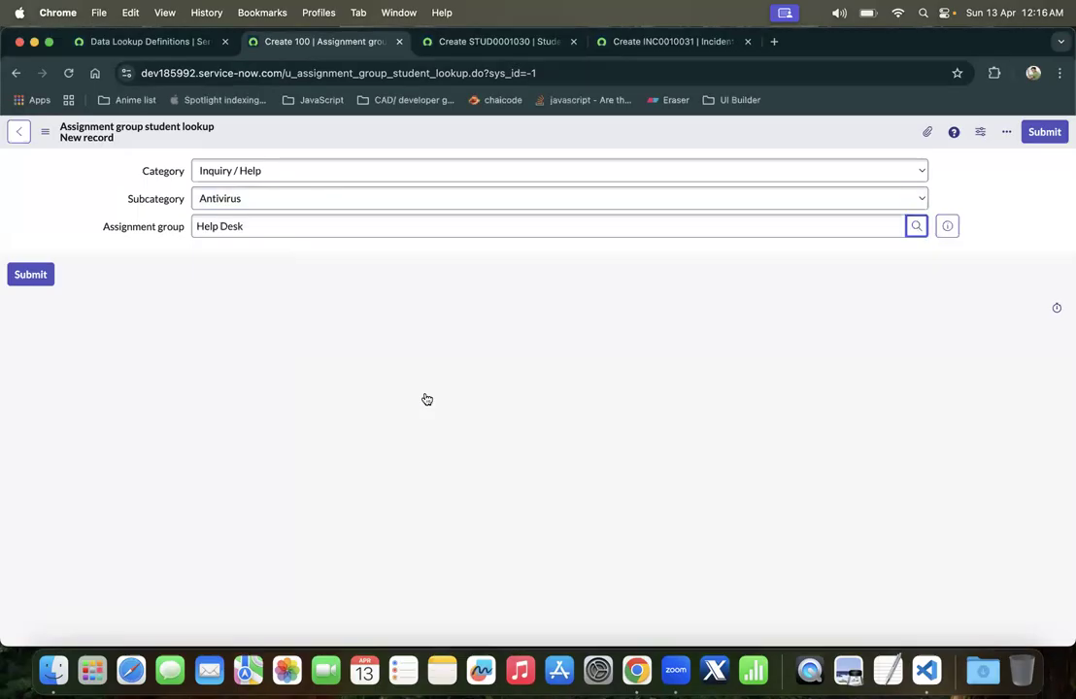
{"action": "right_click", "coordinate": [515, 135]}
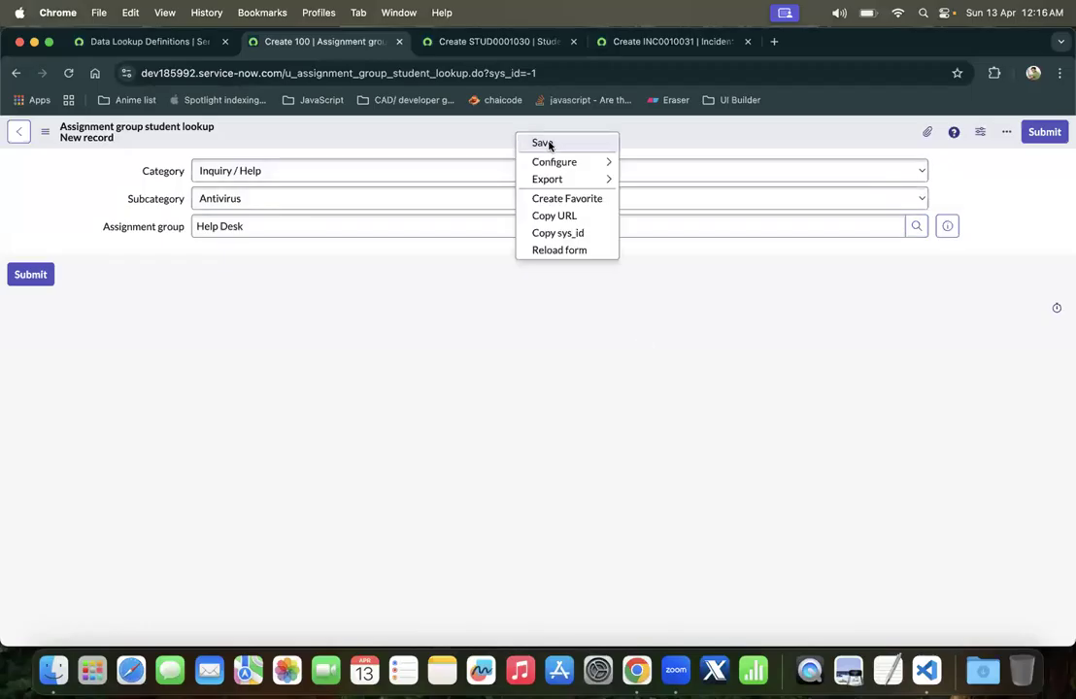
{"action": "left_click", "coordinate": [546, 143]}
Set the lookup record's subcategory to Email and its assignment group to eCAB Approval, and insert it as a new record while staying on the form
{"action": "left_click", "coordinate": [307, 199]}
{"action": "left_click", "coordinate": [257, 222]}
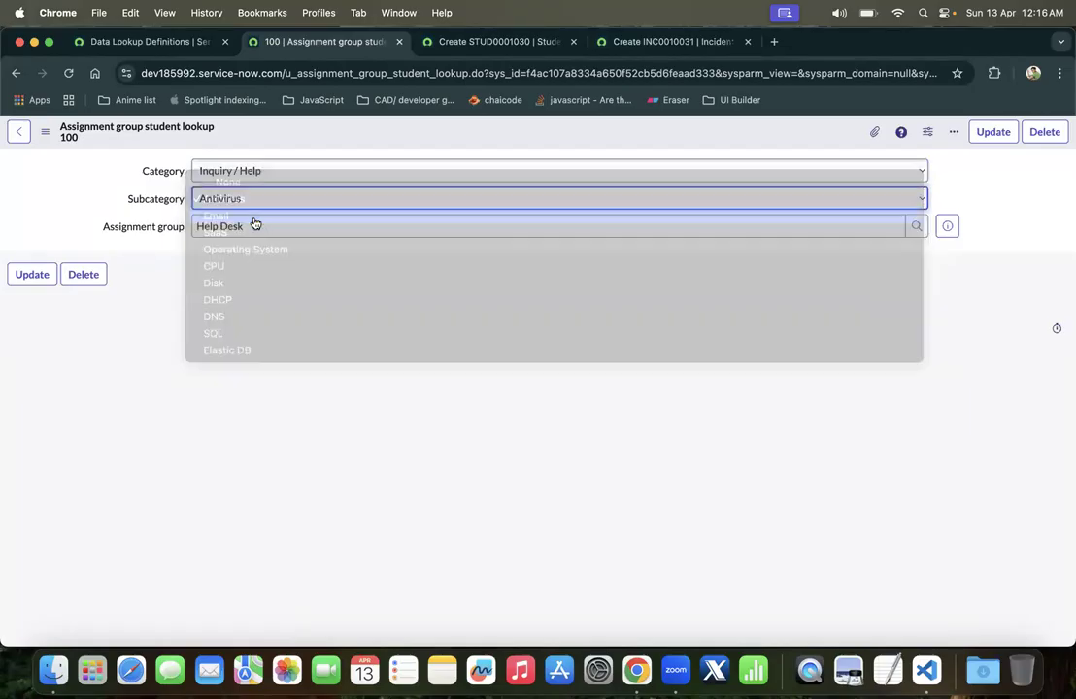
{"action": "left_click", "coordinate": [917, 226]}
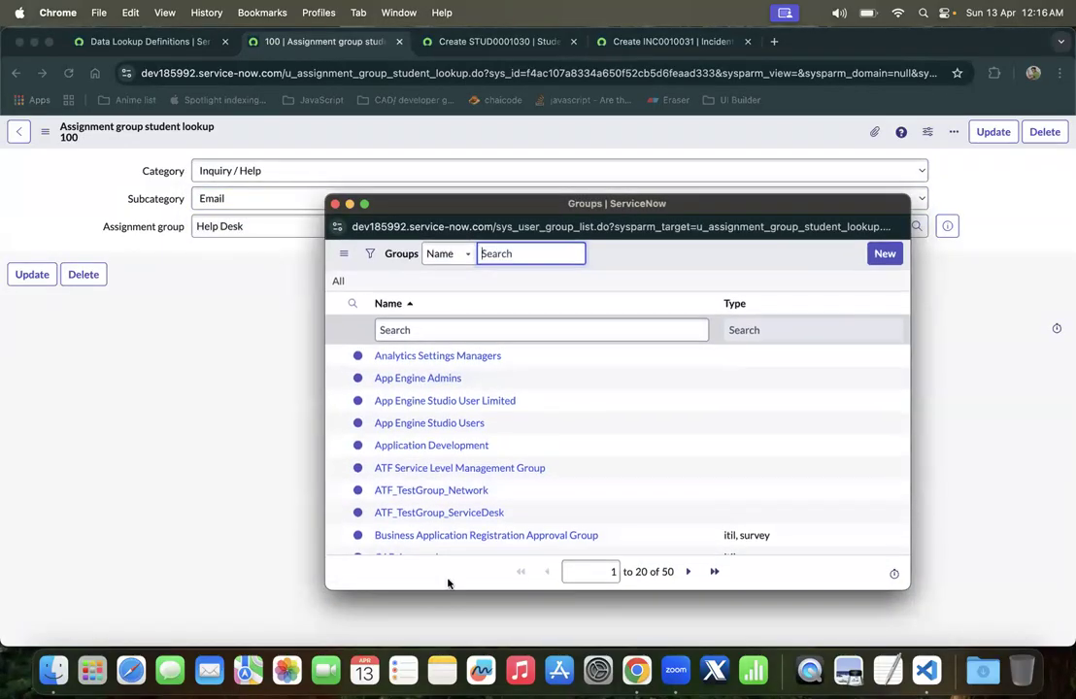
{"action": "scroll", "coordinate": [581, 426], "scroll_direction": "down", "scroll_amount": 5}
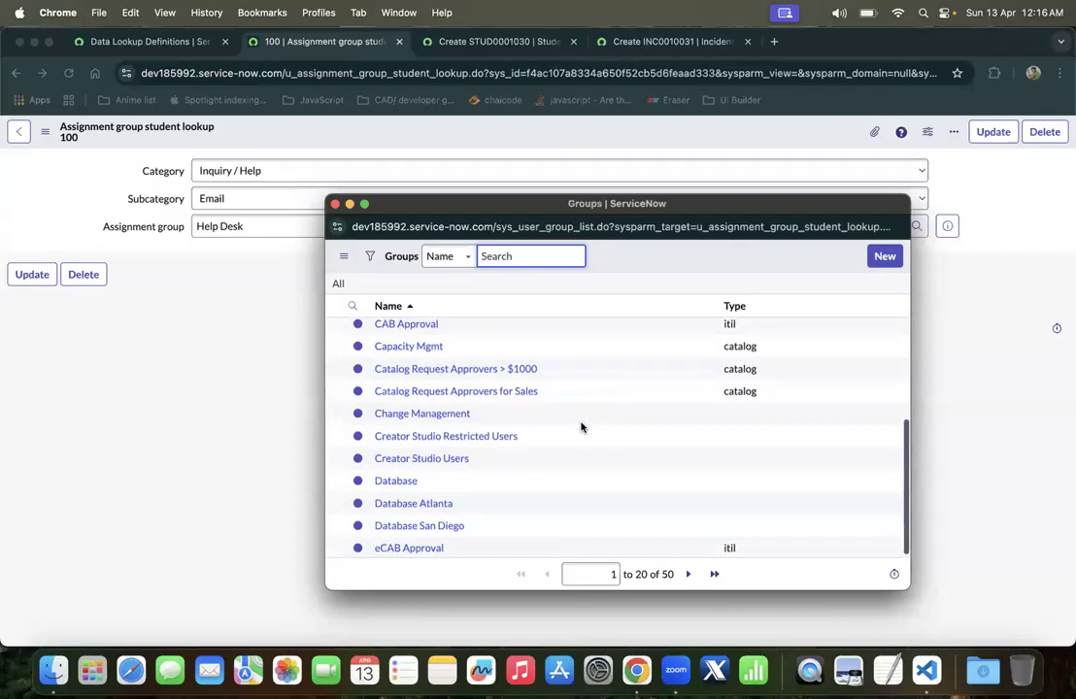
{"action": "left_click", "coordinate": [409, 546]}
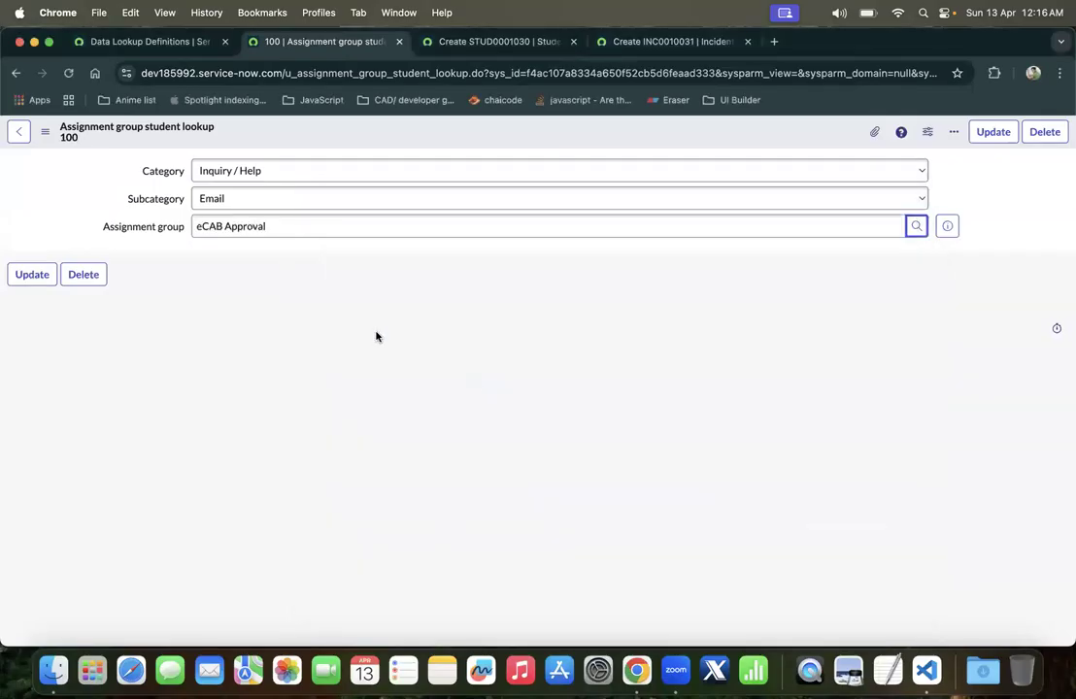
{"action": "right_click", "coordinate": [424, 133]}
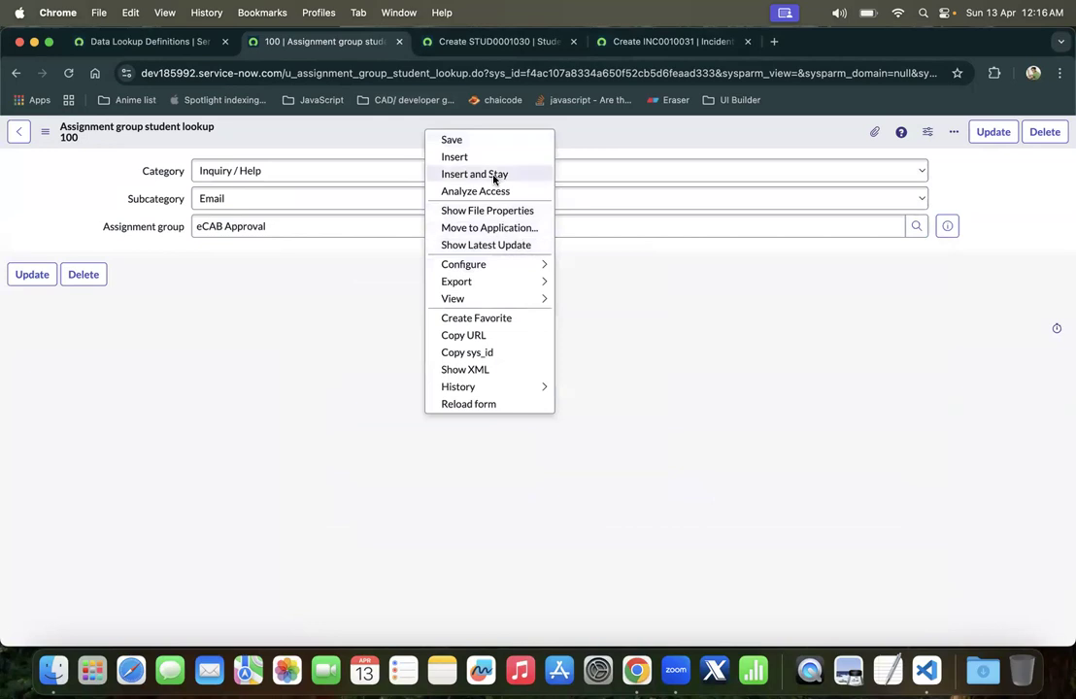
{"action": "left_click", "coordinate": [494, 173]}
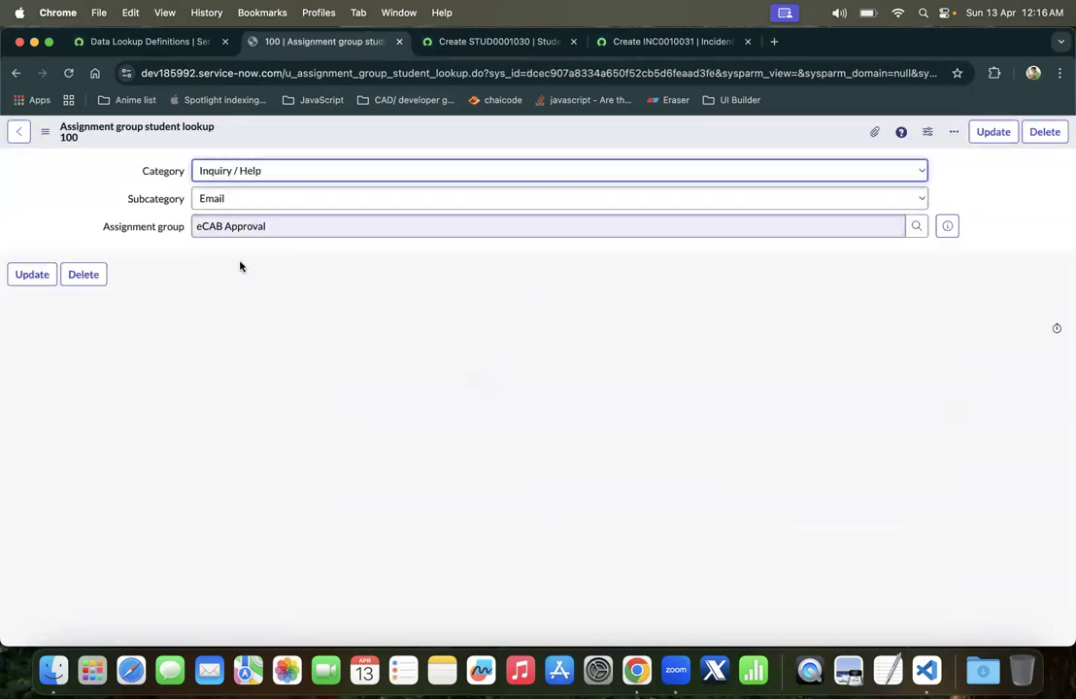
Change the record to category Software, subcategory SaaS and assignment group Software, and insert it as another new record while staying on the form
{"action": "left_click", "coordinate": [269, 171]}
{"action": "key", "text": "Escape"}
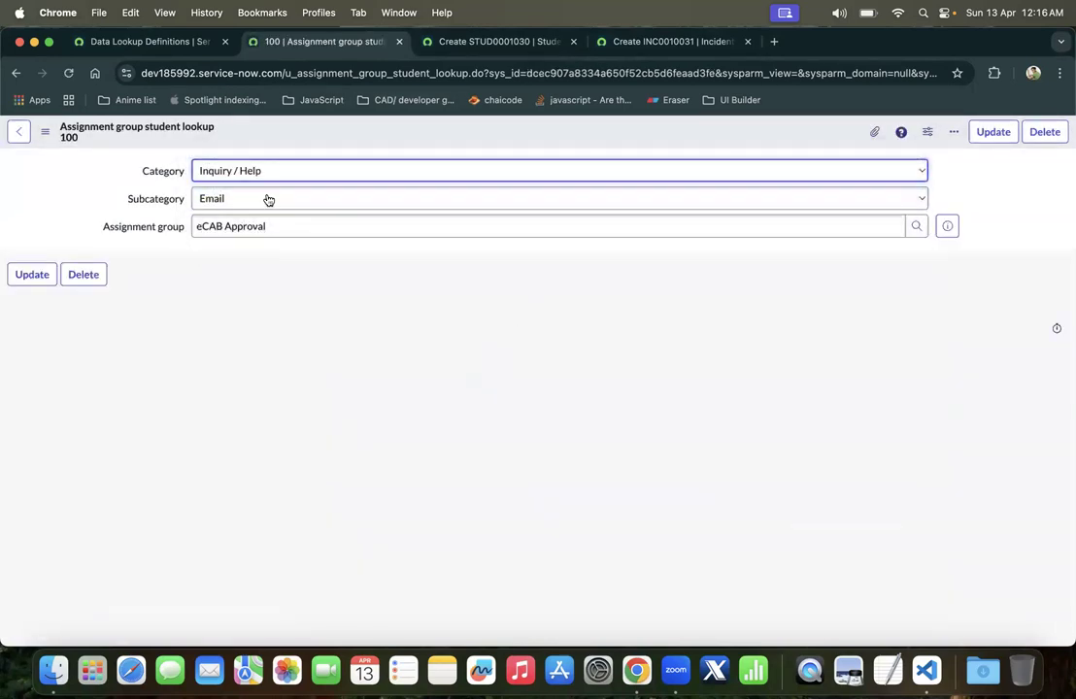
{"action": "left_click", "coordinate": [262, 202]}
{"action": "left_click", "coordinate": [254, 216]}
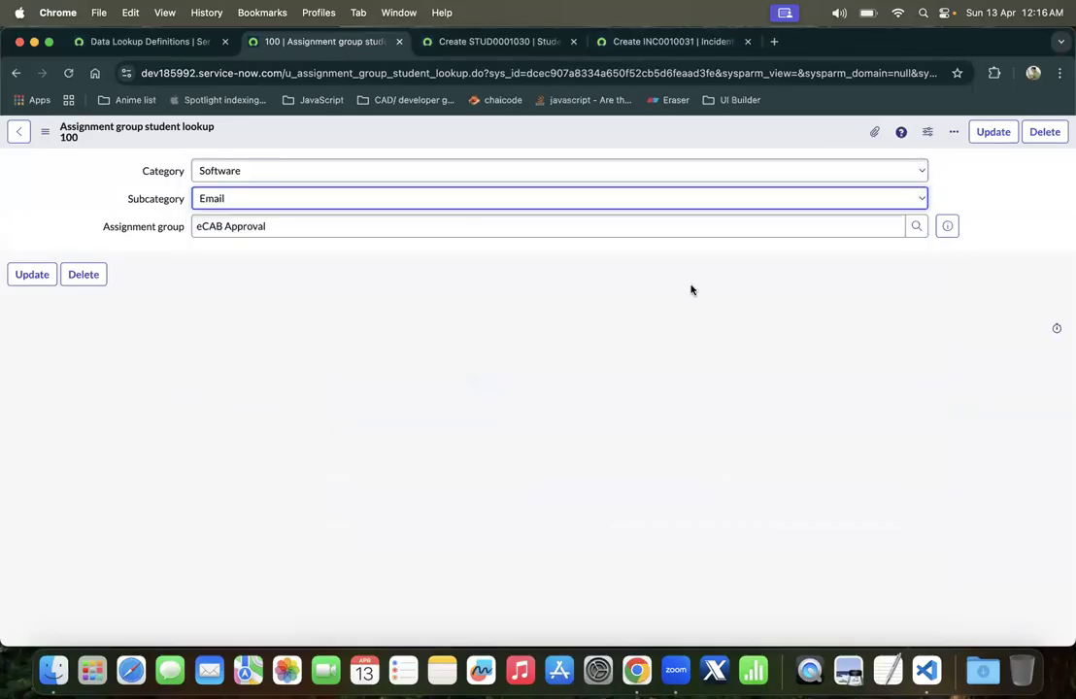
{"action": "triple_click", "coordinate": [848, 234]}
{"action": "key", "text": "BackSpace"}
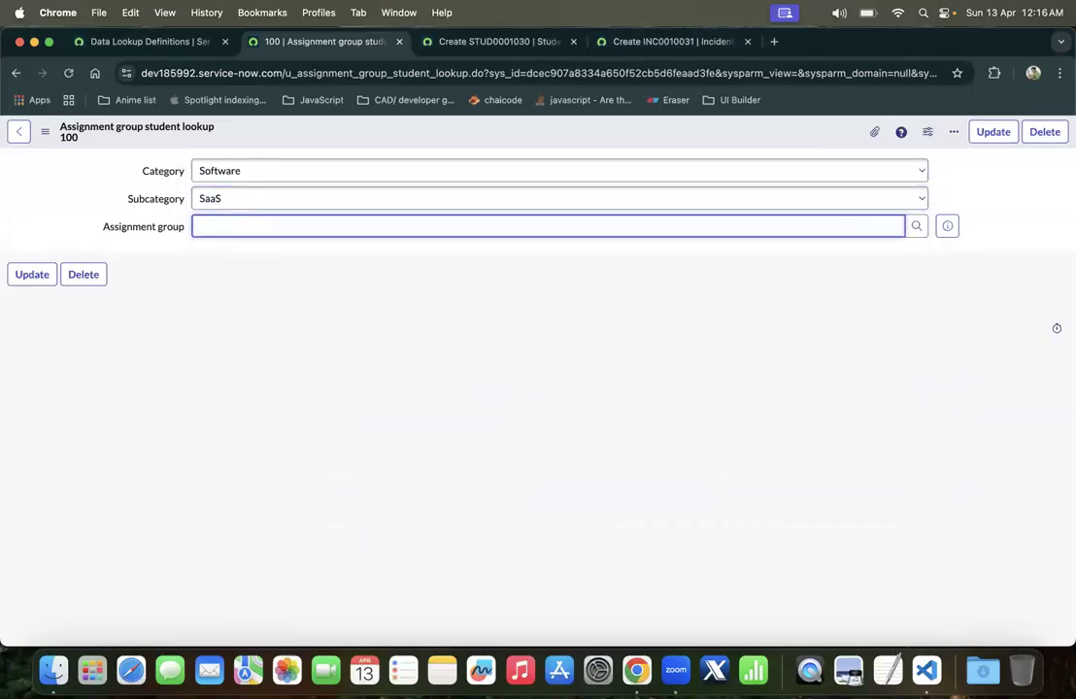
{"action": "type", "text": "Software"}
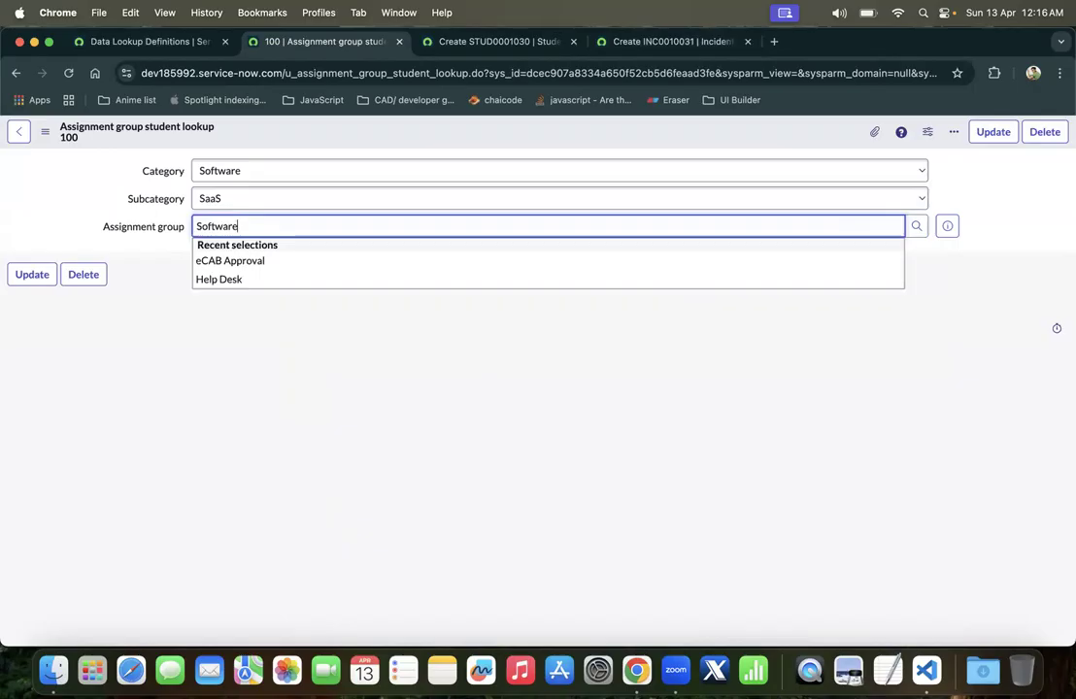
{"action": "left_click", "coordinate": [747, 253]}
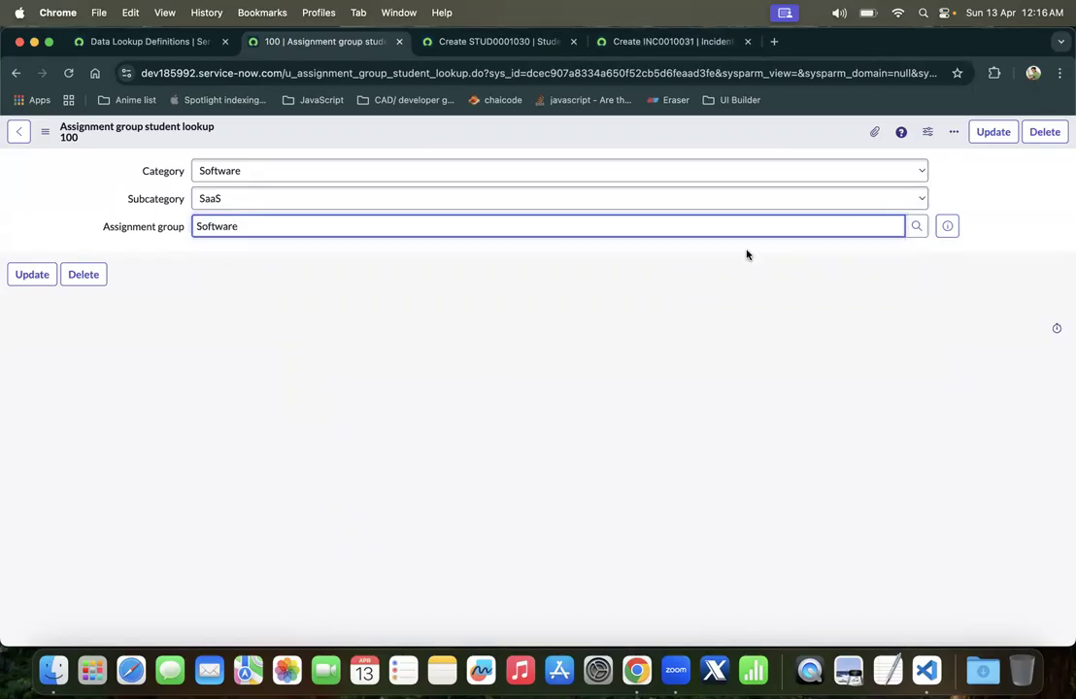
{"action": "right_click", "coordinate": [486, 131]}
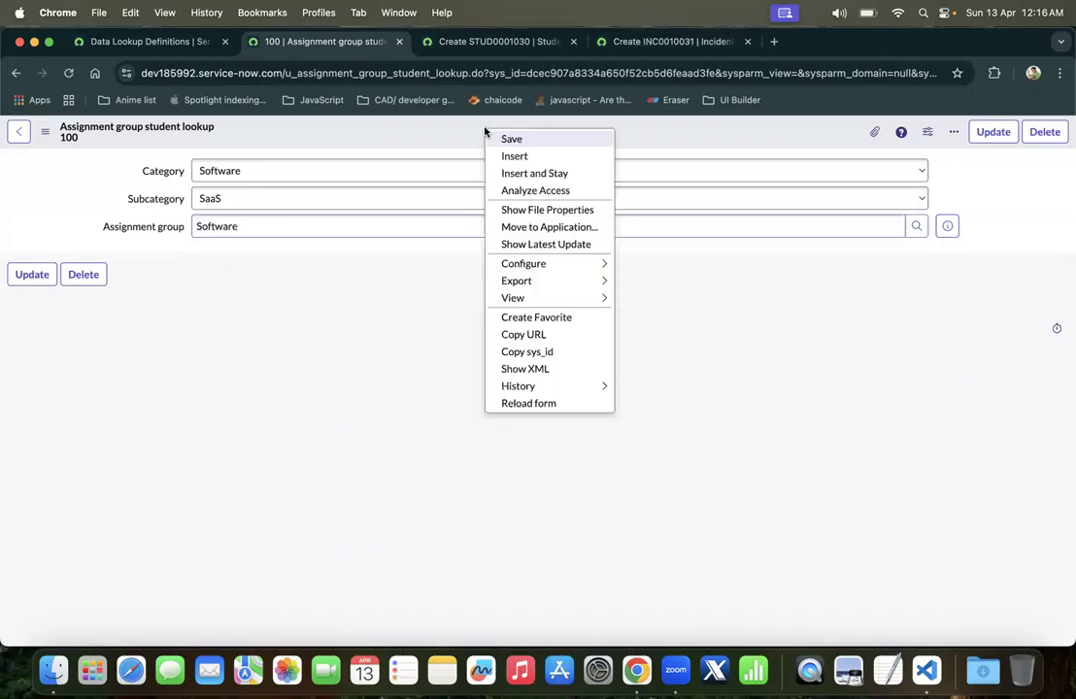
{"action": "left_click", "coordinate": [525, 173]}
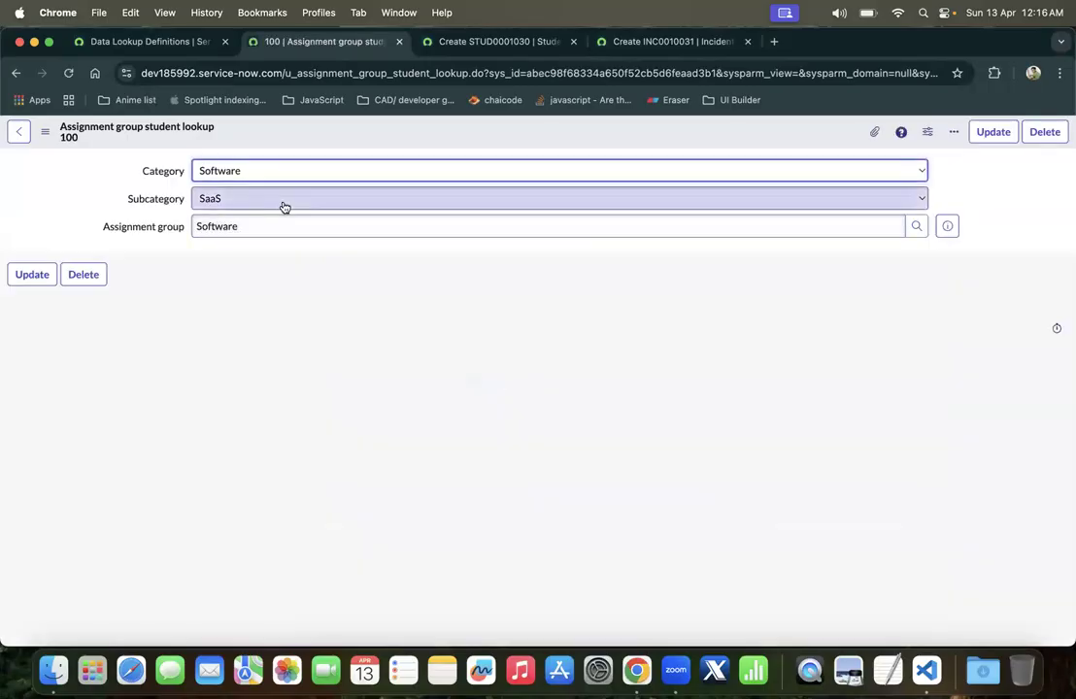
Change the Software record's subcategory to Operating System and insert it as a new record while staying on the form
{"action": "left_click", "coordinate": [285, 207]}
{"action": "key", "text": "Escape"}
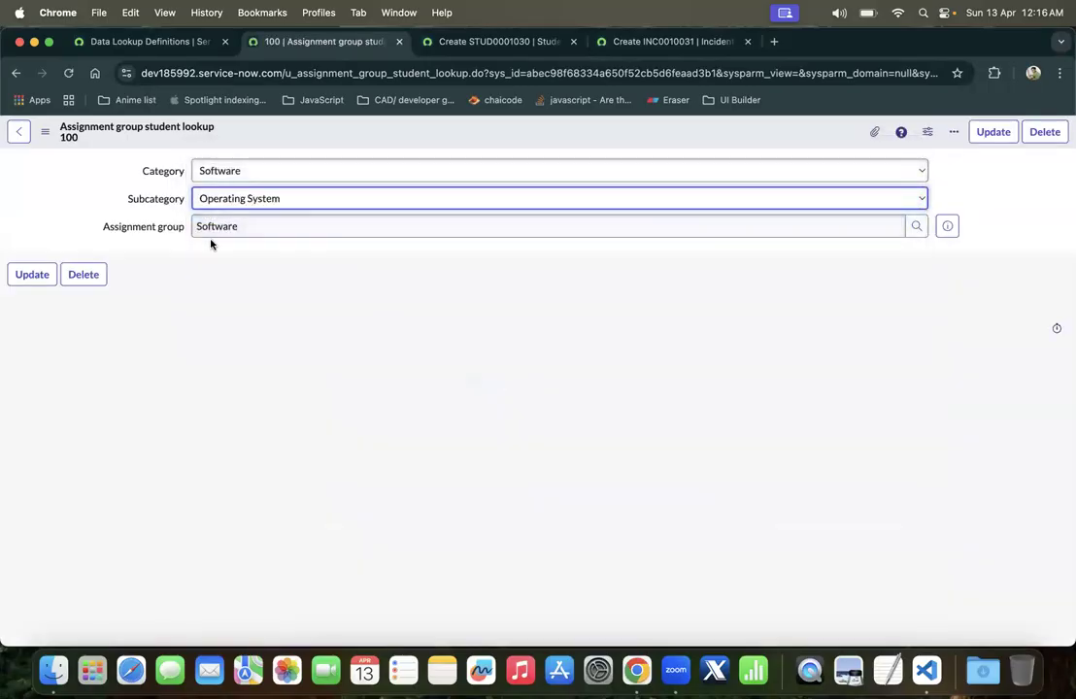
{"action": "right_click", "coordinate": [384, 131]}
{"action": "left_click", "coordinate": [441, 171]}
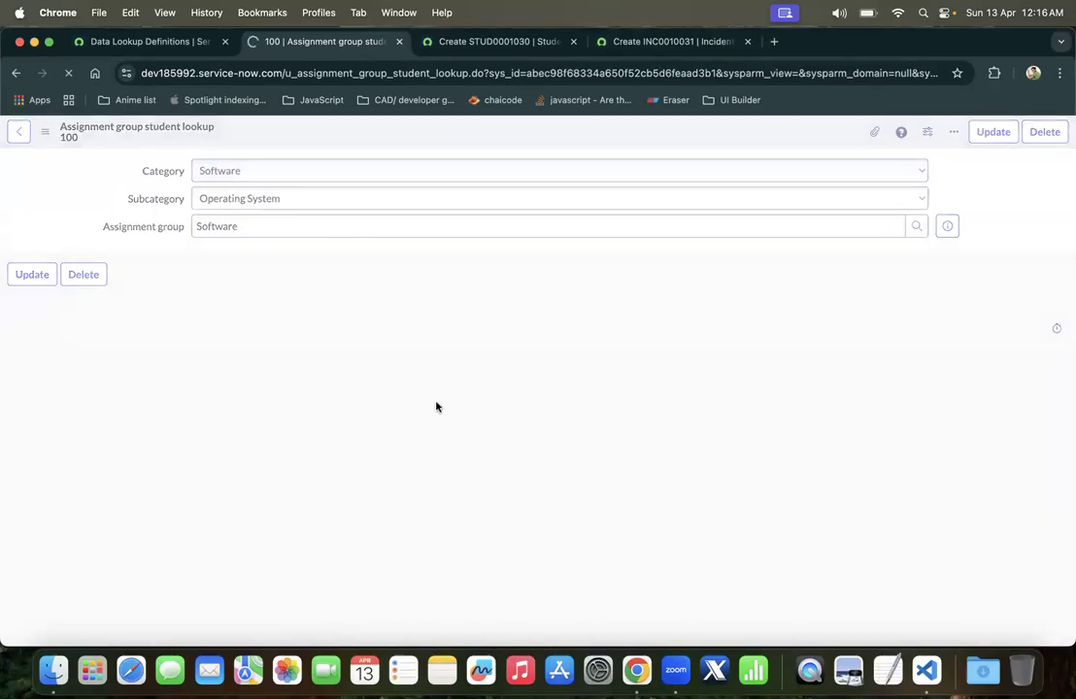
Change the record to category Hardware, subcategory CPU and assignment group Hardware, and insert it as a new record while staying on the form
{"action": "left_click", "coordinate": [274, 171]}
{"action": "left_click", "coordinate": [269, 187]}
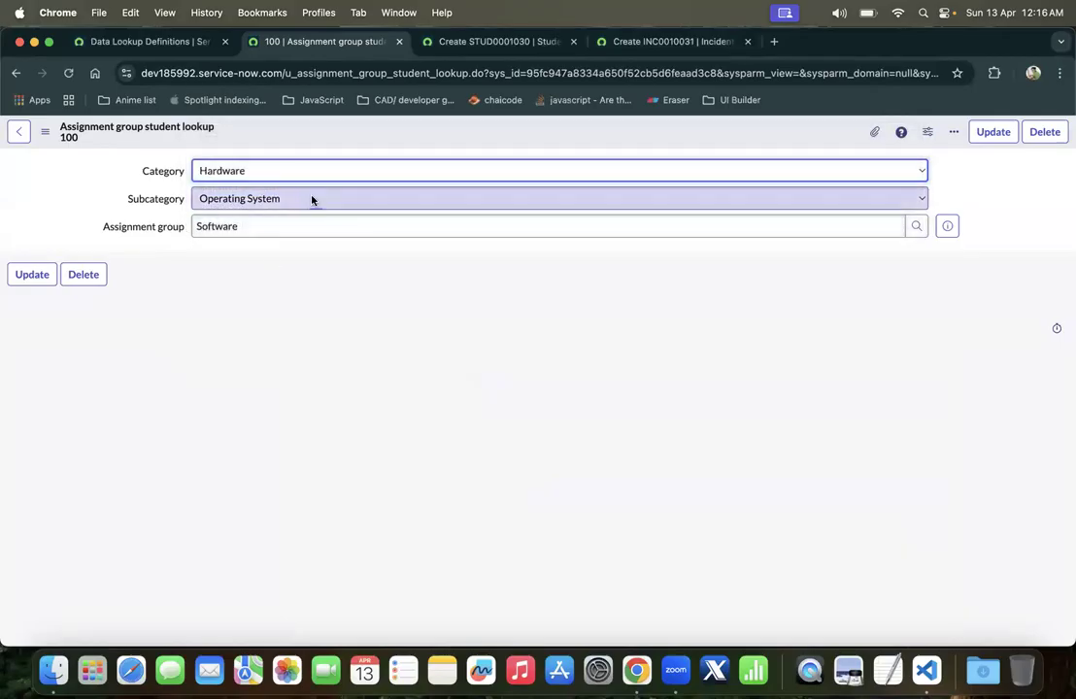
{"action": "left_click", "coordinate": [312, 199]}
{"action": "left_click", "coordinate": [262, 214]}
{"action": "key", "text": "Tab"}
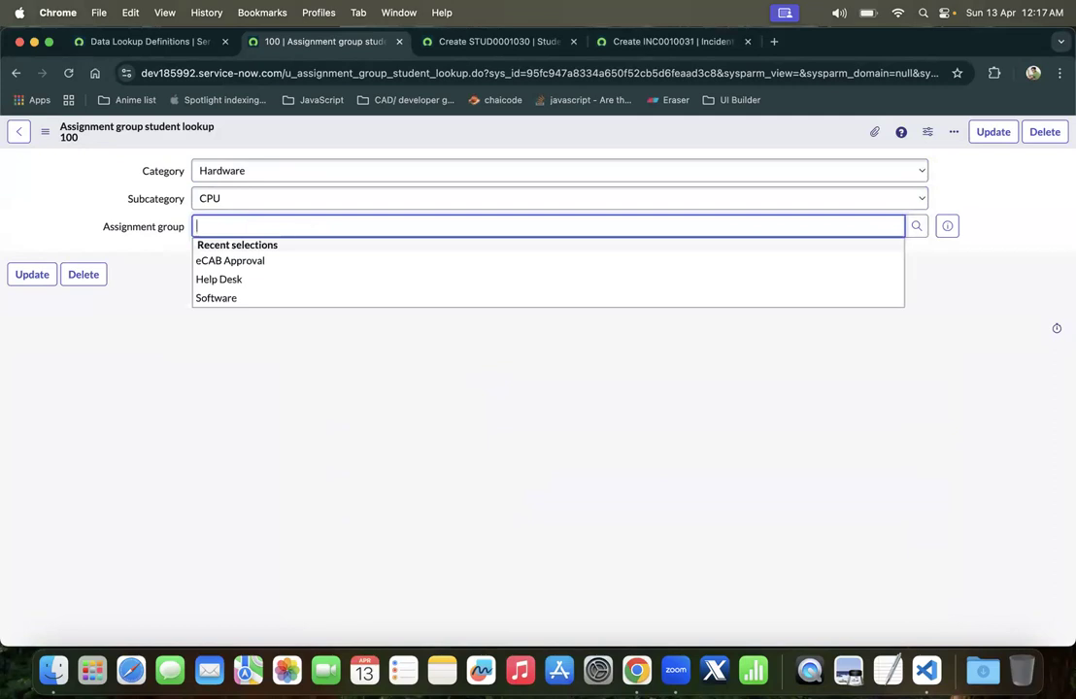
{"action": "type", "text": "Har"}
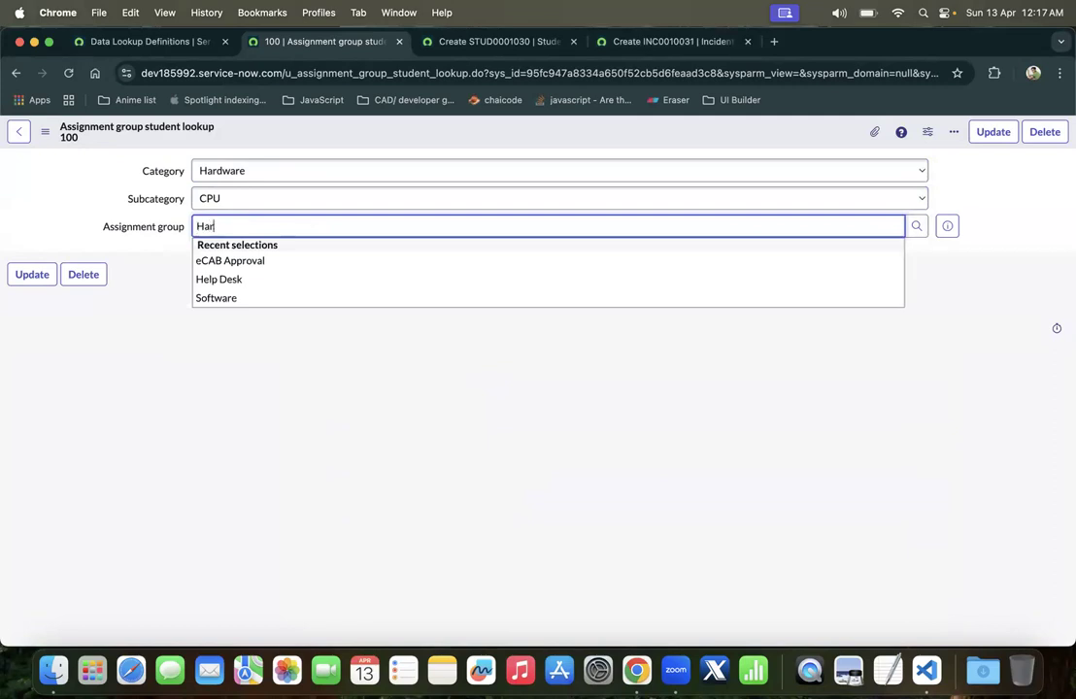
{"action": "left_click", "coordinate": [283, 249]}
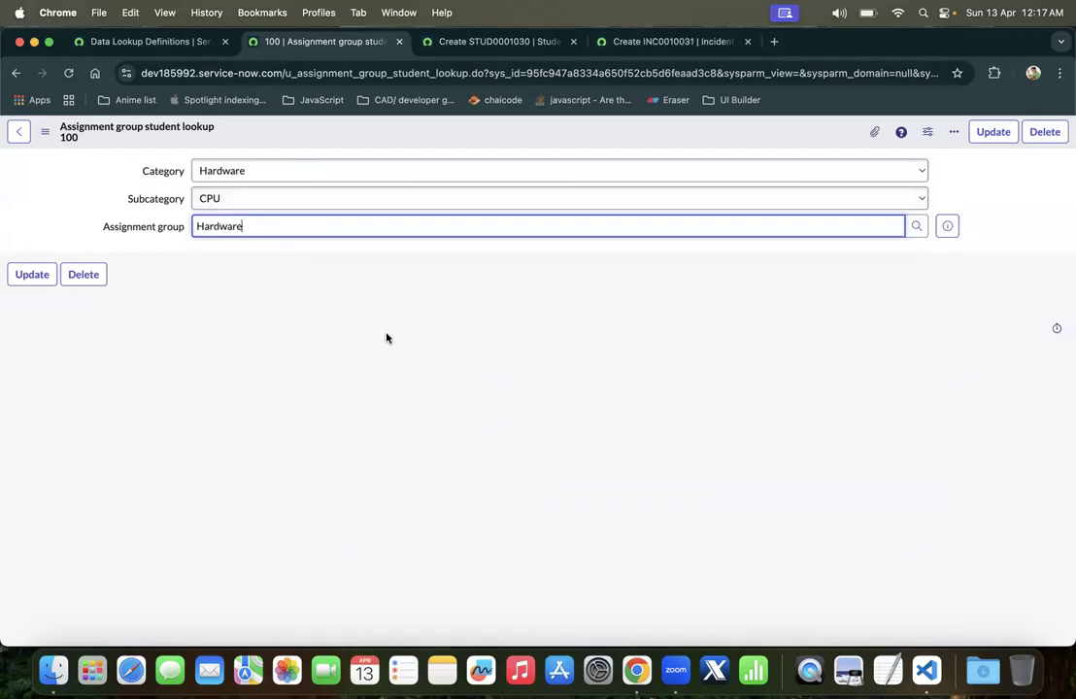
{"action": "right_click", "coordinate": [432, 133]}
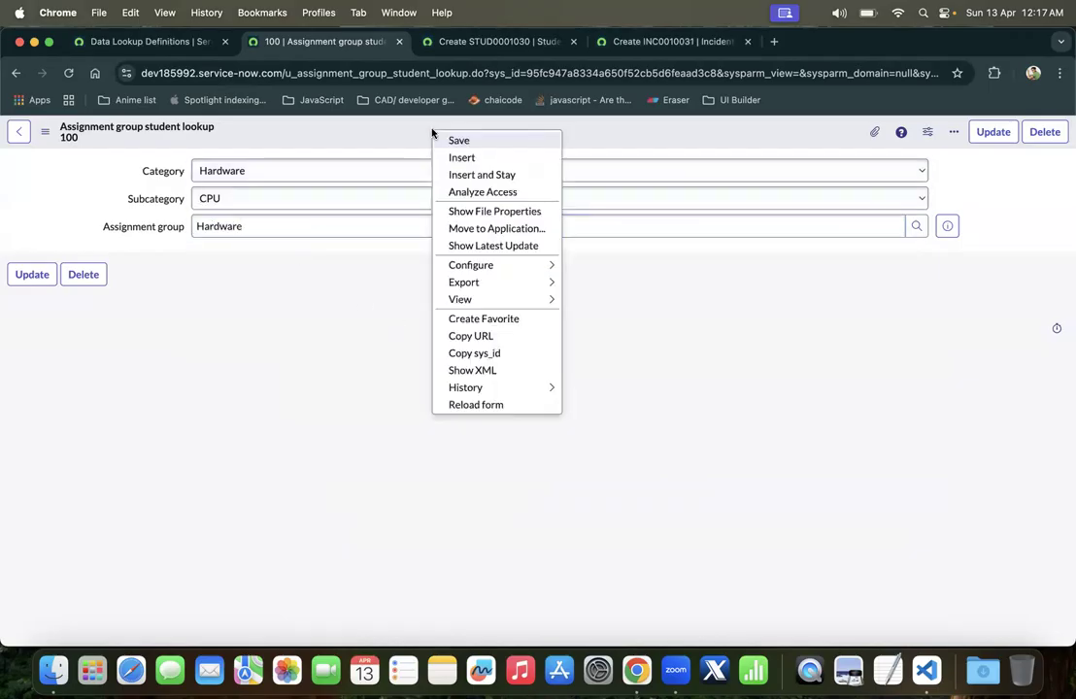
{"action": "left_click", "coordinate": [487, 176]}
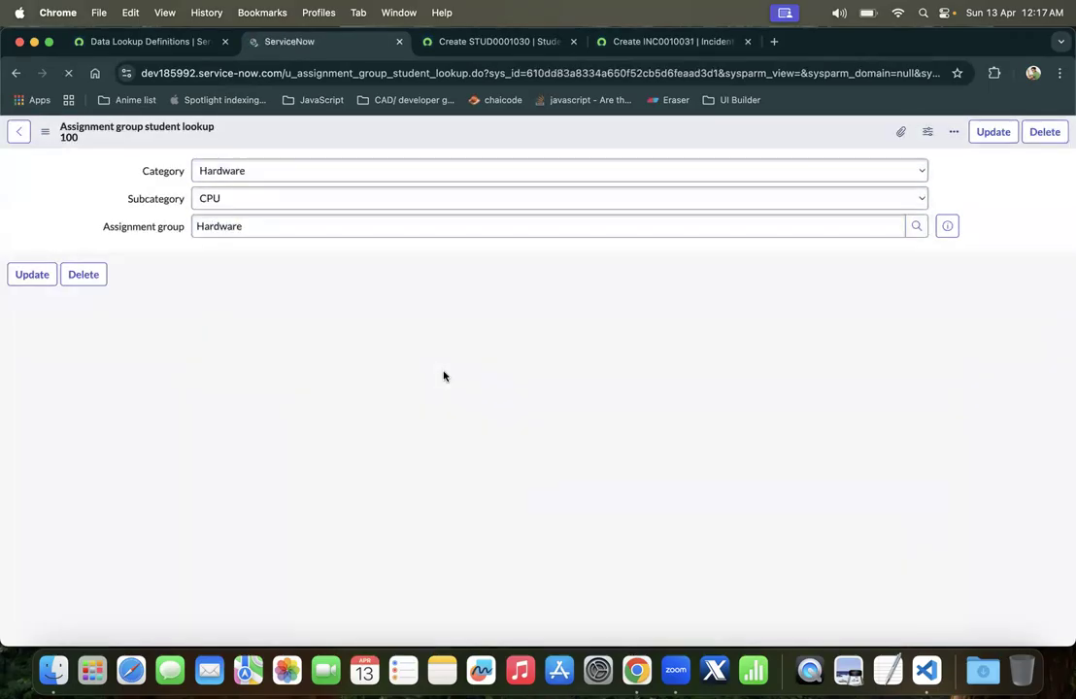
Change the Hardware record's subcategory to Disk and its assignment group to Database Atlanta, and insert it as a new record while staying on the form
{"action": "left_click", "coordinate": [271, 197]}
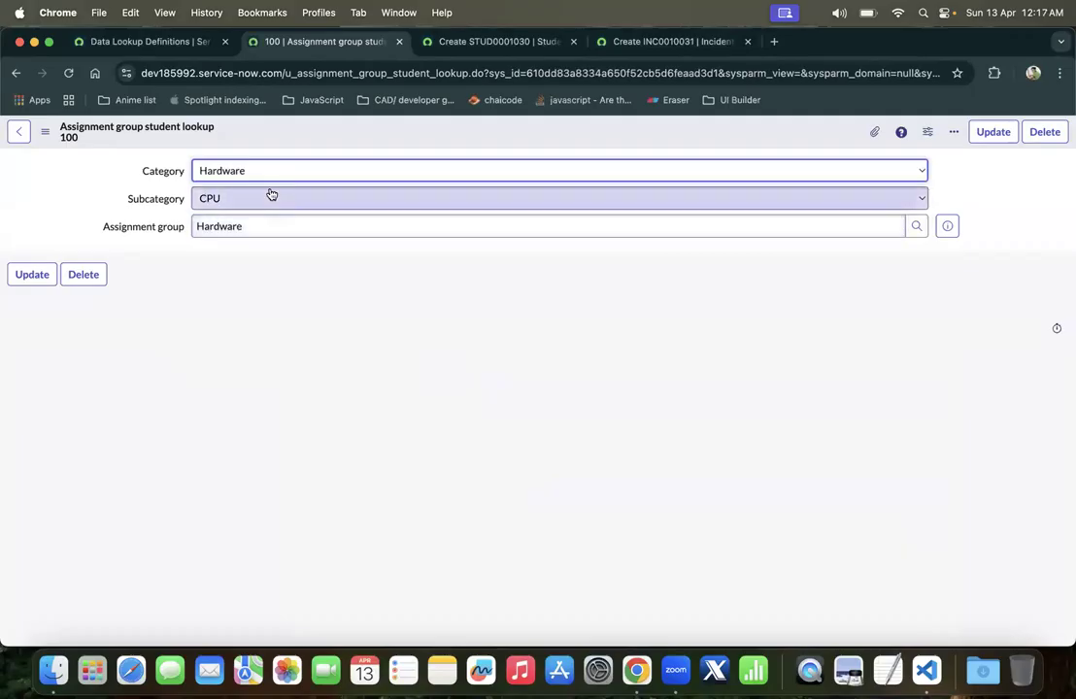
{"action": "left_click", "coordinate": [250, 216]}
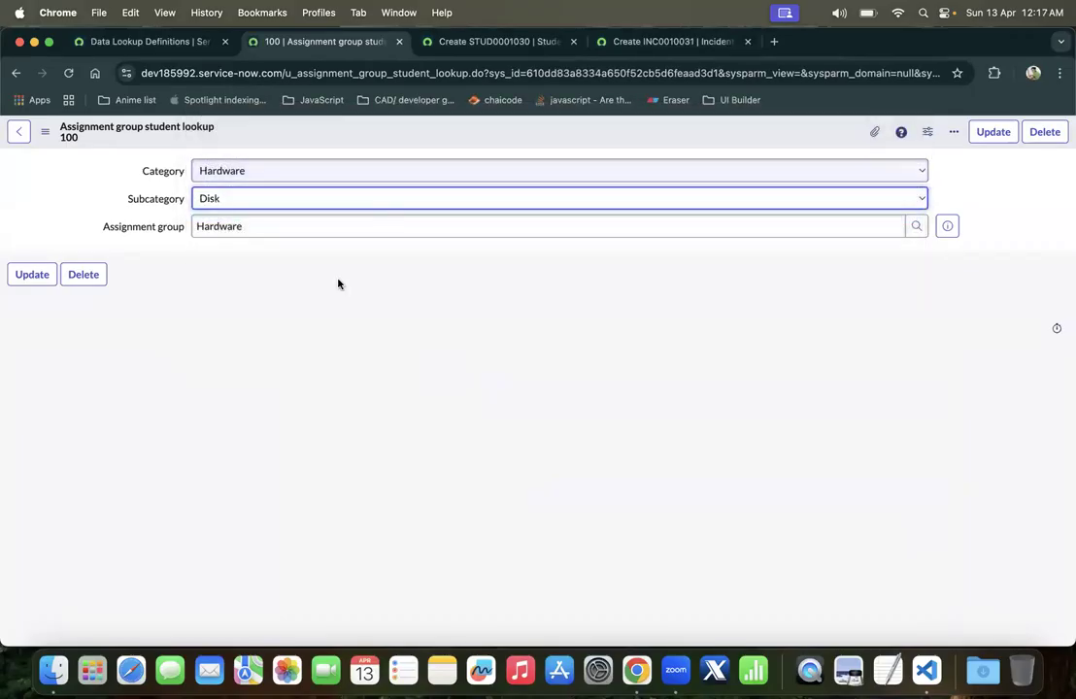
{"action": "left_click", "coordinate": [913, 227]}
{"action": "scroll", "coordinate": [517, 408], "scroll_direction": "down", "scroll_amount": 5}
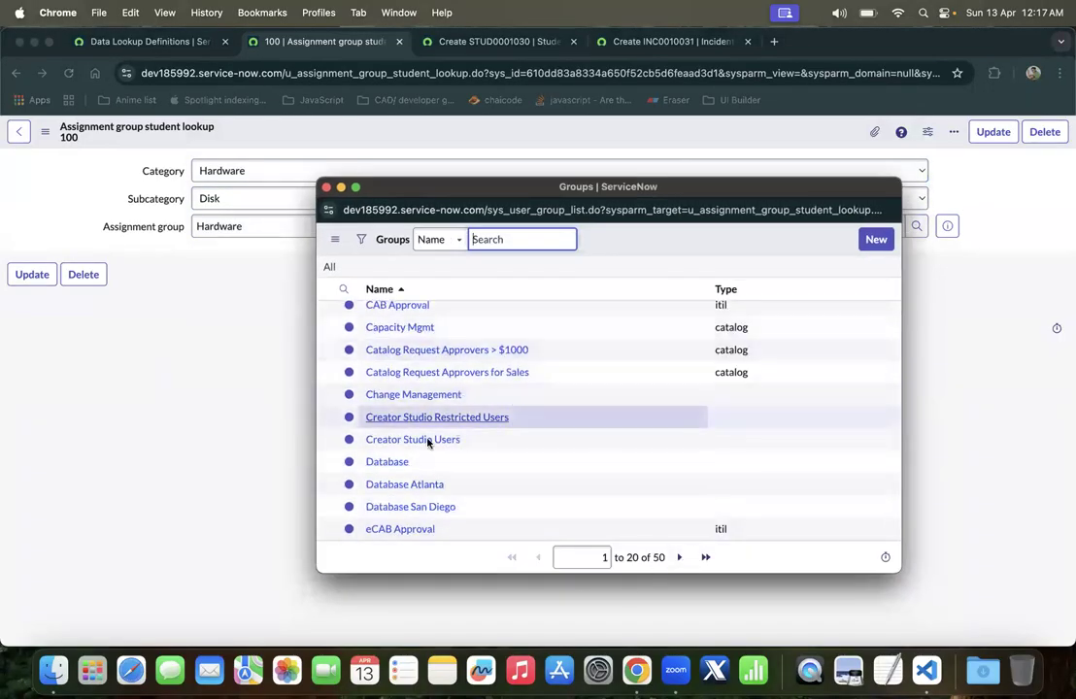
{"action": "left_click", "coordinate": [405, 485]}
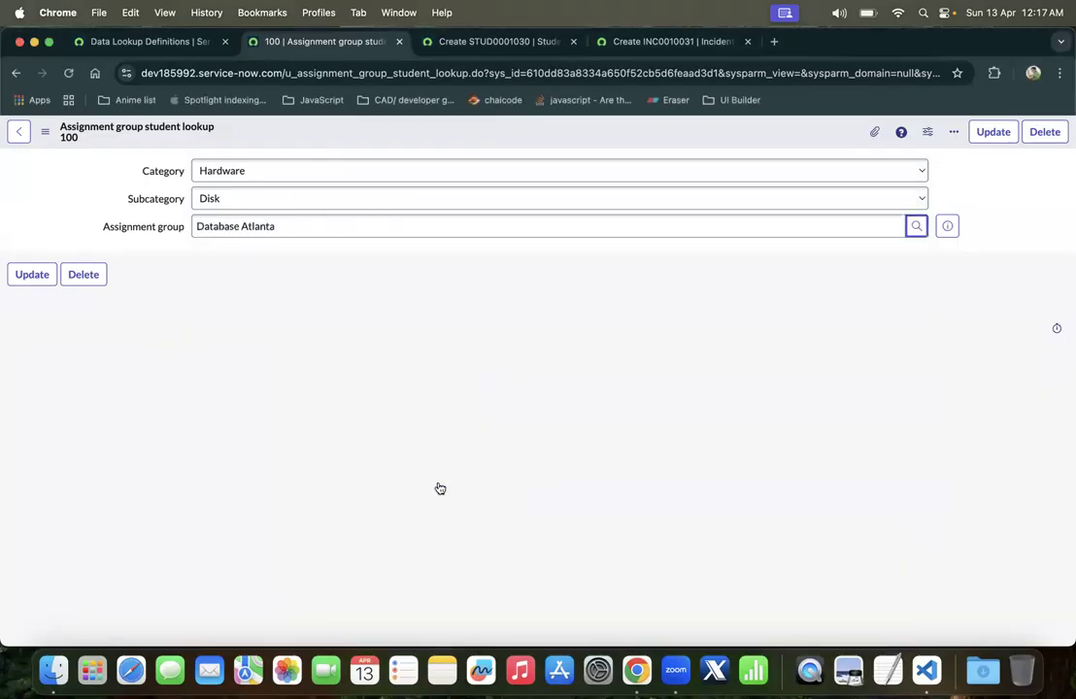
{"action": "right_click", "coordinate": [338, 133]}
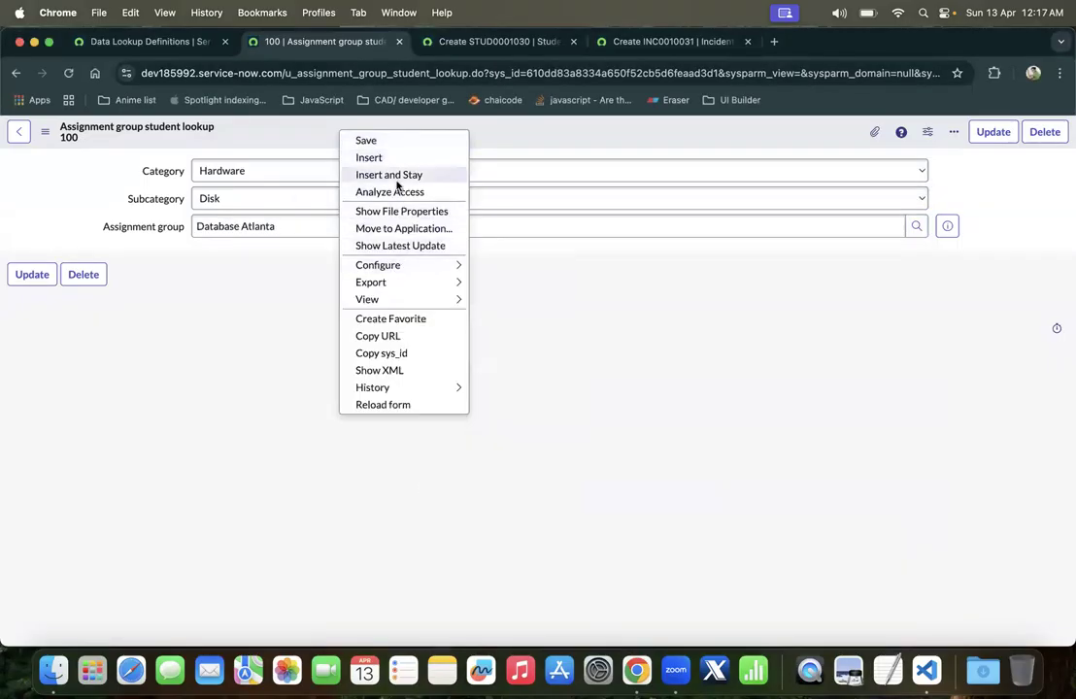
{"action": "left_click", "coordinate": [393, 176]}
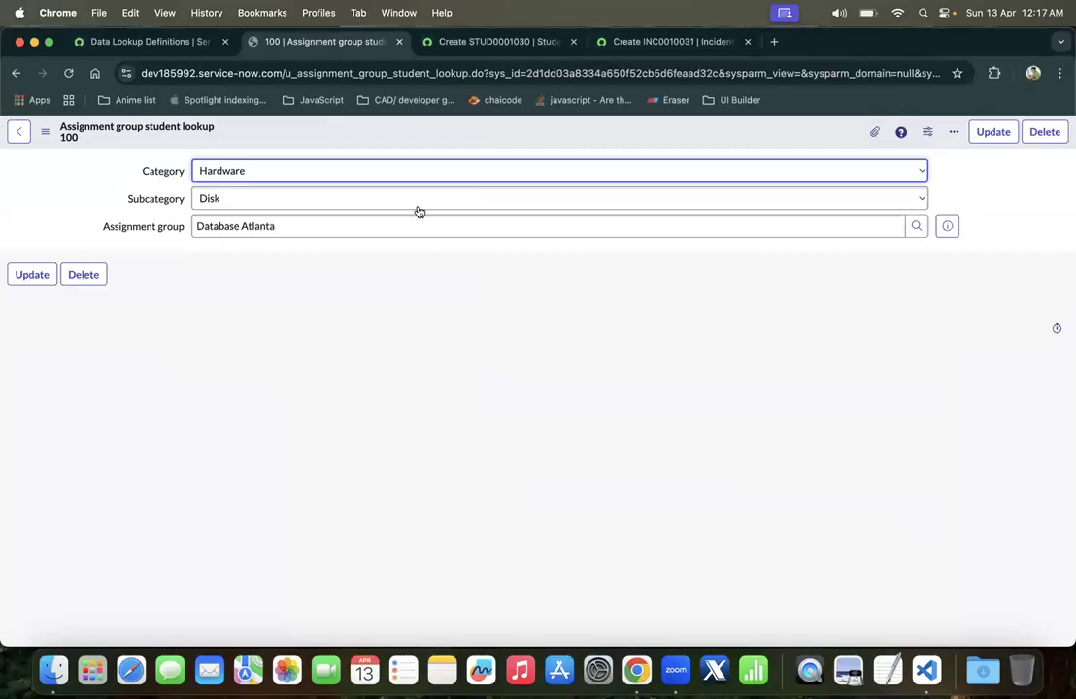
Set the lookup record's category to Network and its subcategory to DHCP
{"action": "left_click", "coordinate": [237, 212]}
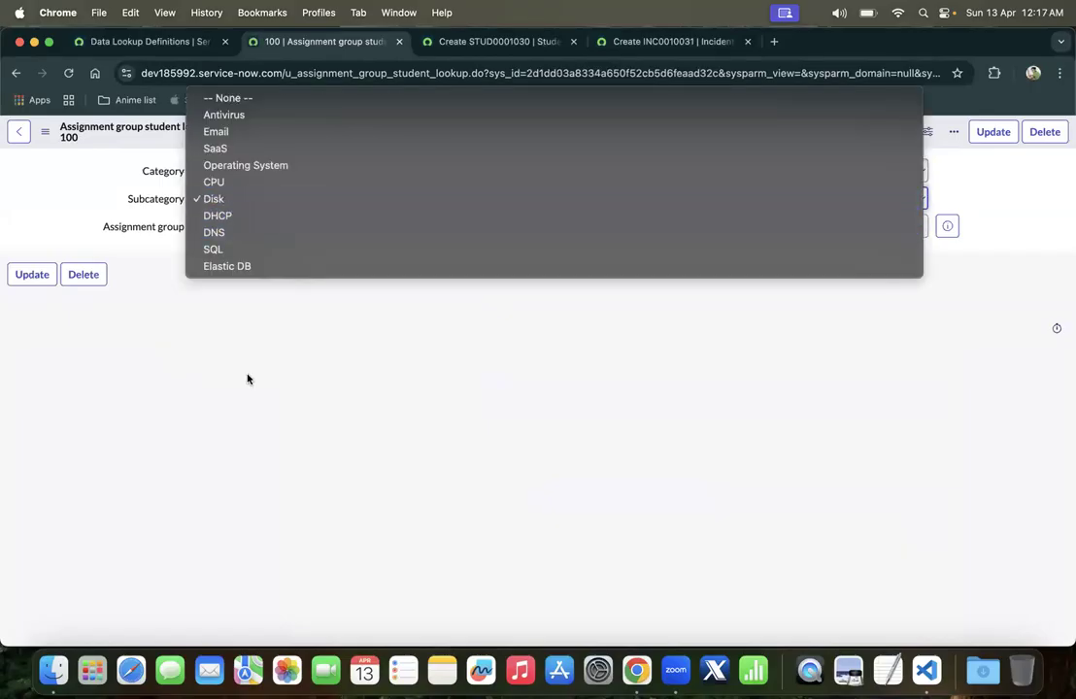
{"action": "left_click", "coordinate": [247, 377]}
{"action": "left_click", "coordinate": [260, 181]}
{"action": "left_click", "coordinate": [252, 190]}
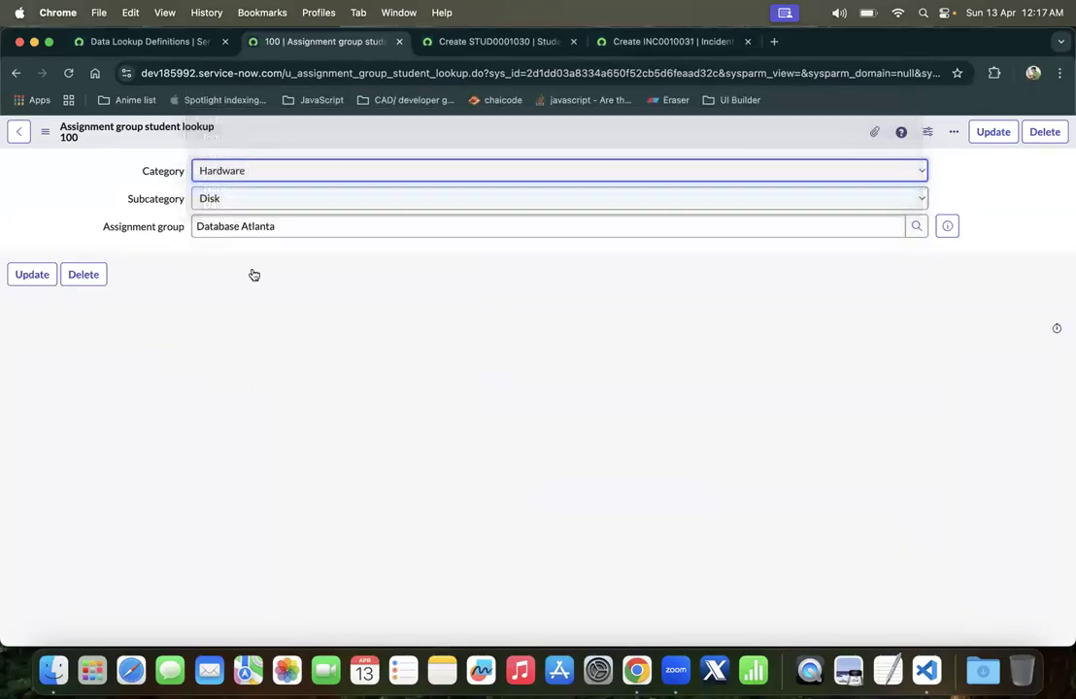
{"action": "left_click", "coordinate": [268, 197]}
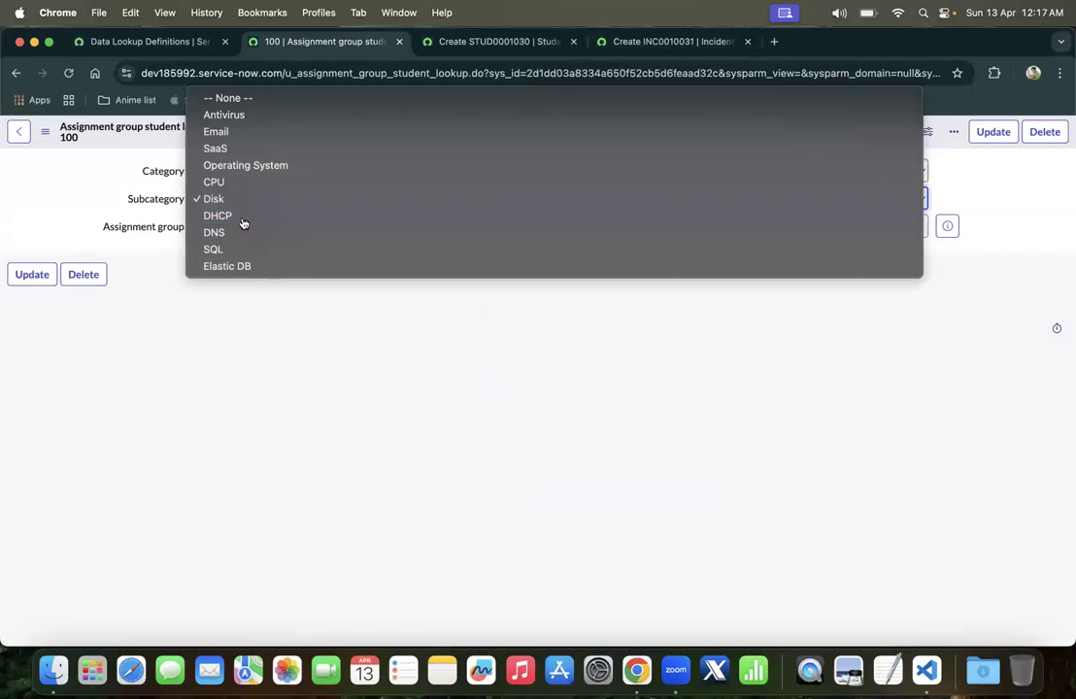
{"action": "left_click", "coordinate": [242, 220]}
Find Network CAB Managers with the group name search *network, assign it to the DHCP record, and insert that as a new record while staying on the form
{"action": "left_click", "coordinate": [916, 226]}
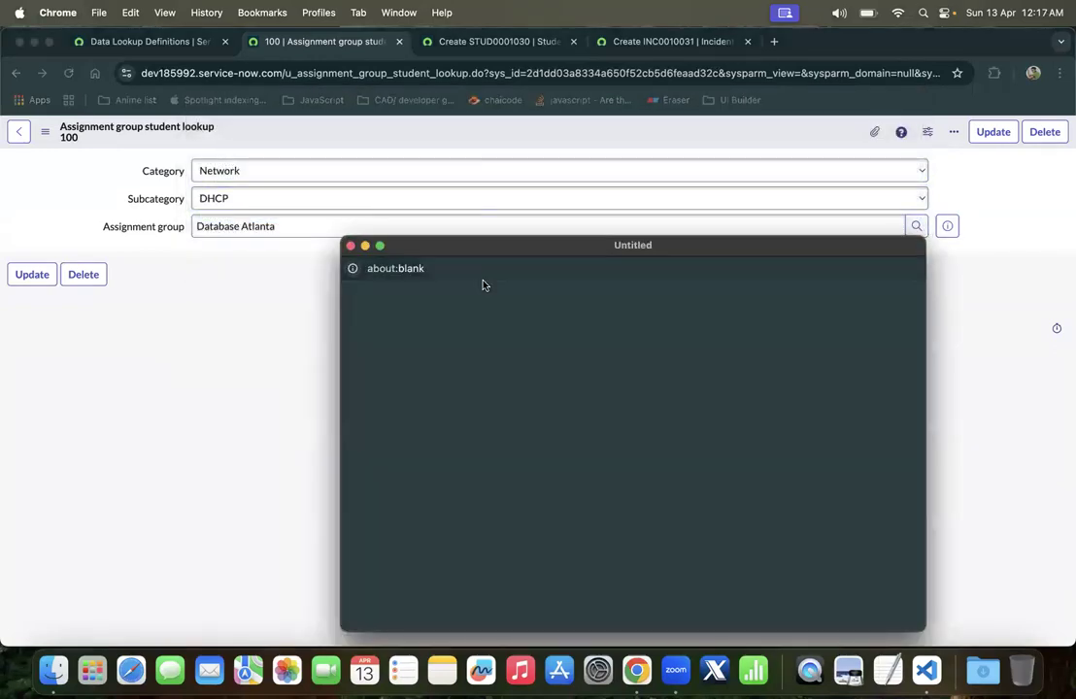
{"action": "left_click", "coordinate": [459, 373]}
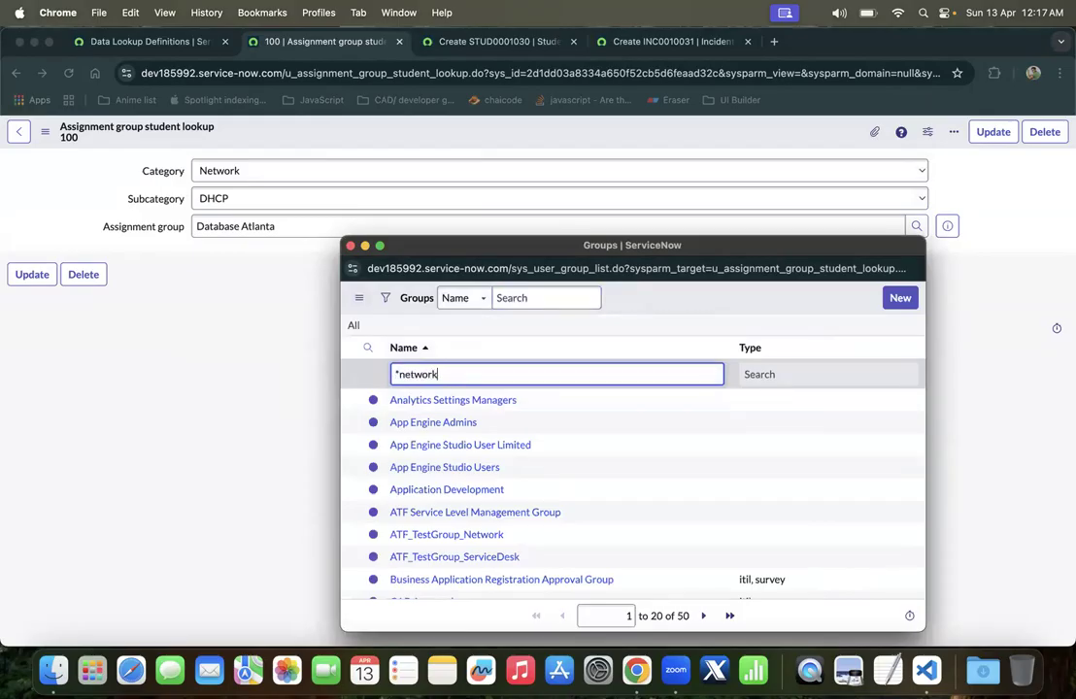
{"action": "type", "text": "*network"}
{"action": "key", "text": "Return"}
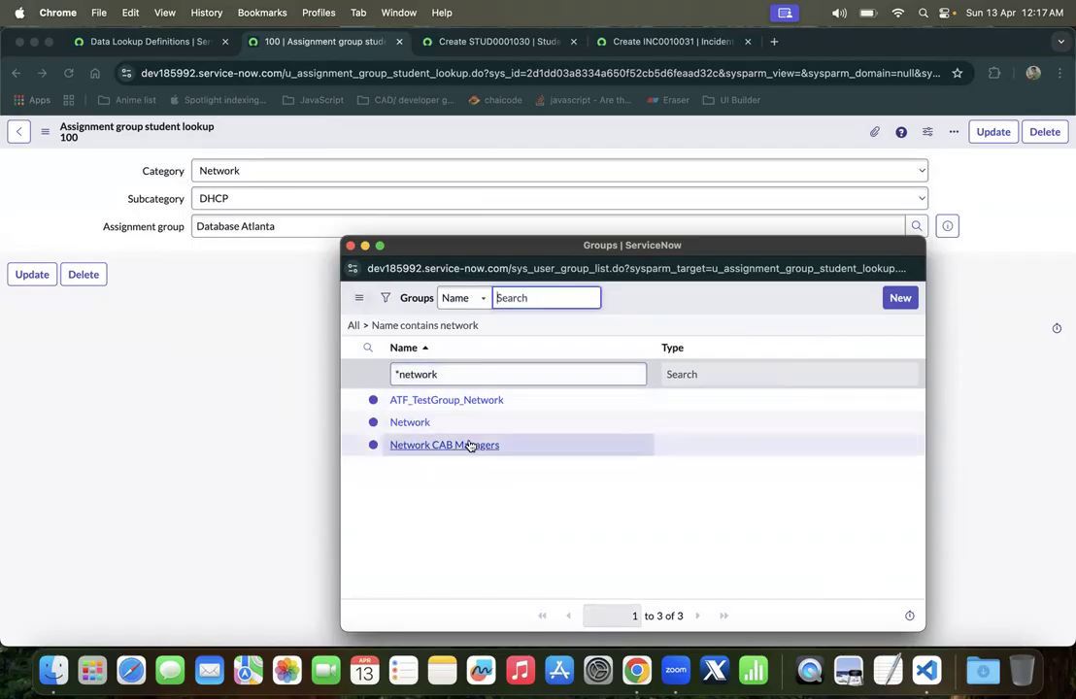
{"action": "left_click", "coordinate": [468, 443]}
{"action": "right_click", "coordinate": [363, 139]}
{"action": "left_click", "coordinate": [423, 179]}
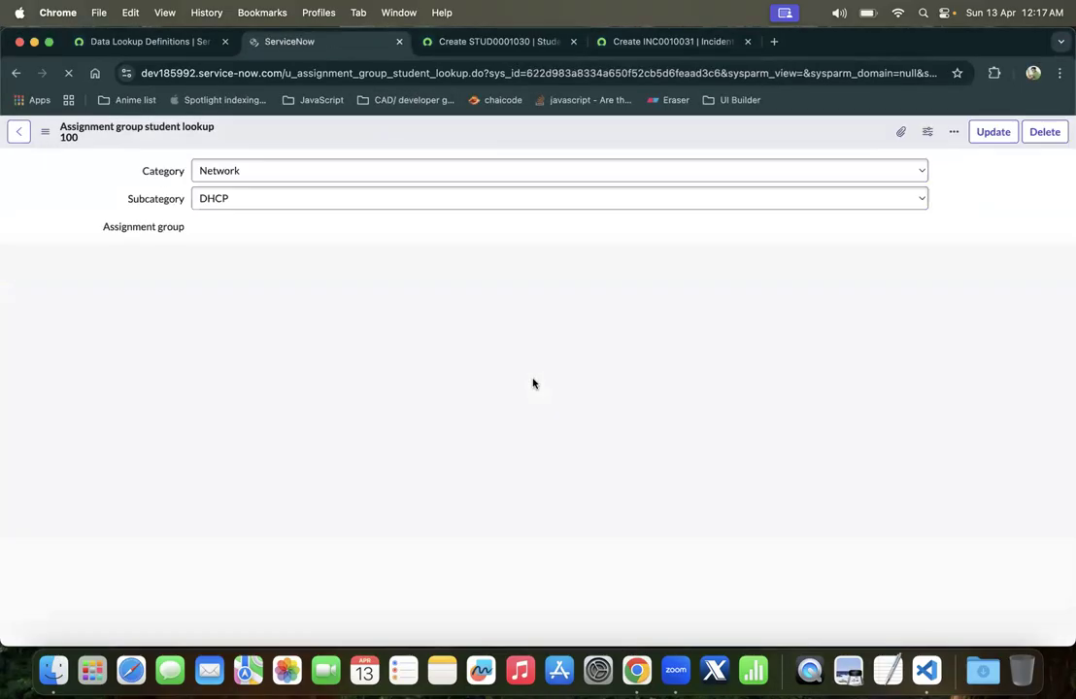
{"action": "left_click", "coordinate": [280, 165]}
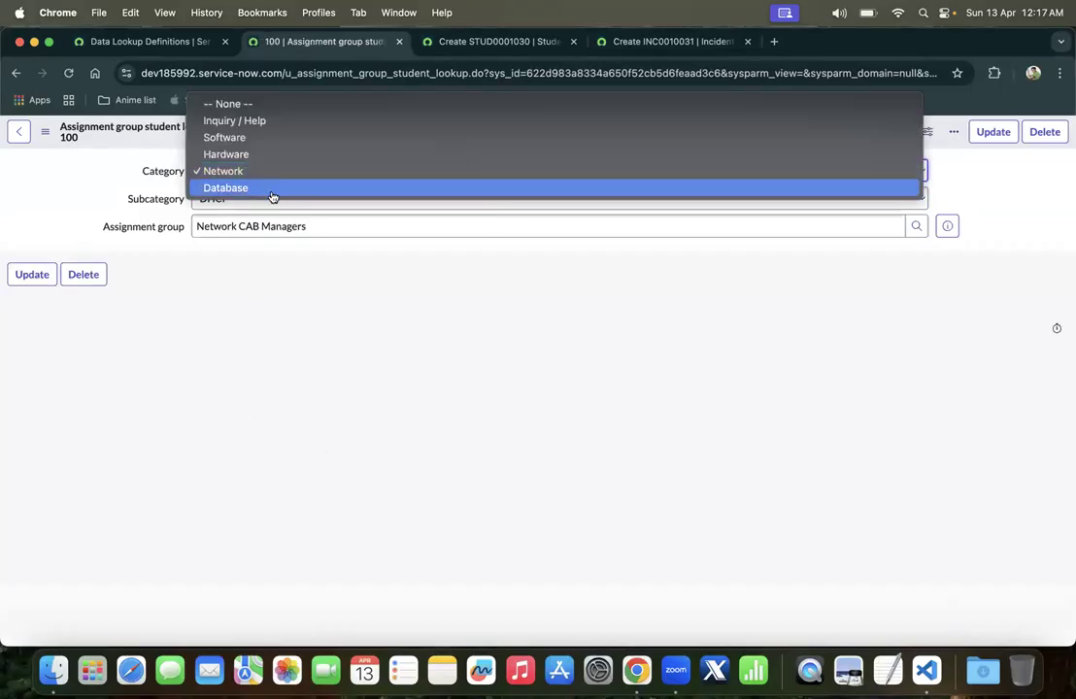
{"action": "left_click", "coordinate": [275, 190]}
{"action": "left_click", "coordinate": [273, 200]}
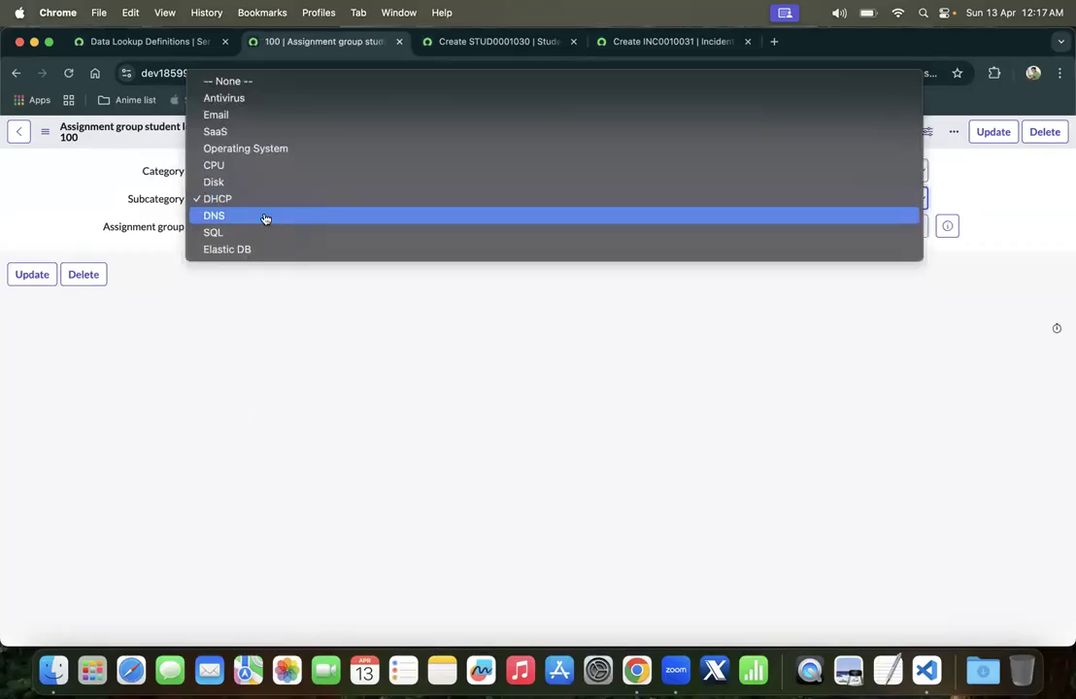
{"action": "left_click", "coordinate": [266, 217]}
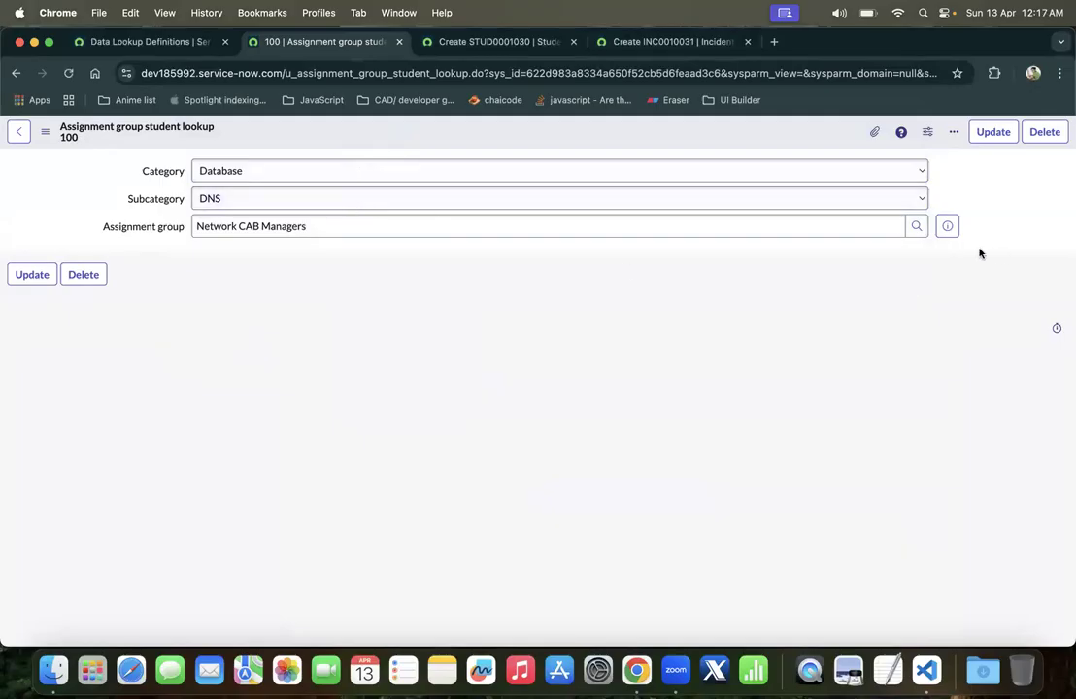
{"action": "left_click", "coordinate": [914, 227]}
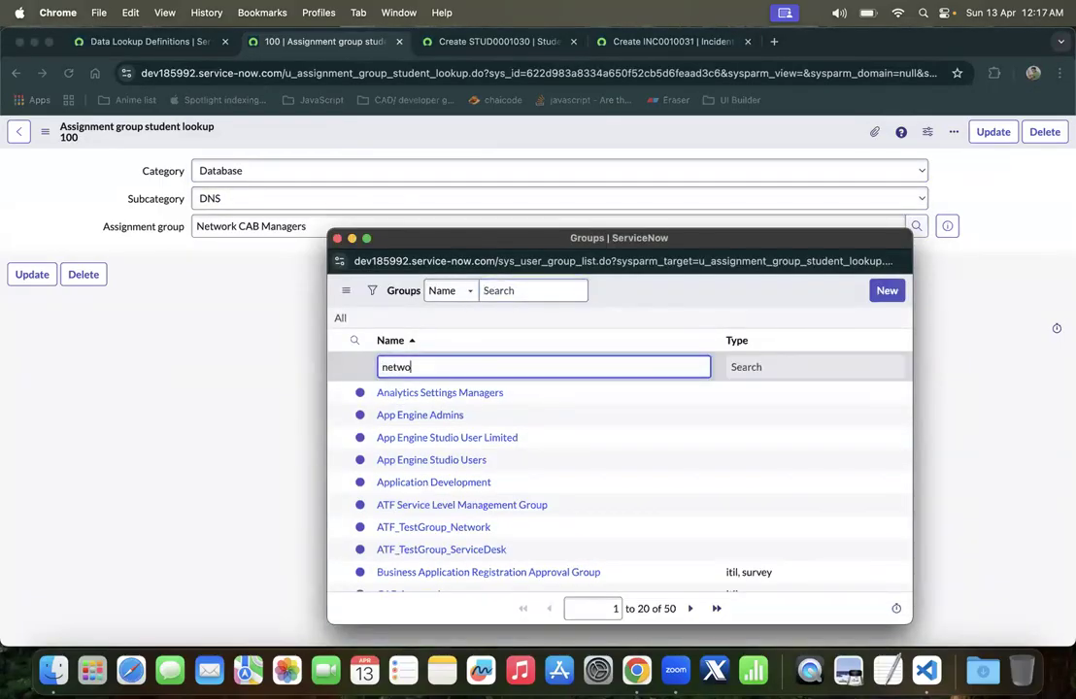
{"action": "key", "text": "Return"}
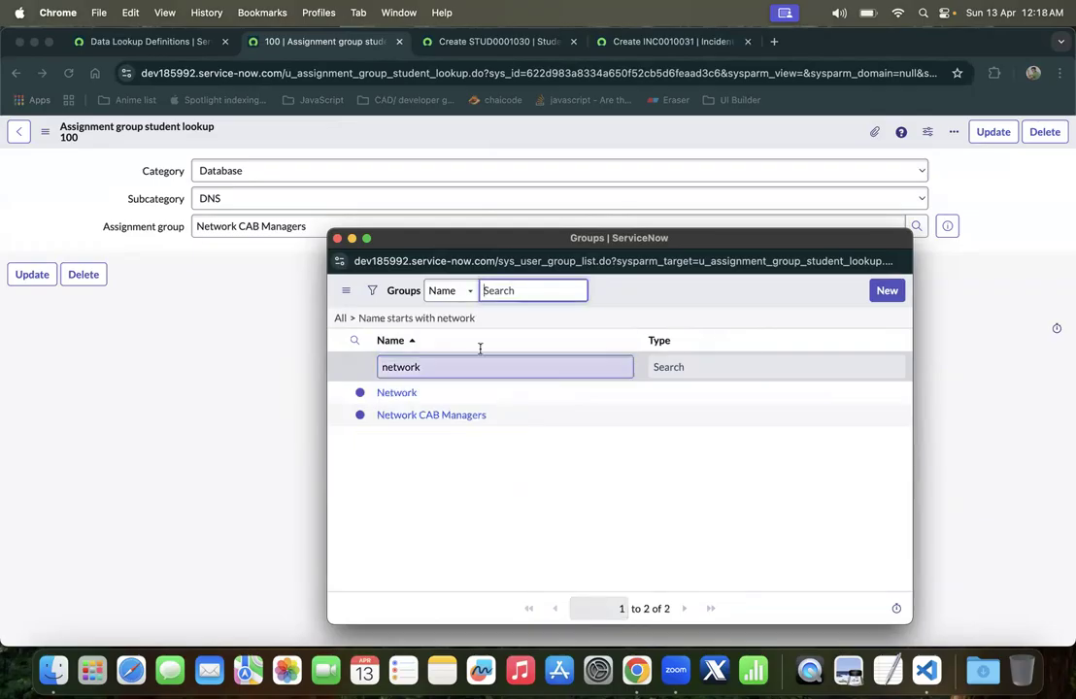
{"action": "left_click", "coordinate": [138, 370]}
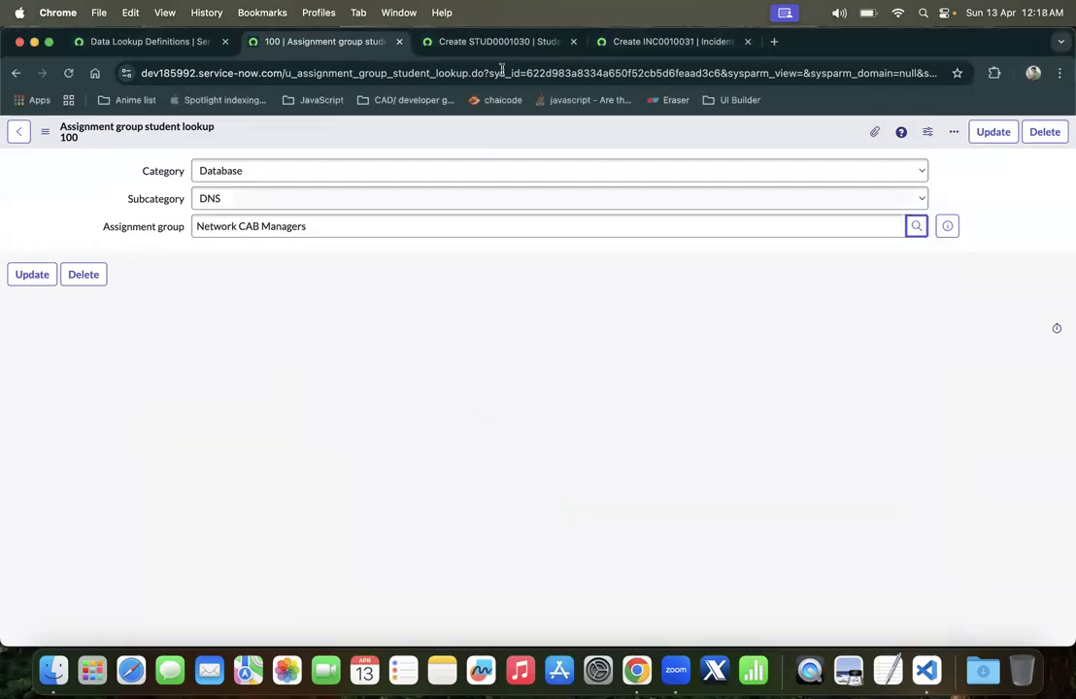
{"action": "left_click", "coordinate": [300, 171]}
{"action": "left_click", "coordinate": [285, 156]}
{"action": "left_click", "coordinate": [248, 200]}
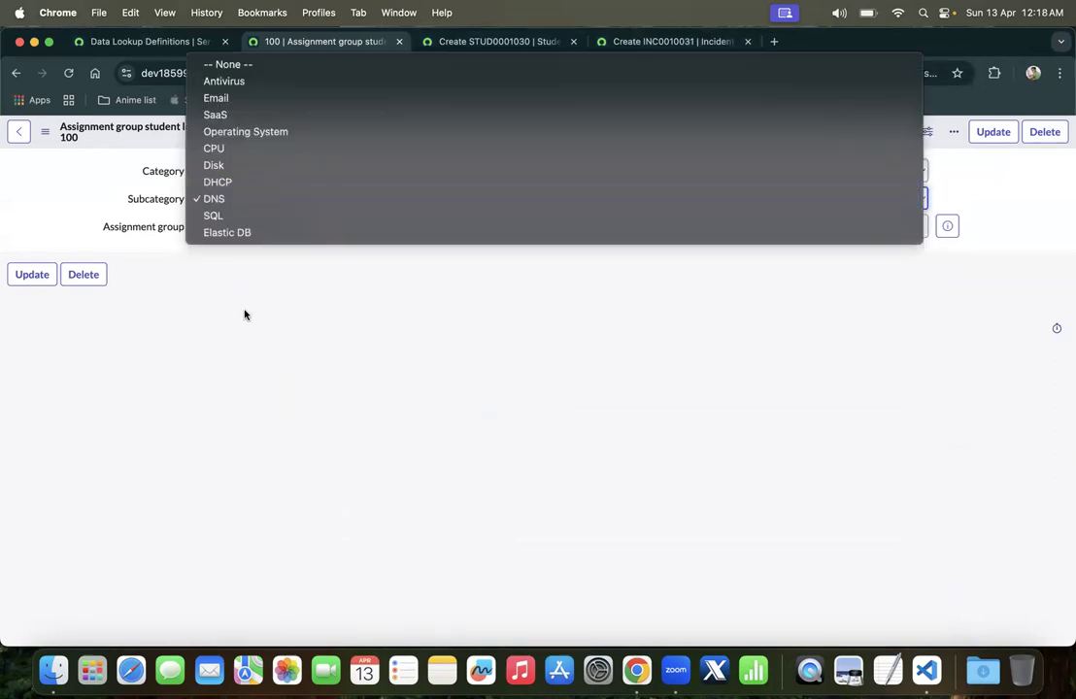
{"action": "left_click", "coordinate": [244, 201]}
Change the record to category Database, subcategory SQL and assignment group Database, and insert it as a new record while staying on the form
{"action": "left_click", "coordinate": [247, 176]}
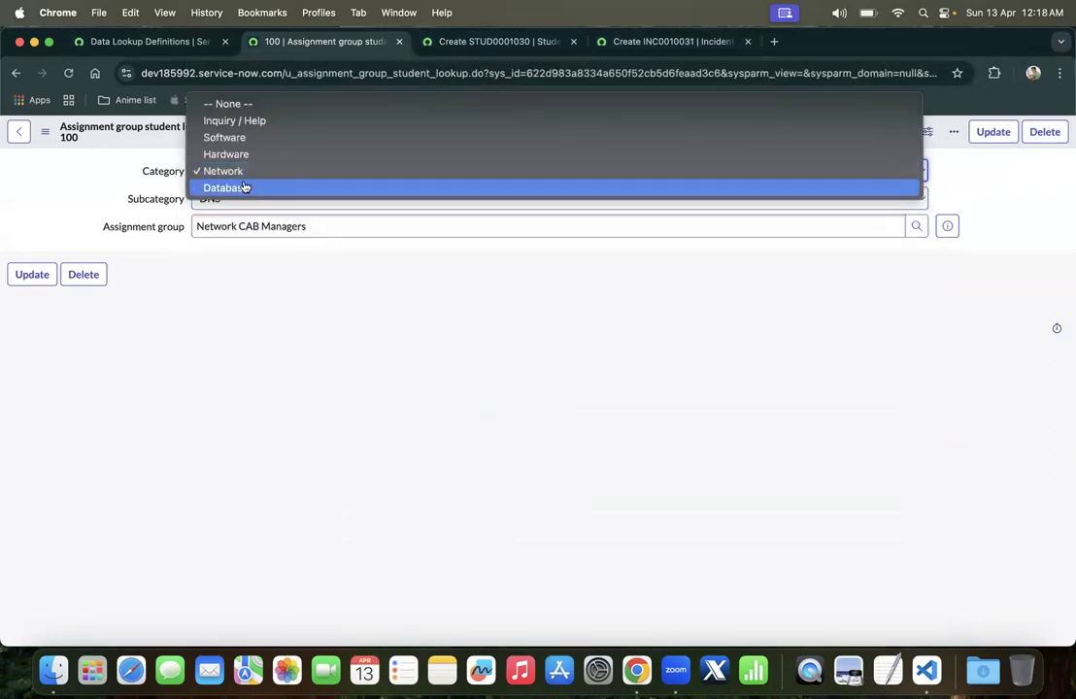
{"action": "left_click", "coordinate": [244, 187]}
{"action": "left_click", "coordinate": [231, 201]}
{"action": "left_click", "coordinate": [240, 216]}
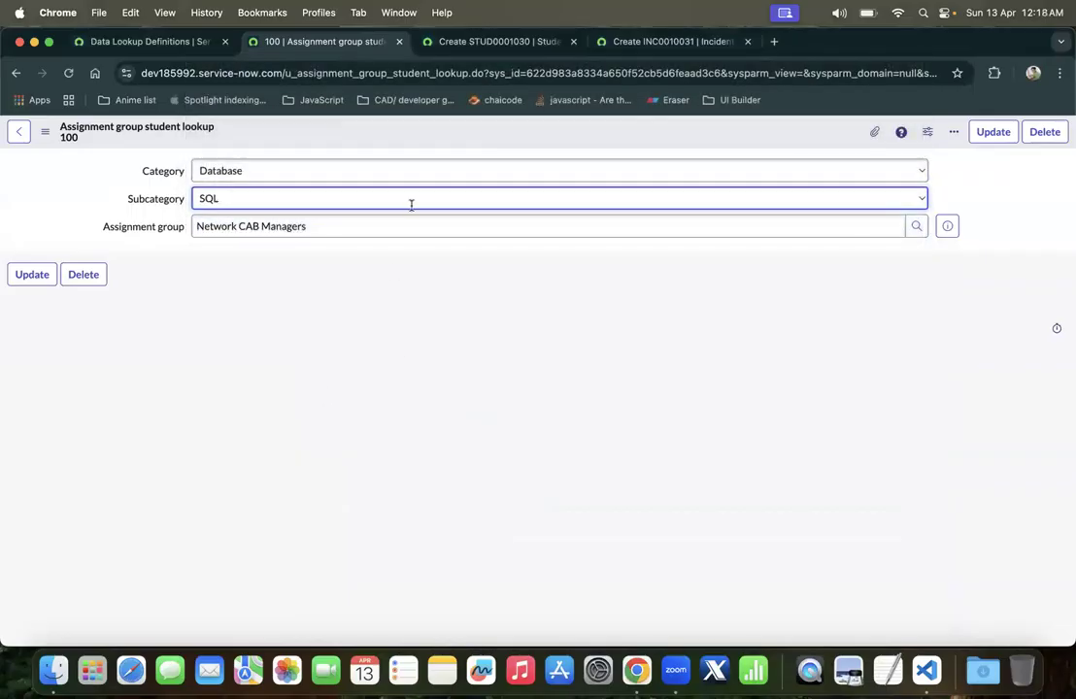
{"action": "left_click", "coordinate": [915, 227]}
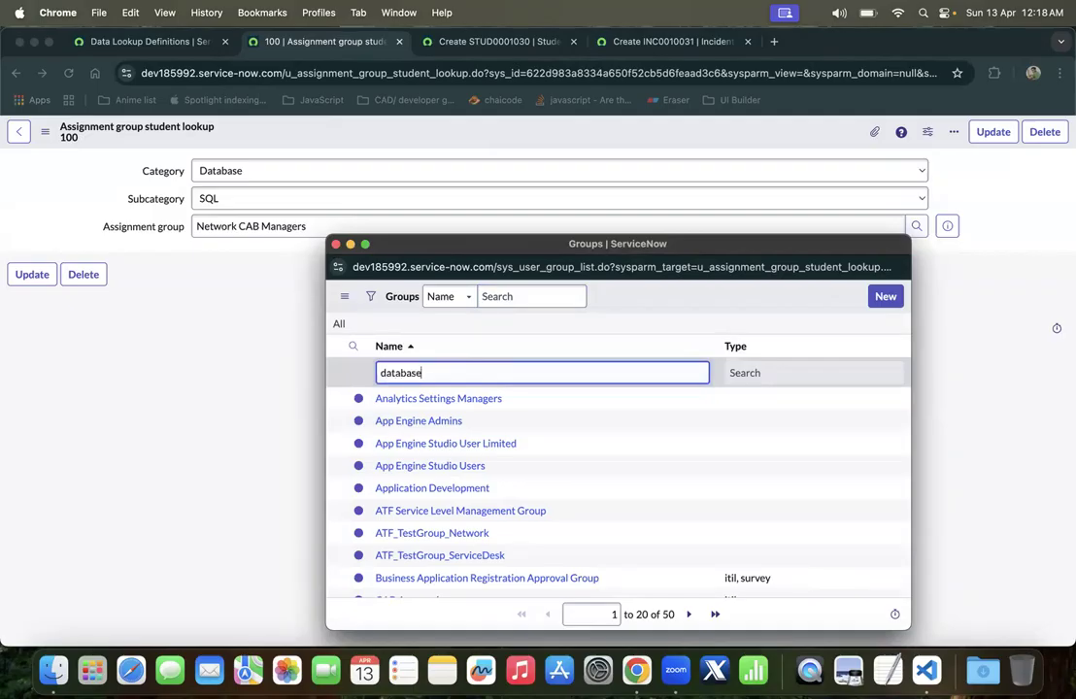
{"action": "key", "text": "Return"}
{"action": "left_click", "coordinate": [412, 399]}
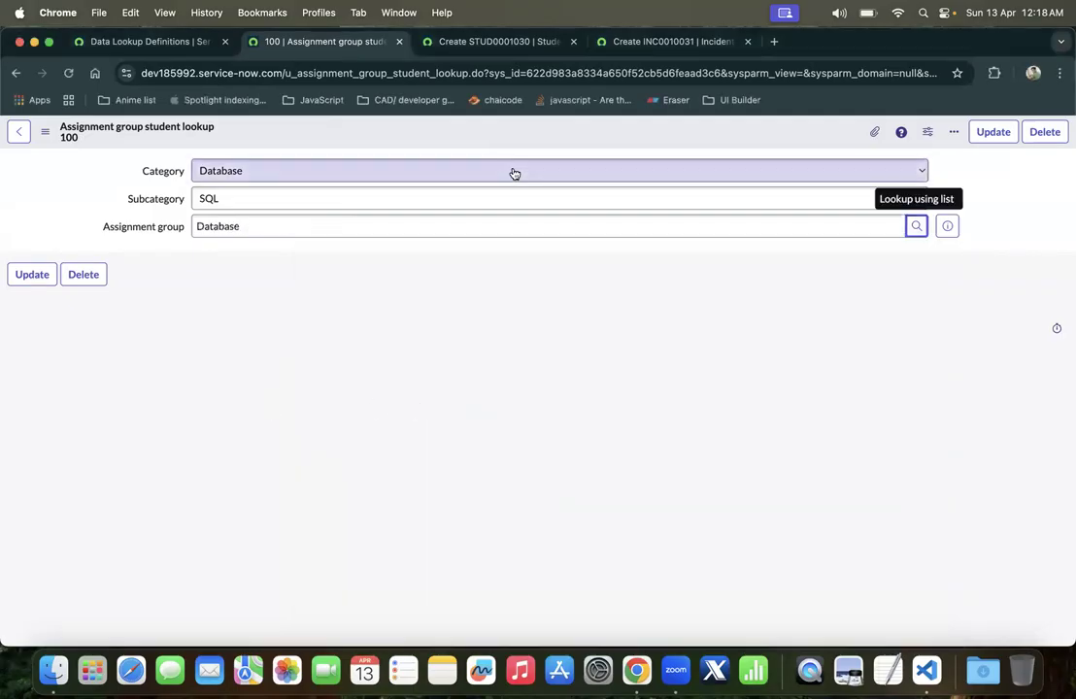
{"action": "right_click", "coordinate": [449, 143]}
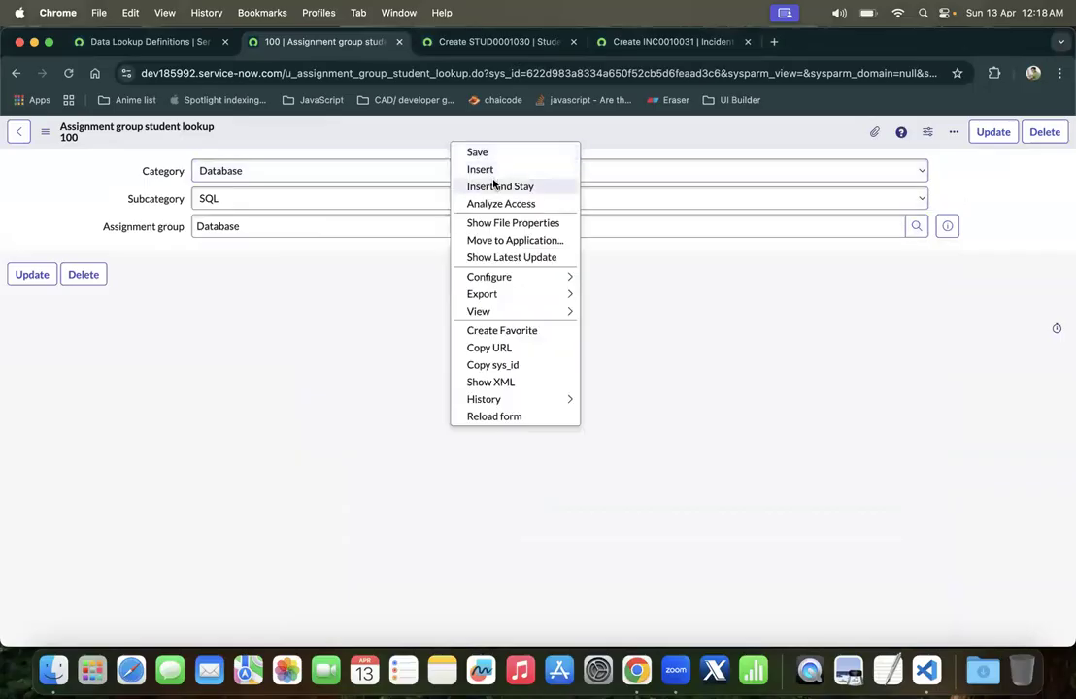
{"action": "left_click", "coordinate": [495, 185]}
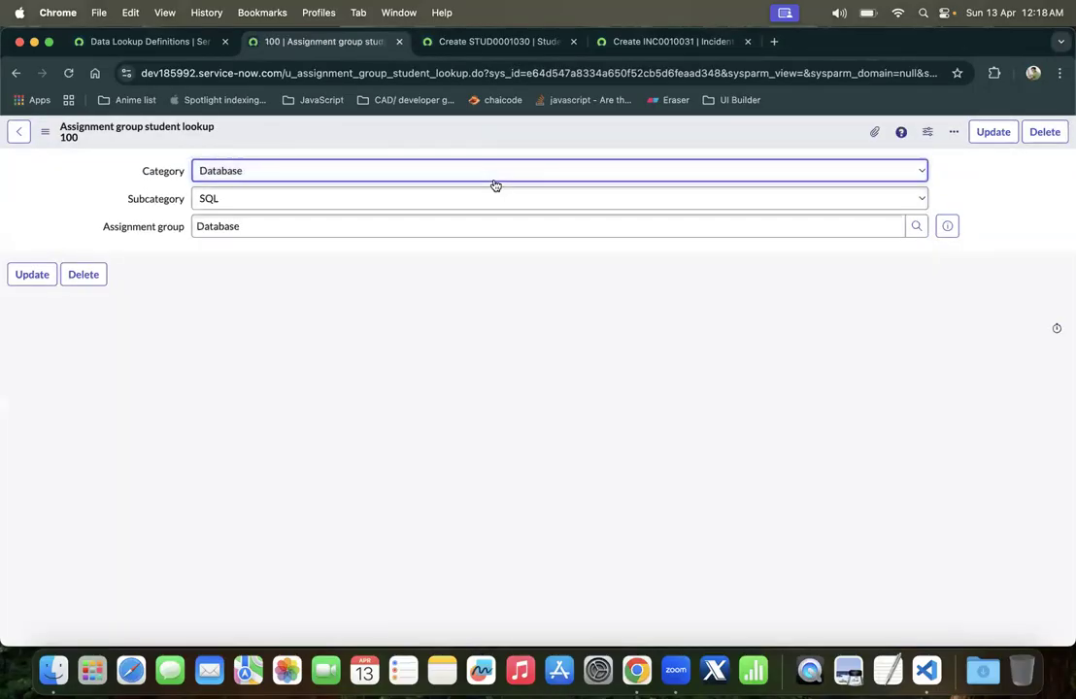
Change the subcategory to Elastic DB and the assignment group to Database San Diego, and insert it as a new record while staying on the form
{"action": "left_click", "coordinate": [280, 199]}
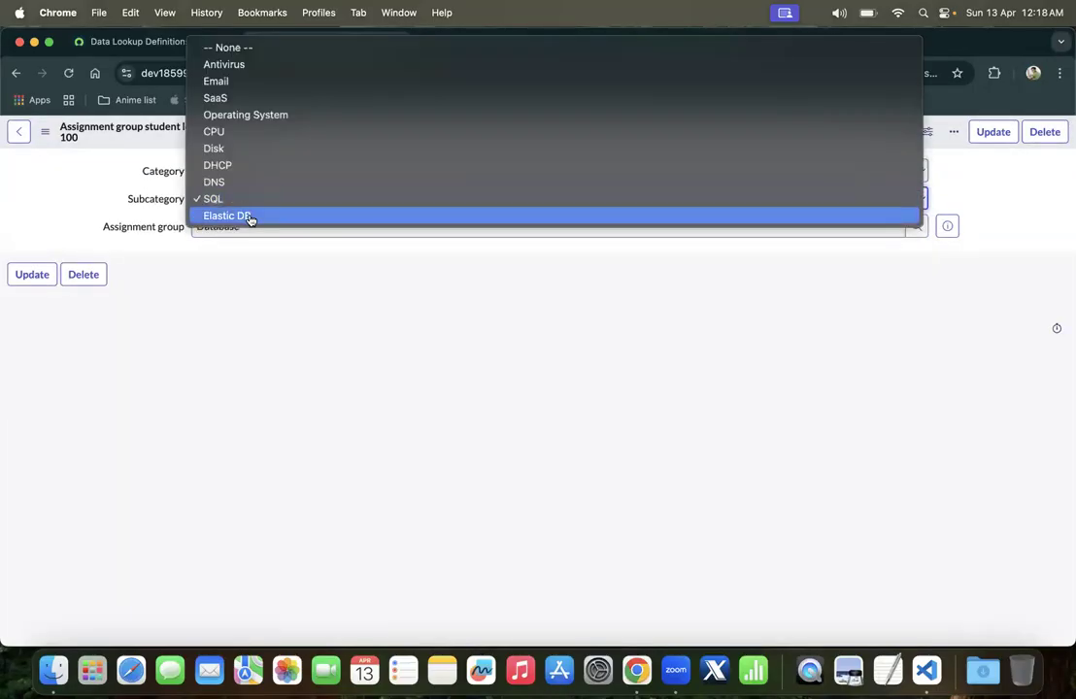
{"action": "left_click", "coordinate": [249, 217]}
{"action": "left_click", "coordinate": [915, 226]}
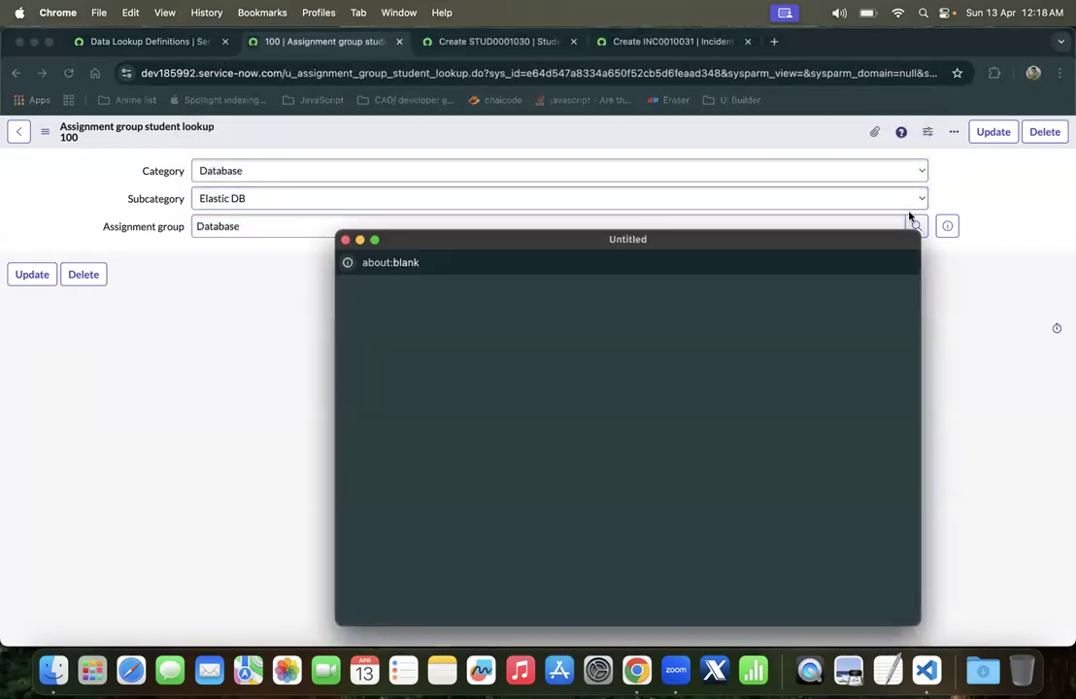
{"action": "left_click_drag", "start_coordinate": [590, 249], "coordinate": [568, 216]}
{"action": "left_click", "coordinate": [458, 338]}
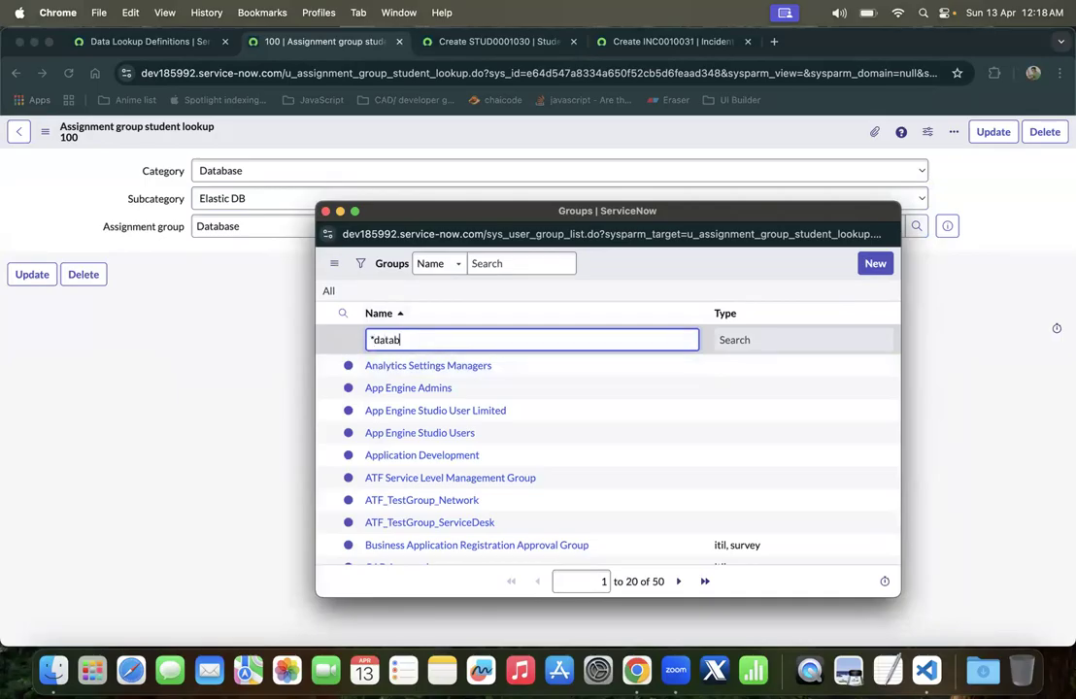
{"action": "key", "text": "Return"}
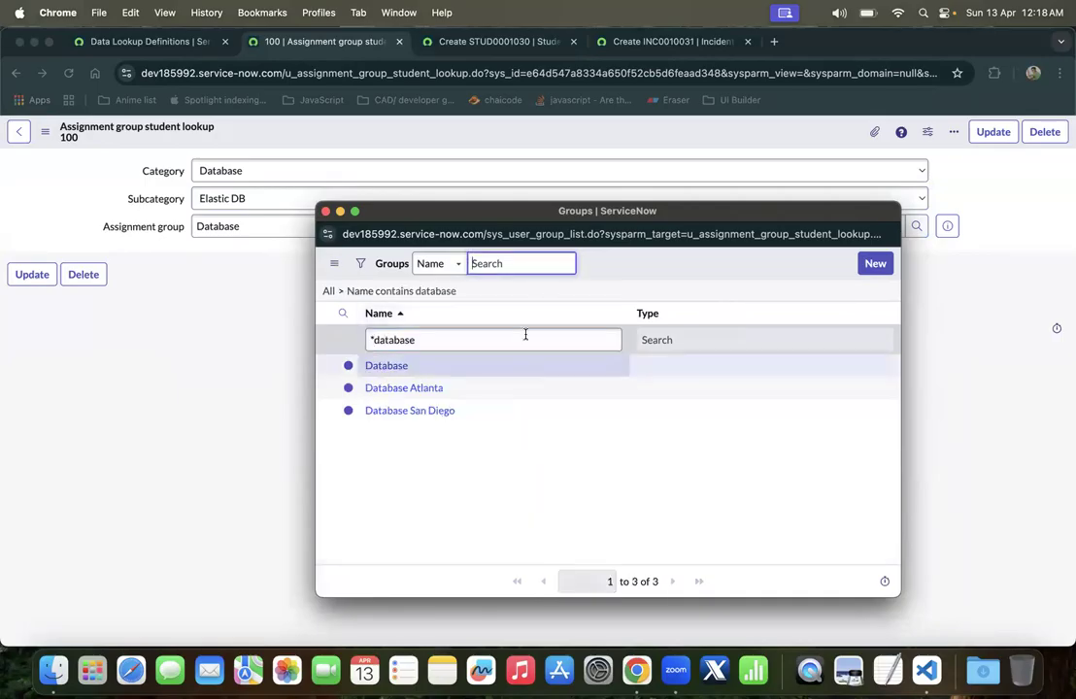
{"action": "left_click", "coordinate": [427, 411]}
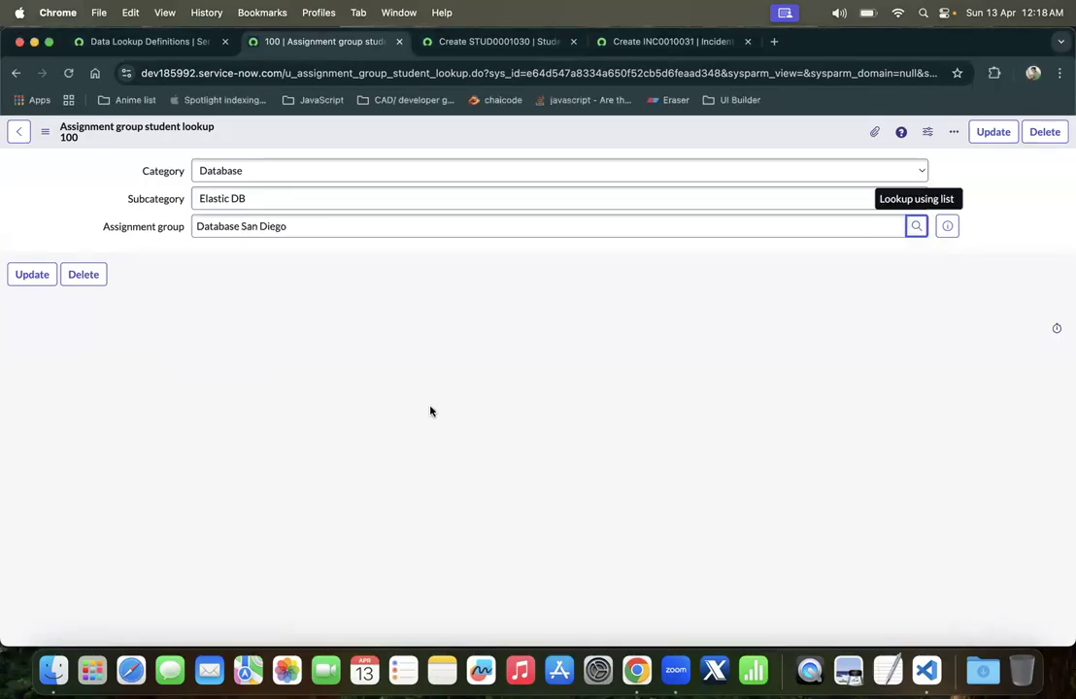
{"action": "right_click", "coordinate": [441, 130]}
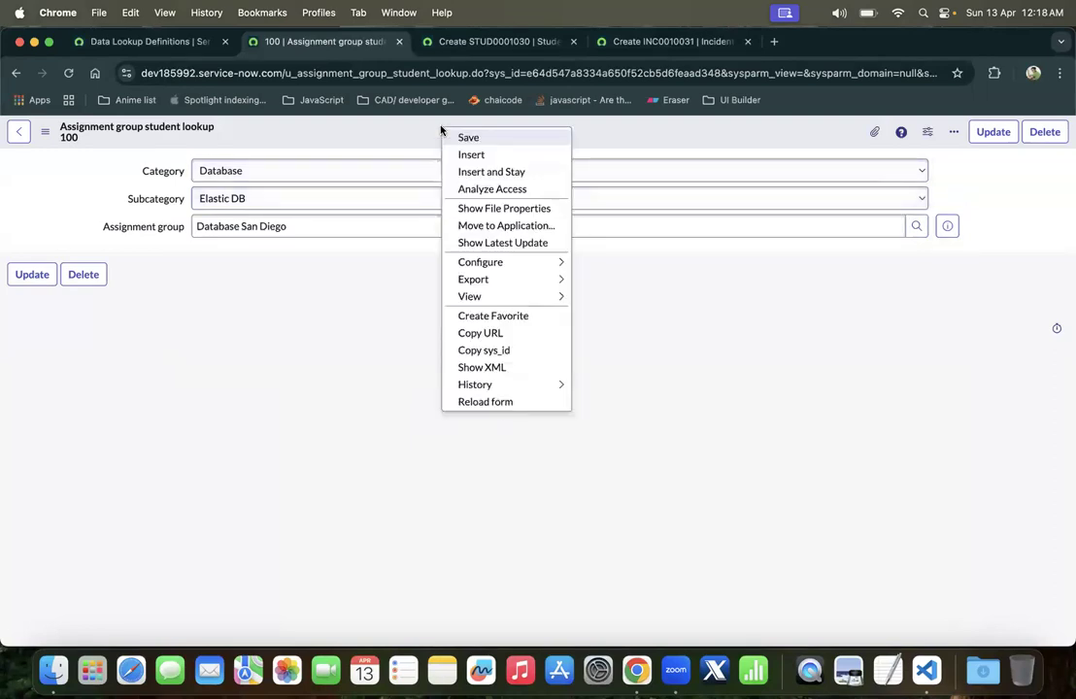
{"action": "left_click", "coordinate": [493, 173]}
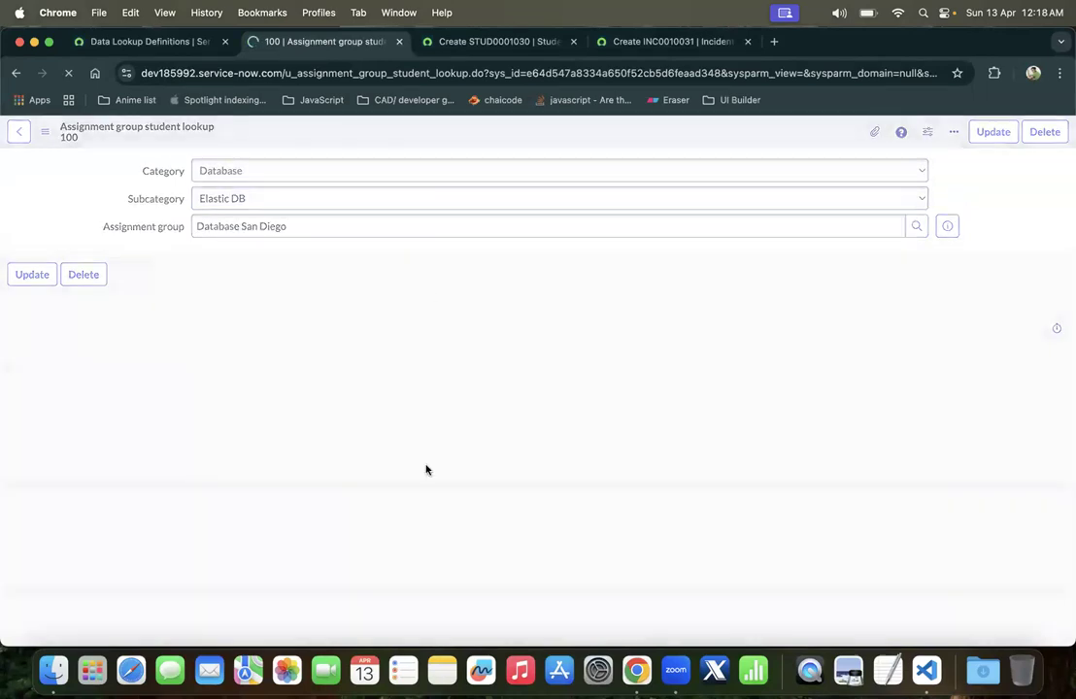
Open the lookup table's record list at the instance address ending in u_assignment_group_student_lookup_list.do
{"action": "left_click_drag", "start_coordinate": [472, 72], "coordinate": [917, 73]}
{"action": "key", "text": "BackSpace"}
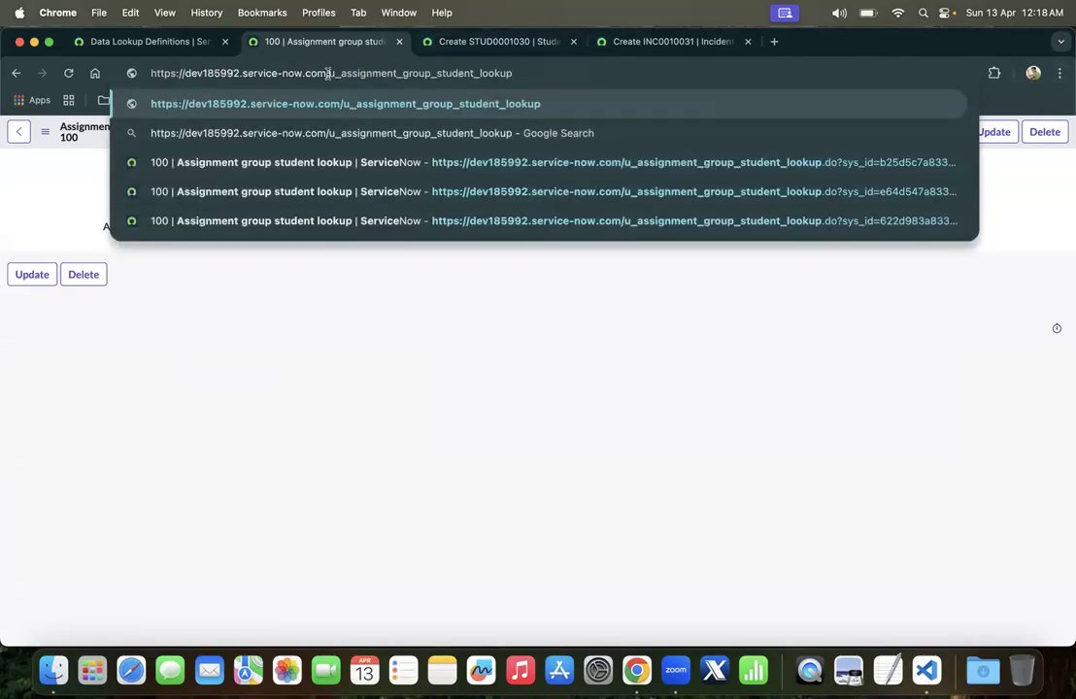
{"action": "left_click_drag", "start_coordinate": [328, 72], "coordinate": [537, 54]}
{"action": "left_click", "coordinate": [538, 72]}
{"action": "double_click", "coordinate": [397, 73]}
{"action": "left_click", "coordinate": [502, 76]}
{"action": "type", "text": "_list"}
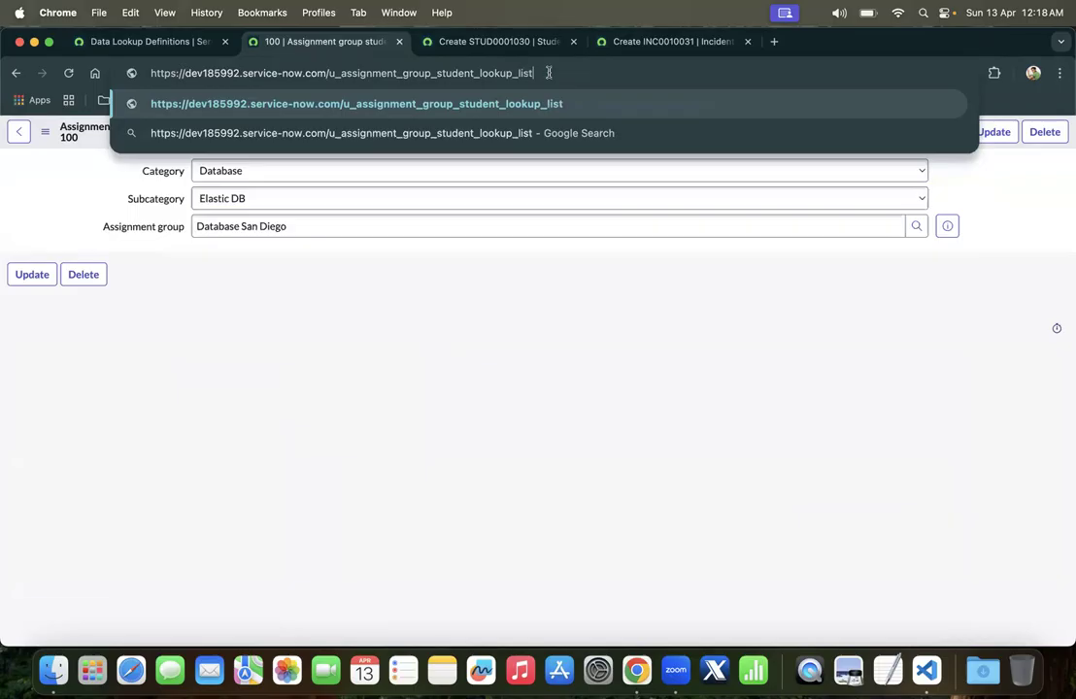
{"action": "type", "text": ".do"}
{"action": "key", "text": "Return"}
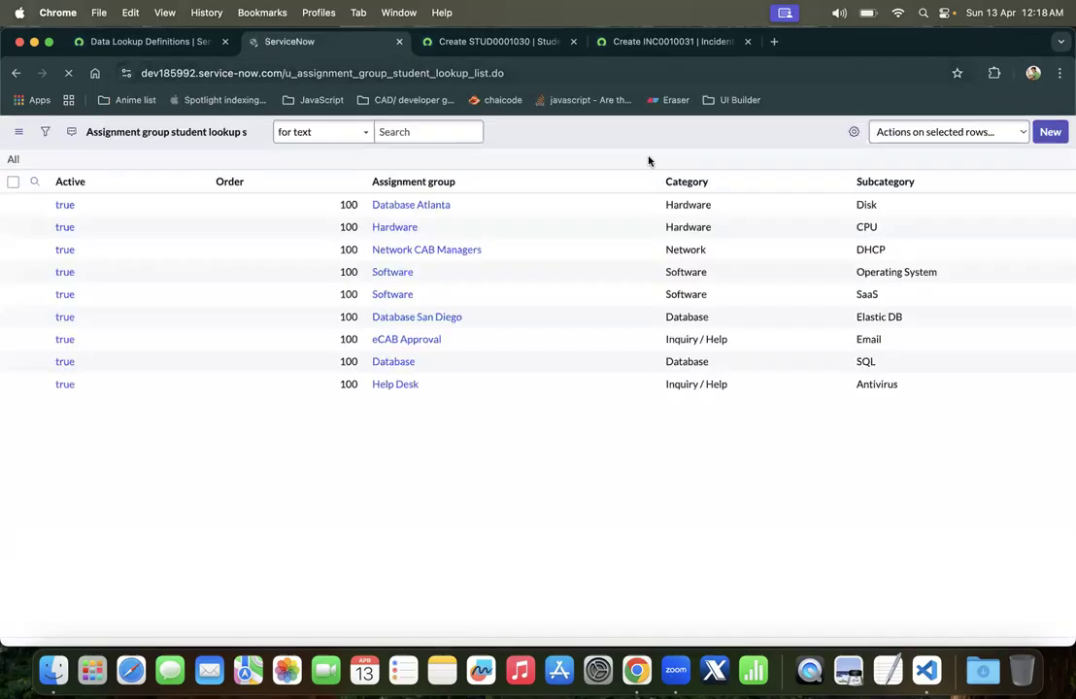
{"action": "left_click", "coordinate": [598, 239]}
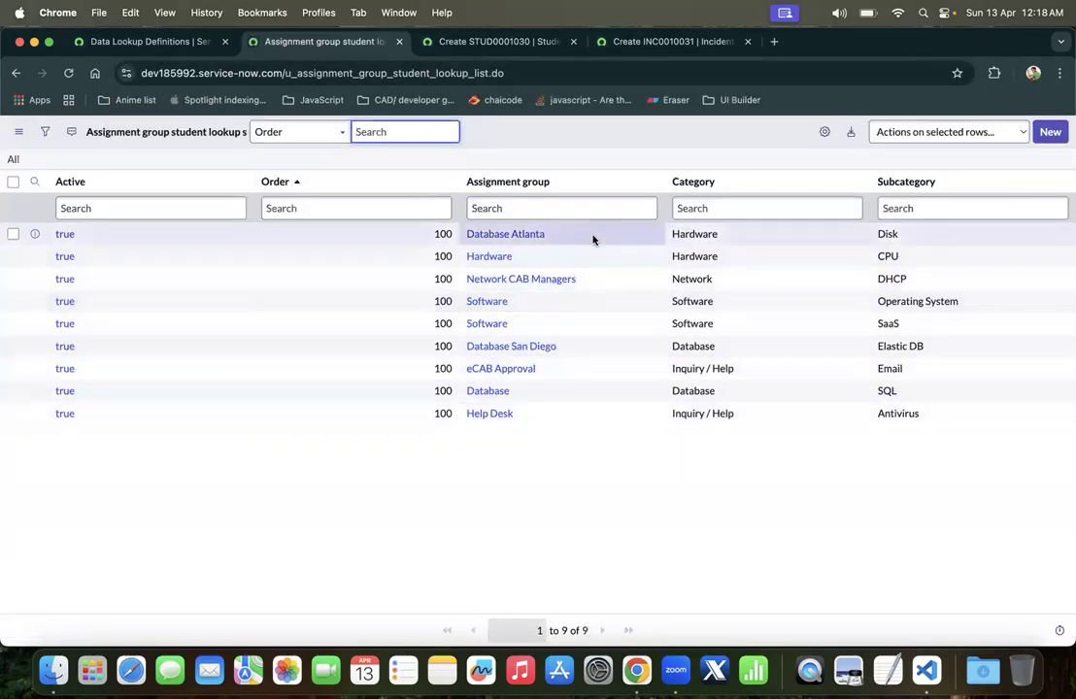
In the list's column settings, move Order below Subcategory and put Active last, after Order
{"action": "left_click", "coordinate": [824, 132]}
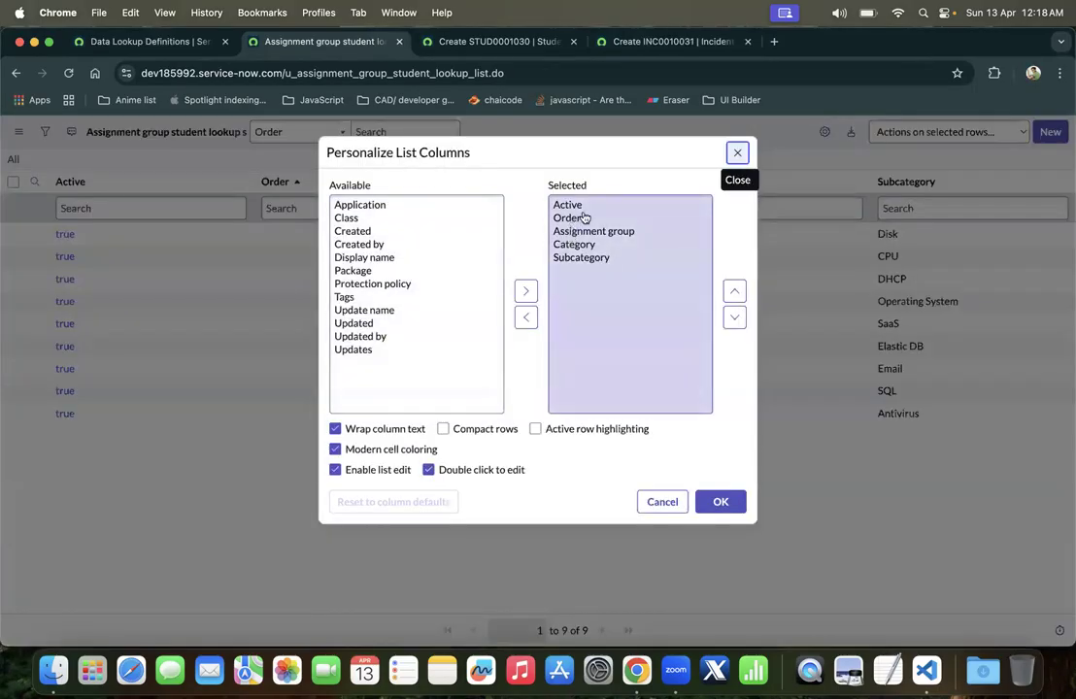
{"action": "left_click", "coordinate": [584, 217]}
{"action": "left_click", "coordinate": [734, 321]}
{"action": "left_click", "coordinate": [734, 321]}
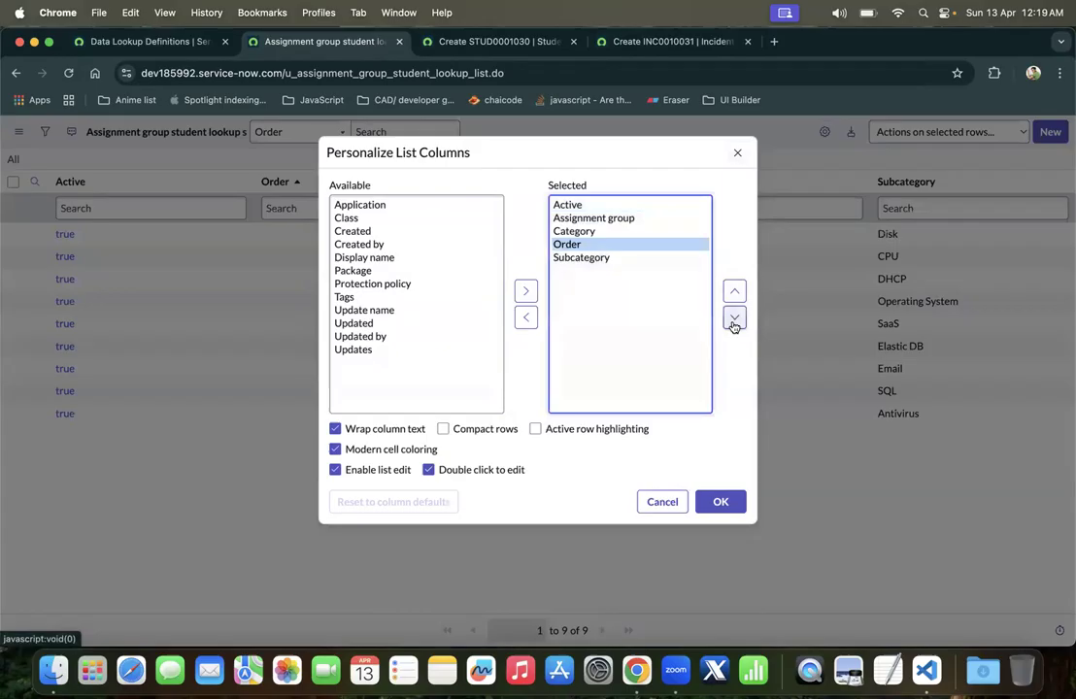
{"action": "left_click", "coordinate": [734, 320]}
{"action": "left_click", "coordinate": [609, 207]}
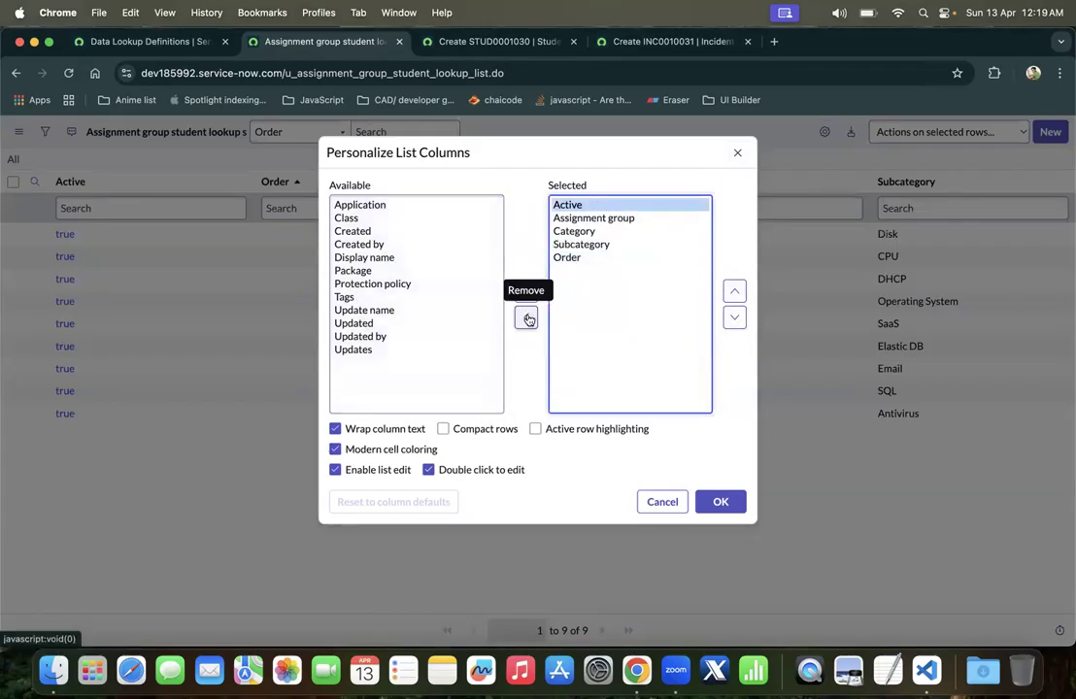
{"action": "left_click", "coordinate": [740, 316]}
{"action": "left_click", "coordinate": [739, 316]}
{"action": "left_click", "coordinate": [740, 316]}
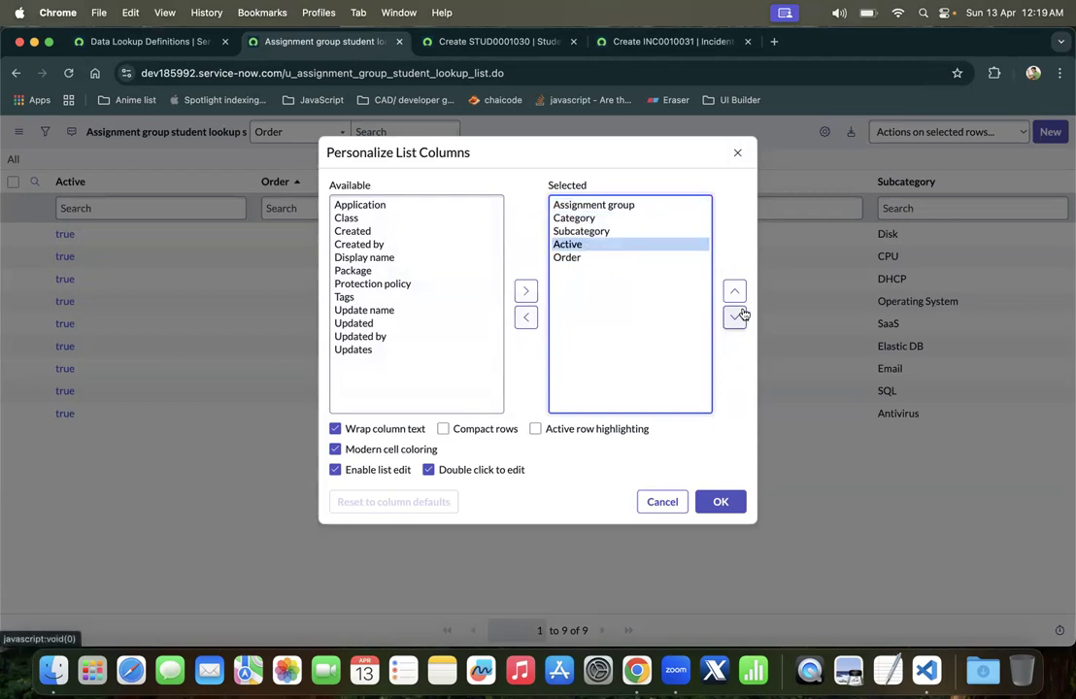
{"action": "left_click", "coordinate": [740, 316]}
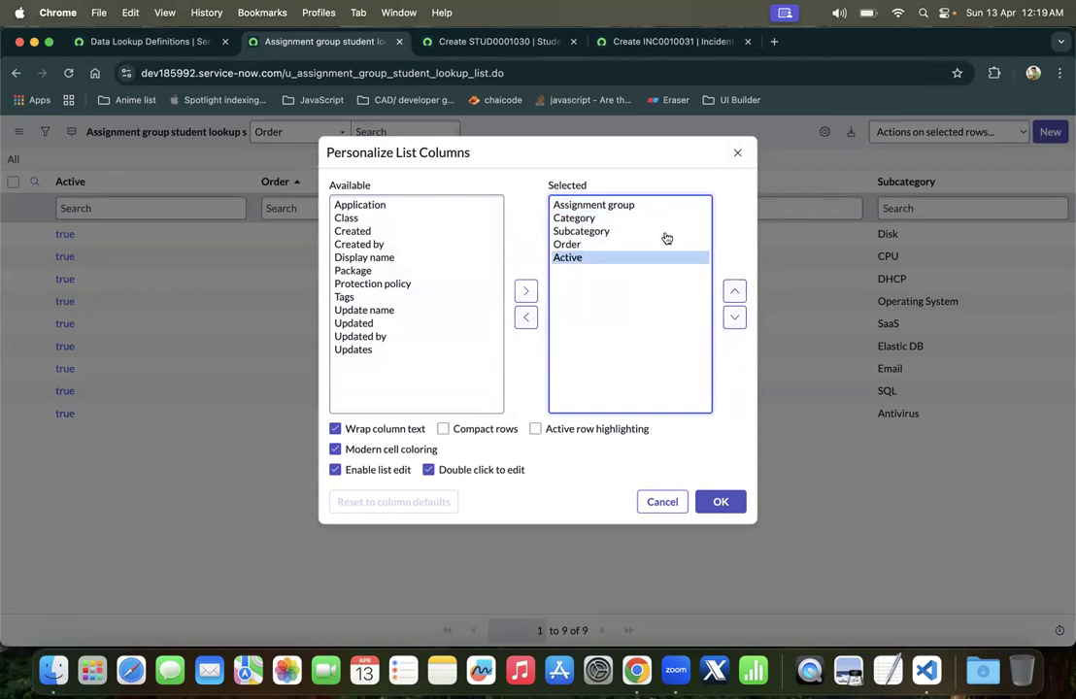
Place the Assignment group column directly after Subcategory and apply the column arrangement to the list
{"action": "left_click", "coordinate": [587, 205]}
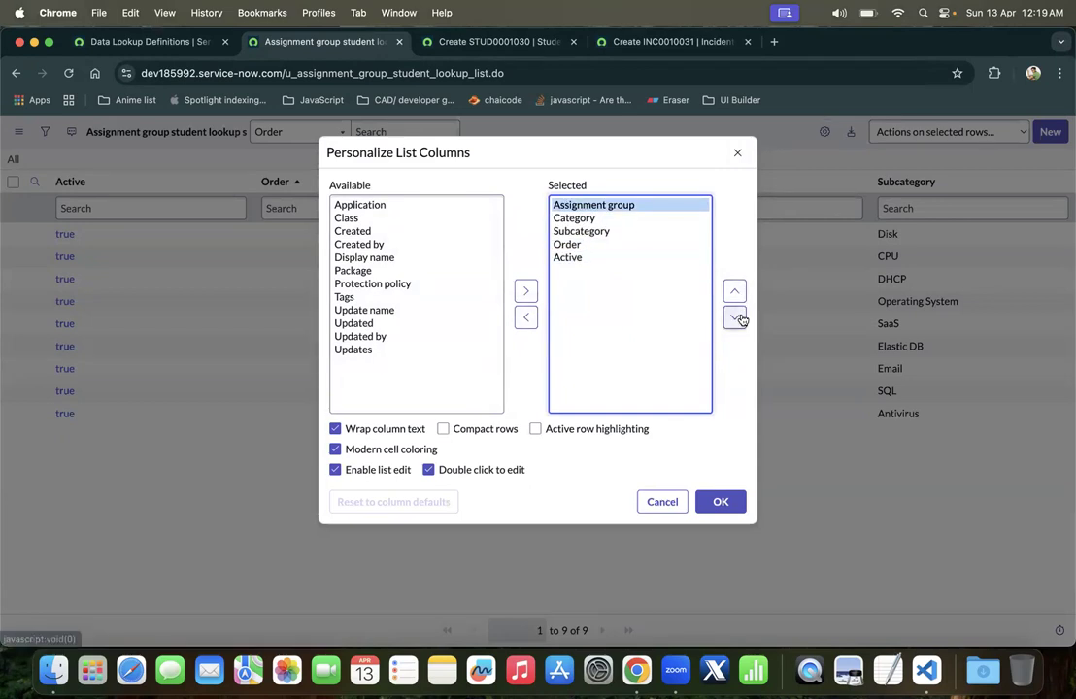
{"action": "left_click", "coordinate": [740, 317]}
{"action": "left_click", "coordinate": [740, 316]}
{"action": "left_click", "coordinate": [740, 316]}
{"action": "left_click", "coordinate": [735, 290]}
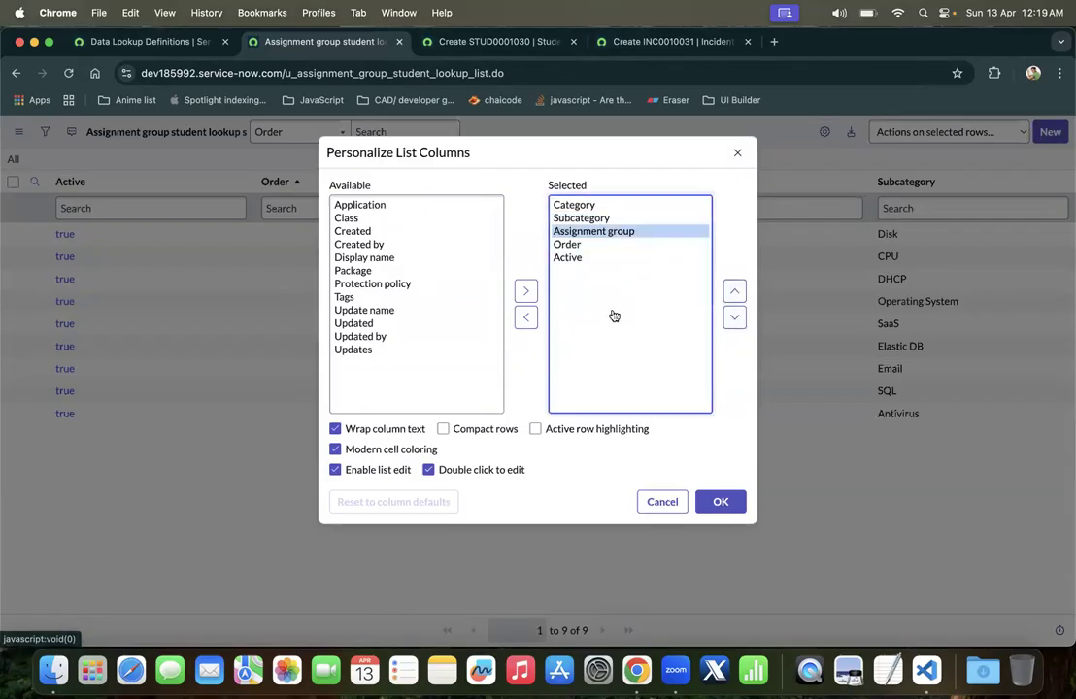
{"action": "left_click", "coordinate": [712, 502]}
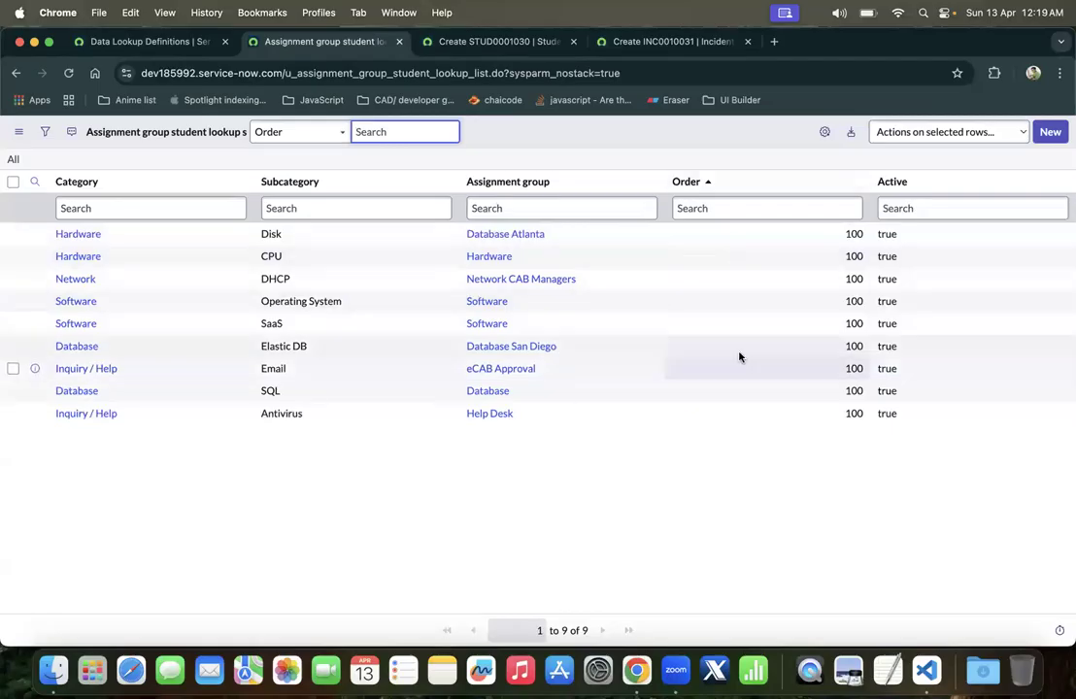
Set the order to 200 for the Hardware CPU record and to 300 for the Network DHCP record
{"action": "left_click", "coordinate": [797, 256]}
{"action": "double_click", "coordinate": [796, 255]}
{"action": "type", "text": "200"}
{"action": "left_click", "coordinate": [811, 261]}
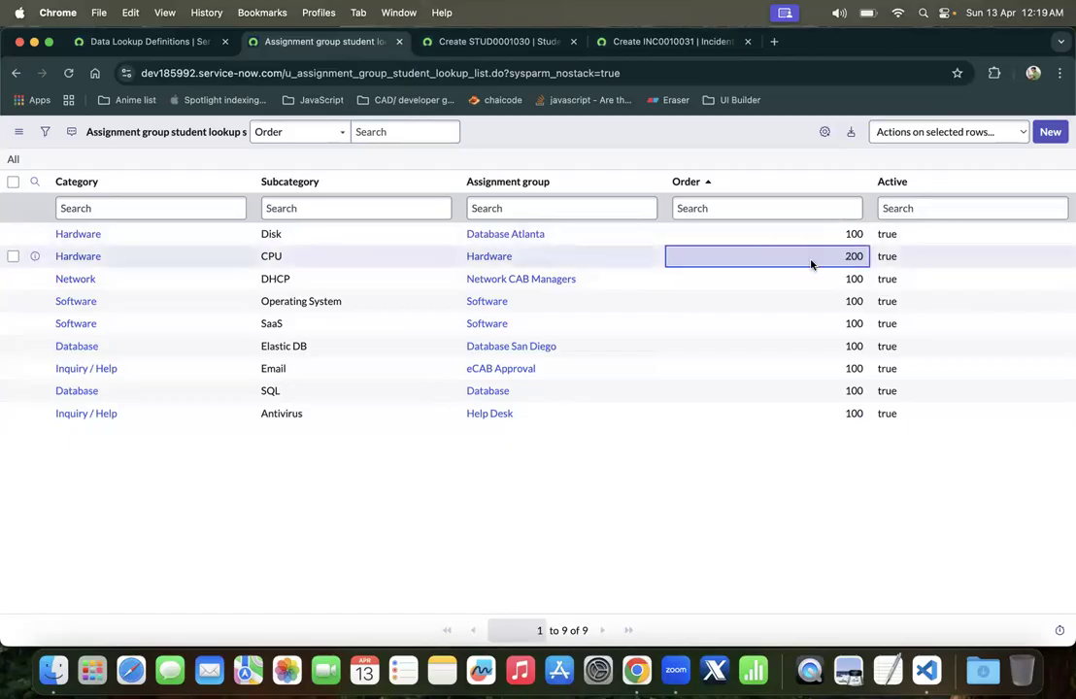
{"action": "left_click", "coordinate": [811, 280]}
{"action": "double_click", "coordinate": [812, 281]}
{"action": "type", "text": "300"}
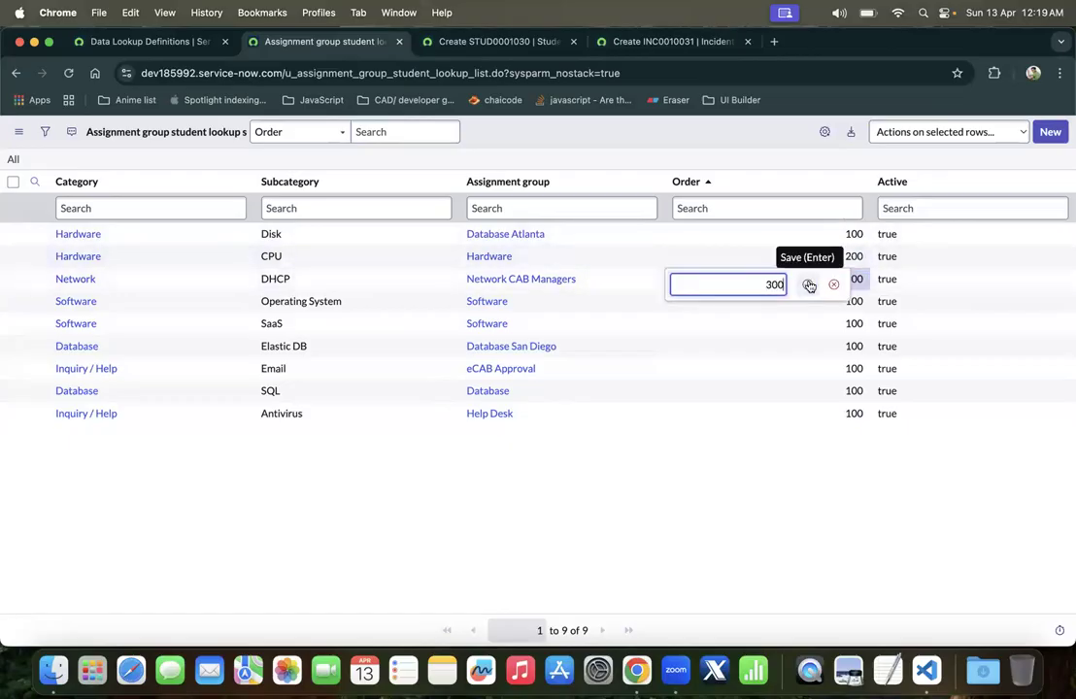
{"action": "left_click", "coordinate": [808, 284]}
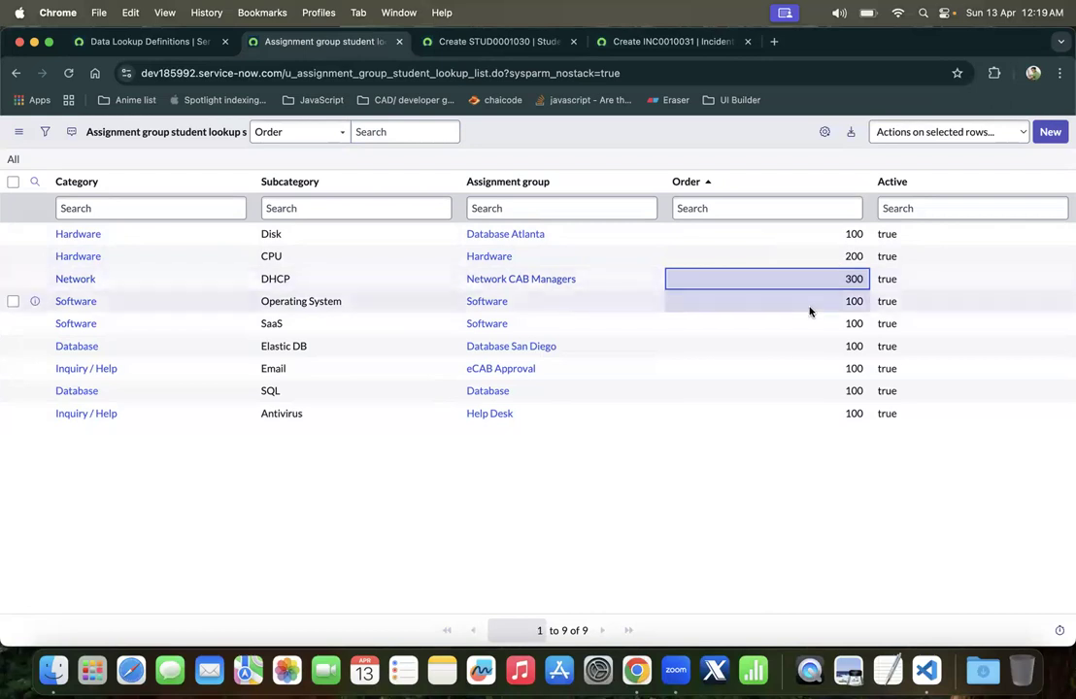
Set the order to 400 for the Software Operating System record and to 500 for the Software SaaS record
{"action": "left_click", "coordinate": [810, 303]}
{"action": "double_click", "coordinate": [809, 303]}
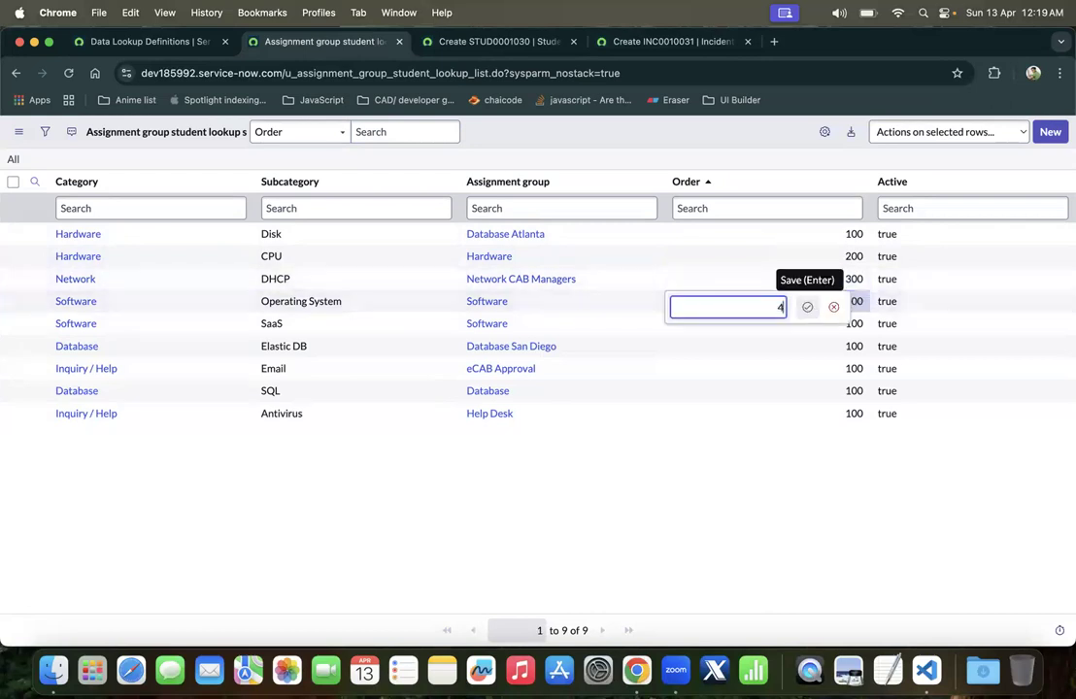
{"action": "left_click", "coordinate": [808, 307]}
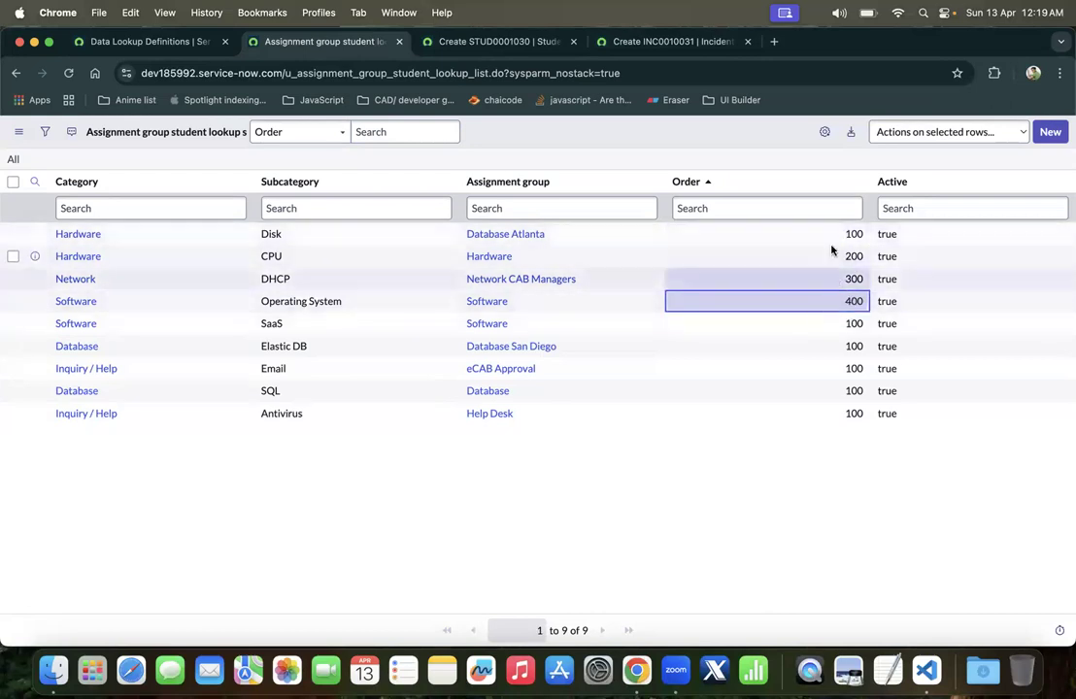
{"action": "left_click", "coordinate": [817, 330]}
{"action": "double_click", "coordinate": [817, 330]}
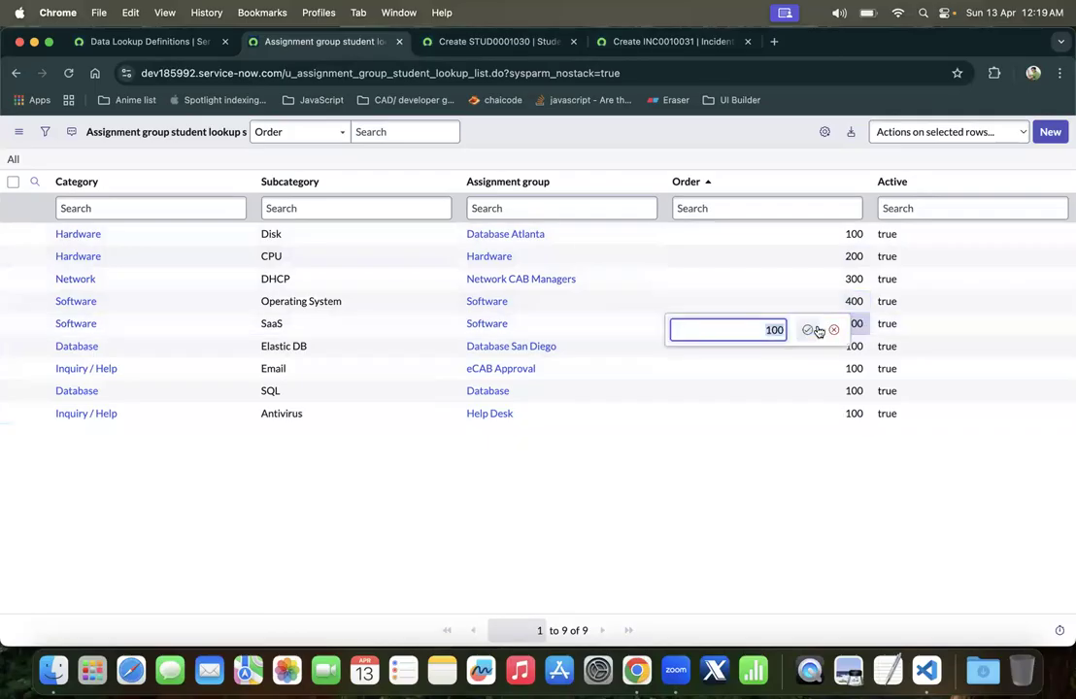
{"action": "type", "text": "500"}
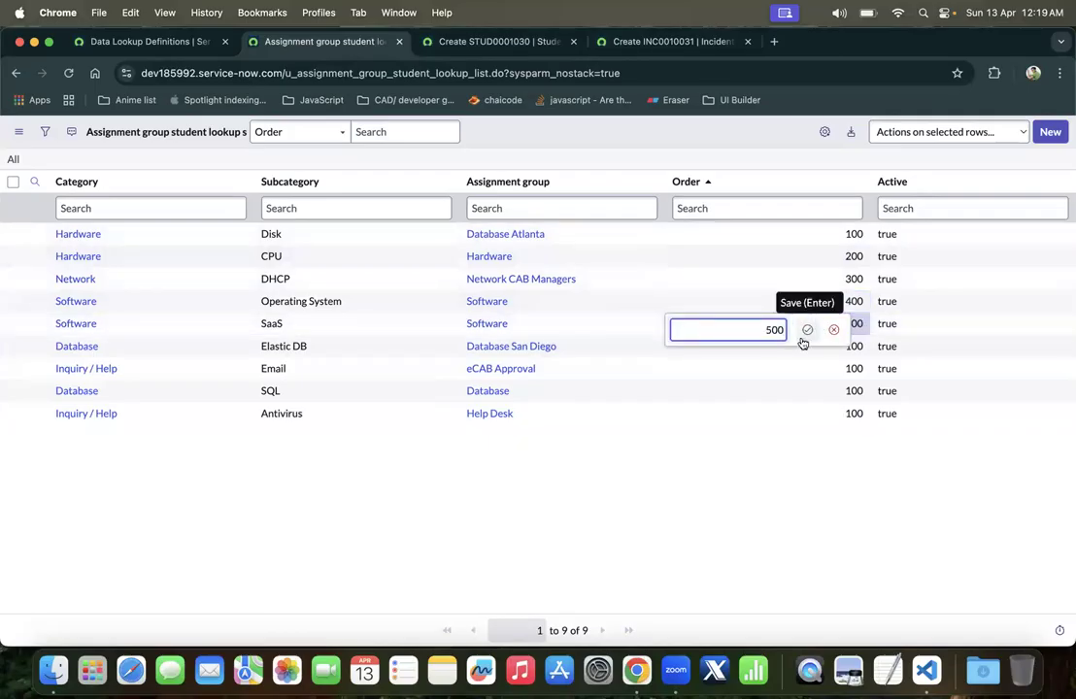
{"action": "left_click", "coordinate": [807, 330]}
Set the order to 600 for the Database Elastic DB record and to 700 for the Inquiry / Help Email record
{"action": "left_click", "coordinate": [828, 344]}
{"action": "double_click", "coordinate": [829, 341]}
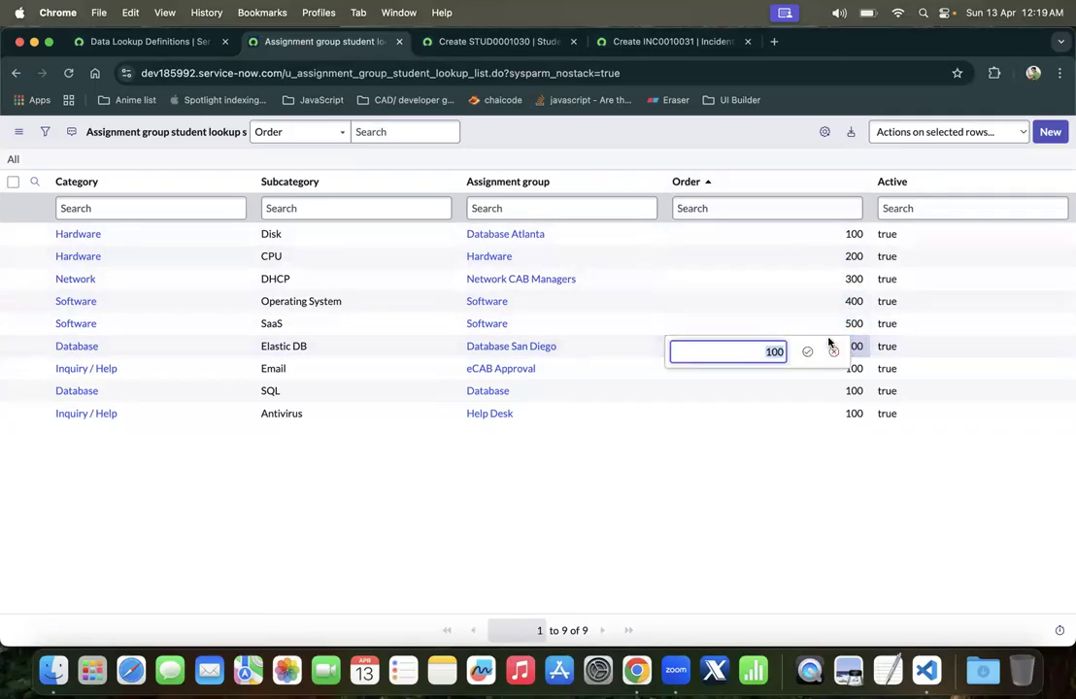
{"action": "type", "text": "600"}
{"action": "key", "text": "Return"}
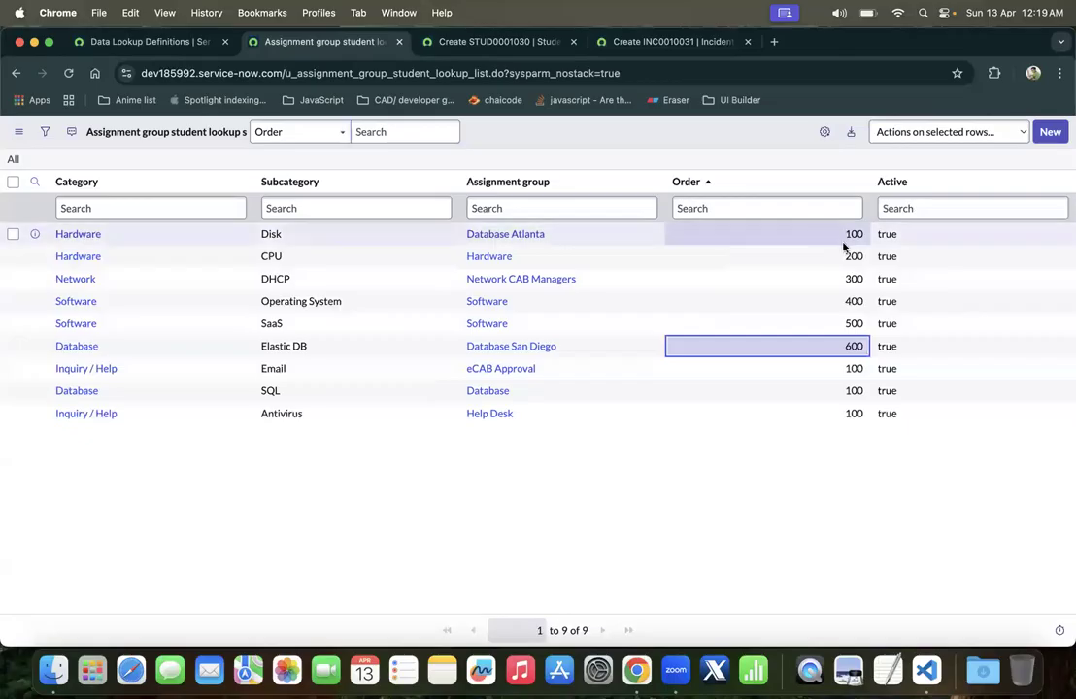
{"action": "left_click", "coordinate": [832, 371]}
{"action": "left_click", "coordinate": [831, 373]}
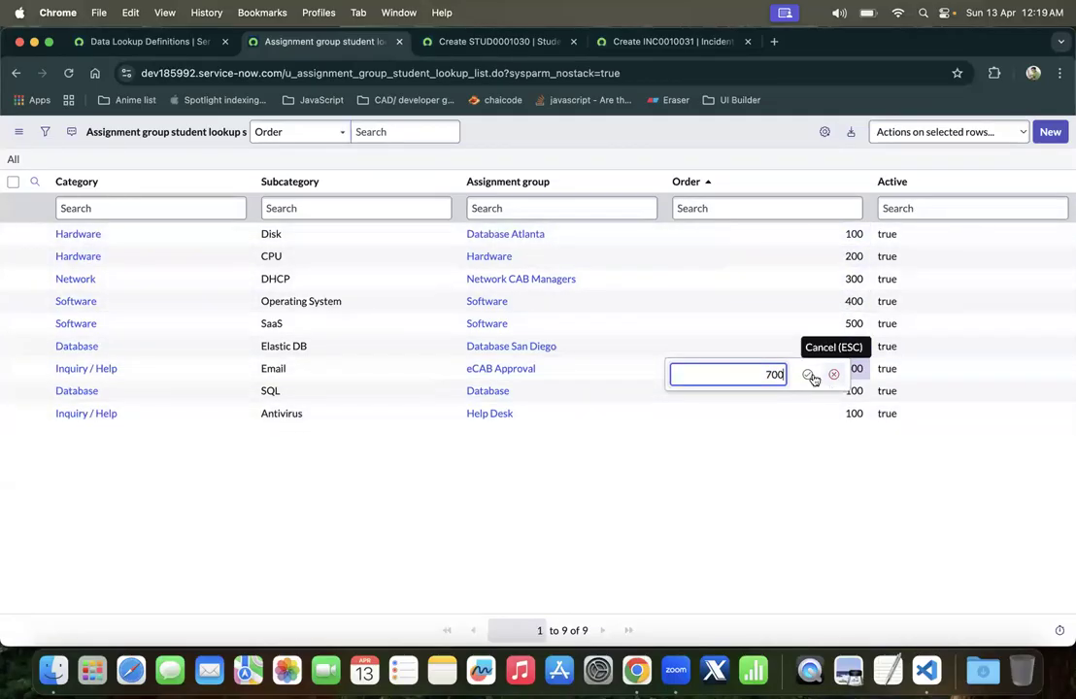
{"action": "type", "text": "700"}
{"action": "left_click", "coordinate": [810, 375]}
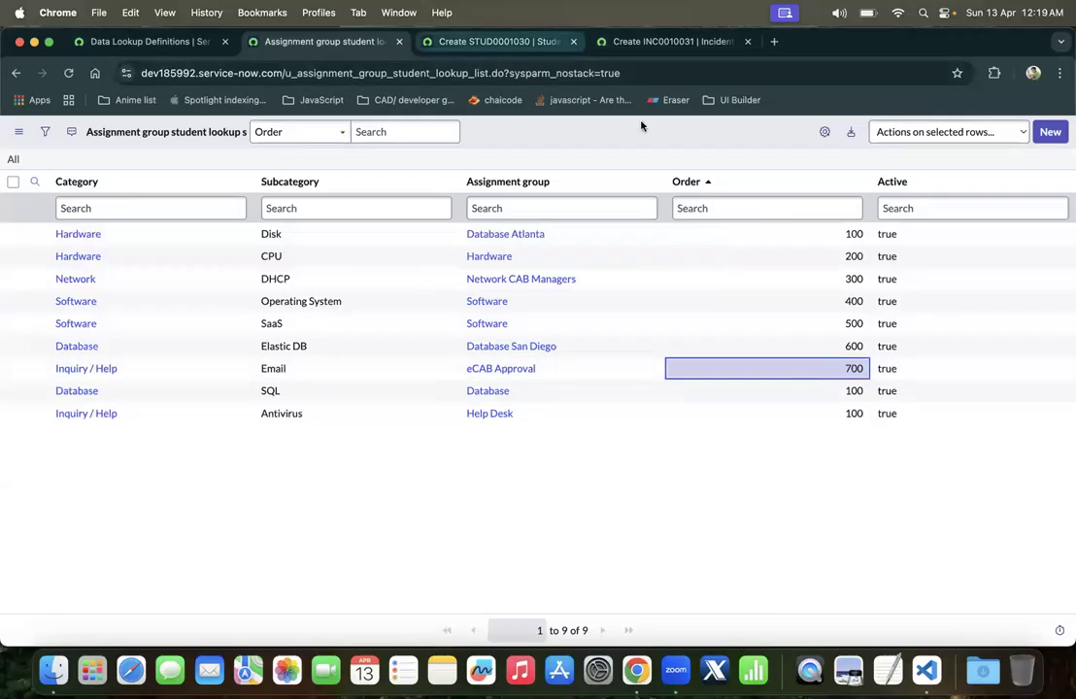
Set the order to 800 for the Database SQL record and to 900 for the Inquiry / Help Antivirus record
{"action": "double_click", "coordinate": [820, 393]}
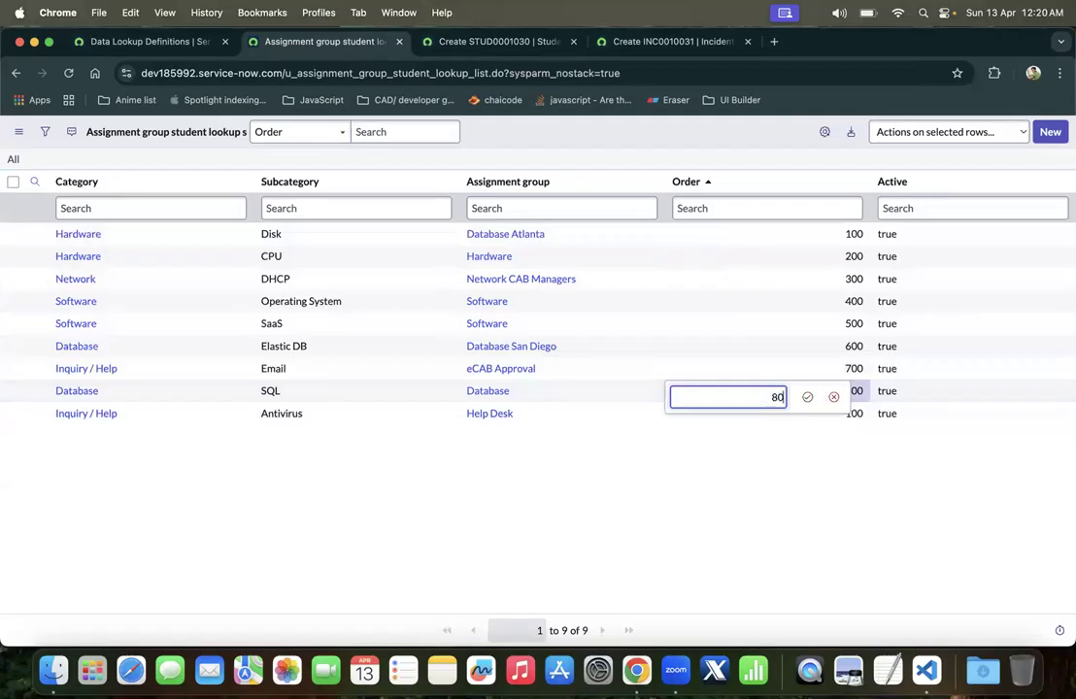
{"action": "type", "text": "800"}
{"action": "left_click", "coordinate": [807, 397]}
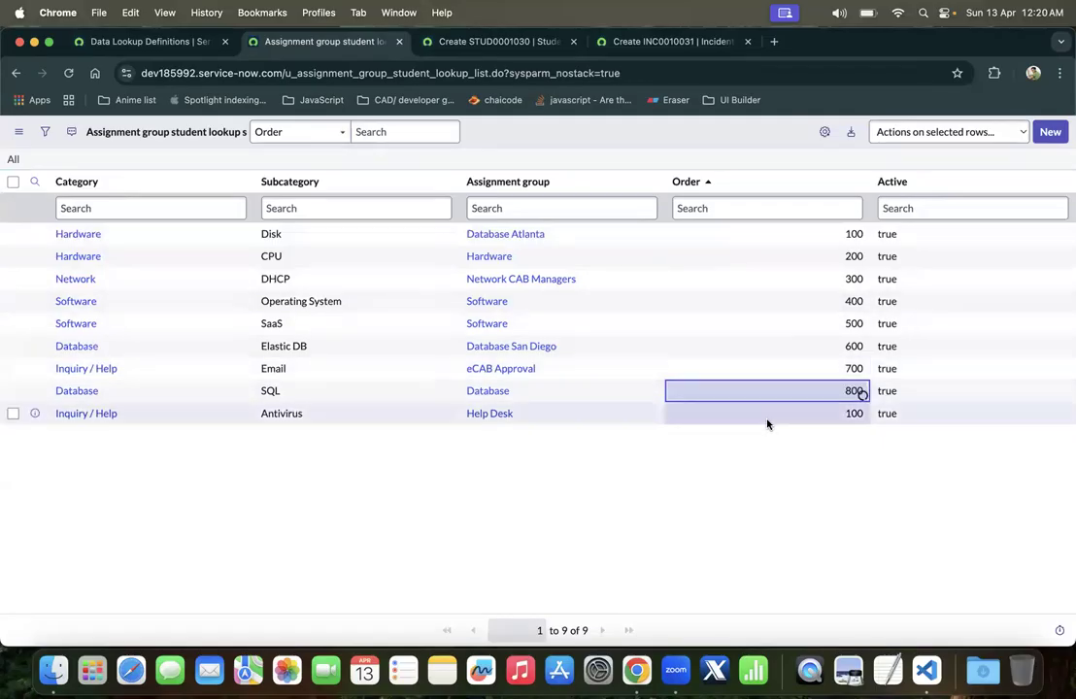
{"action": "double_click", "coordinate": [790, 418]}
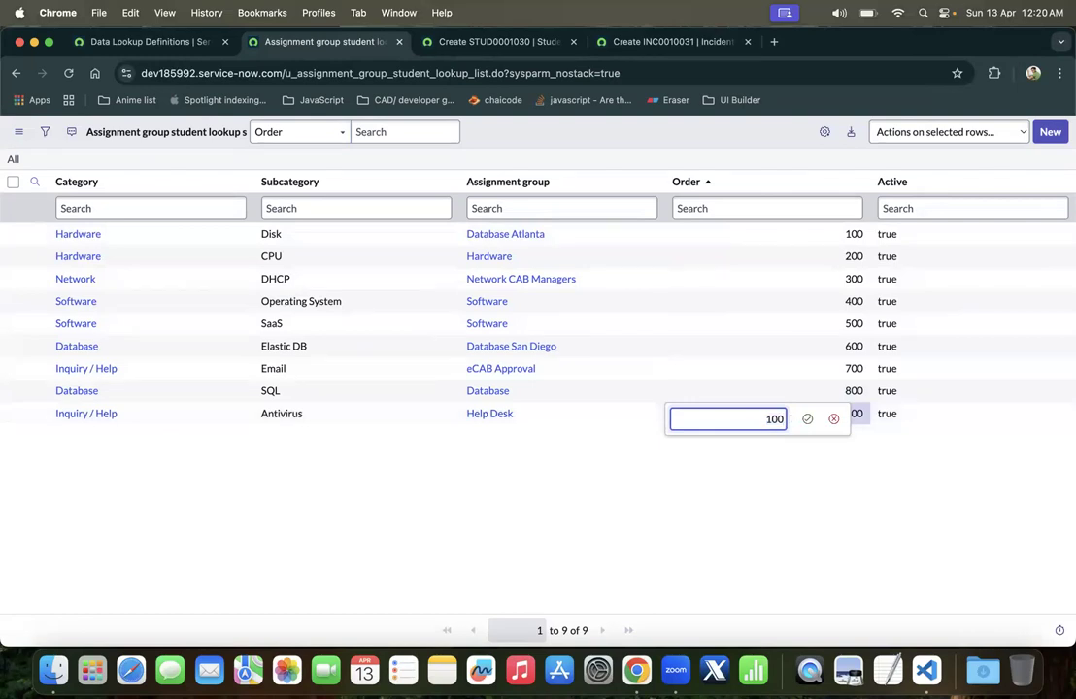
{"action": "left_click", "coordinate": [807, 419]}
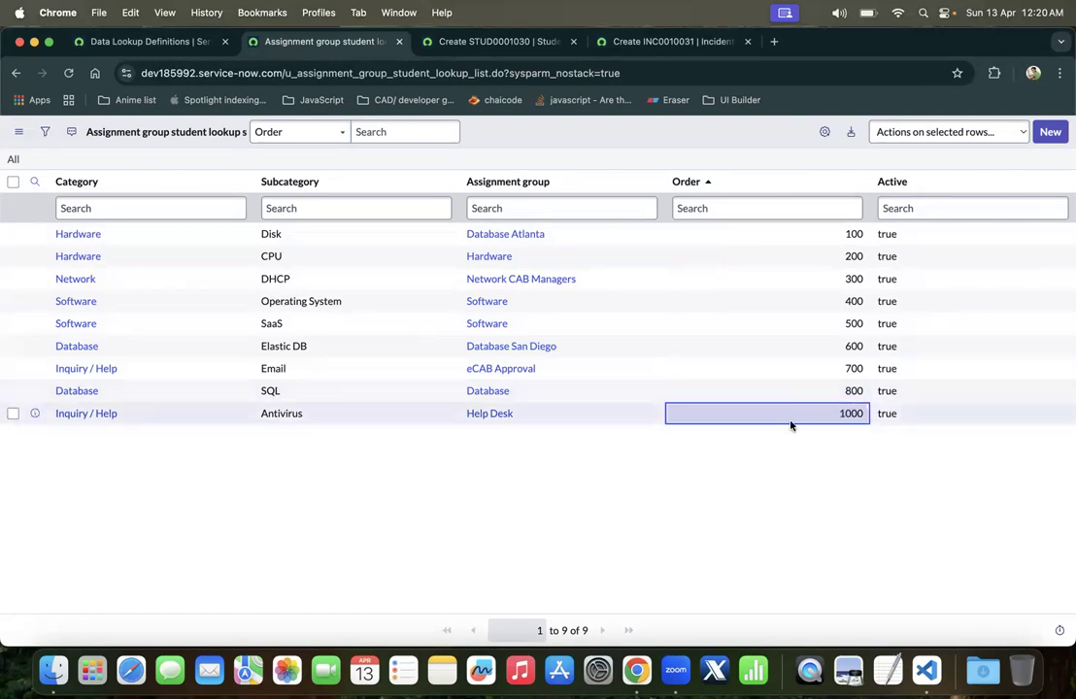
{"action": "double_click", "coordinate": [832, 412]}
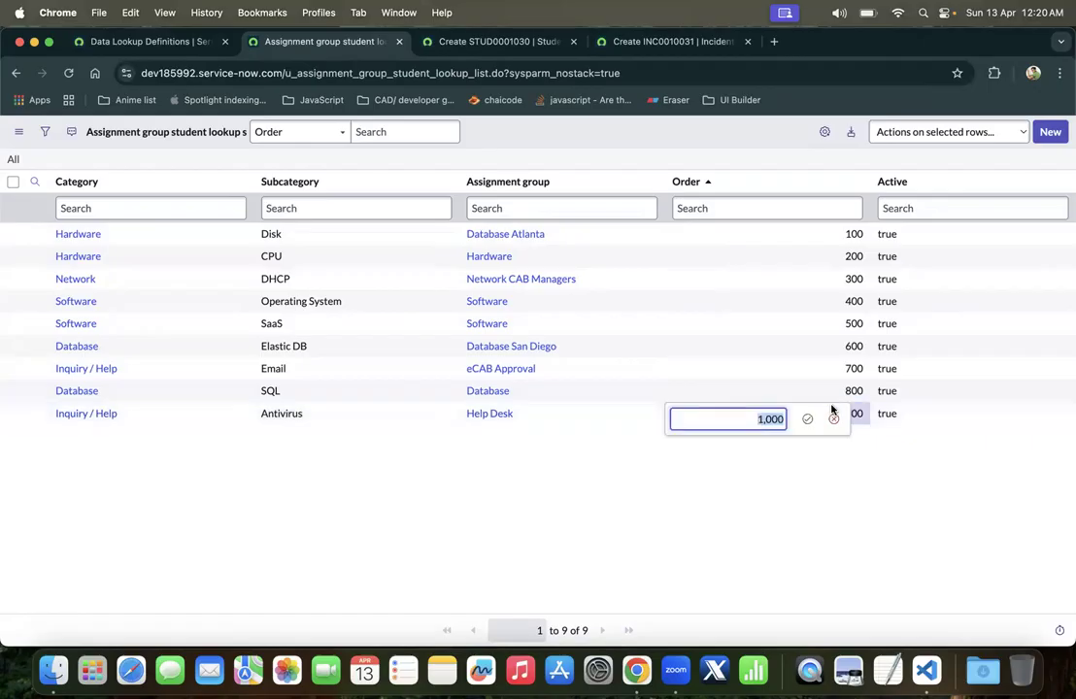
{"action": "type", "text": "900"}
{"action": "left_click", "coordinate": [808, 419]}
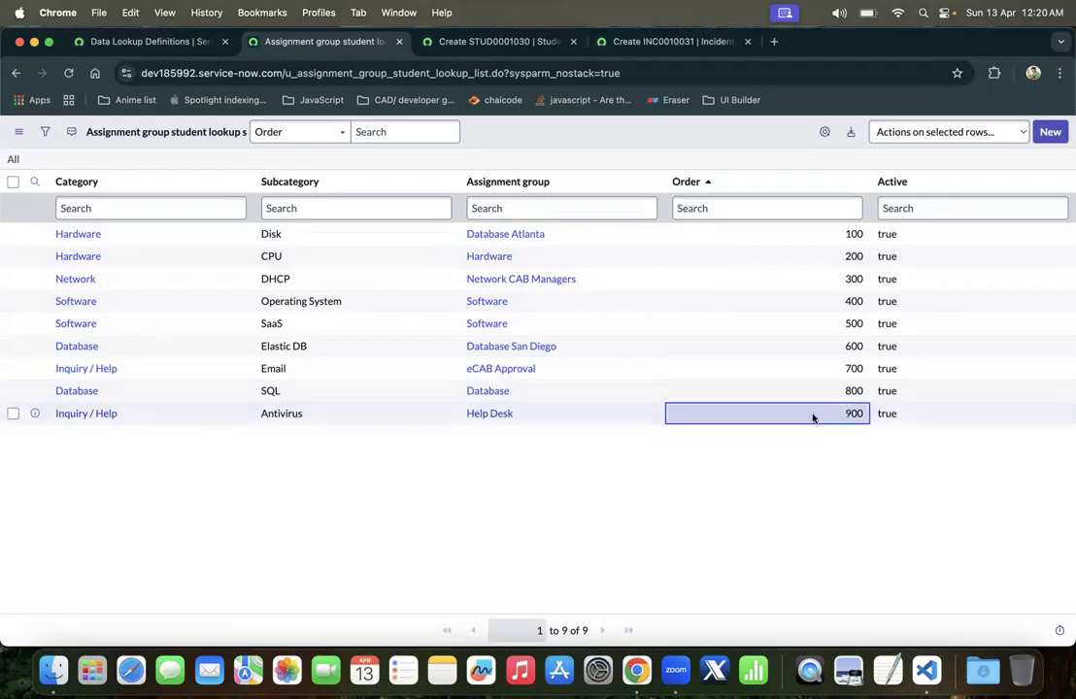
Review the Hardware Disk record's category, subcategory and assignment group, and compare them with the new student case task form
{"action": "left_click", "coordinate": [112, 232]}
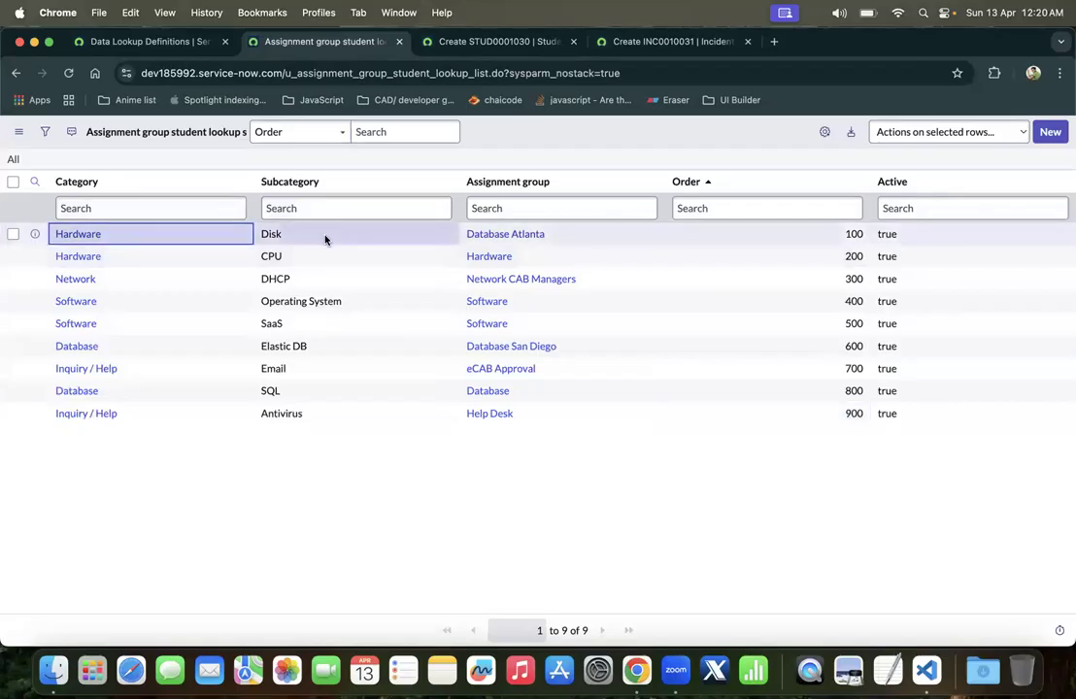
{"action": "left_click", "coordinate": [324, 237]}
{"action": "left_click", "coordinate": [613, 236]}
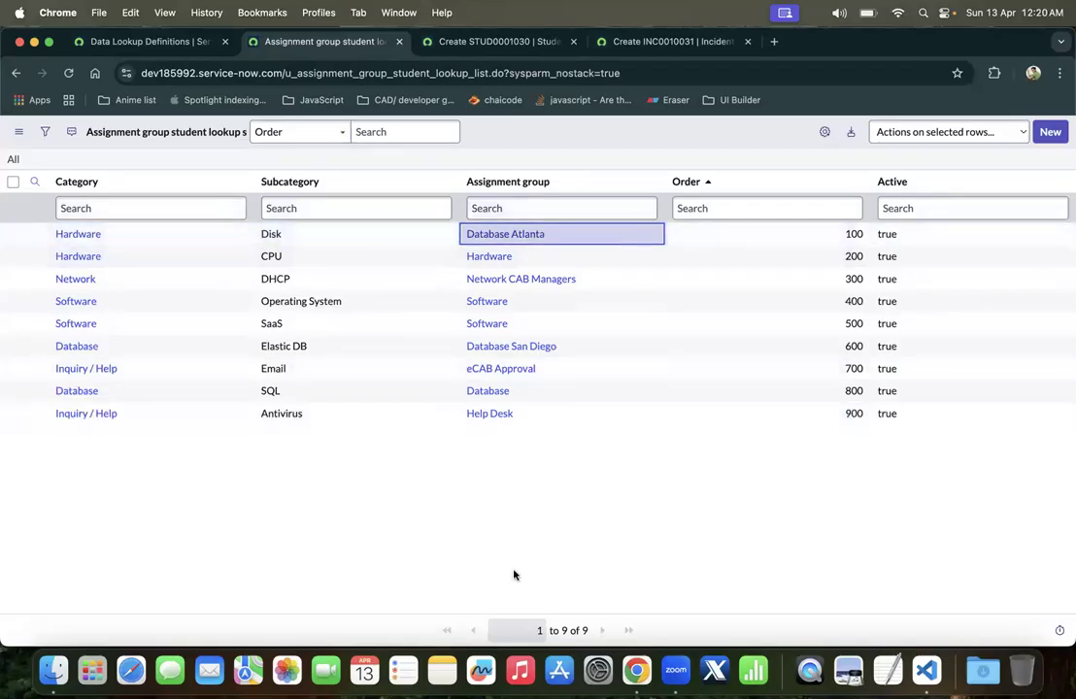
{"action": "left_click", "coordinate": [449, 42]}
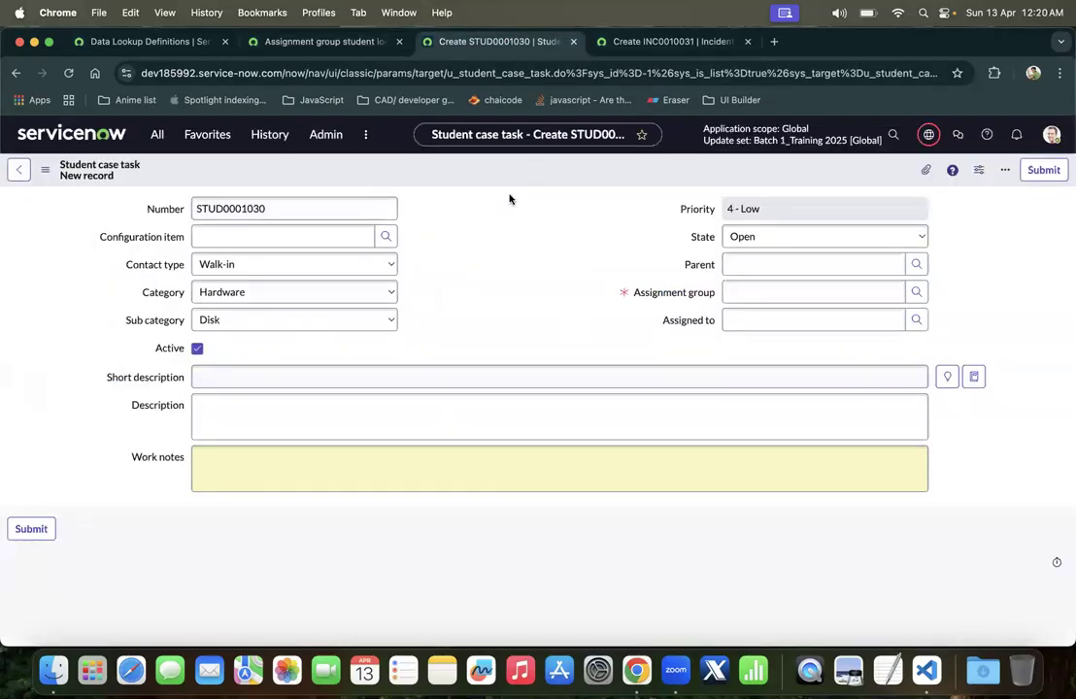
Find the Data Lookup Definitions module by filtering the navigator for "rules" and start a new definition record
{"action": "left_click", "coordinate": [146, 42]}
{"action": "left_click", "coordinate": [142, 174]}
{"action": "type", "text": "rules"}
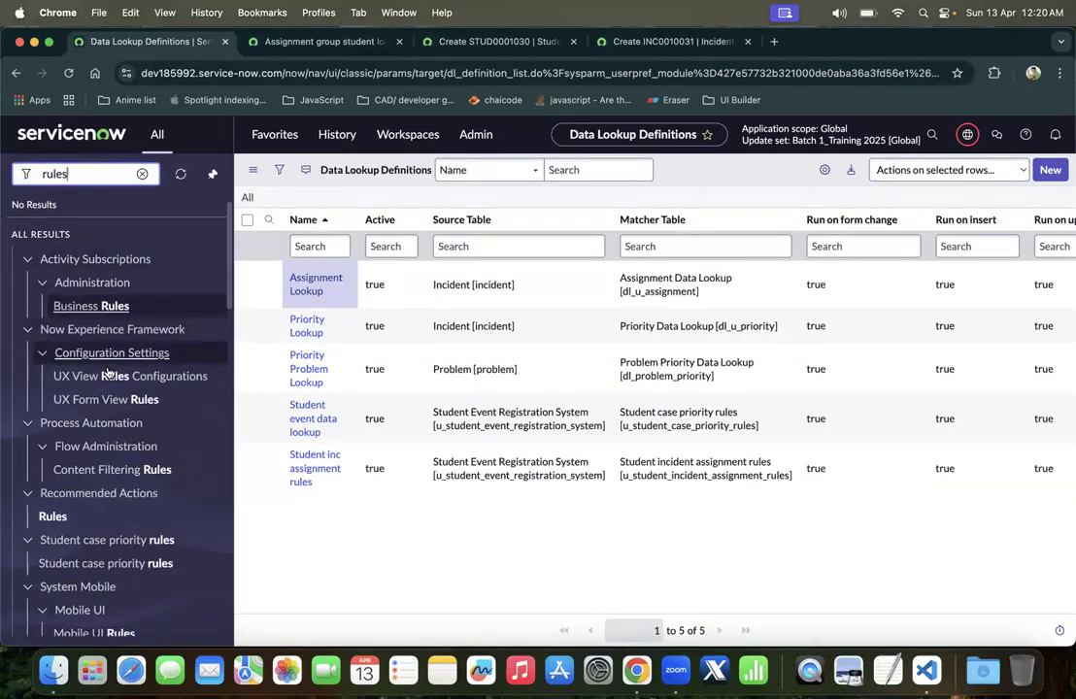
{"action": "scroll", "coordinate": [108, 372], "scroll_direction": "down", "scroll_amount": 5}
{"action": "scroll", "coordinate": [108, 371], "scroll_direction": "down", "scroll_amount": 5}
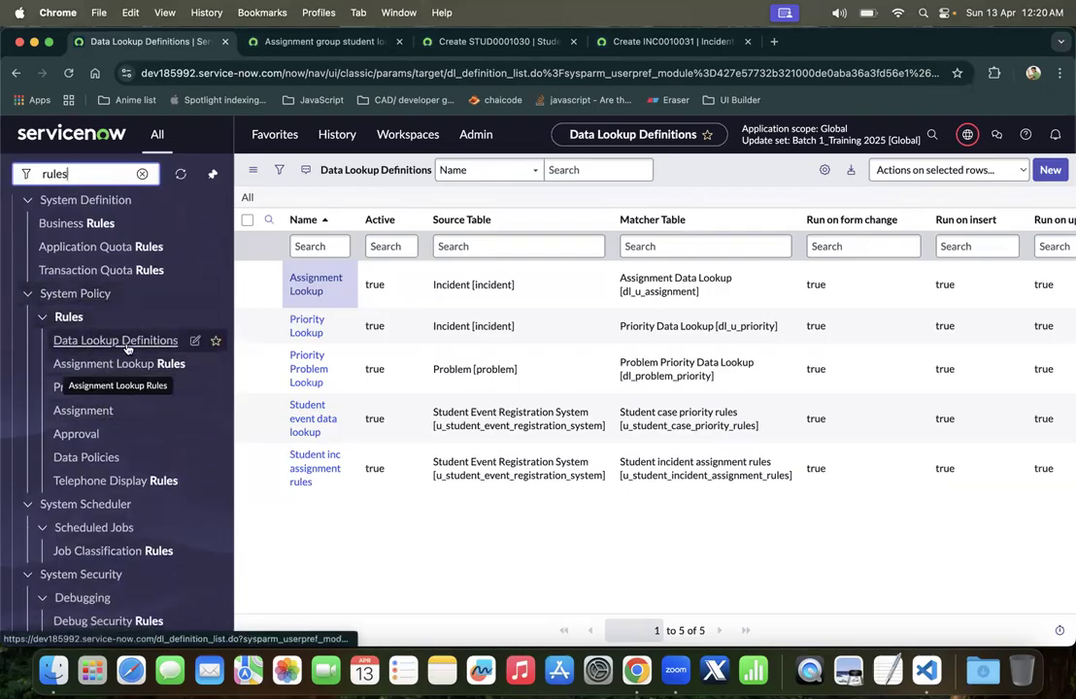
{"action": "left_click", "coordinate": [123, 346]}
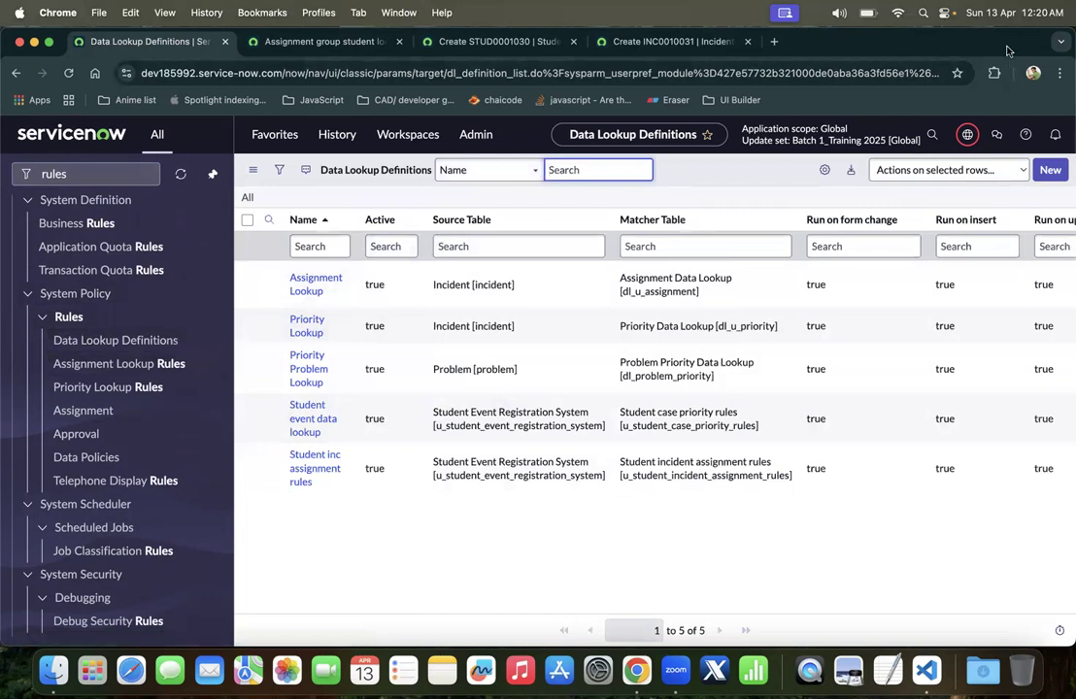
{"action": "left_click", "coordinate": [1049, 169]}
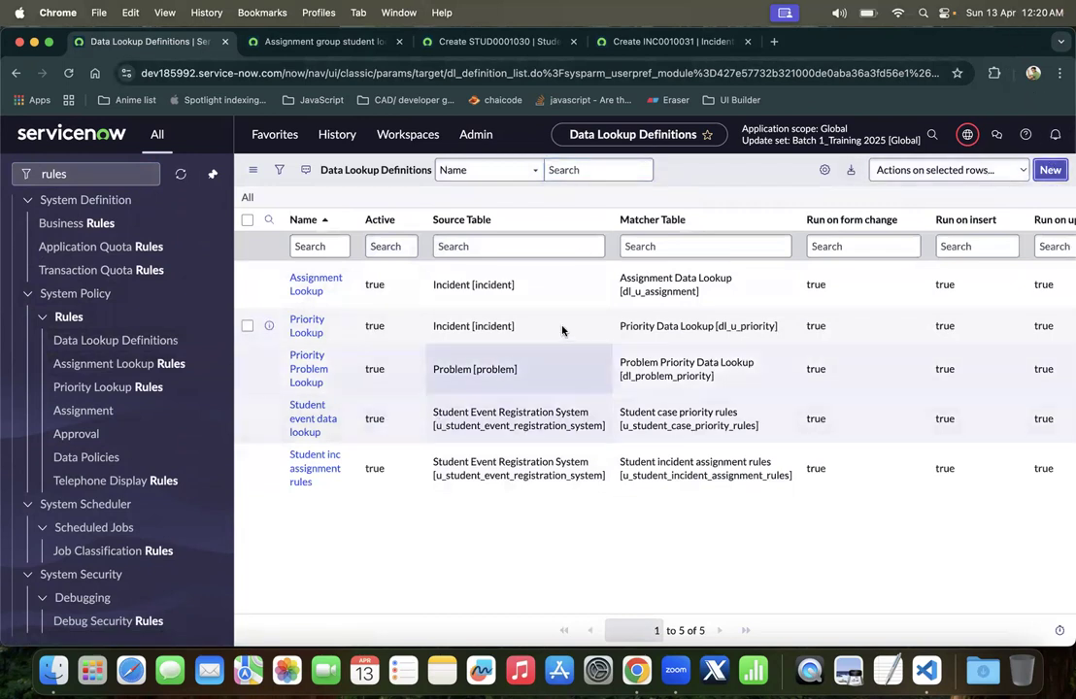
{"action": "left_click", "coordinate": [298, 247]}
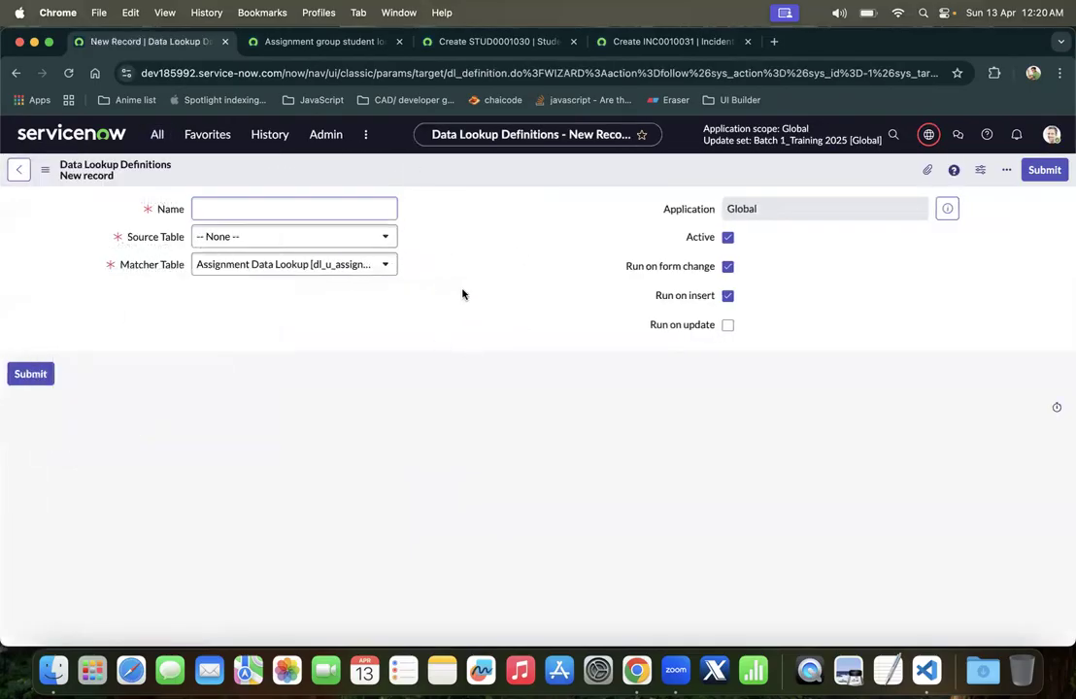
Check the table name on the student case task form and set the definition's source table to Student case task [u_student_case_task]
{"action": "left_click", "coordinate": [233, 238]}
{"action": "left_click", "coordinate": [670, 41]}
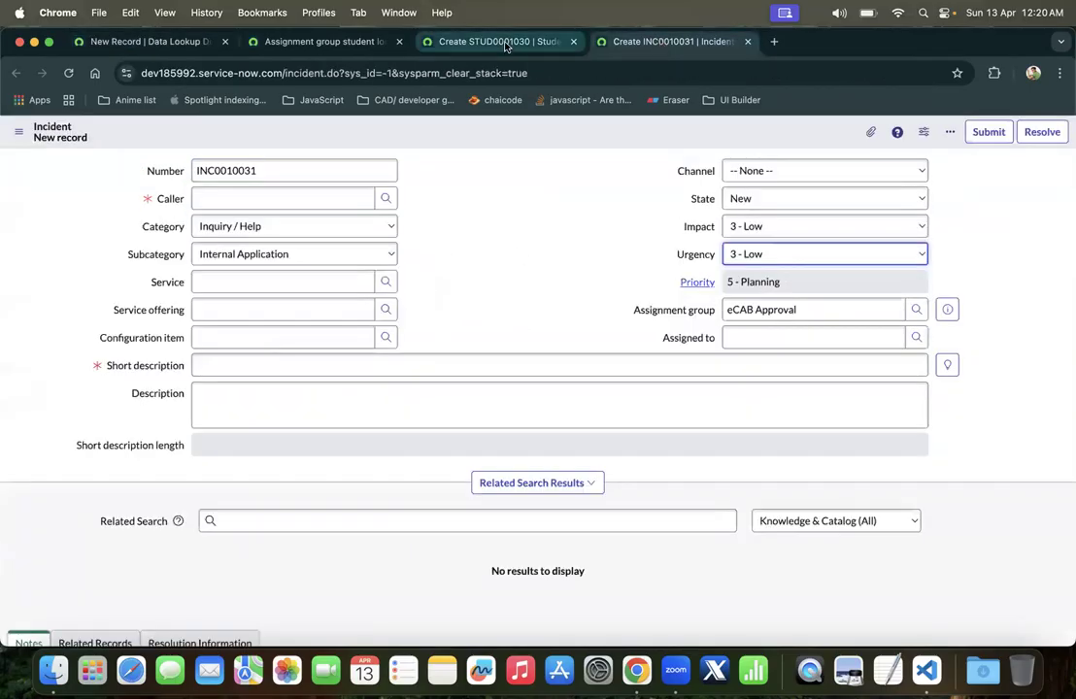
{"action": "left_click", "coordinate": [496, 40]}
{"action": "double_click", "coordinate": [485, 76]}
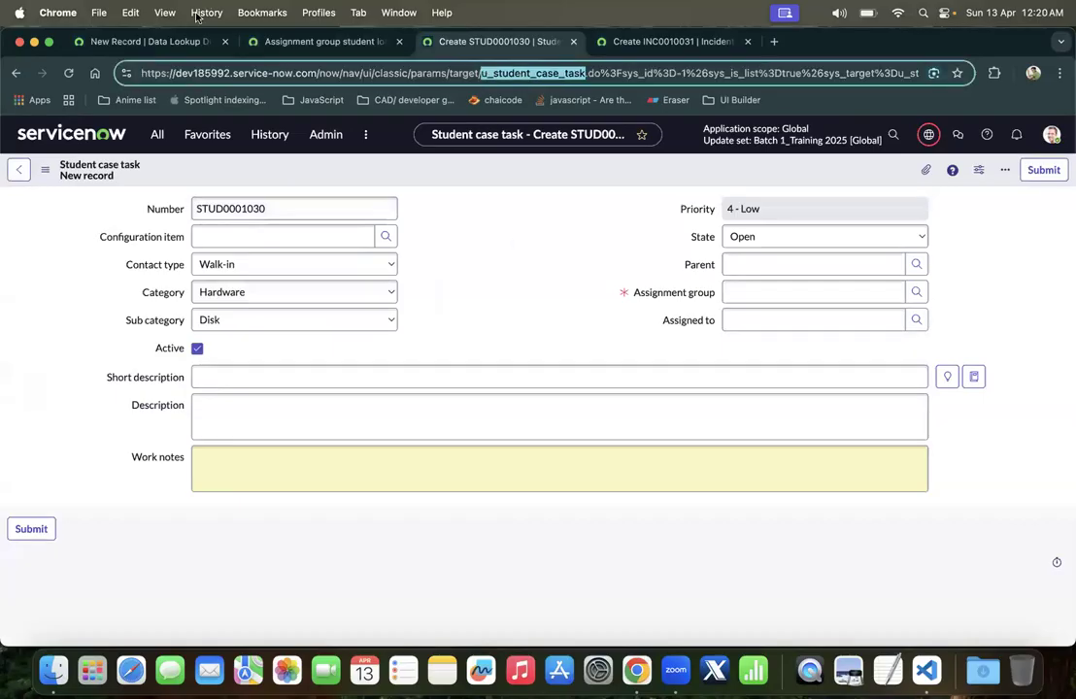
{"action": "left_click", "coordinate": [146, 41]}
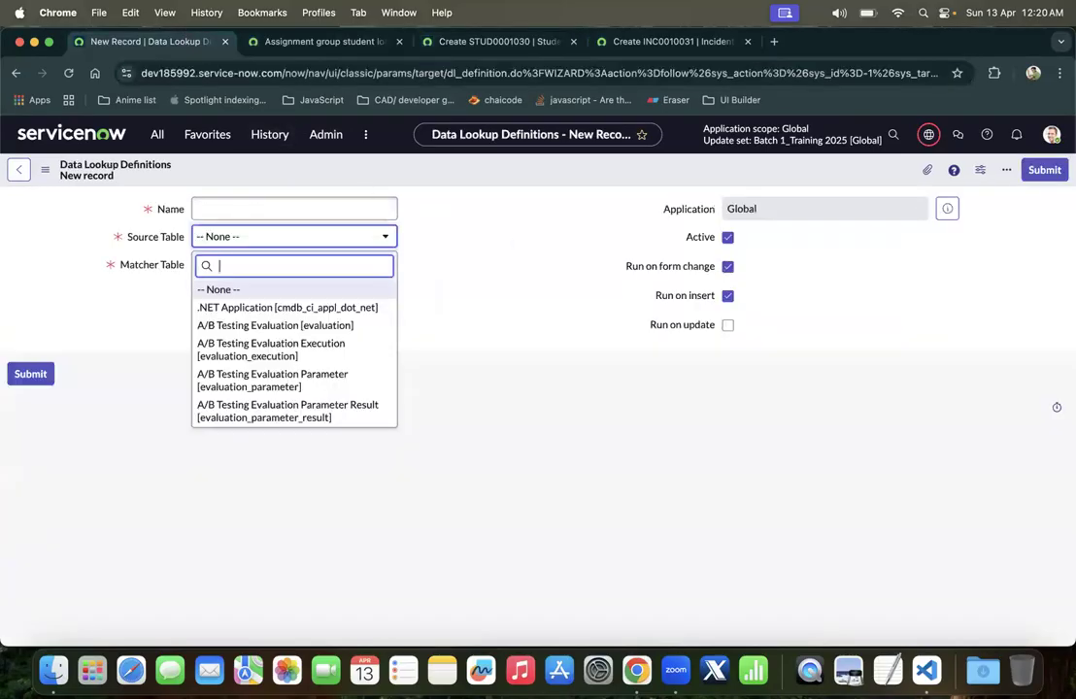
{"action": "type", "text": "stude"}
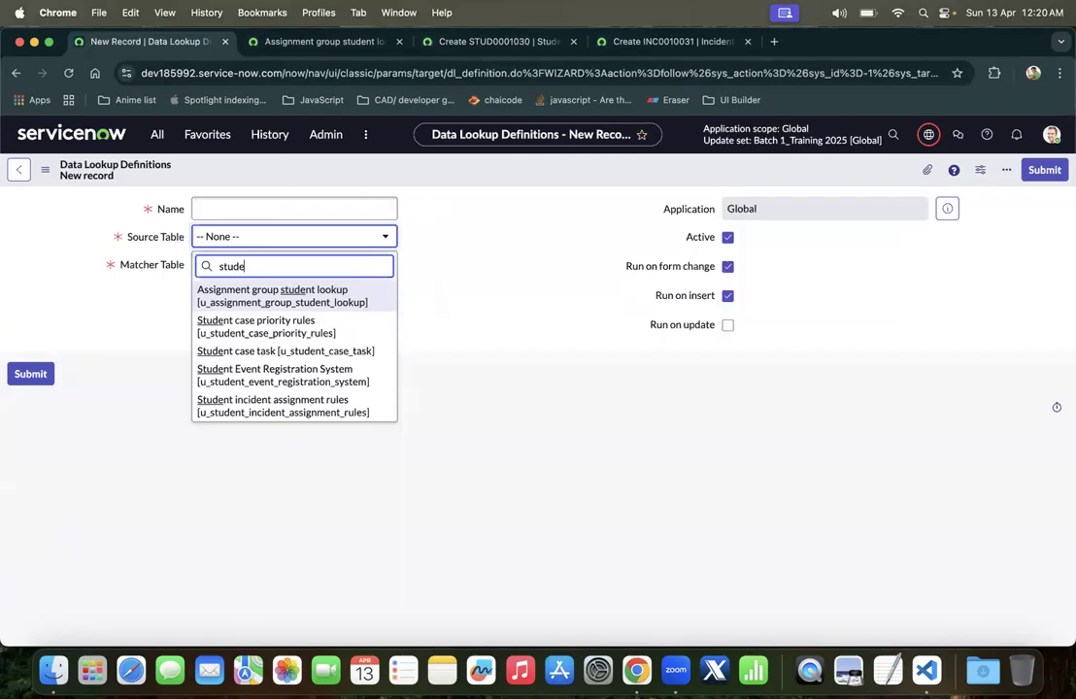
{"action": "type", "text": "nt case"}
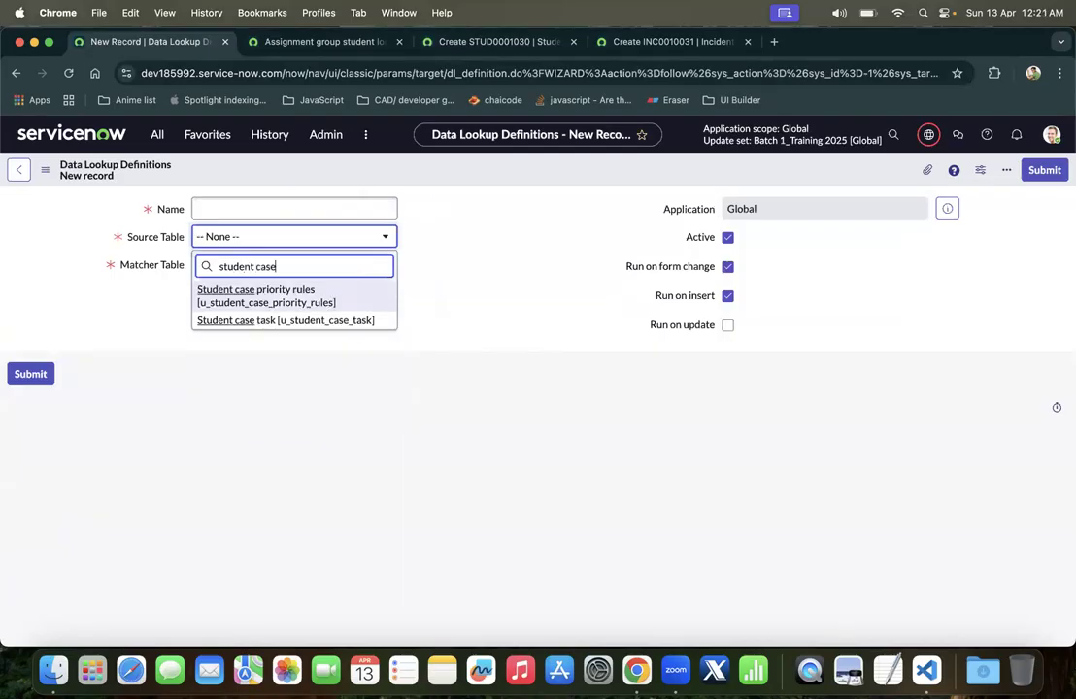
{"action": "left_click", "coordinate": [357, 320]}
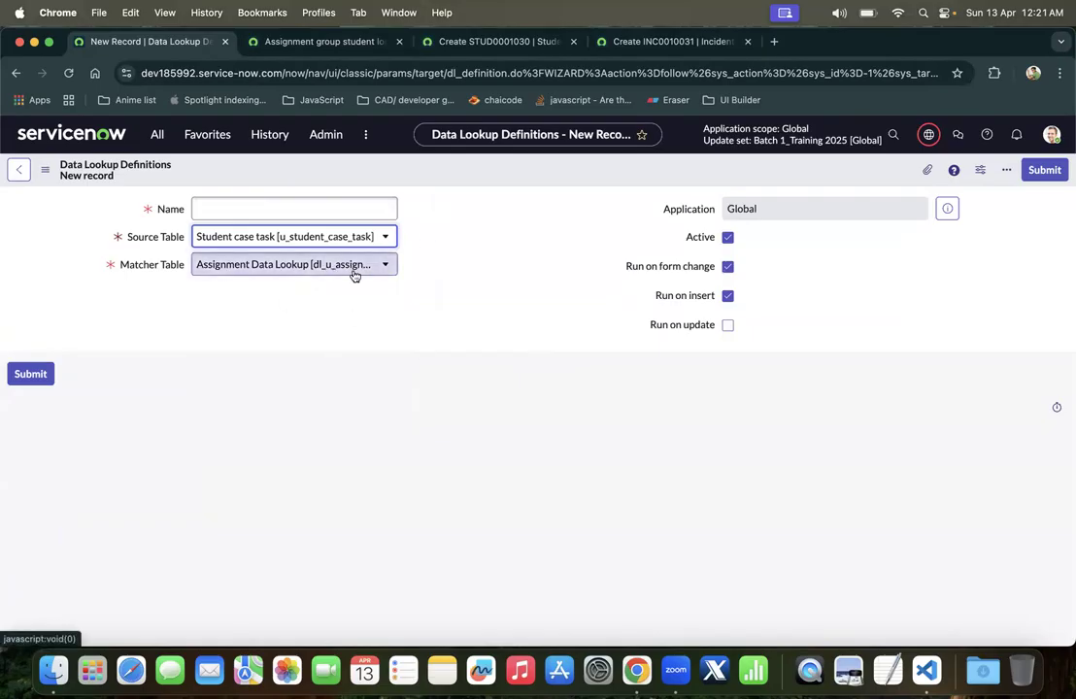
Set the matcher table to Assignment group student lookup [u_assignment_group_student_lookup] and name the definition "Student case assignment rules"
{"action": "left_click", "coordinate": [356, 273]}
{"action": "scroll", "coordinate": [301, 419], "scroll_direction": "down", "scroll_amount": 1}
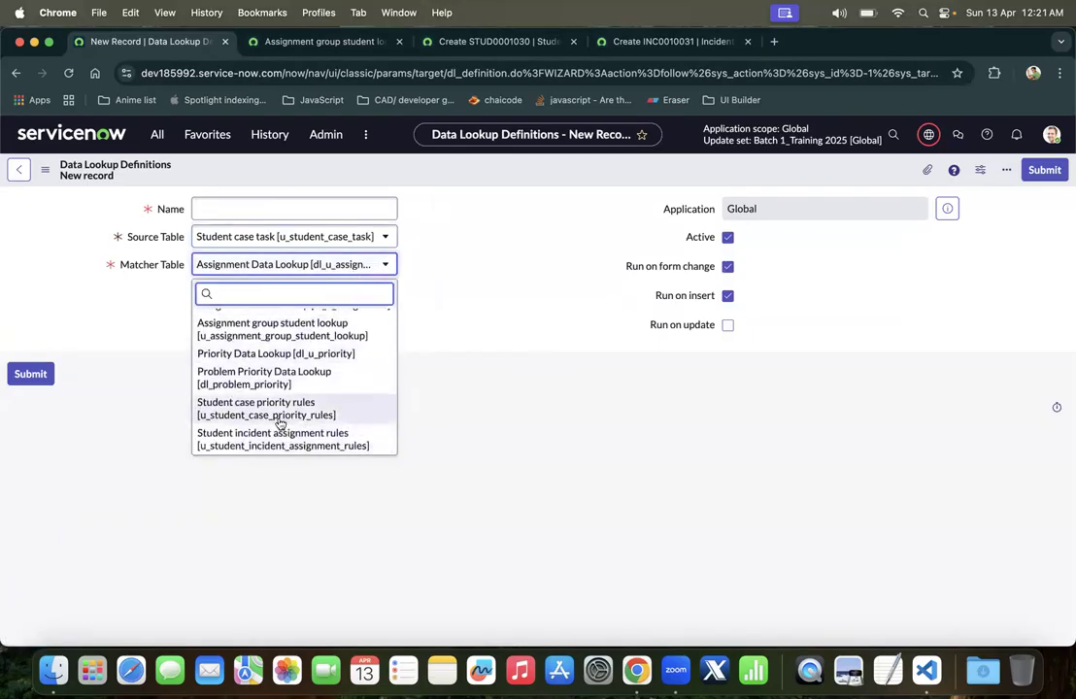
{"action": "scroll", "coordinate": [267, 421], "scroll_direction": "up", "scroll_amount": 2}
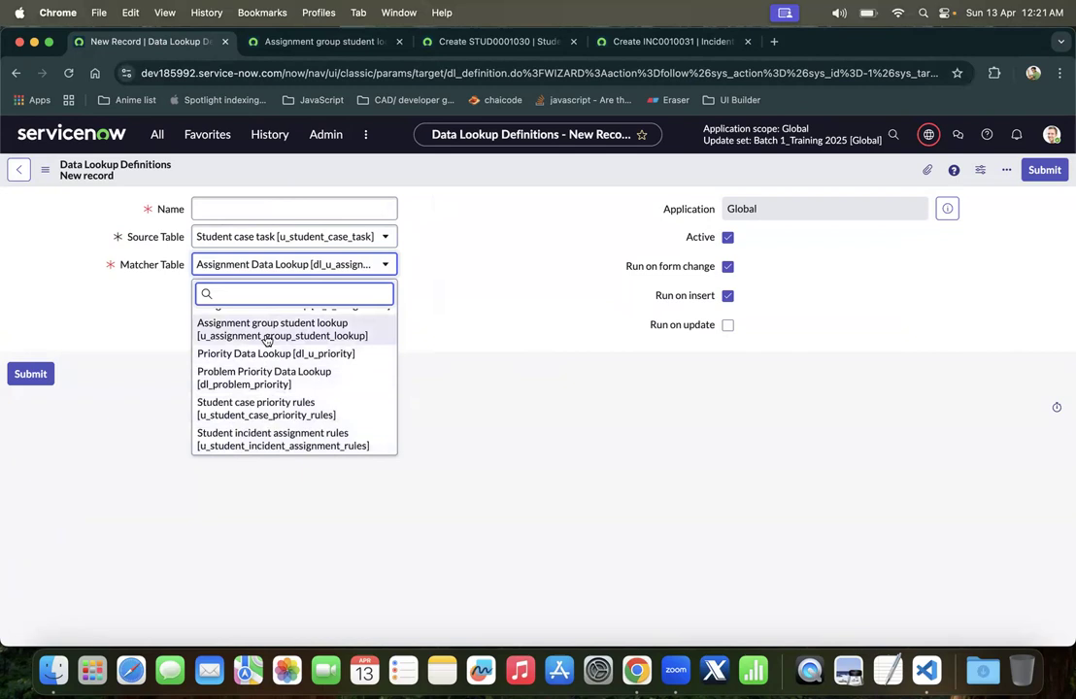
{"action": "left_click", "coordinate": [325, 40]}
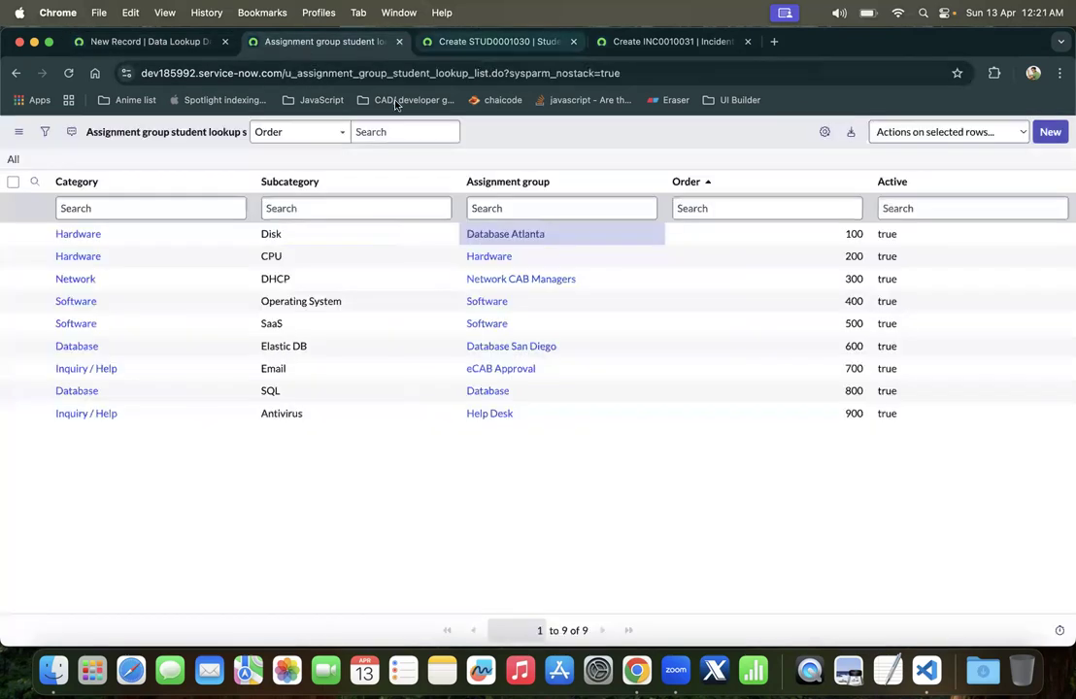
{"action": "double_click", "coordinate": [346, 74]}
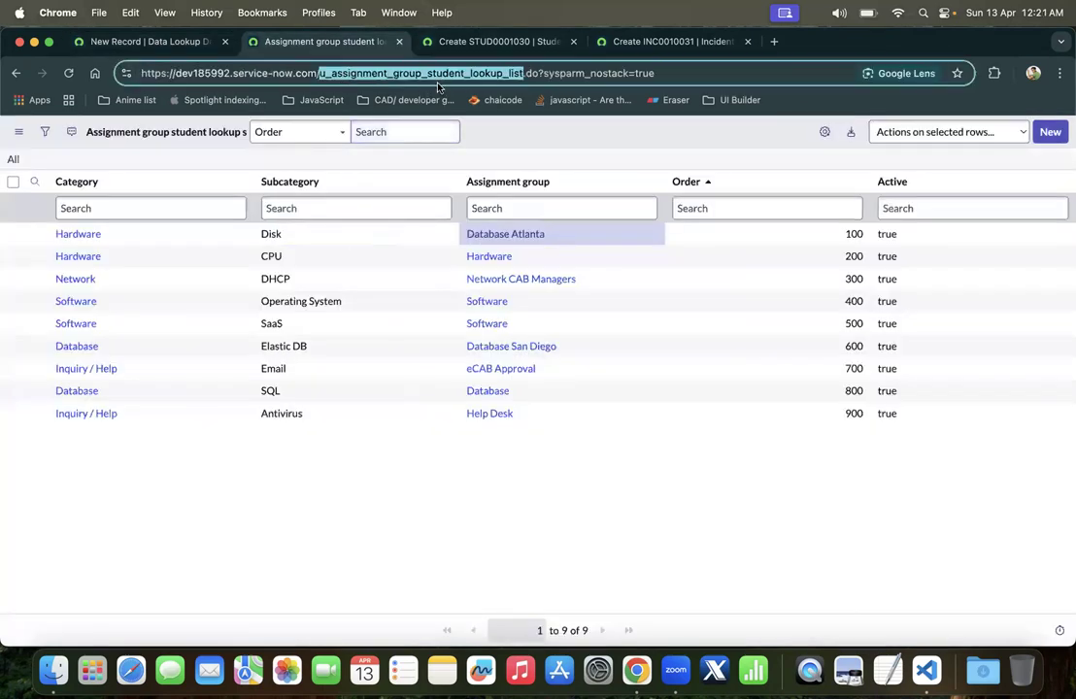
{"action": "left_click", "coordinate": [156, 40]}
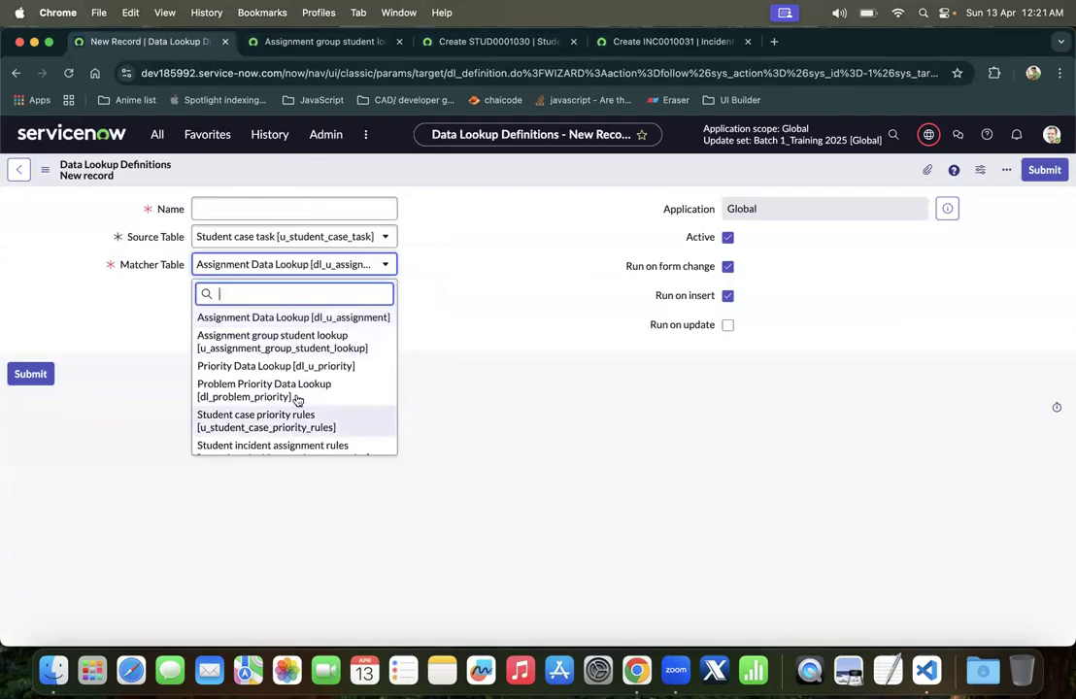
{"action": "left_click", "coordinate": [270, 351]}
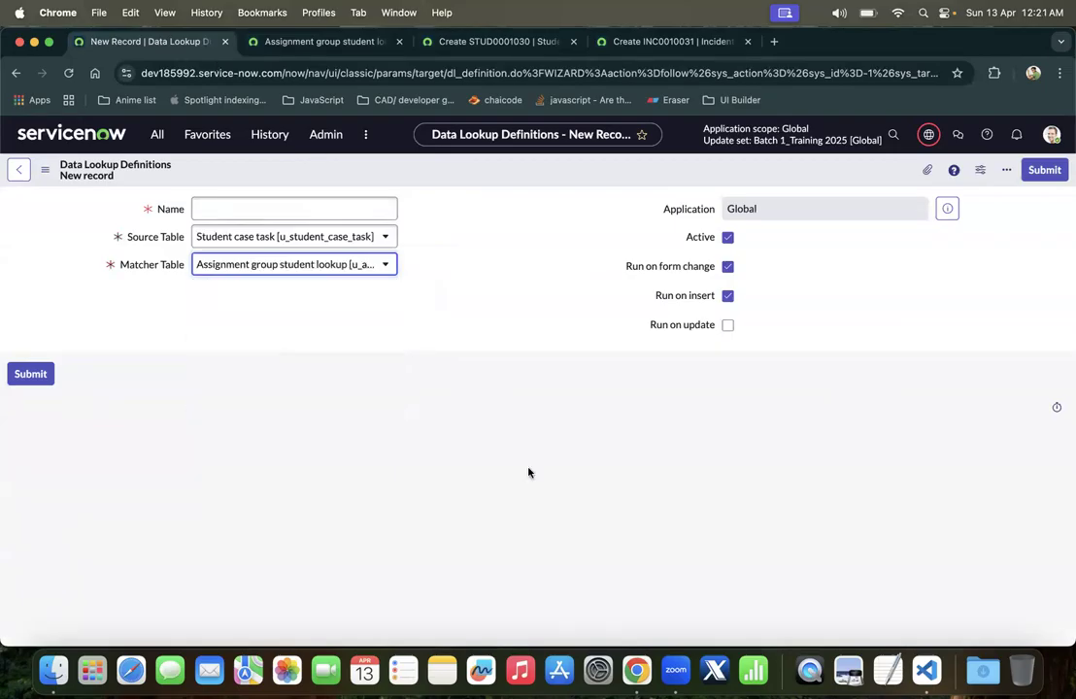
{"action": "left_click", "coordinate": [289, 208]}
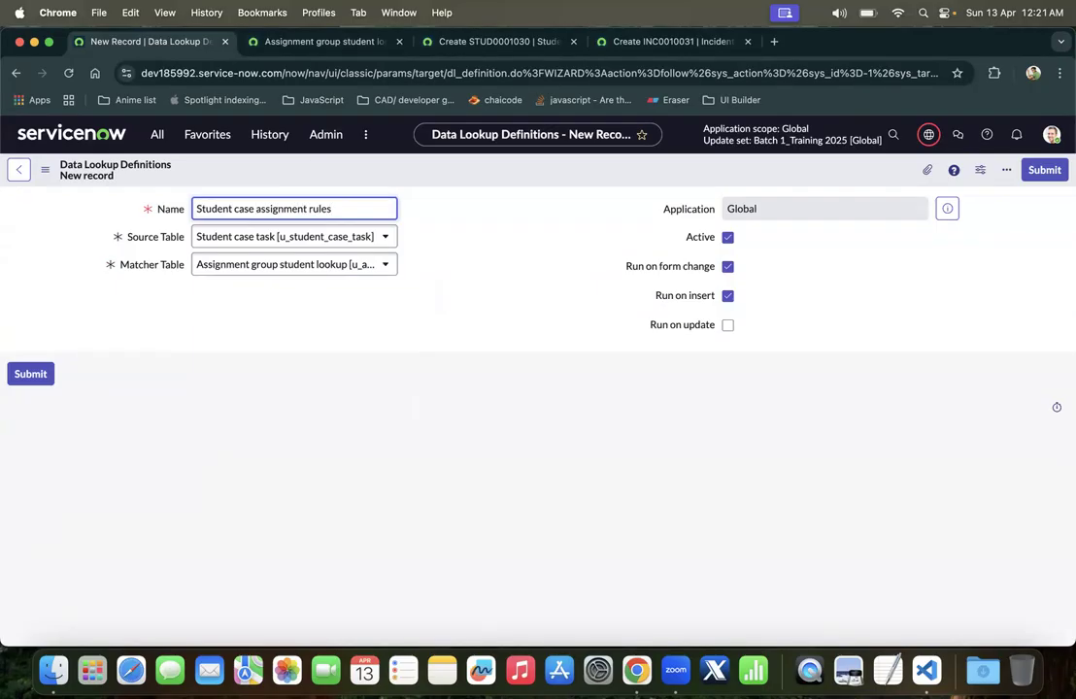
Enable Run on update for the Student case assignment rules definition, then save it and load its related lists
{"action": "left_click", "coordinate": [372, 327]}
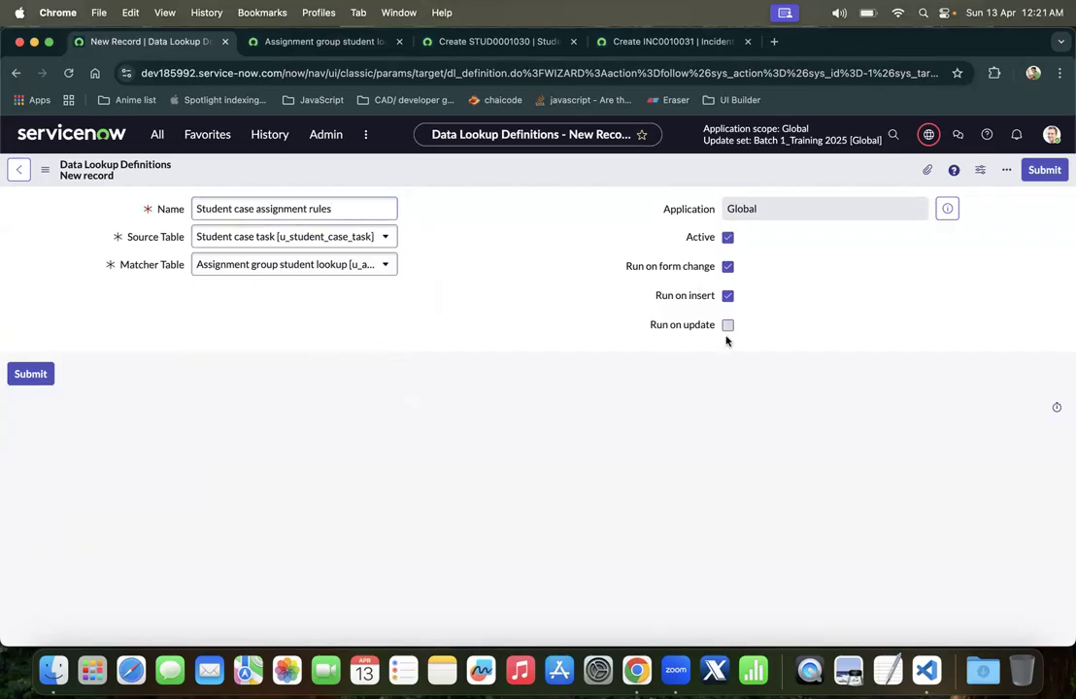
{"action": "right_click", "coordinate": [453, 171]}
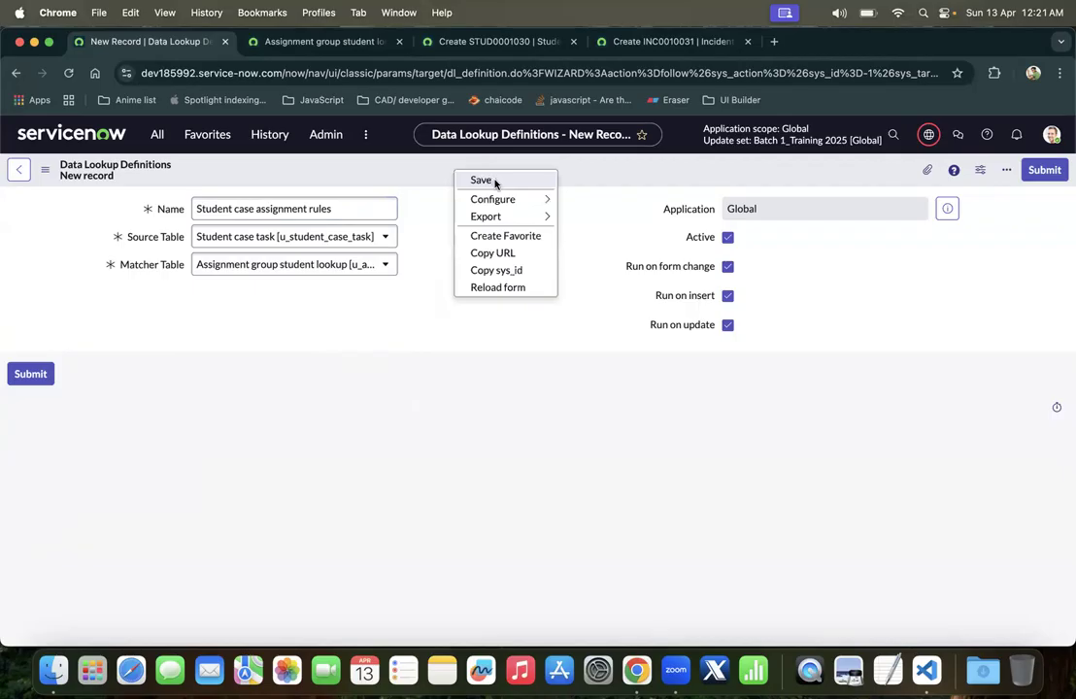
{"action": "left_click", "coordinate": [482, 181]}
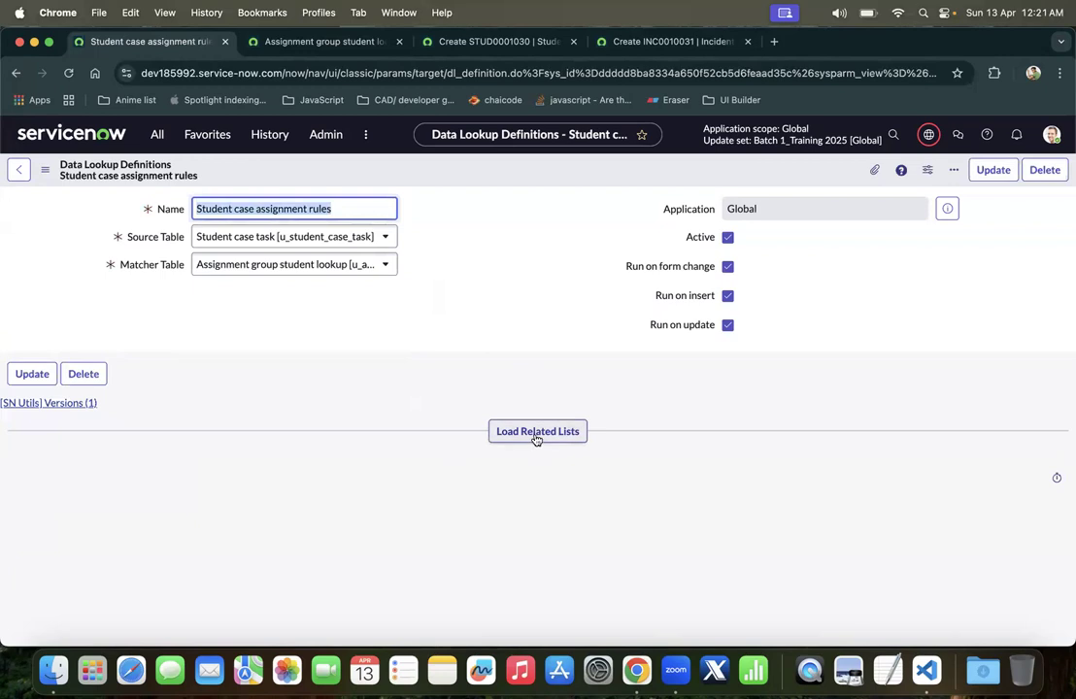
{"action": "left_click", "coordinate": [536, 433]}
{"action": "scroll", "coordinate": [370, 345], "scroll_direction": "down", "scroll_amount": 1}
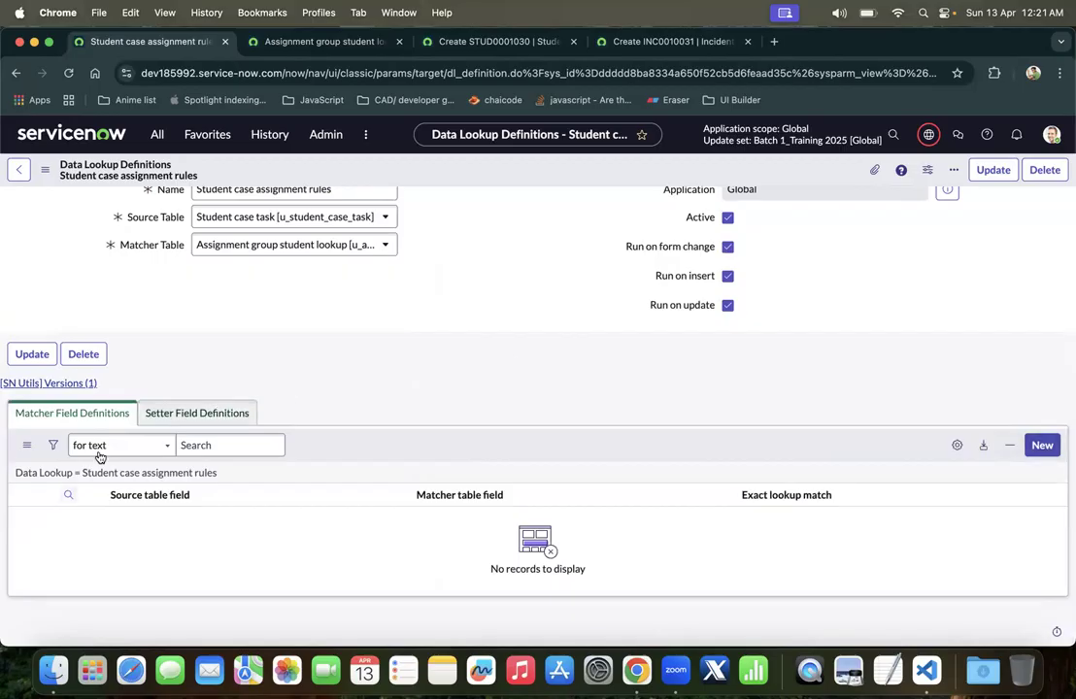
Add a matcher field definition that maps the source table field Category to the matcher table field Category
{"action": "left_click", "coordinate": [1042, 444]}
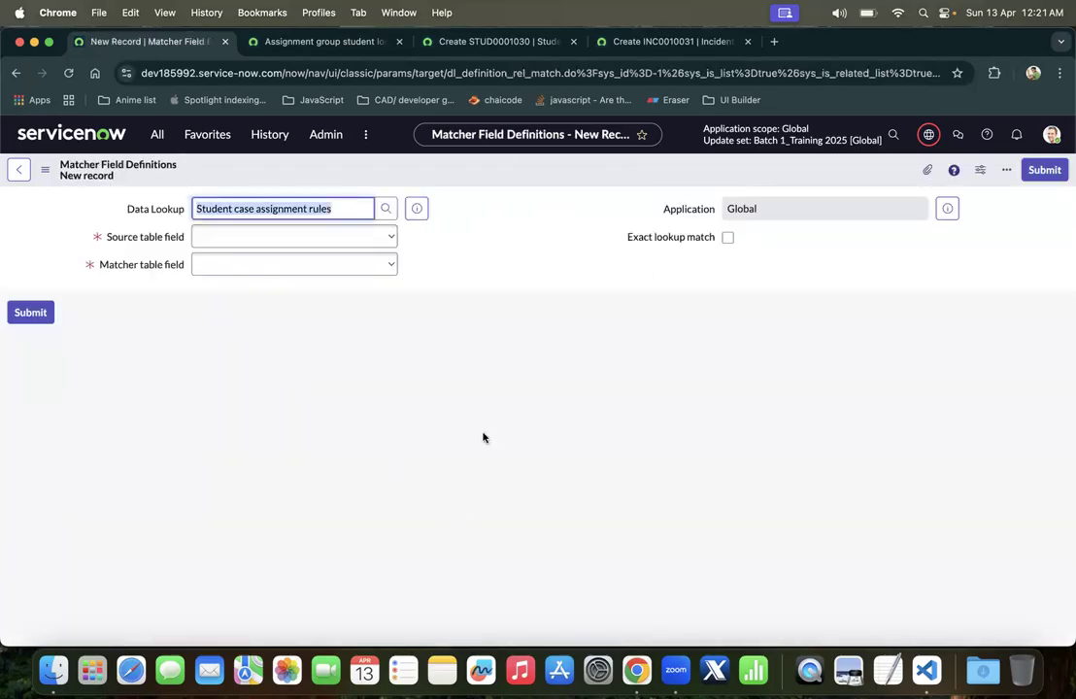
{"action": "left_click", "coordinate": [251, 239]}
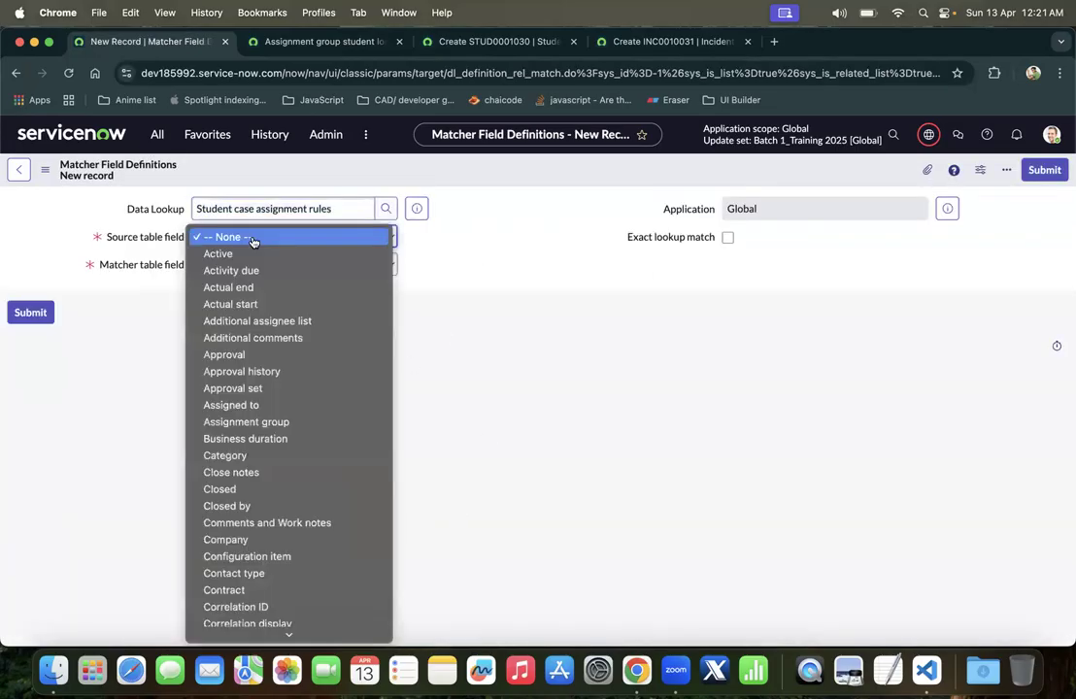
{"action": "left_click", "coordinate": [251, 239]}
{"action": "left_click", "coordinate": [283, 239]}
{"action": "scroll", "coordinate": [292, 487], "scroll_direction": "down", "scroll_amount": 3}
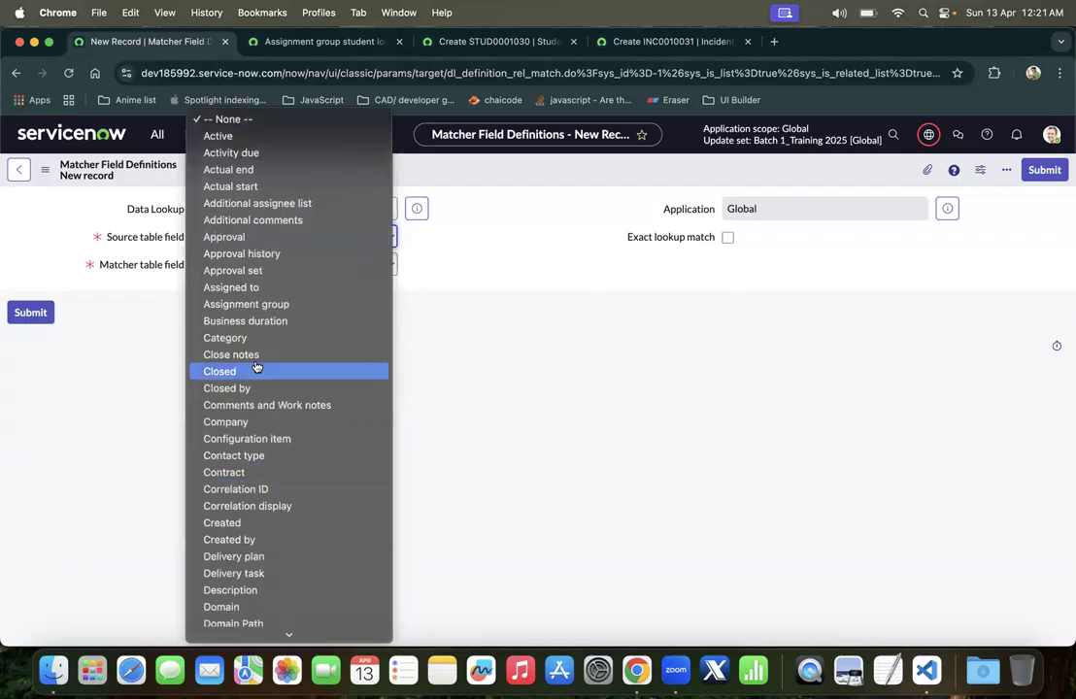
{"action": "scroll", "coordinate": [268, 365], "scroll_direction": "down", "scroll_amount": 1}
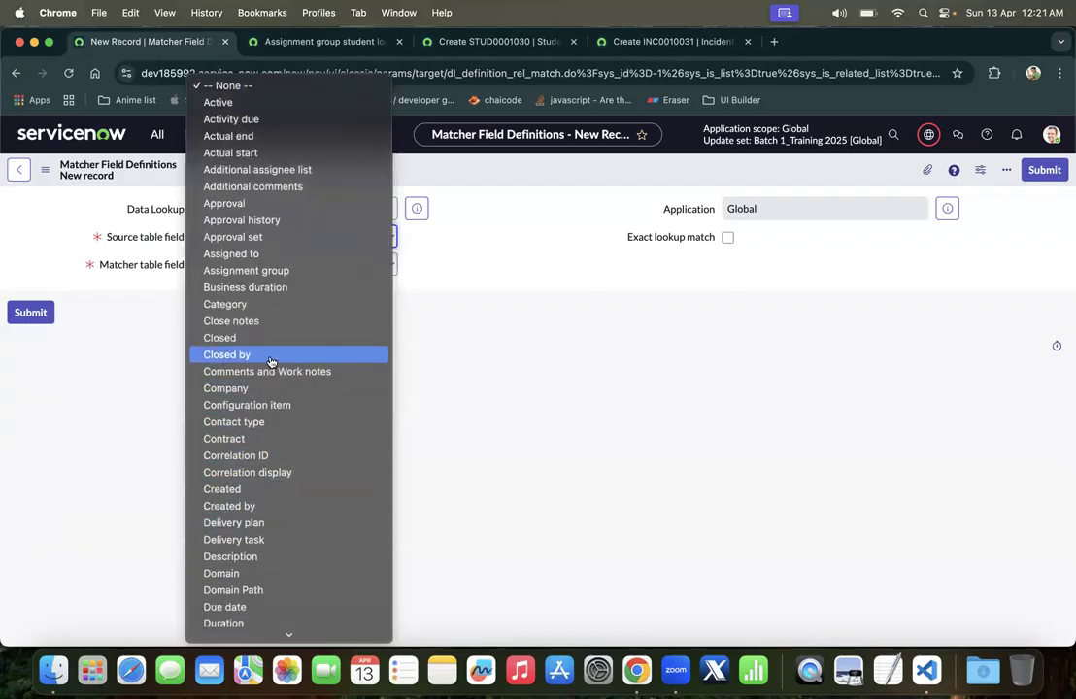
{"action": "left_click", "coordinate": [254, 303]}
{"action": "left_click", "coordinate": [272, 268]}
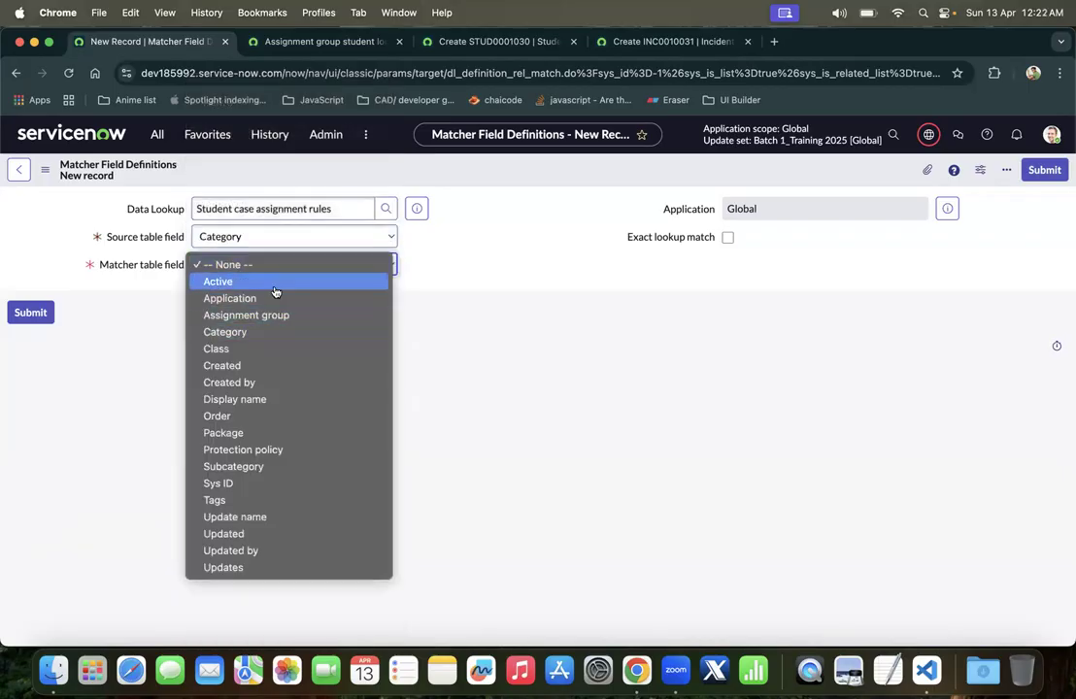
{"action": "left_click", "coordinate": [243, 333]}
{"action": "left_click", "coordinate": [30, 313]}
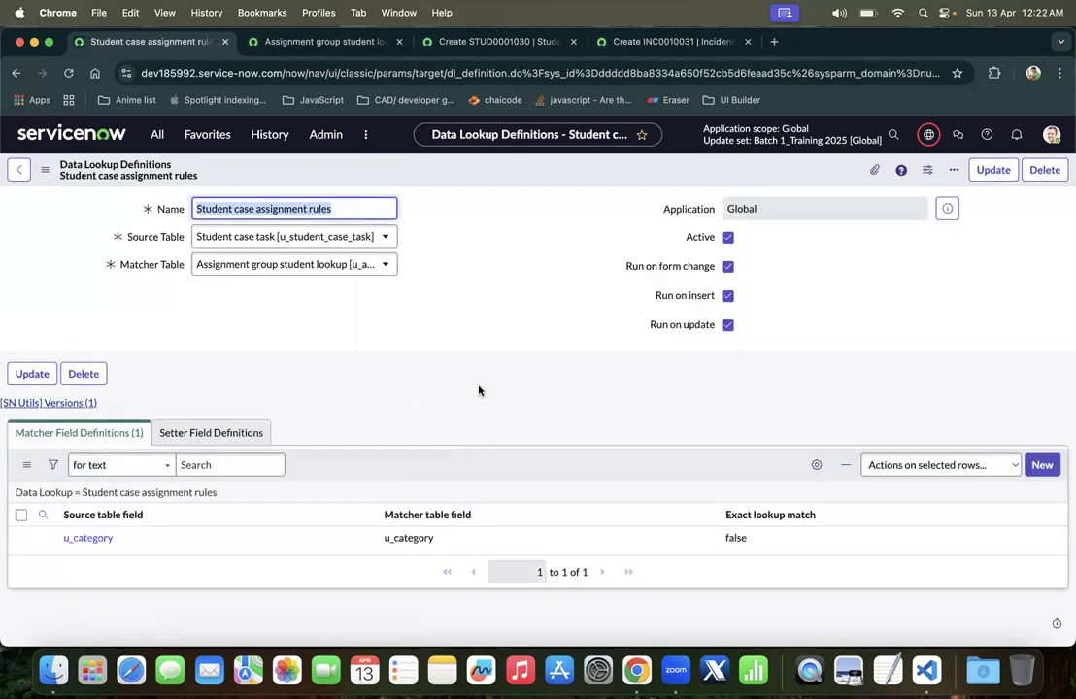
Add a second matcher field definition mapping the source field Sub category to the matcher field Subcategory
{"action": "left_click", "coordinate": [1041, 465]}
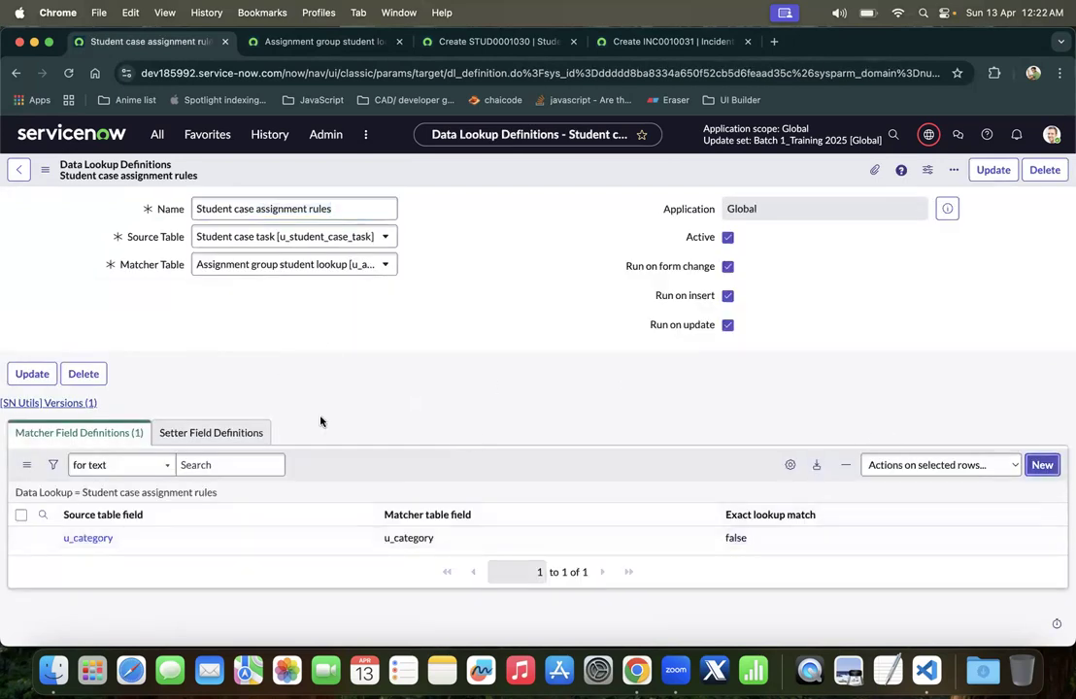
{"action": "left_click", "coordinate": [276, 238]}
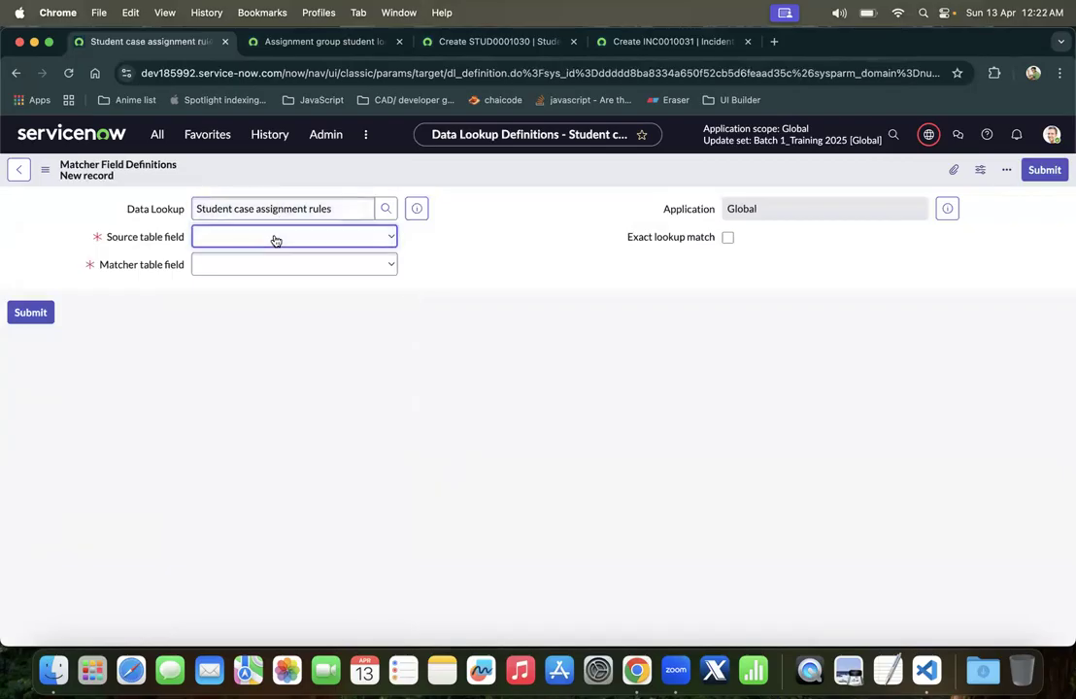
{"action": "left_click", "coordinate": [276, 238]}
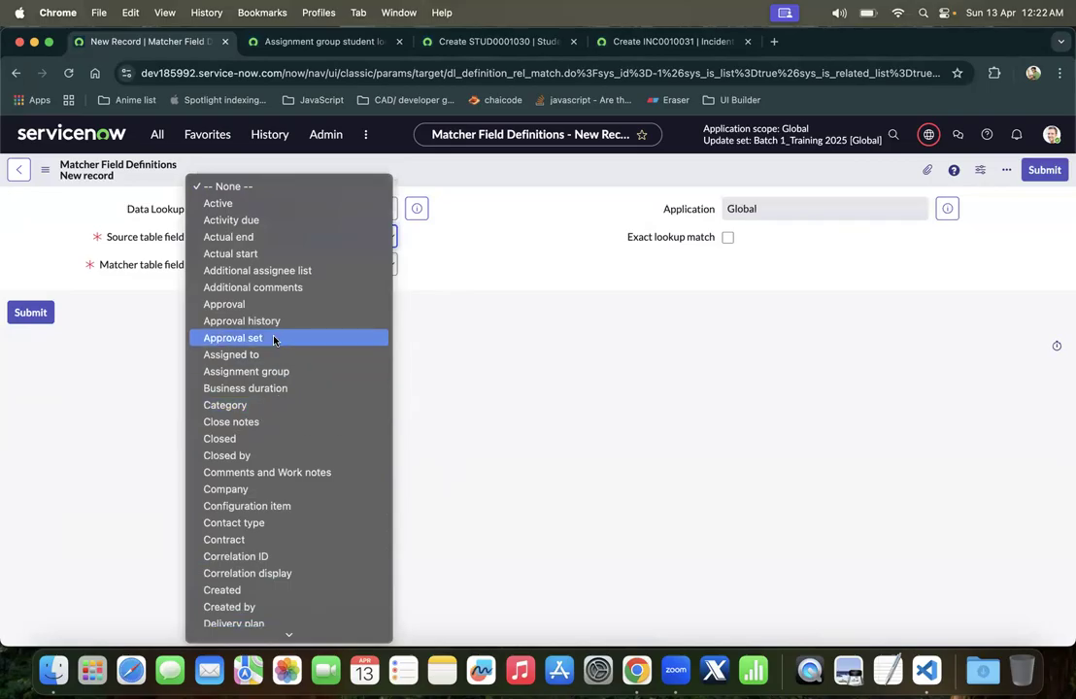
{"action": "scroll", "coordinate": [276, 338], "scroll_direction": "down", "scroll_amount": 3}
{"action": "scroll", "coordinate": [274, 339], "scroll_direction": "down", "scroll_amount": 10}
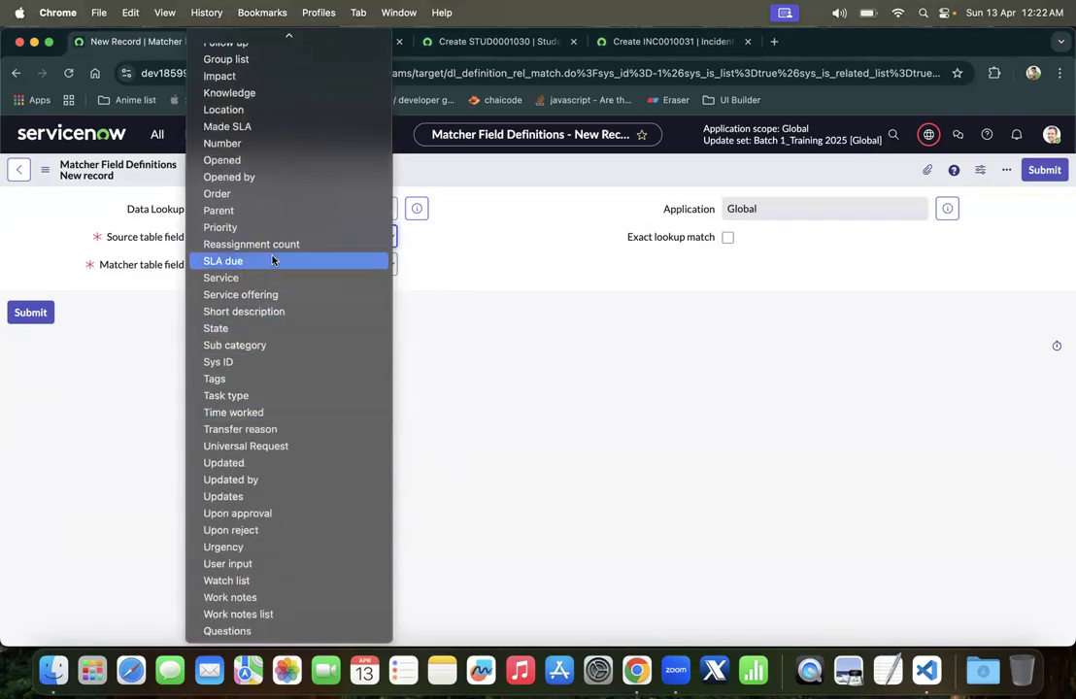
{"action": "scroll", "coordinate": [273, 260], "scroll_direction": "up", "scroll_amount": 1}
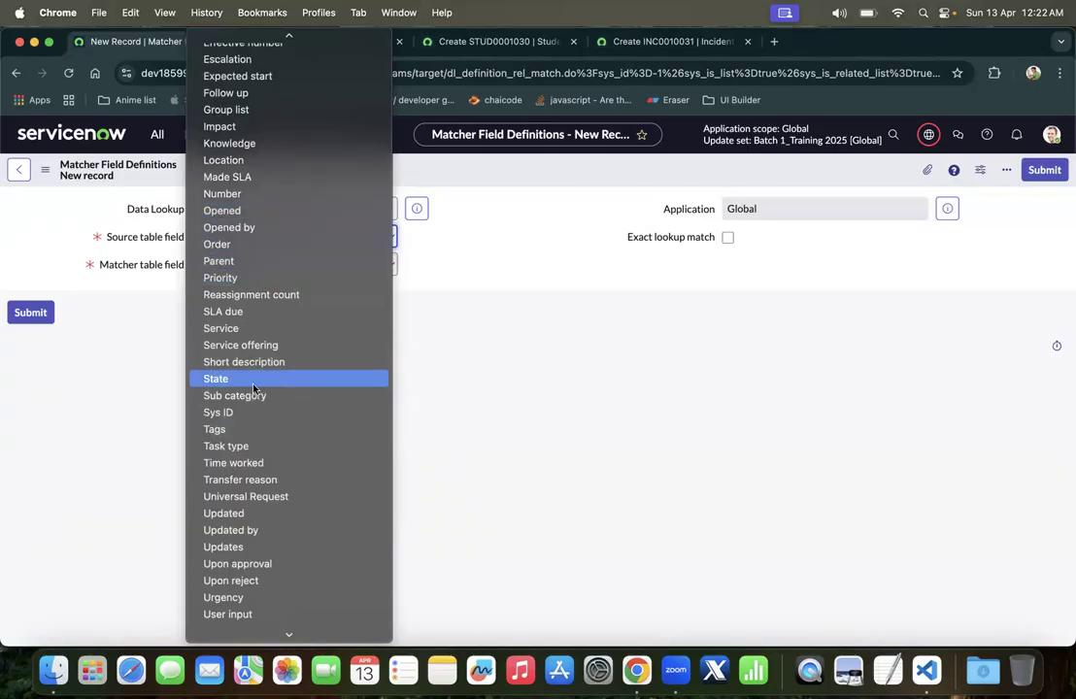
{"action": "left_click", "coordinate": [257, 394]}
{"action": "left_click", "coordinate": [254, 268]}
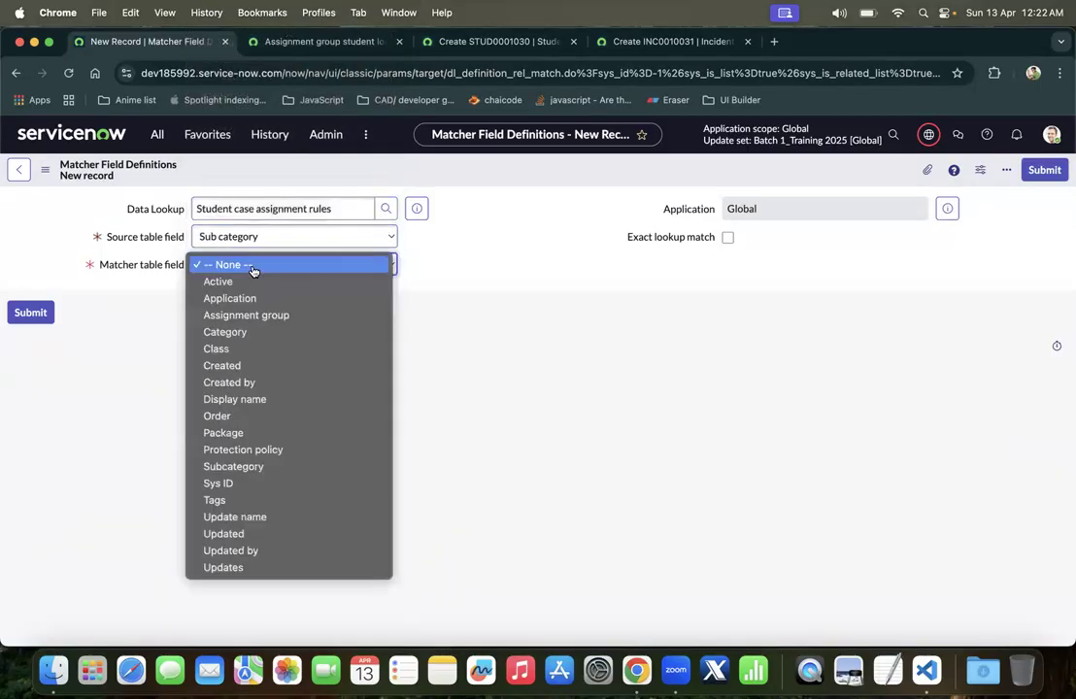
{"action": "left_click", "coordinate": [455, 445]}
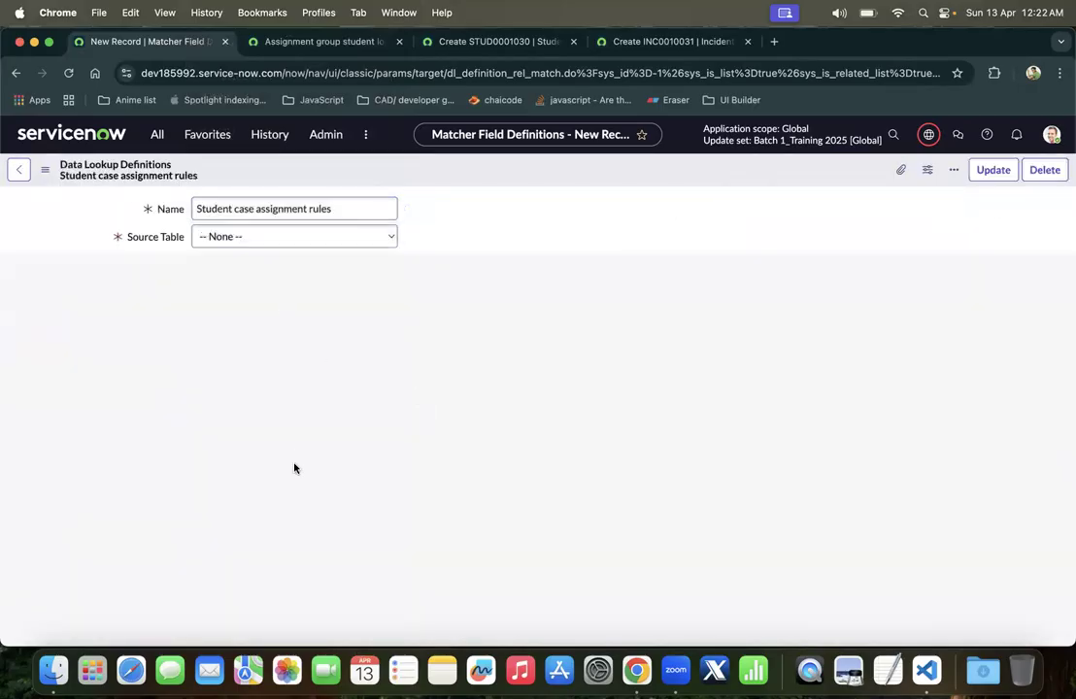
Check the lookup list's columns and add a setter field definition mapping Assignment group to Assignment group with Always replace enabled
{"action": "left_click", "coordinate": [312, 42]}
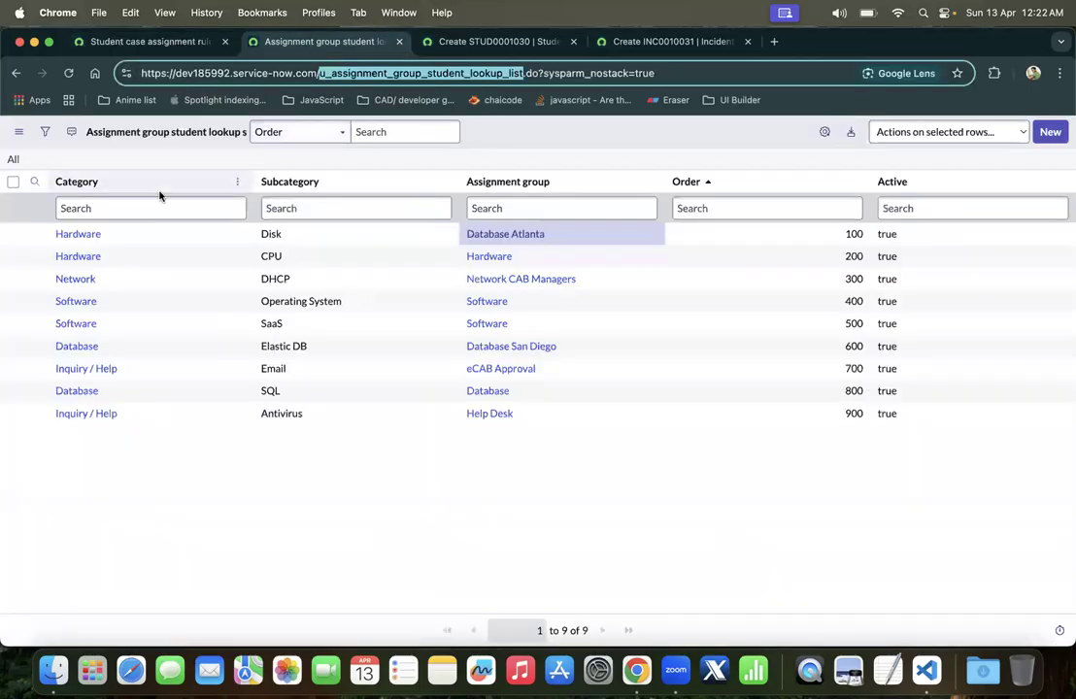
{"action": "left_click", "coordinate": [148, 42]}
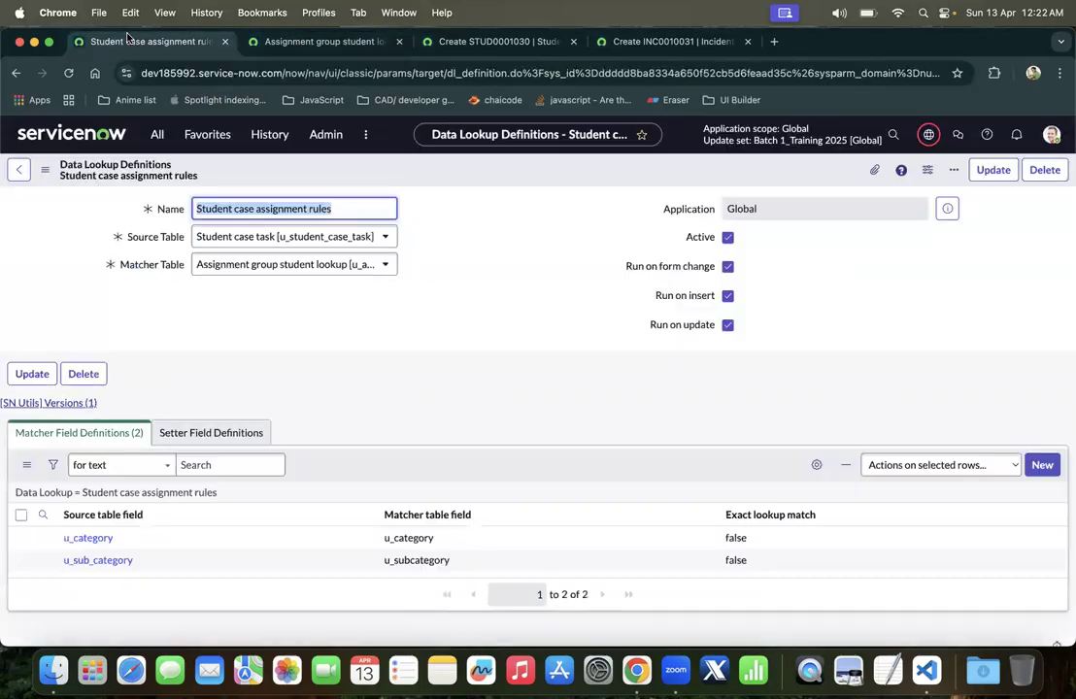
{"action": "left_click", "coordinate": [231, 420]}
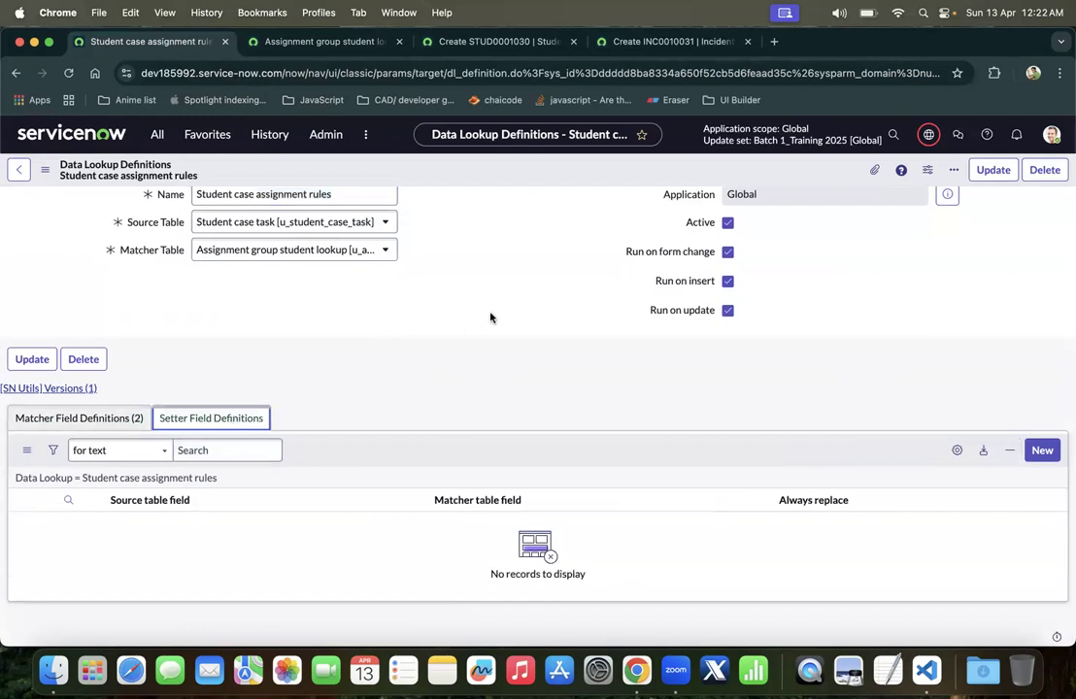
{"action": "left_click", "coordinate": [329, 42]}
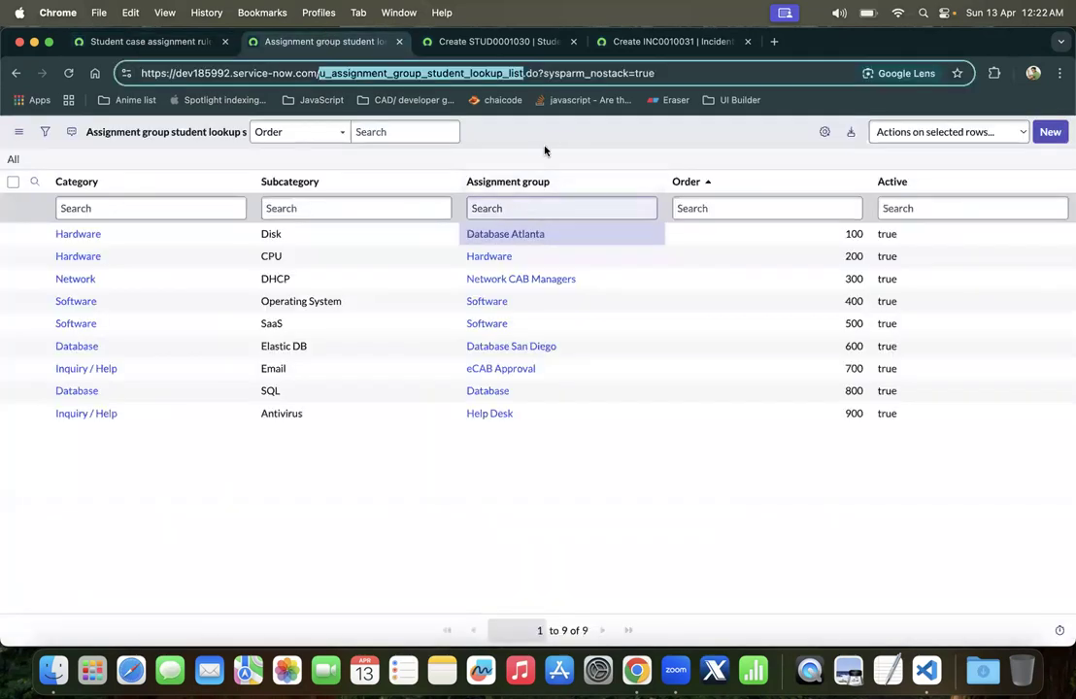
{"action": "left_click", "coordinate": [155, 42]}
{"action": "left_click", "coordinate": [1042, 452]}
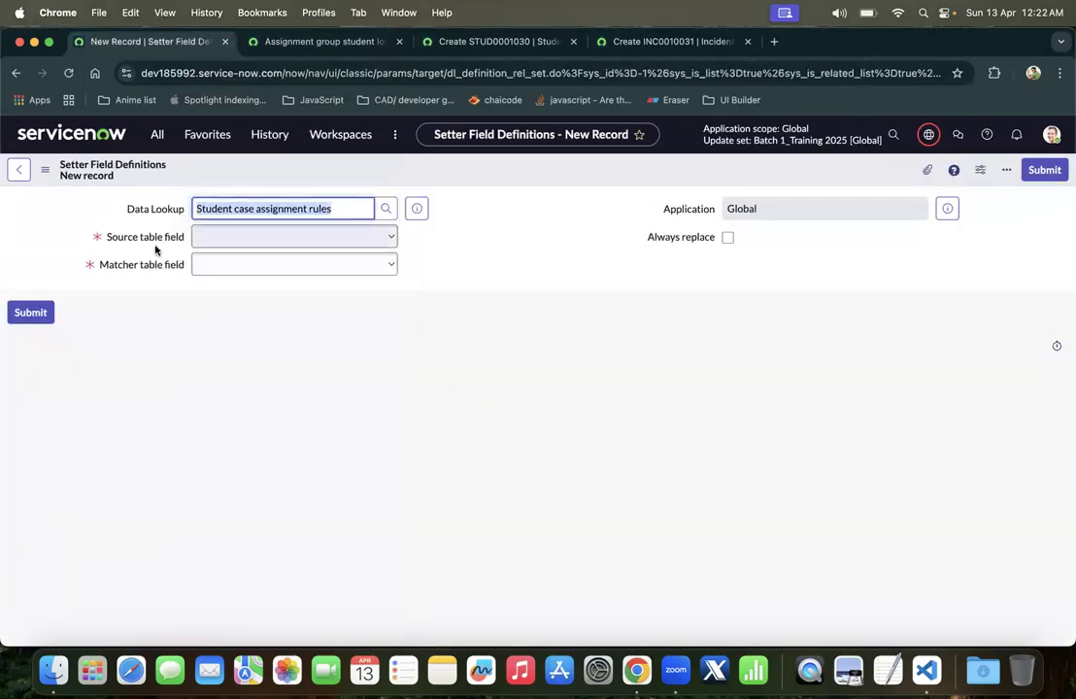
{"action": "left_click", "coordinate": [242, 237]}
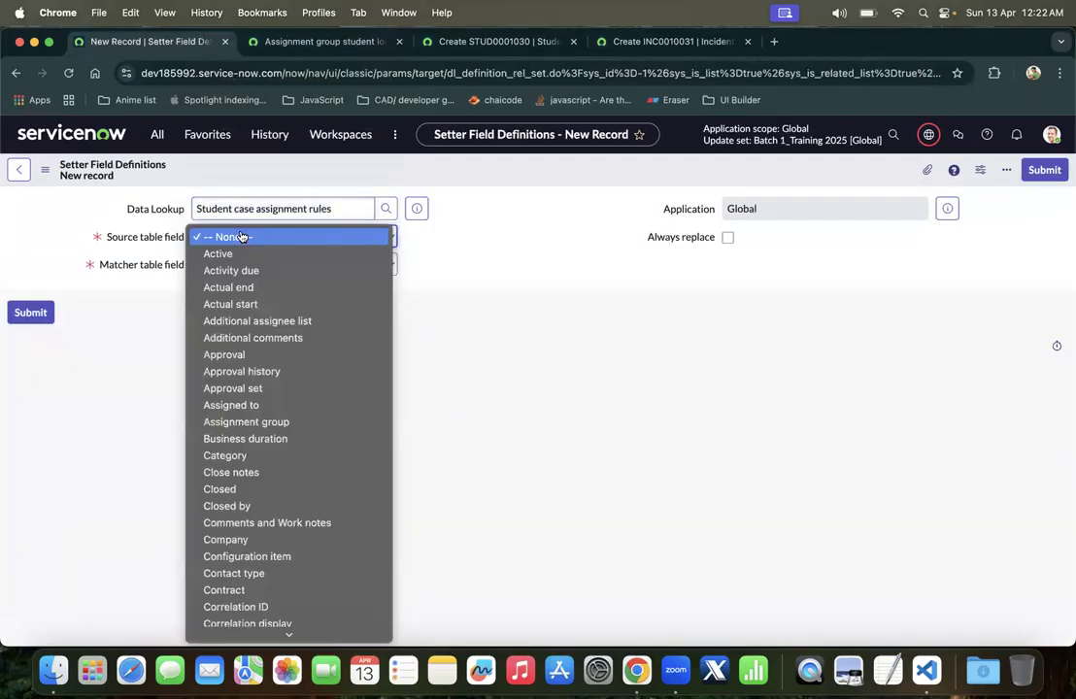
{"action": "left_click", "coordinate": [277, 423]}
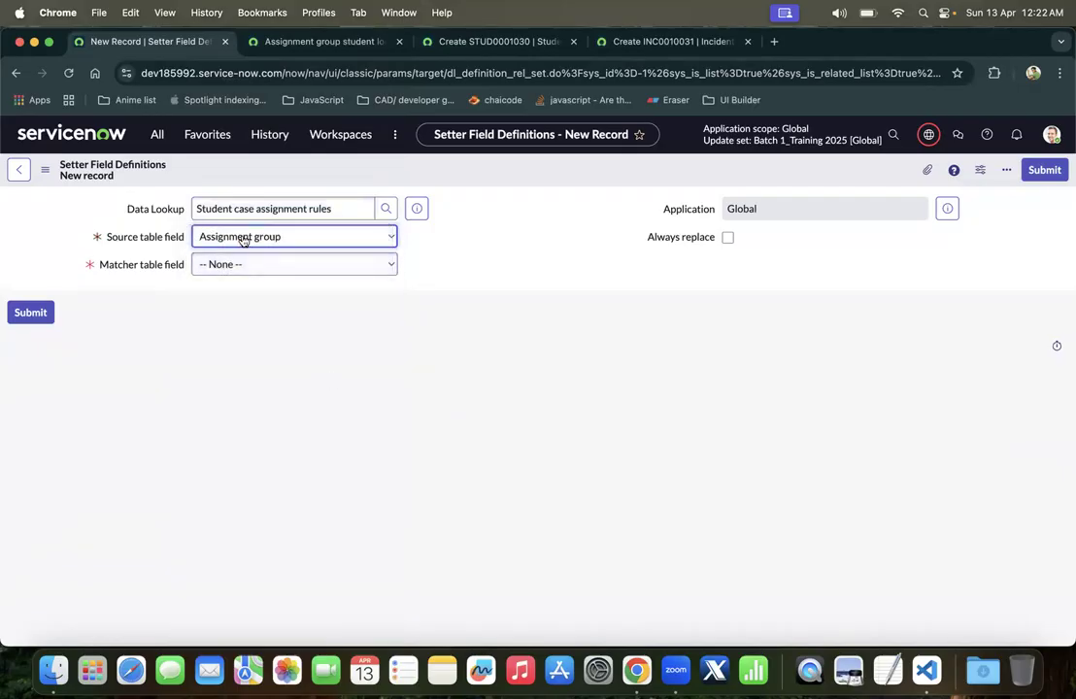
{"action": "left_click", "coordinate": [254, 269]}
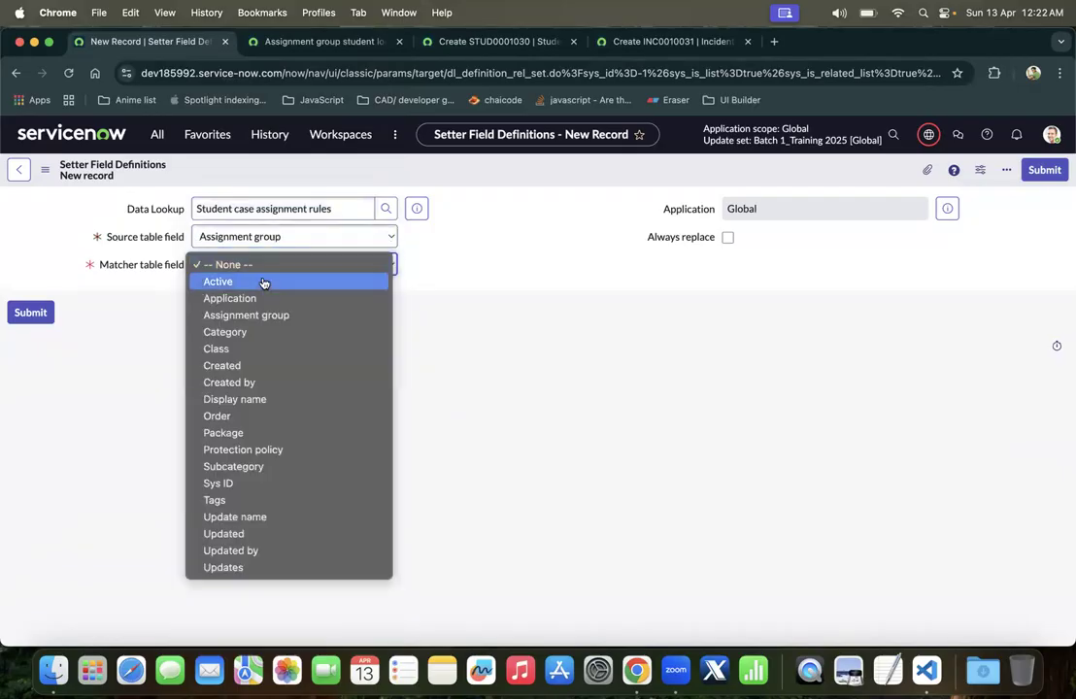
{"action": "left_click", "coordinate": [274, 315]}
{"action": "left_click", "coordinate": [573, 358]}
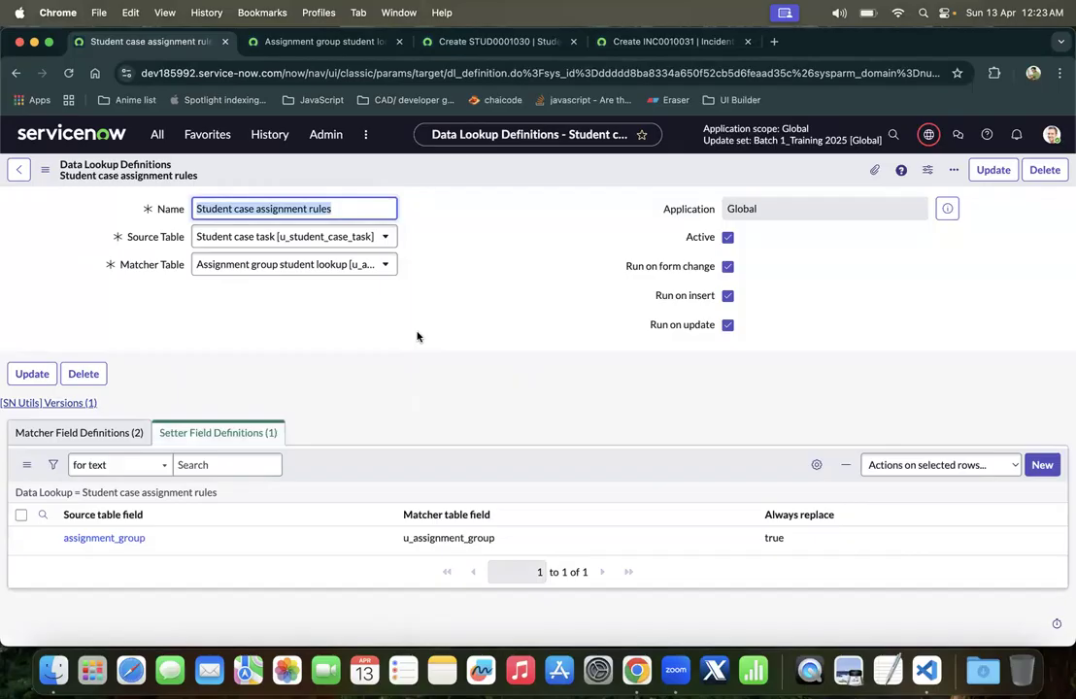
Reload the new student case task form and move its page ahead of the assignment group lookup list
{"action": "left_click", "coordinate": [496, 41]}
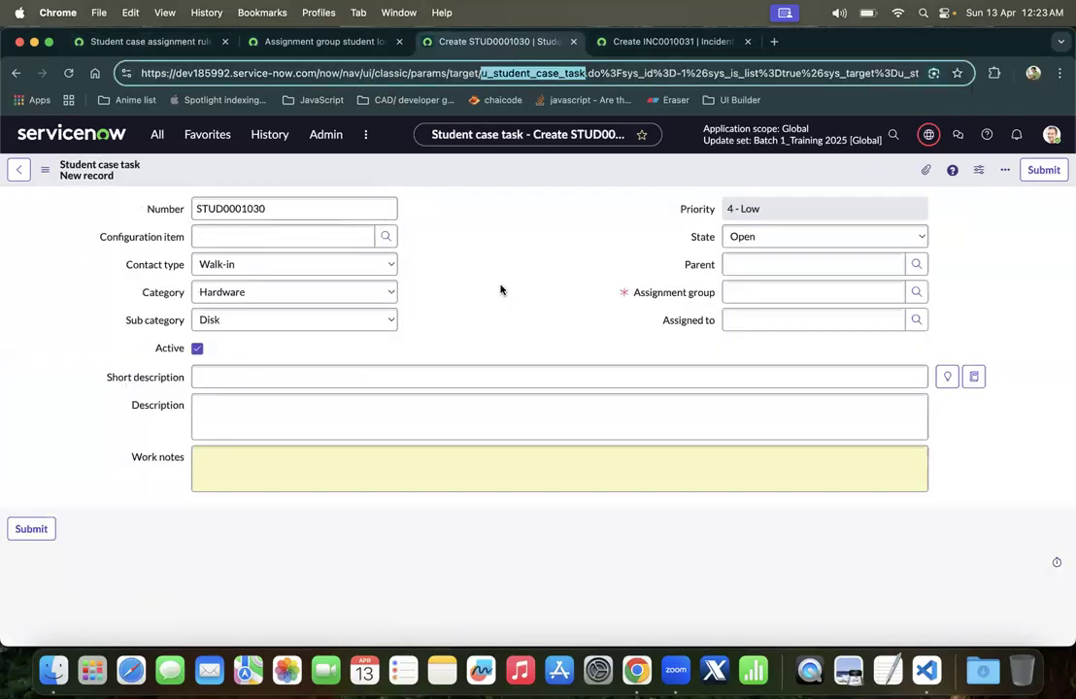
{"action": "left_click", "coordinate": [45, 169]}
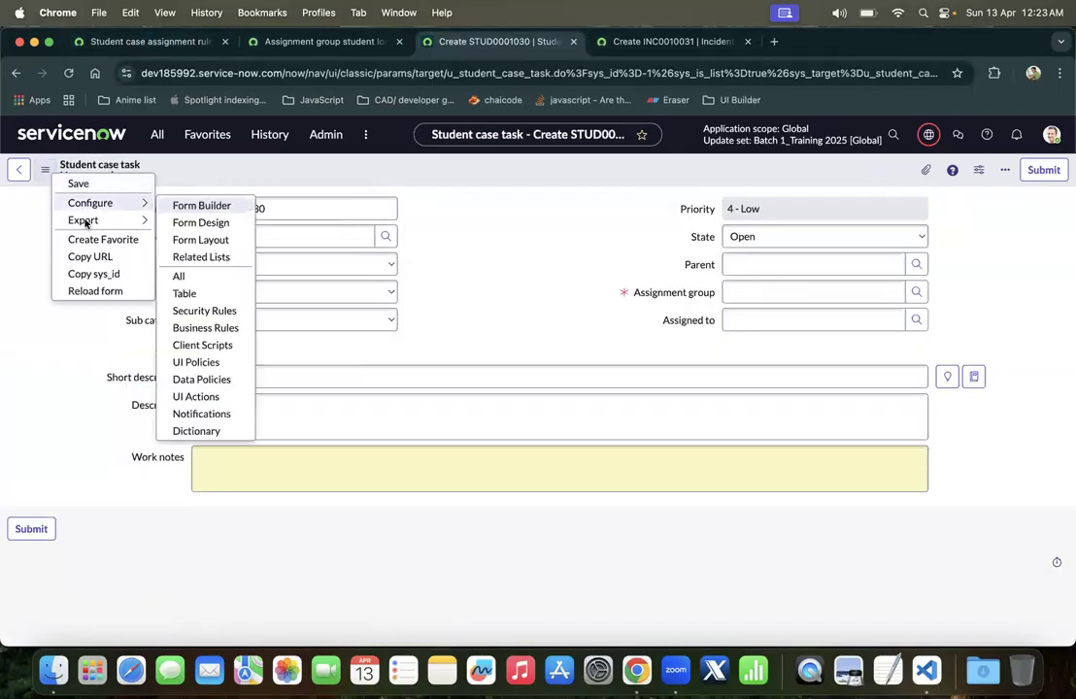
{"action": "left_click", "coordinate": [96, 292]}
{"action": "left_click", "coordinate": [646, 443]}
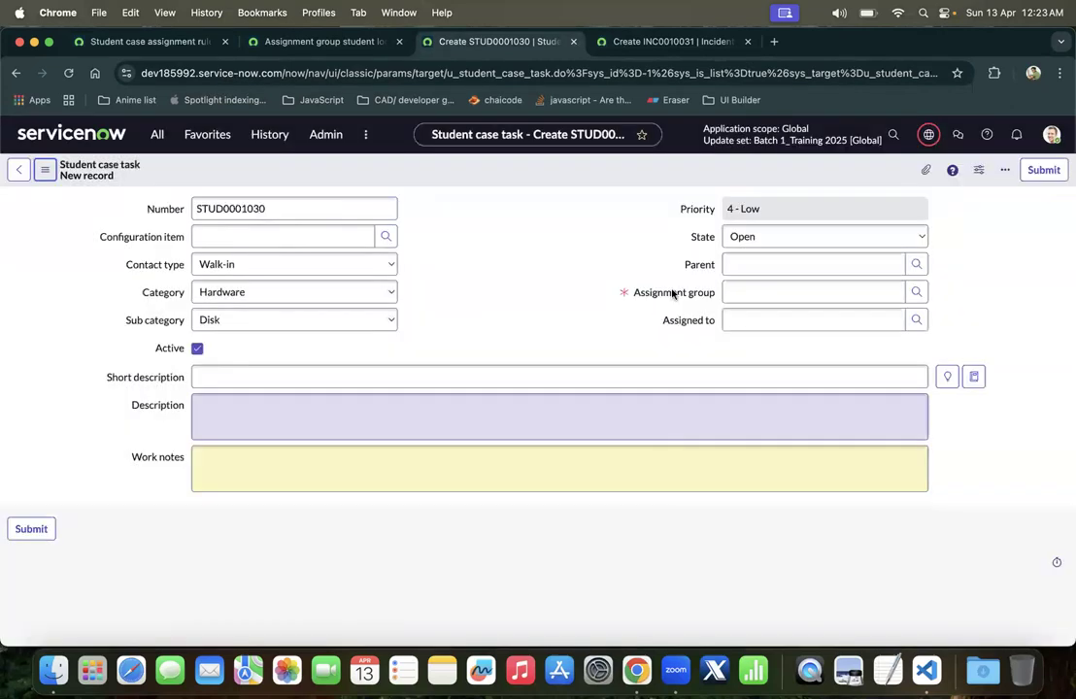
{"action": "left_click_drag", "start_coordinate": [485, 41], "coordinate": [362, 44]}
Review the category, subcategory and assignment group of the Hardware Disk row in the lookup list before testing
{"action": "left_click", "coordinate": [495, 42]}
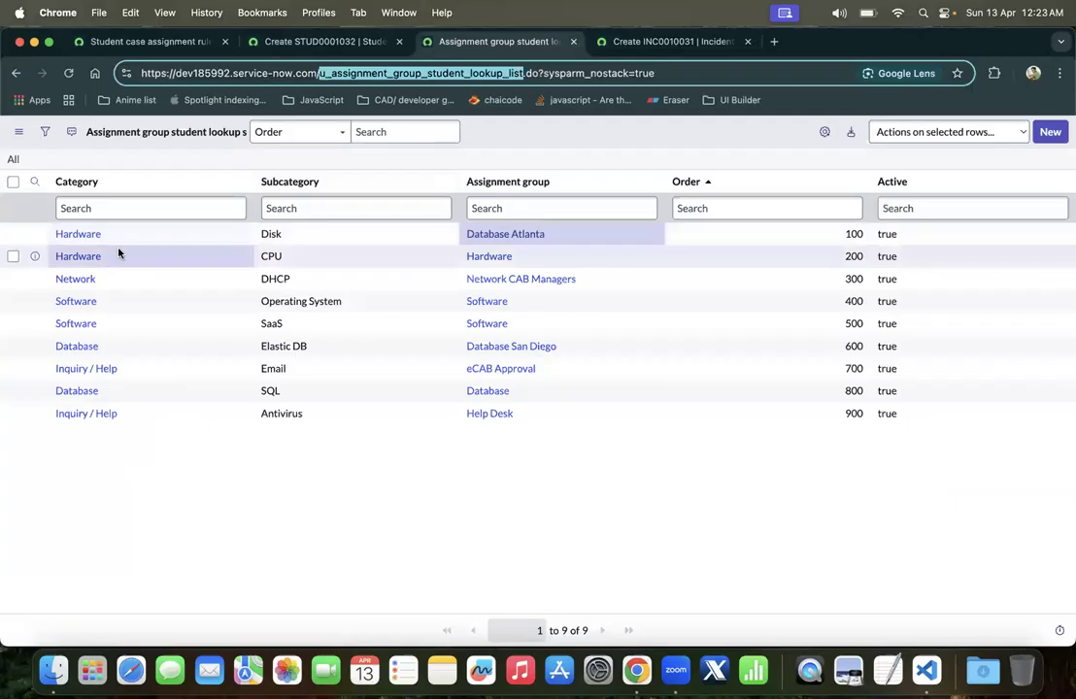
{"action": "left_click", "coordinate": [142, 230]}
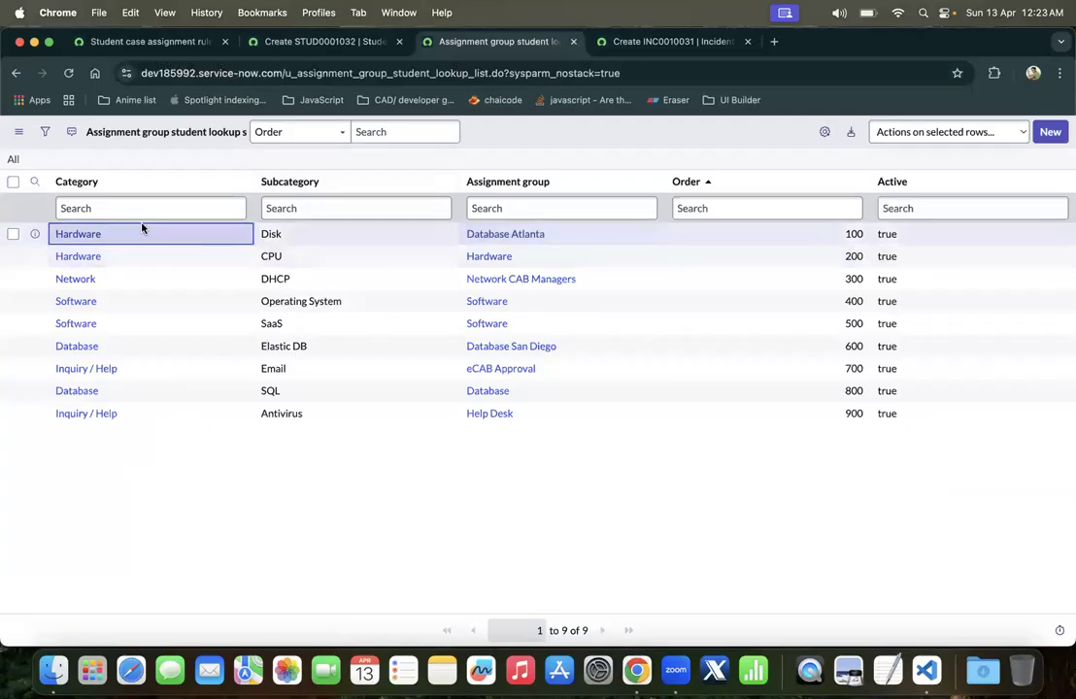
{"action": "left_click", "coordinate": [344, 234]}
{"action": "left_click", "coordinate": [547, 234]}
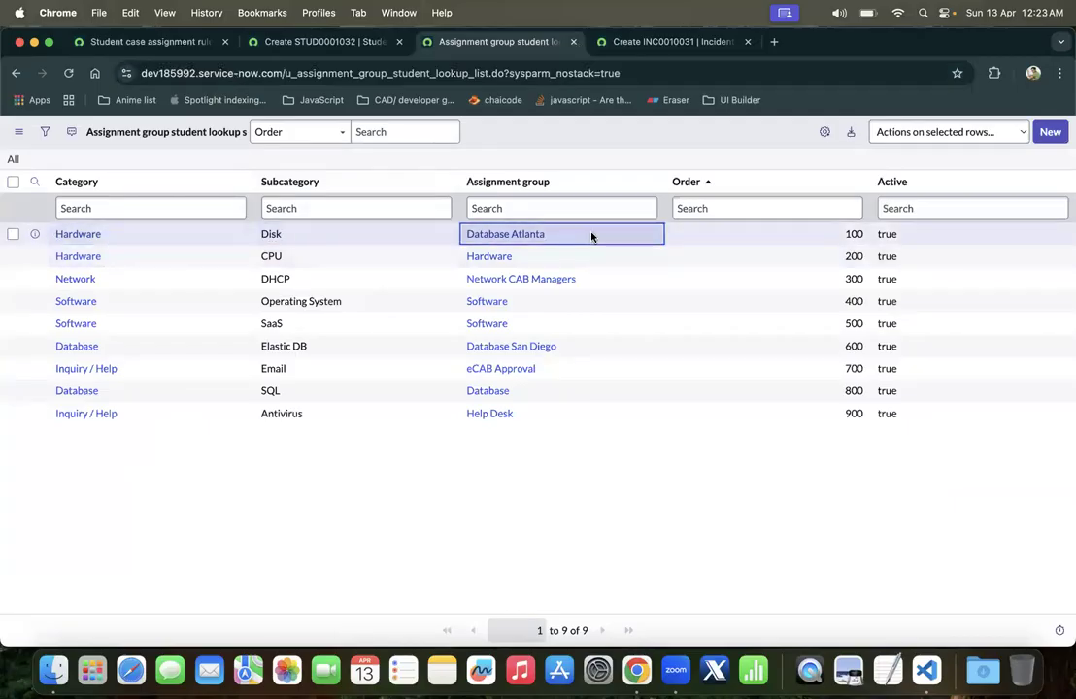
Set the new student case task's category to Hardware and sub category to Disk, and check its assignment group
{"action": "left_click", "coordinate": [322, 41]}
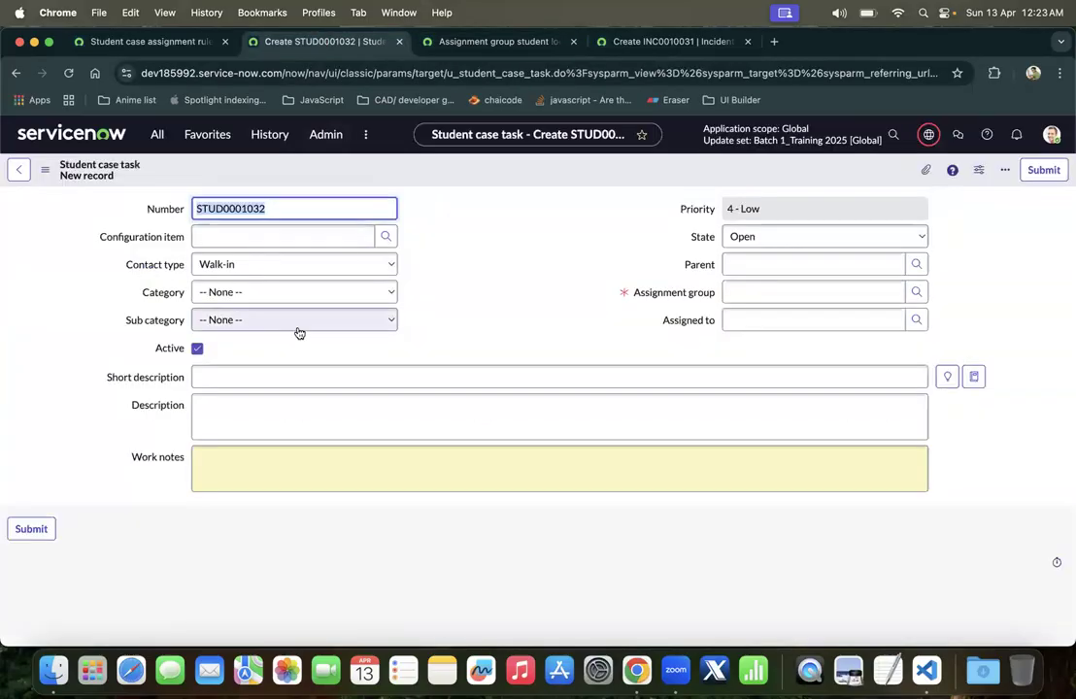
{"action": "left_click", "coordinate": [233, 293]}
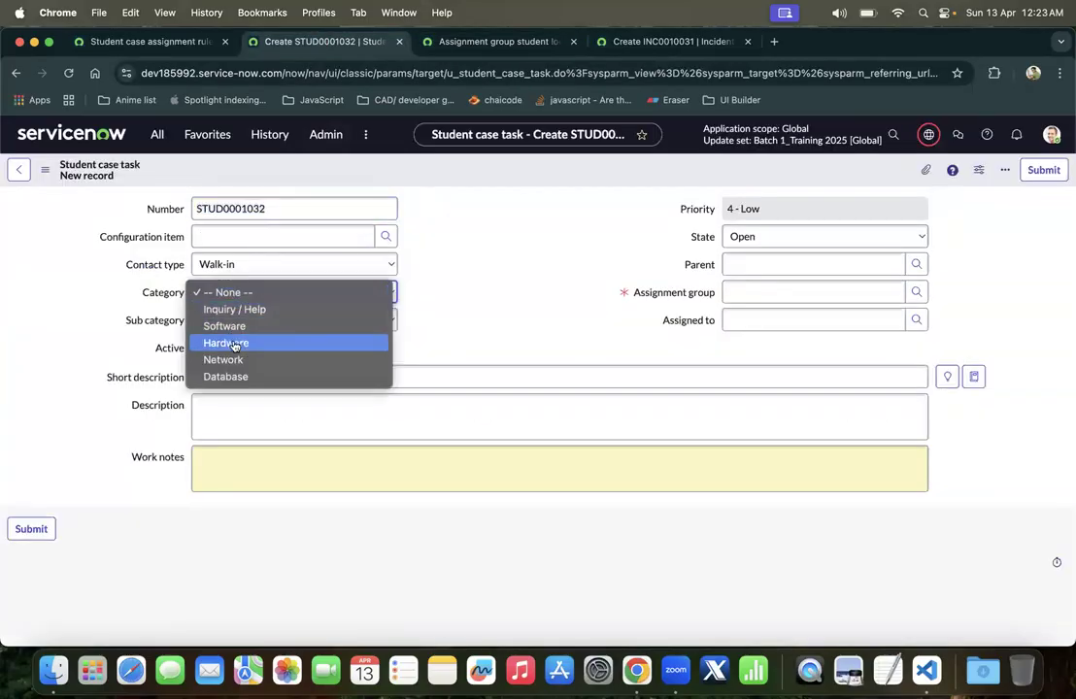
{"action": "left_click", "coordinate": [235, 342]}
{"action": "left_click", "coordinate": [497, 40]}
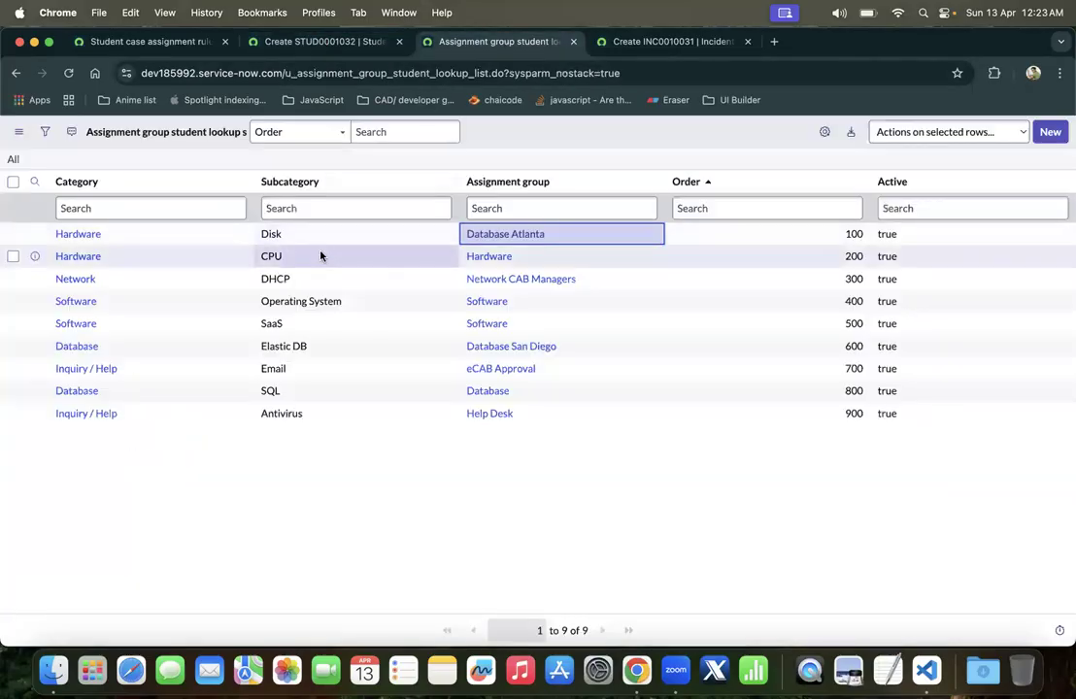
{"action": "key", "text": "ctrl+shift+Tab"}
{"action": "left_click", "coordinate": [245, 320]}
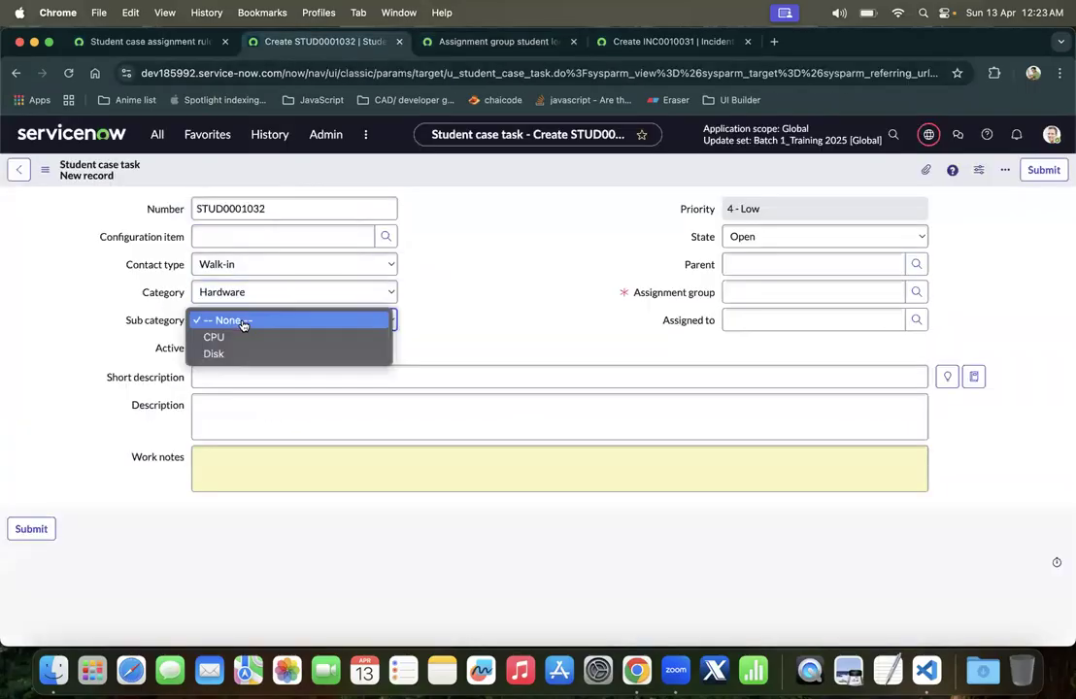
{"action": "left_click", "coordinate": [233, 356]}
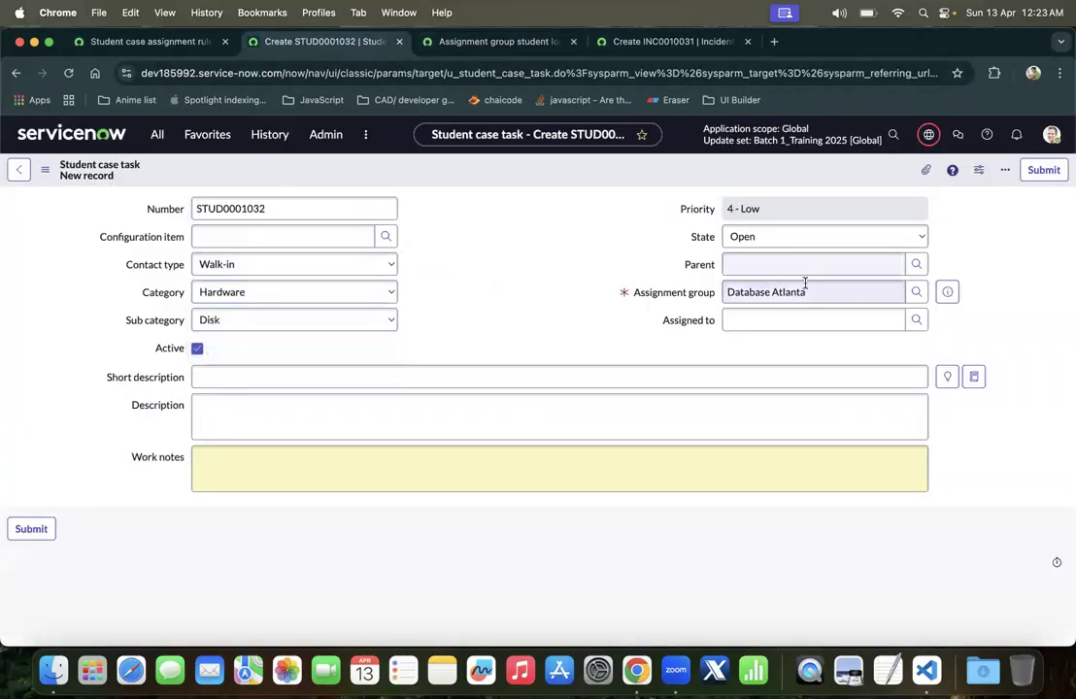
{"action": "left_click_drag", "start_coordinate": [816, 288], "coordinate": [727, 291]}
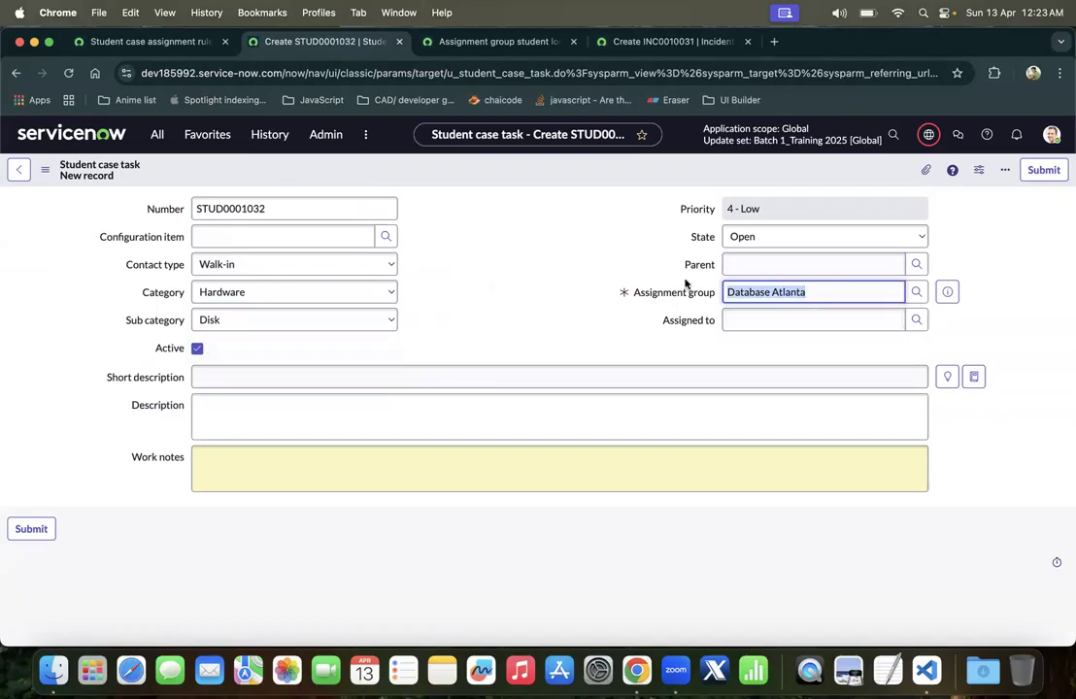
Review the subcategory, assignment group and order of the Software Operating System and Inquiry / Help Email rows in the lookup list
{"action": "left_click", "coordinate": [498, 41]}
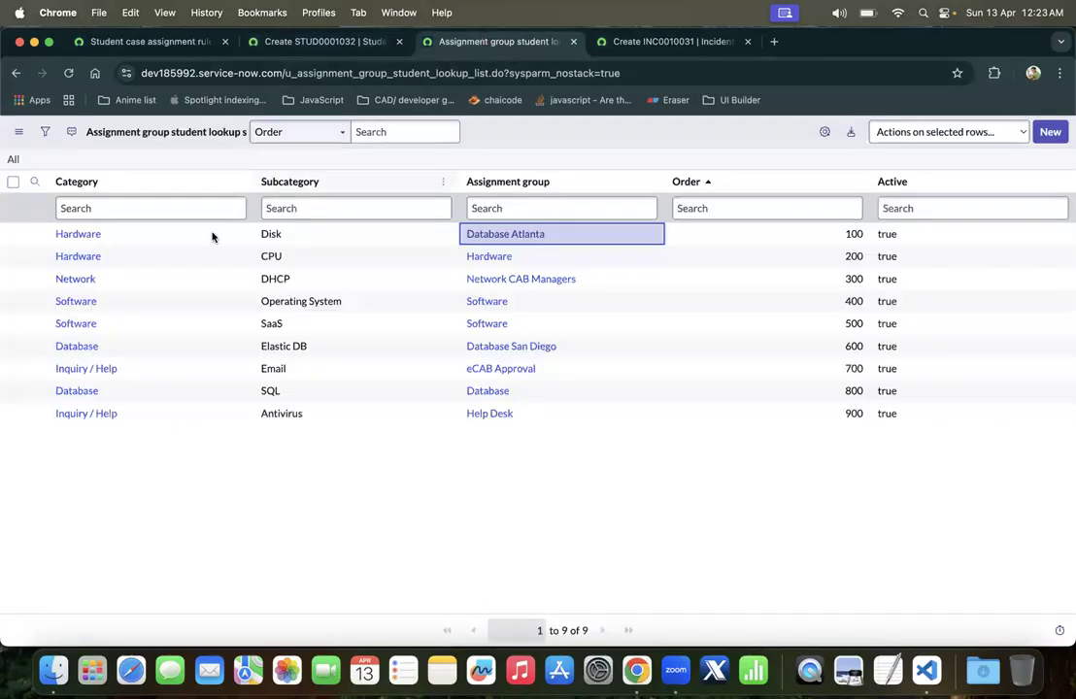
{"action": "left_click", "coordinate": [166, 304]}
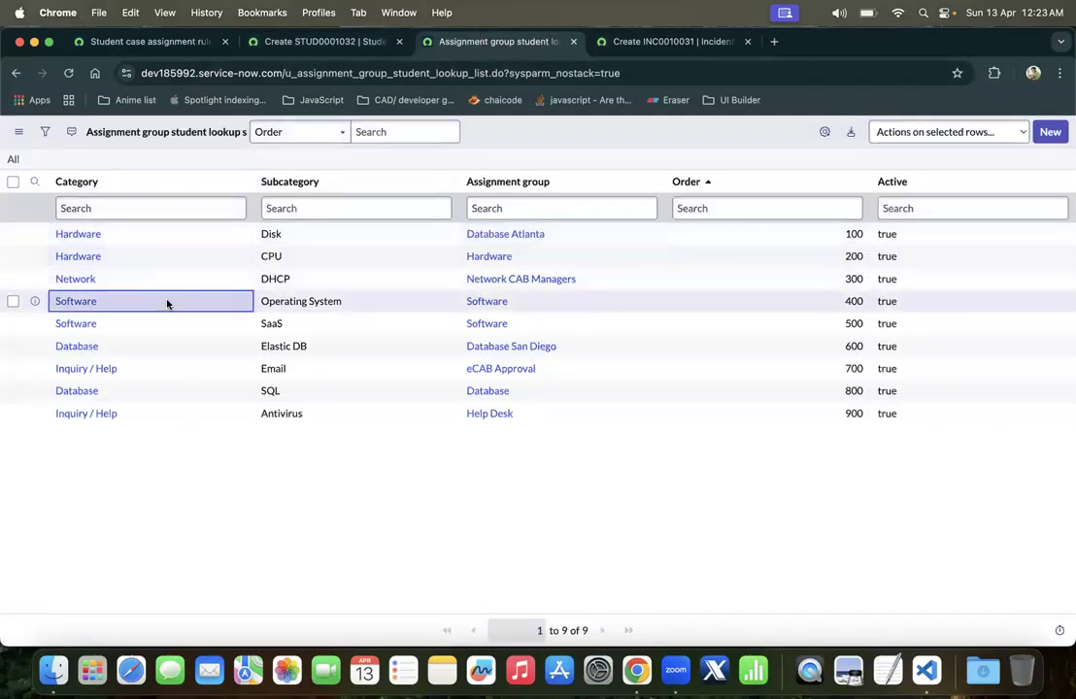
{"action": "left_click", "coordinate": [363, 304]}
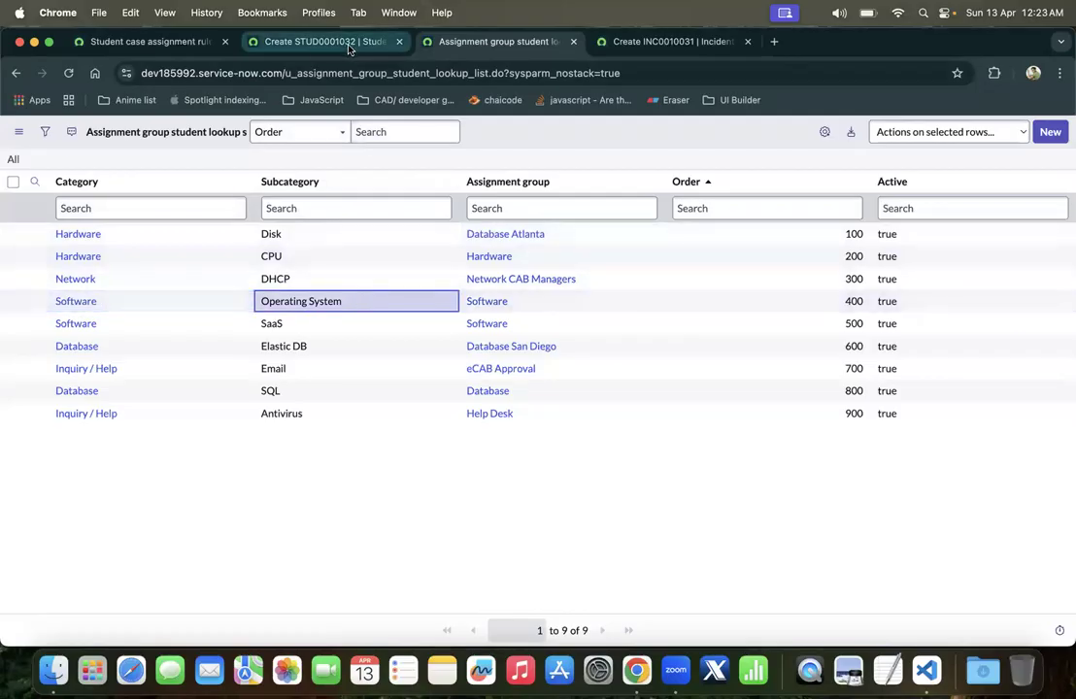
{"action": "left_click", "coordinate": [577, 304]}
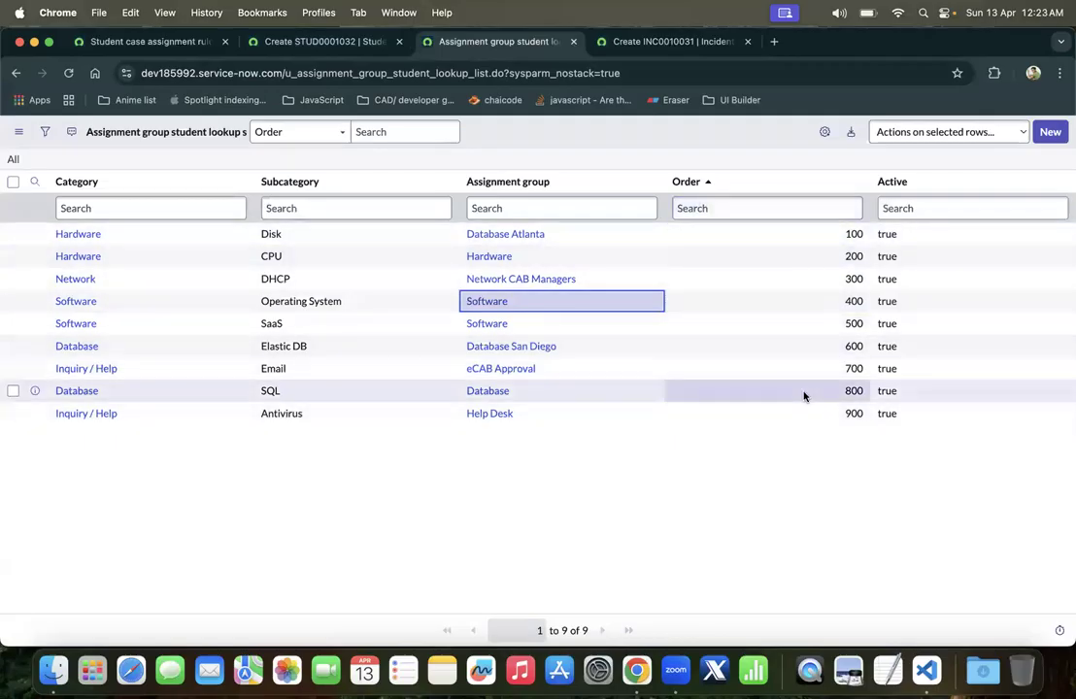
{"action": "left_click", "coordinate": [818, 260]}
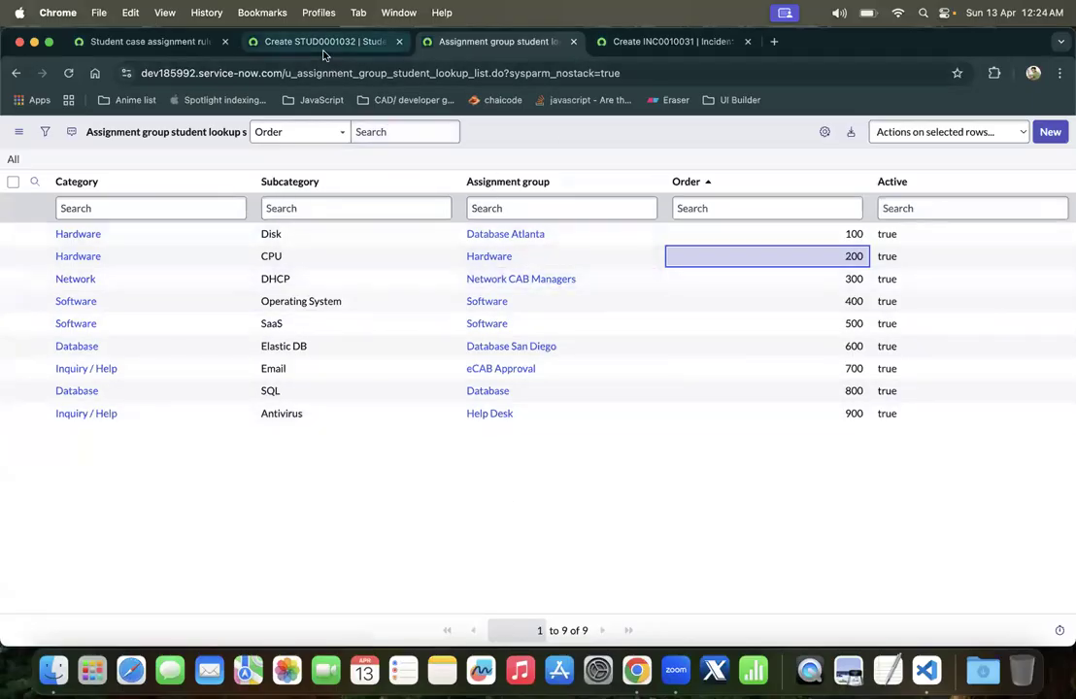
{"action": "left_click", "coordinate": [291, 42]}
{"action": "left_click", "coordinate": [523, 251]}
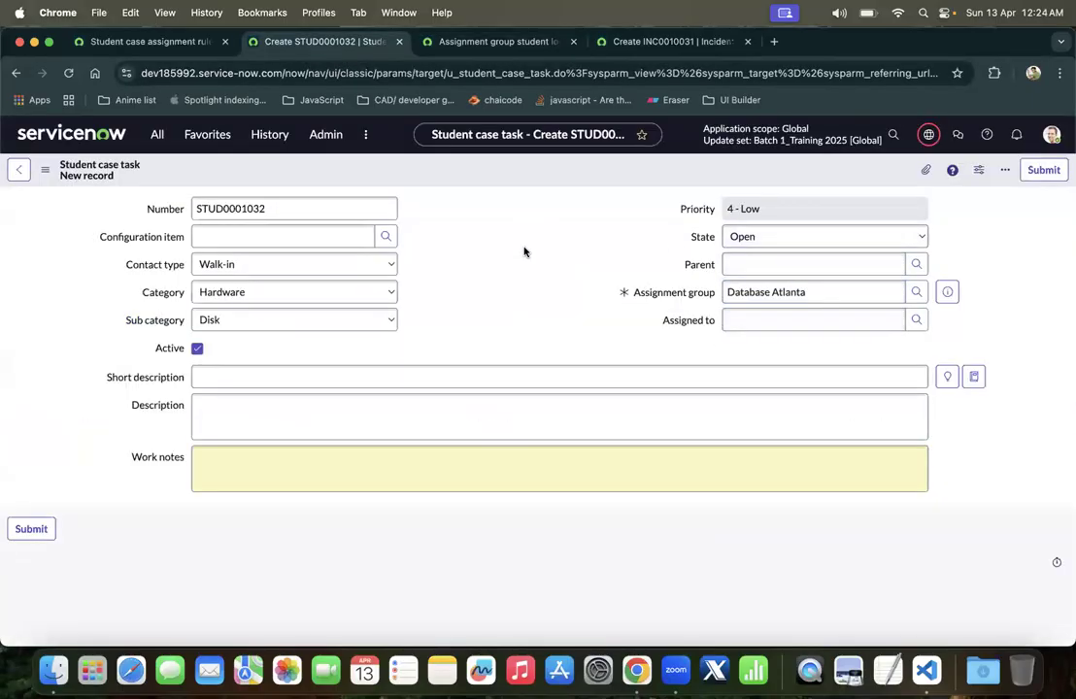
{"action": "left_click", "coordinate": [517, 41]}
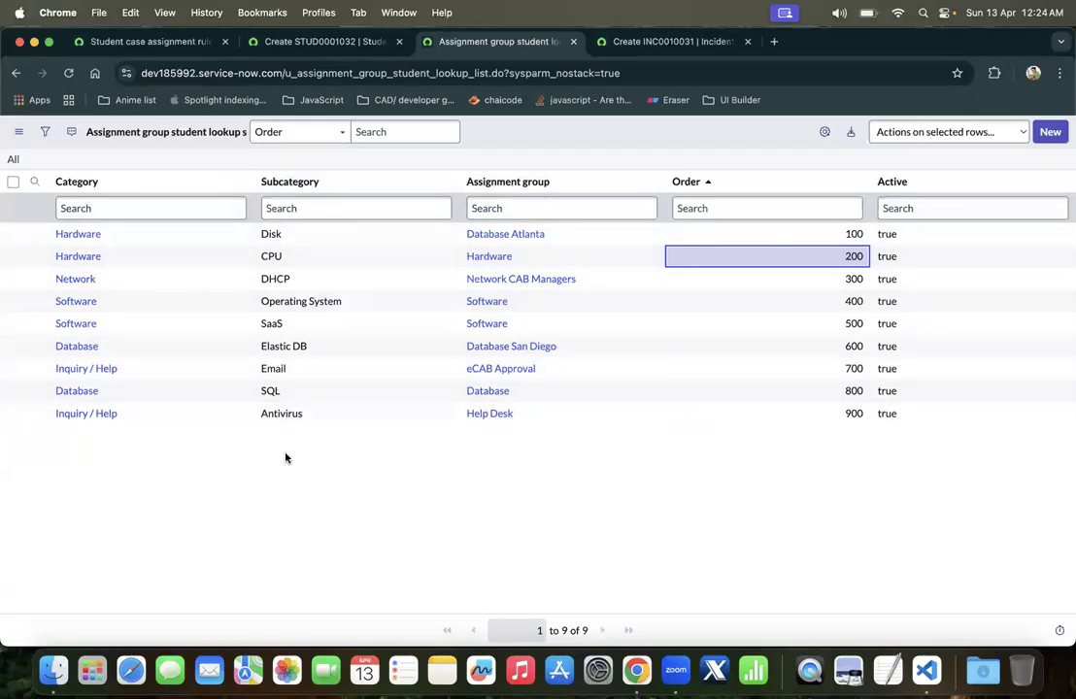
{"action": "left_click", "coordinate": [146, 368]}
{"action": "left_click", "coordinate": [359, 369]}
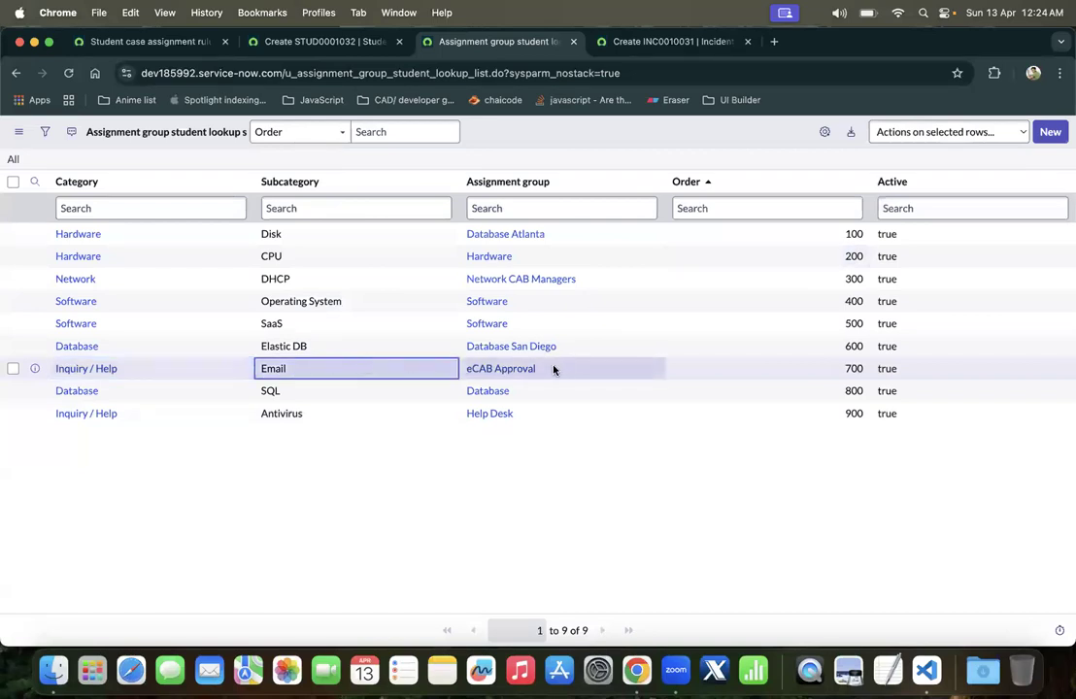
{"action": "left_click", "coordinate": [615, 374]}
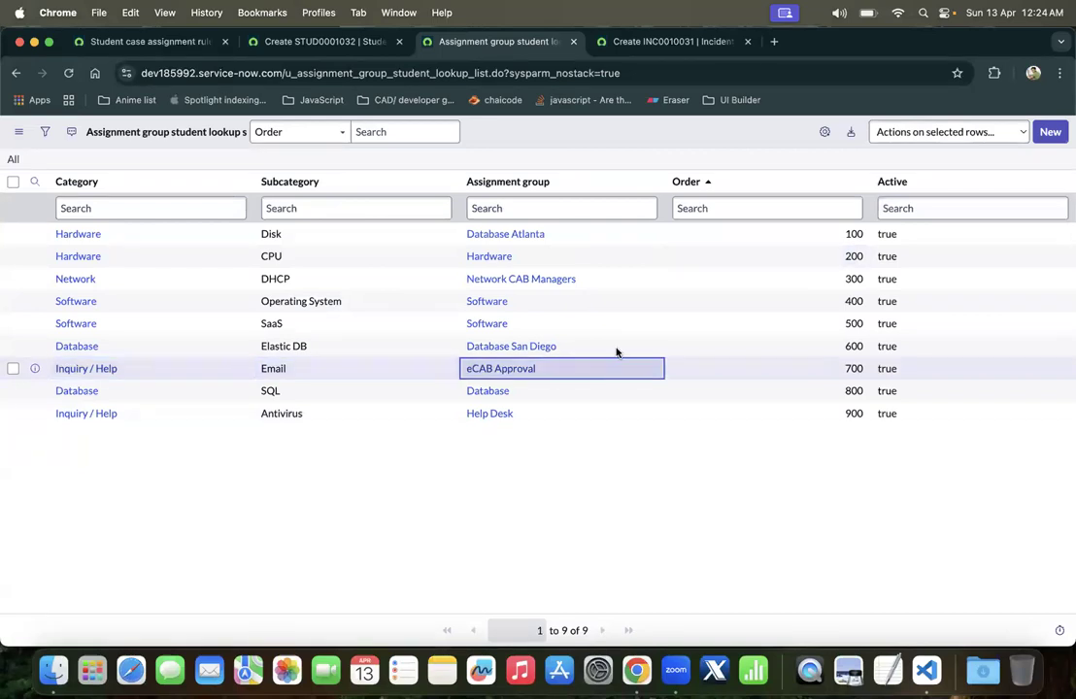
Set the student case task's category to Inquiry / Help and sub category to Email, and check its assignment group
{"action": "left_click", "coordinate": [312, 40]}
{"action": "left_click", "coordinate": [240, 293]}
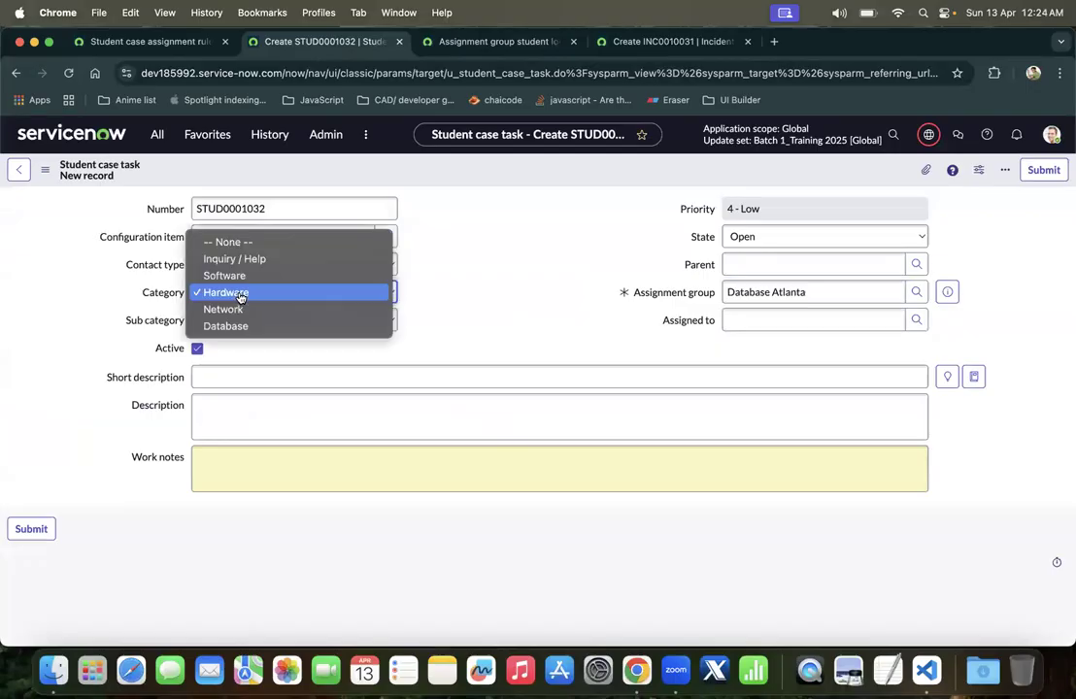
{"action": "left_click", "coordinate": [243, 260]}
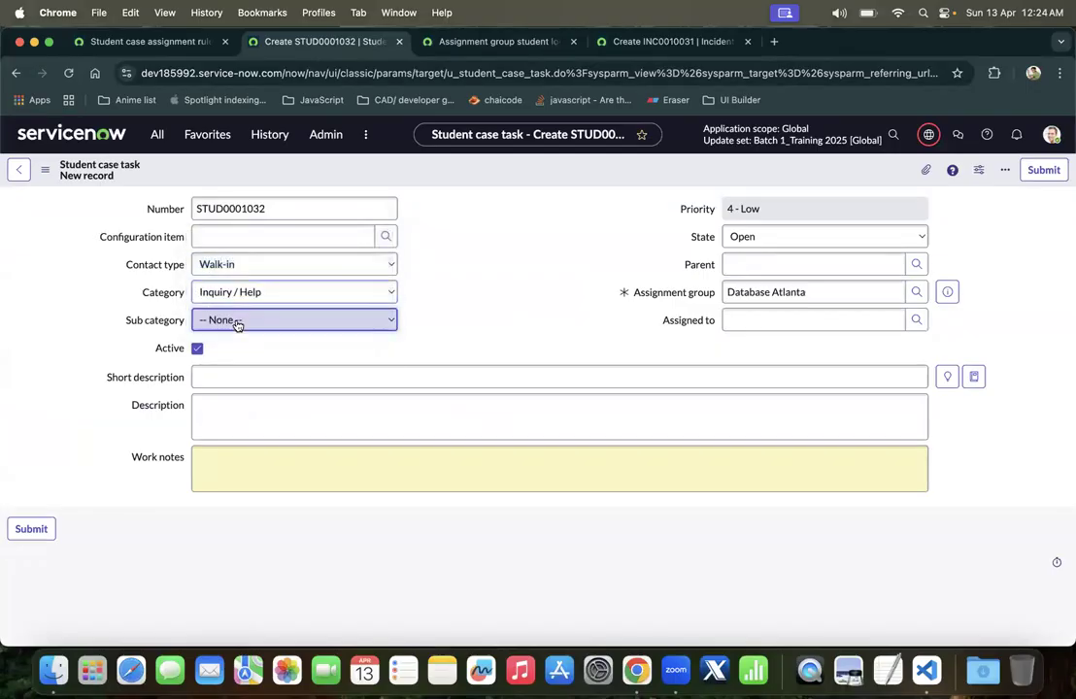
{"action": "left_click", "coordinate": [236, 321]}
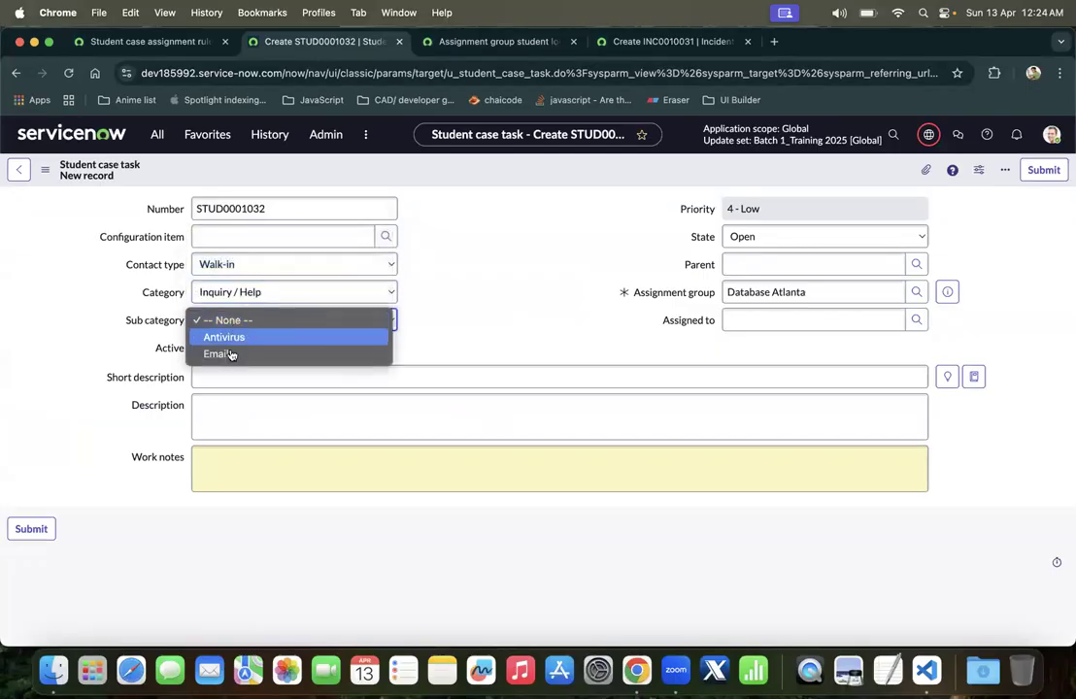
{"action": "left_click", "coordinate": [448, 50]}
{"action": "left_click", "coordinate": [461, 43]}
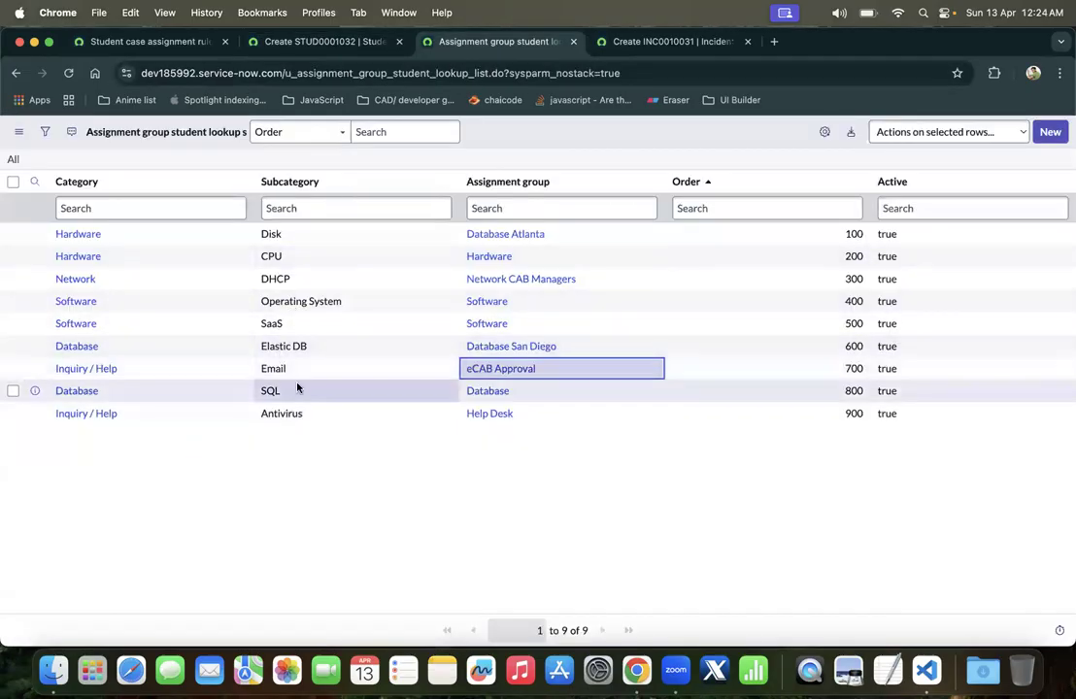
{"action": "left_click", "coordinate": [293, 40]}
{"action": "left_click", "coordinate": [255, 320]}
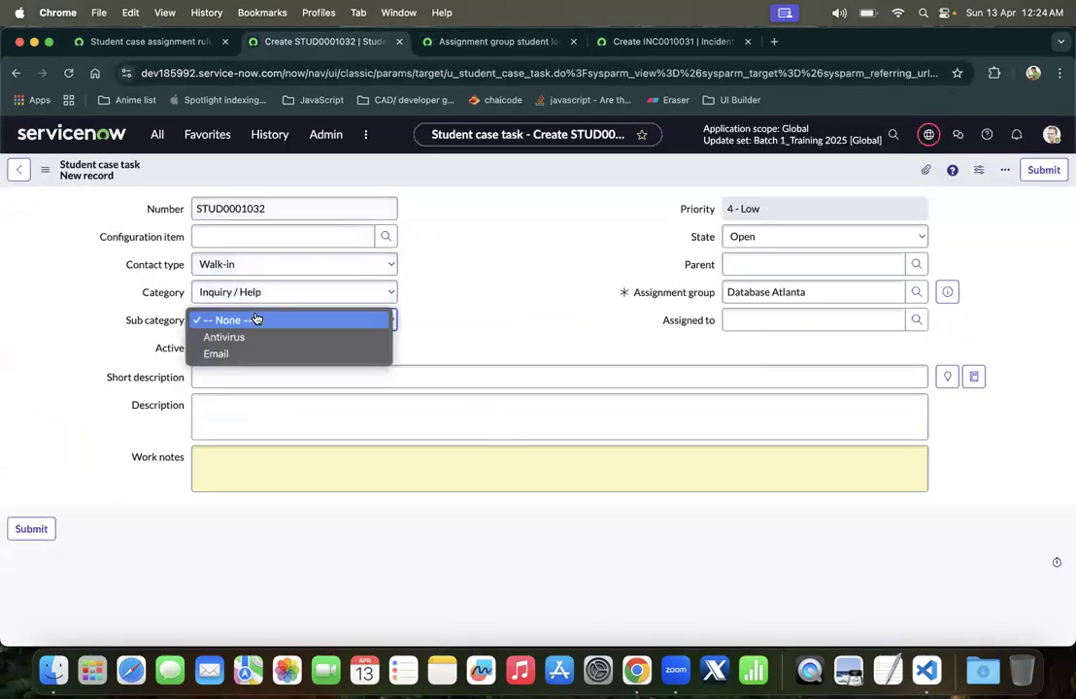
{"action": "left_click", "coordinate": [233, 354]}
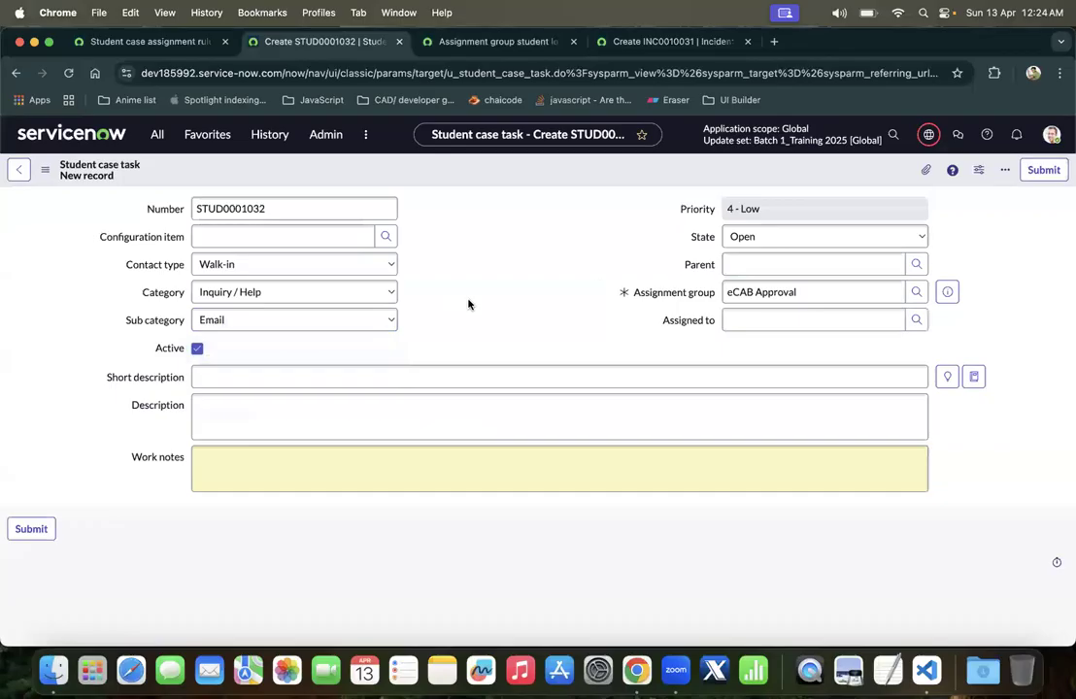
{"action": "left_click", "coordinate": [737, 293]}
{"action": "left_click_drag", "start_coordinate": [727, 290], "coordinate": [823, 289]}
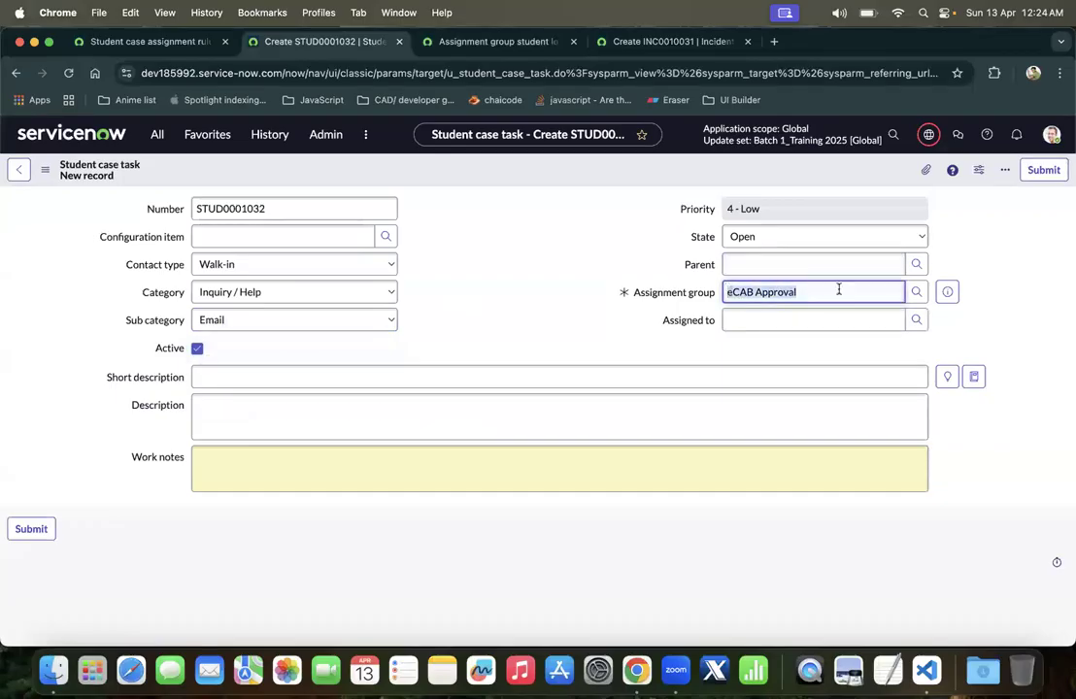
{"action": "left_click", "coordinate": [839, 289]}
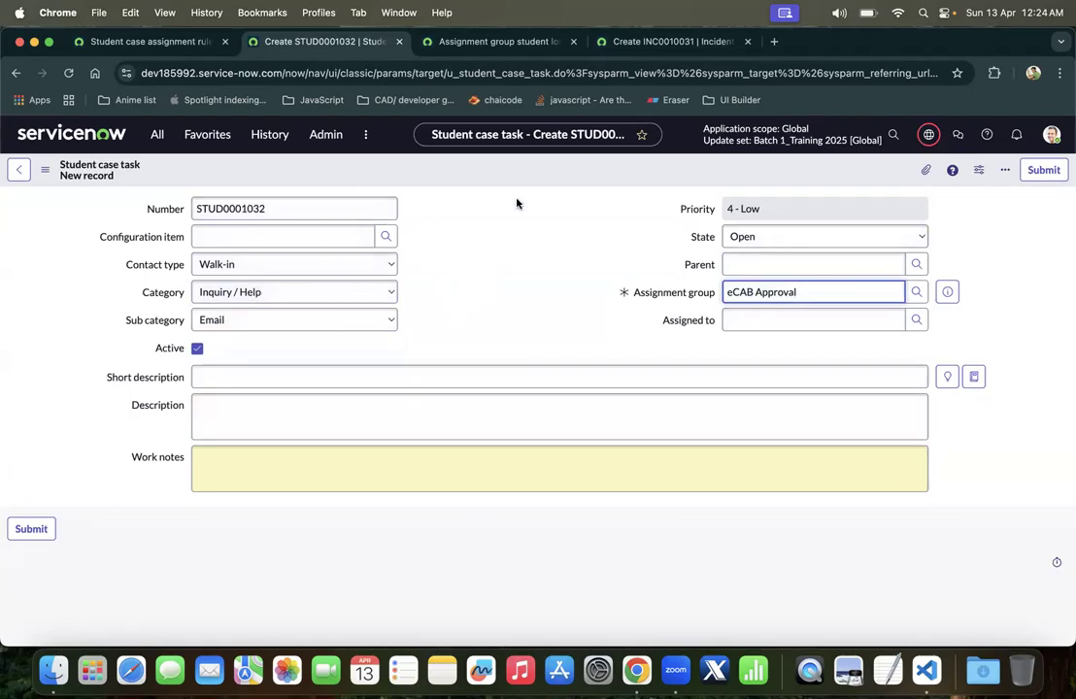
{"action": "left_click", "coordinate": [485, 41]}
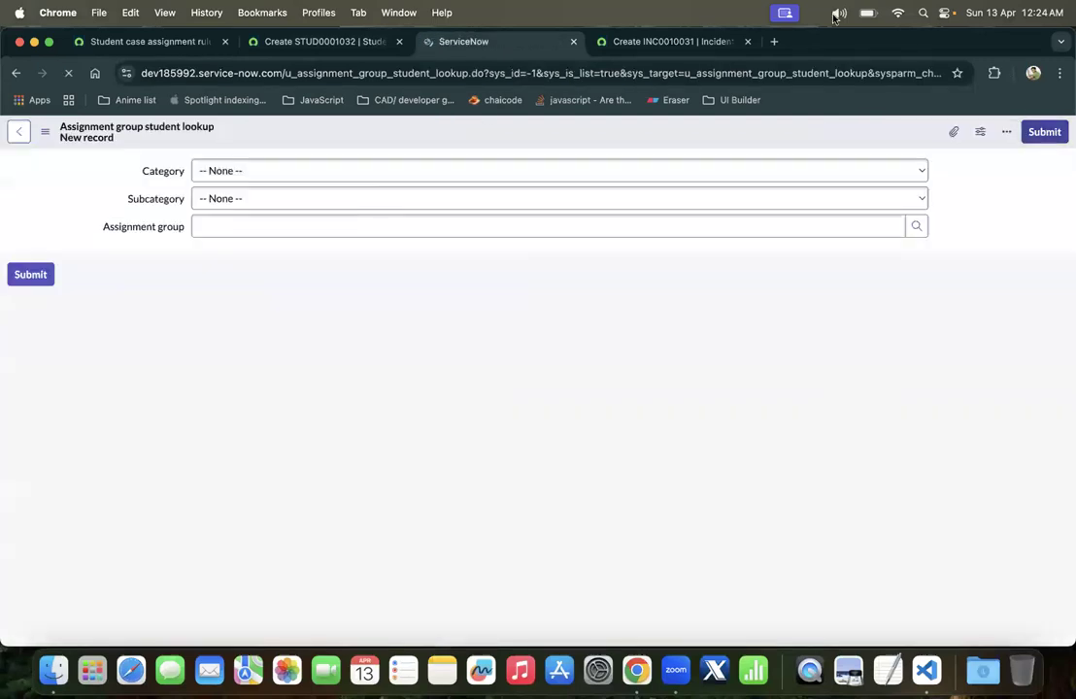
{"action": "left_click", "coordinate": [208, 171]}
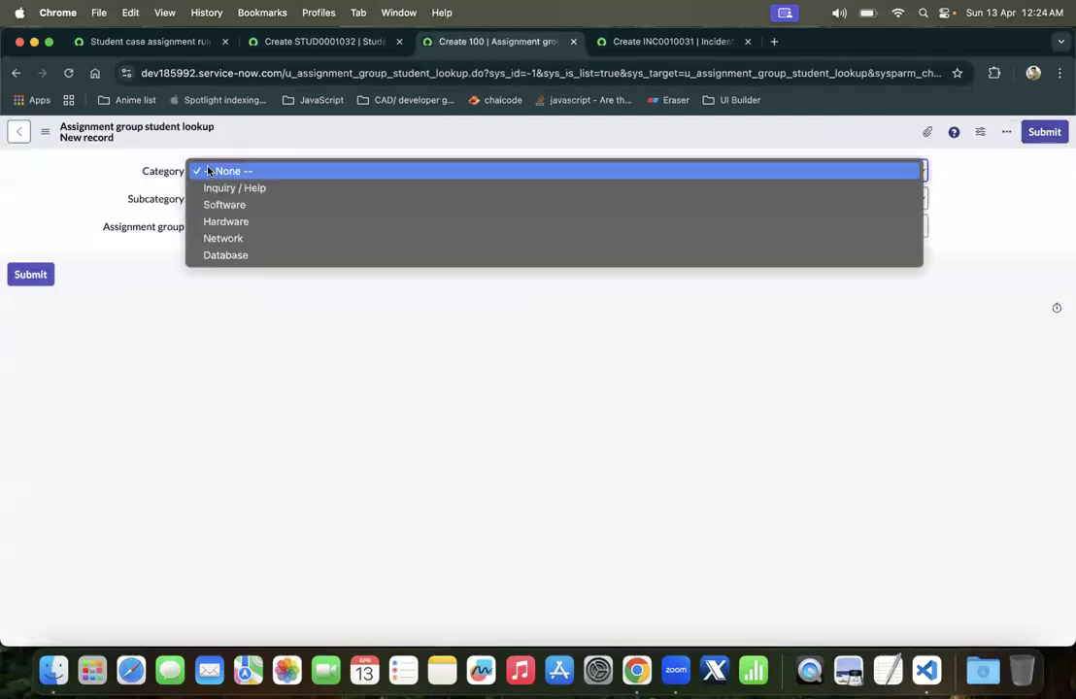
{"action": "left_click", "coordinate": [249, 240]}
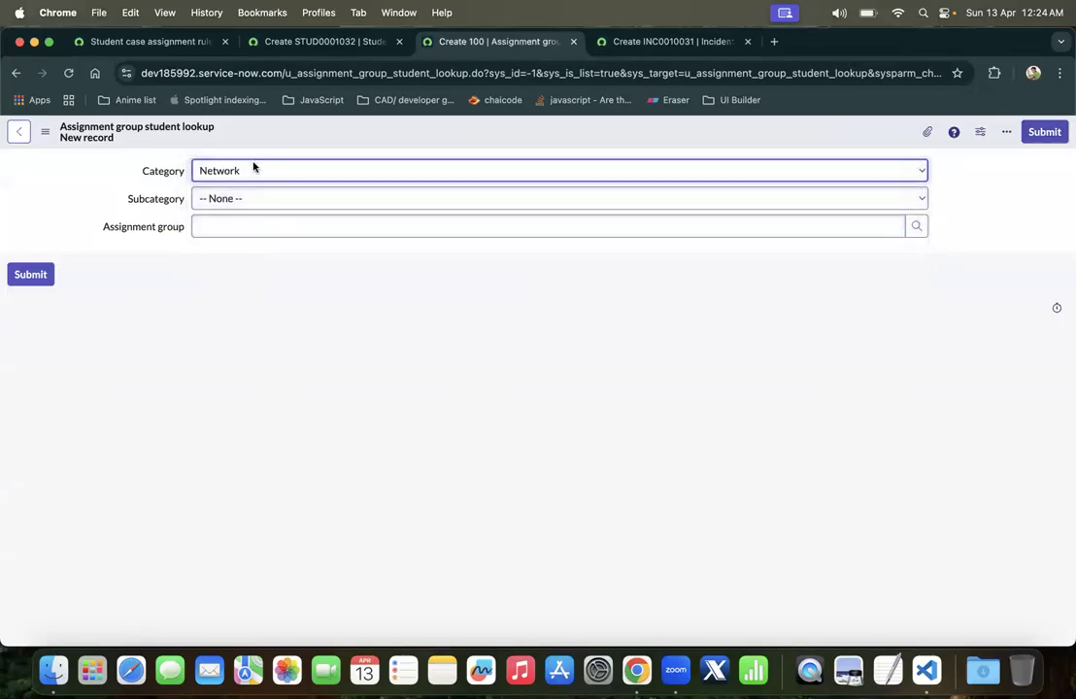
{"action": "left_click", "coordinate": [254, 169]}
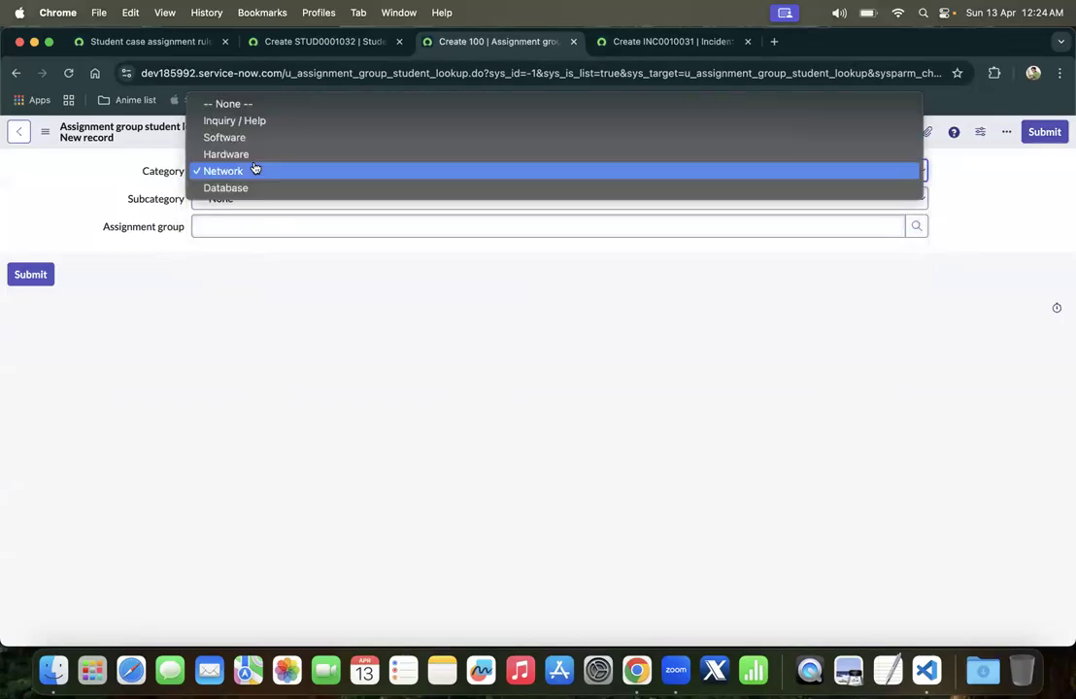
{"action": "left_click", "coordinate": [16, 76]}
{"action": "left_click", "coordinate": [16, 73]}
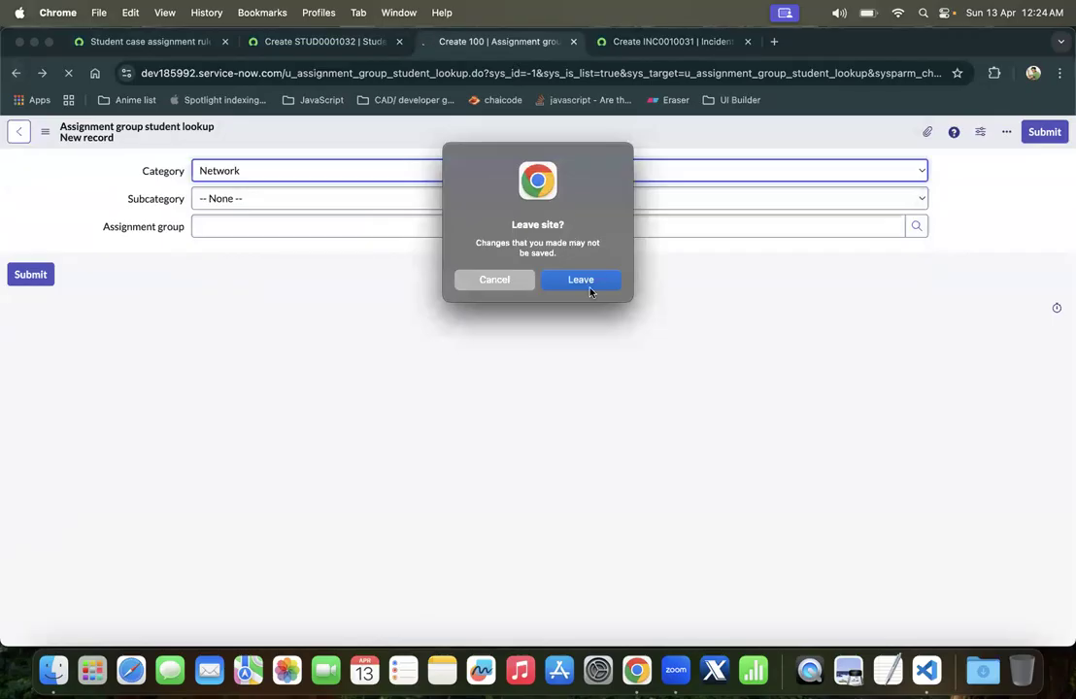
{"action": "left_click", "coordinate": [587, 281]}
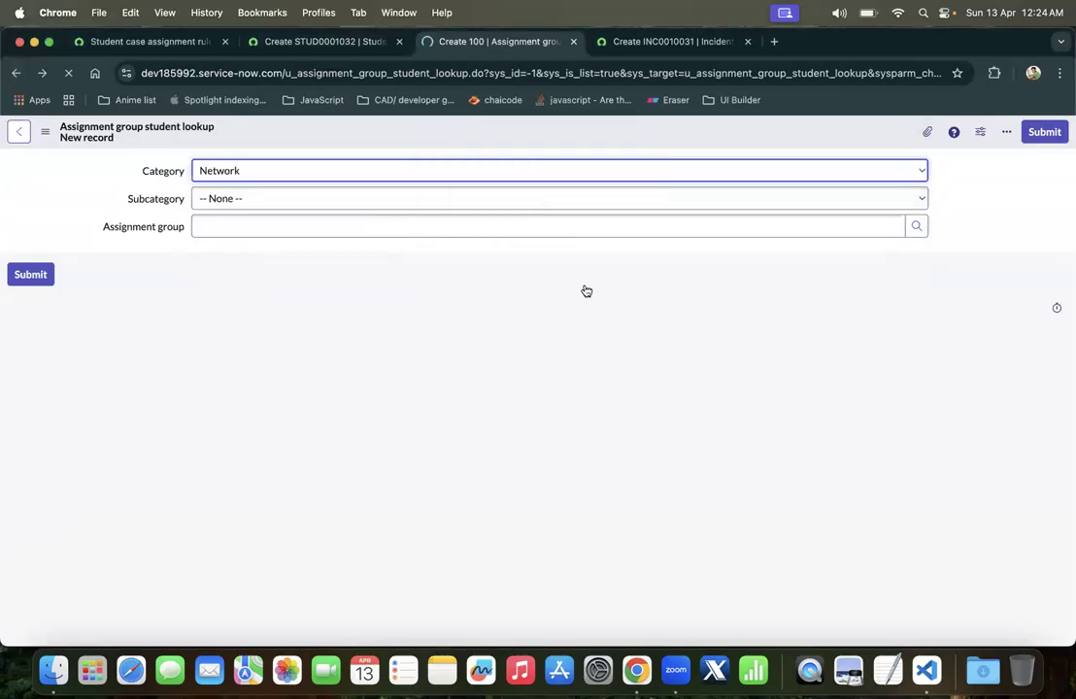
Examine the lookup list's Network entries by filtering the category on Network, and clear the filter
{"action": "left_click", "coordinate": [174, 243]}
{"action": "left_click", "coordinate": [361, 238]}
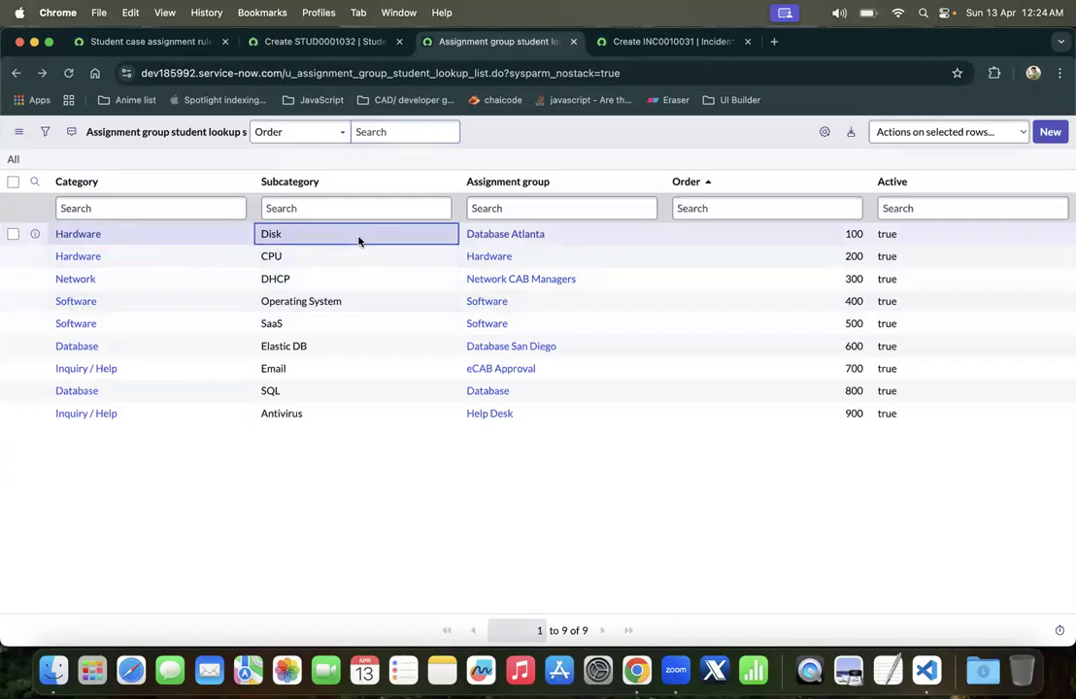
{"action": "left_click", "coordinate": [137, 281]}
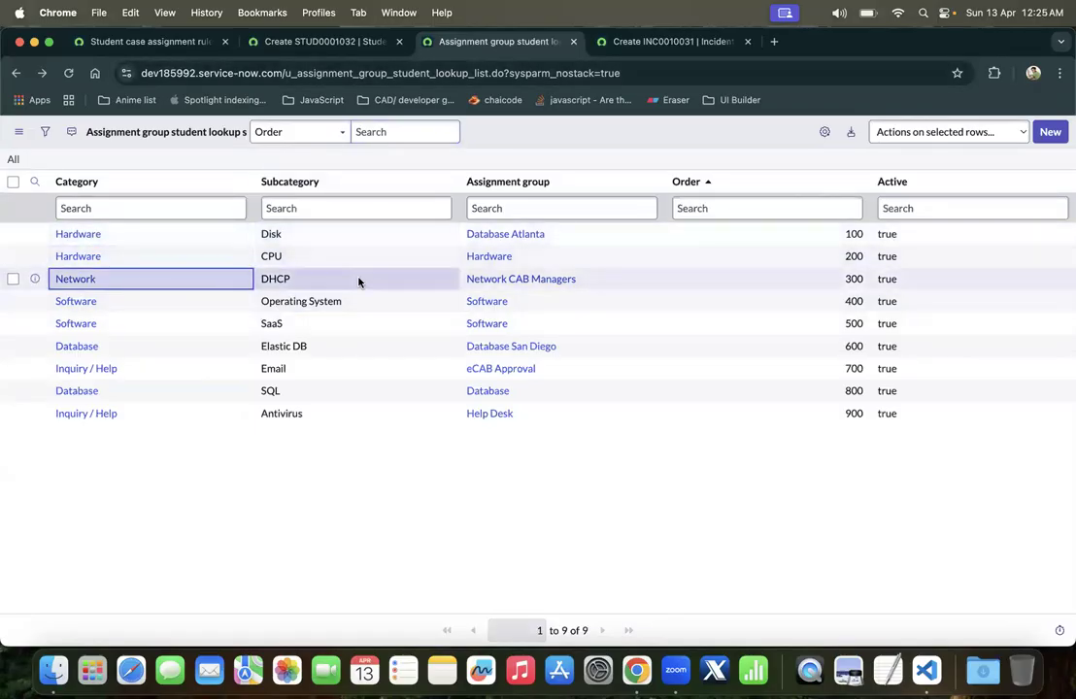
{"action": "left_click", "coordinate": [358, 281]}
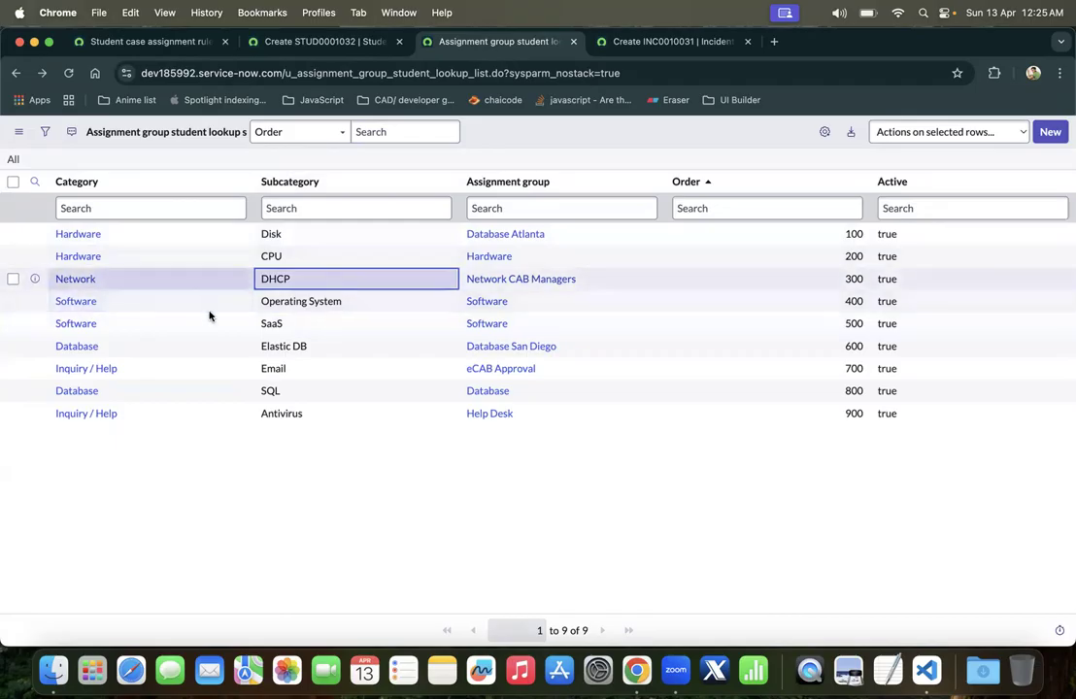
{"action": "left_click", "coordinate": [170, 206]}
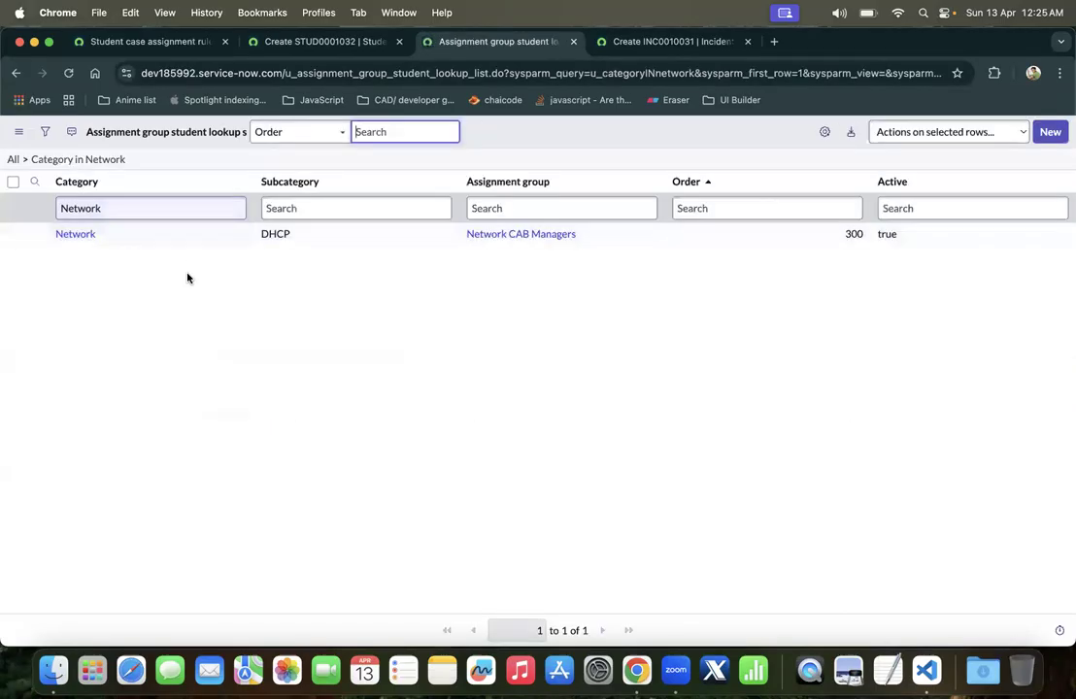
{"action": "left_click", "coordinate": [24, 161]}
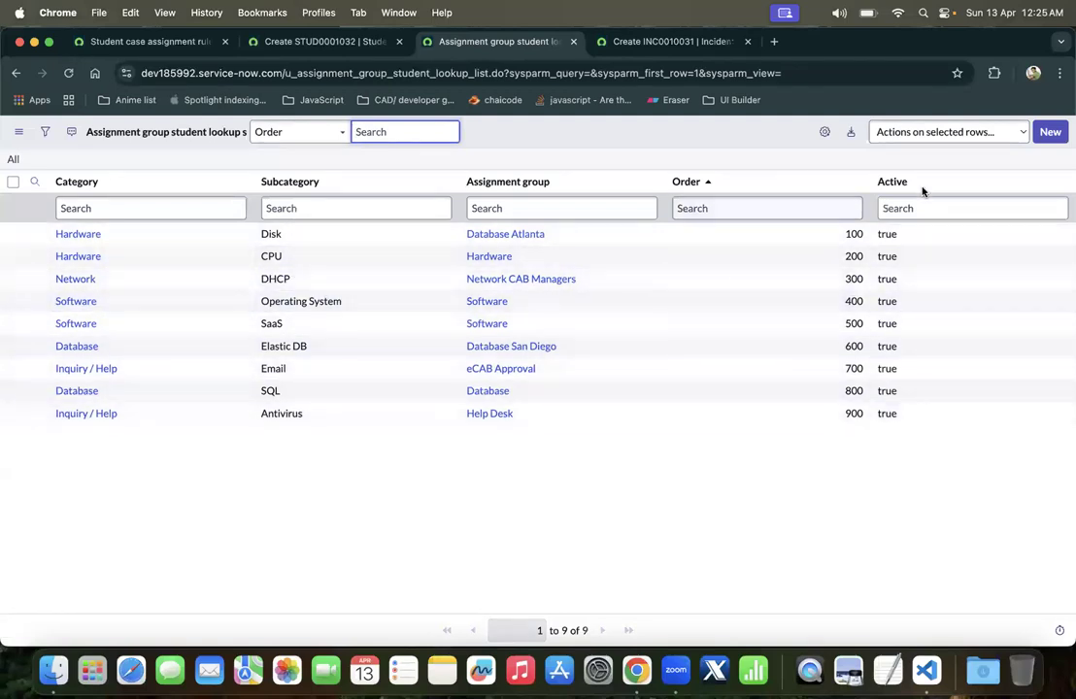
Start a new assignment group student lookup record with category Network and subcategory DNS
{"action": "left_click", "coordinate": [1050, 131]}
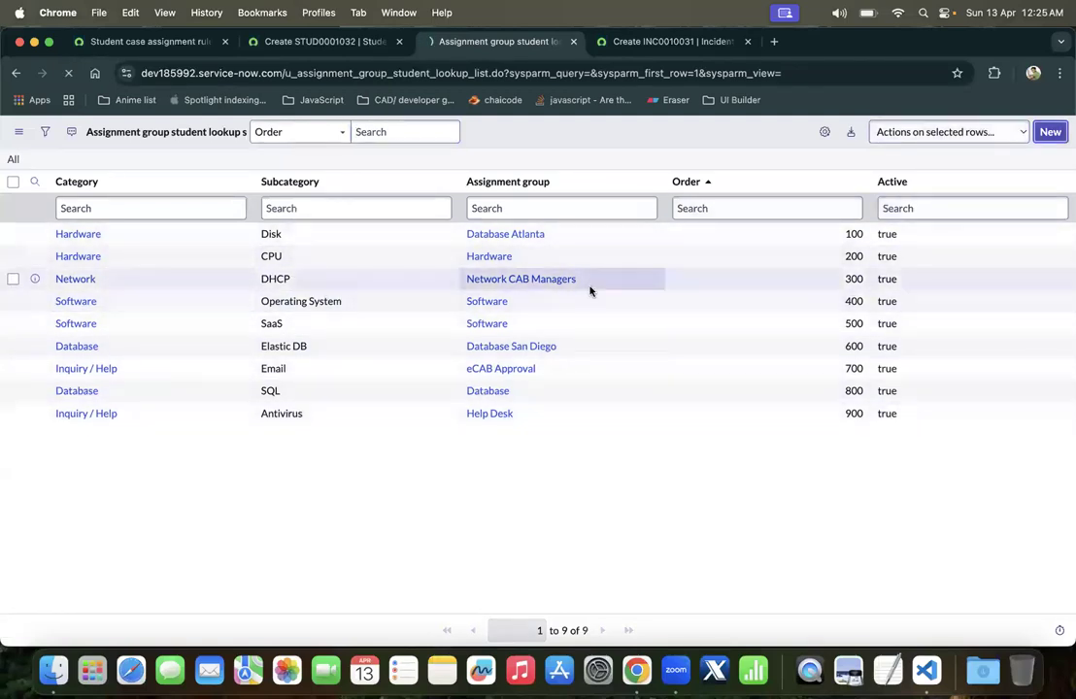
{"action": "left_click", "coordinate": [245, 173]}
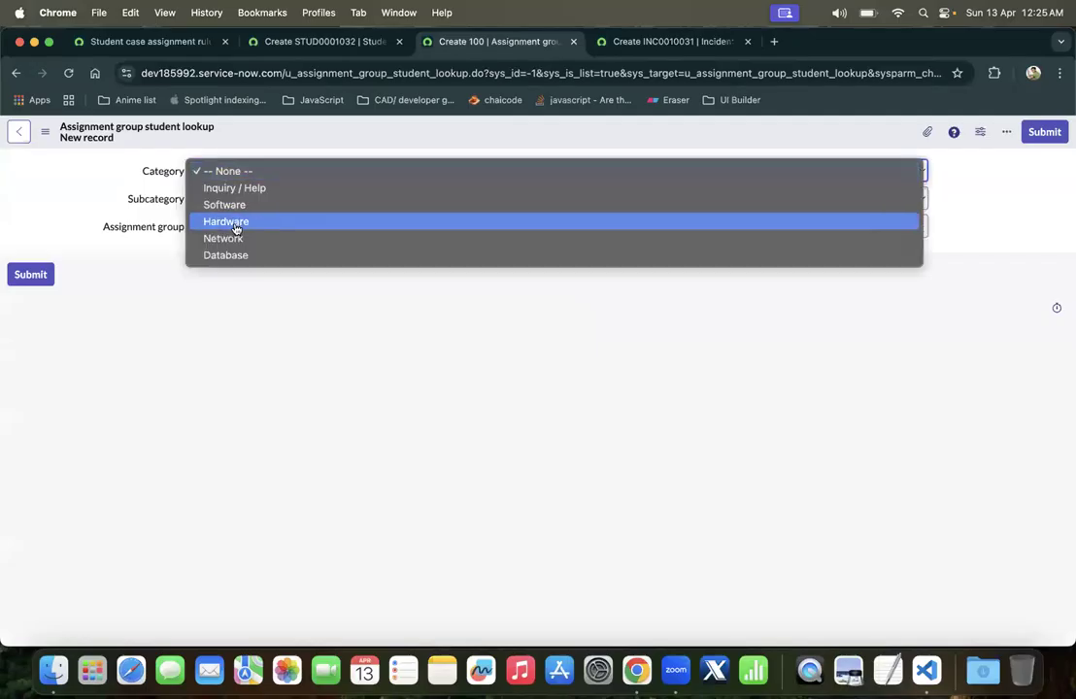
{"action": "left_click", "coordinate": [238, 238]}
{"action": "left_click", "coordinate": [255, 206]}
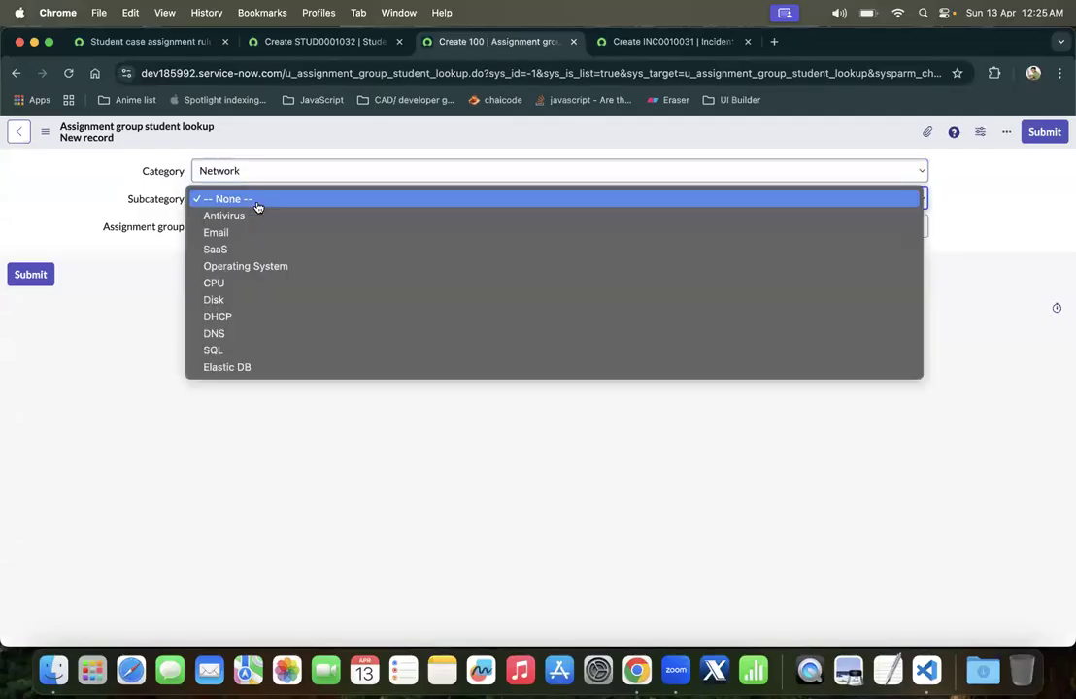
{"action": "left_click", "coordinate": [238, 334]}
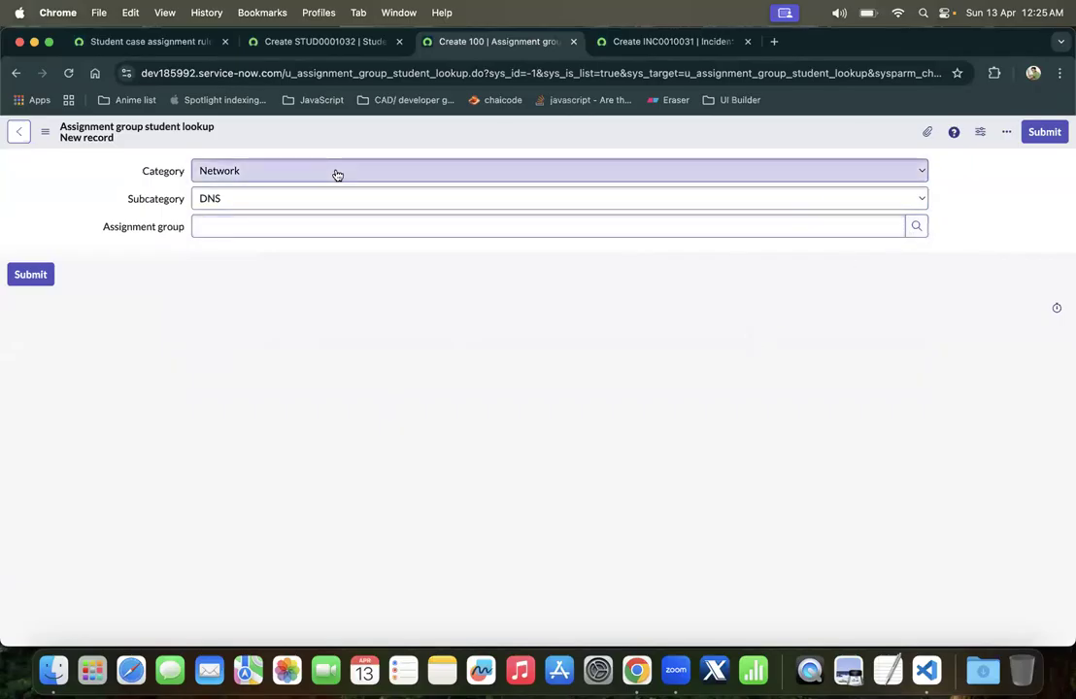
Search the groups for names containing network and set the lookup record's assignment group to ATF_TestGroup_Network
{"action": "left_click", "coordinate": [916, 226]}
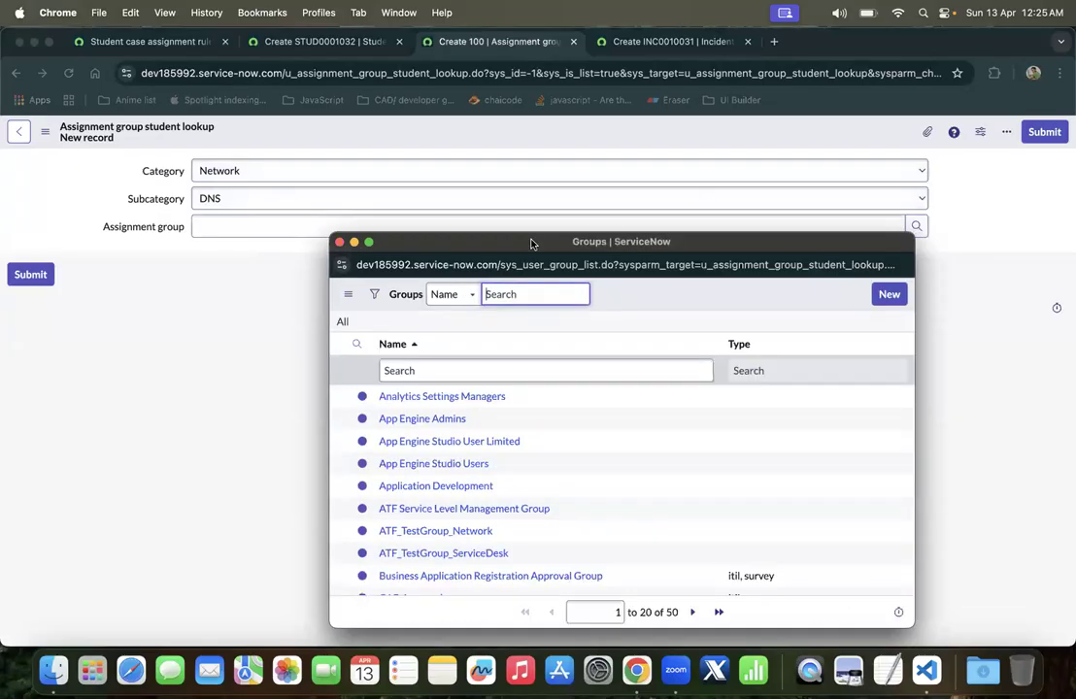
{"action": "left_click_drag", "start_coordinate": [531, 240], "coordinate": [529, 167]}
{"action": "left_click", "coordinate": [502, 293]}
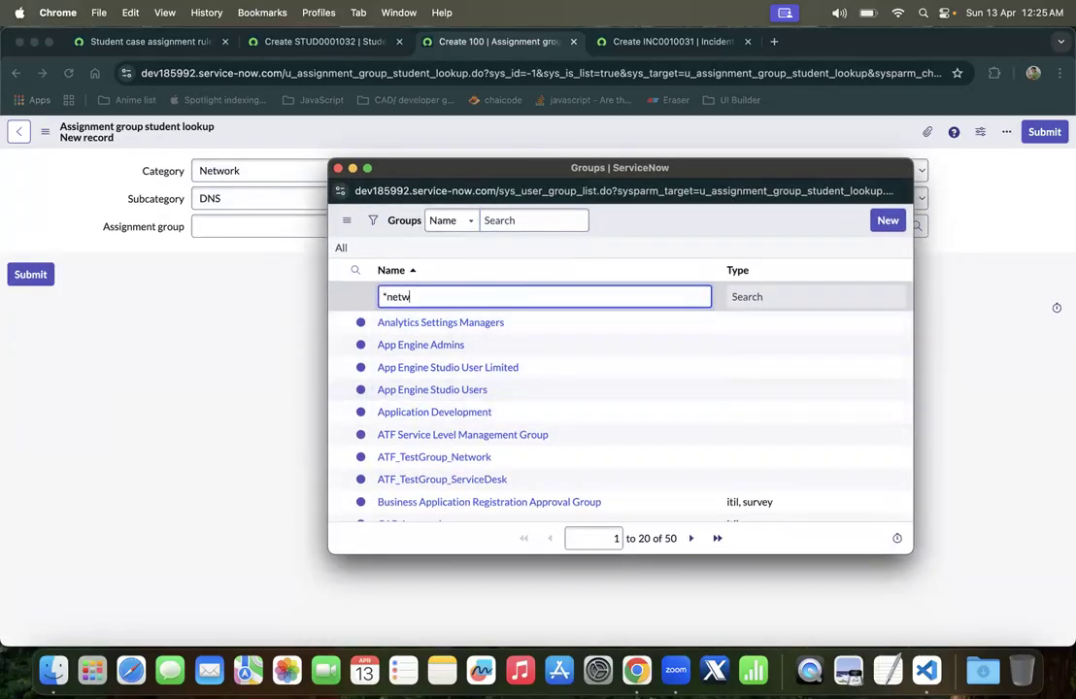
{"action": "type", "text": "*network"}
{"action": "key", "text": "Return"}
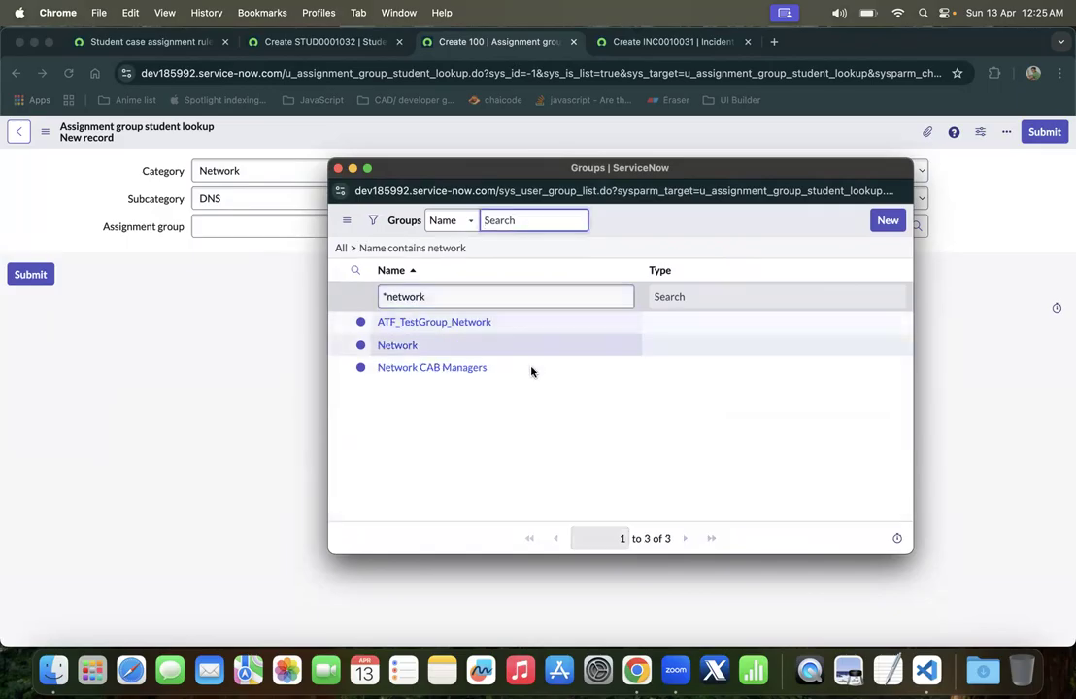
{"action": "left_click", "coordinate": [458, 324]}
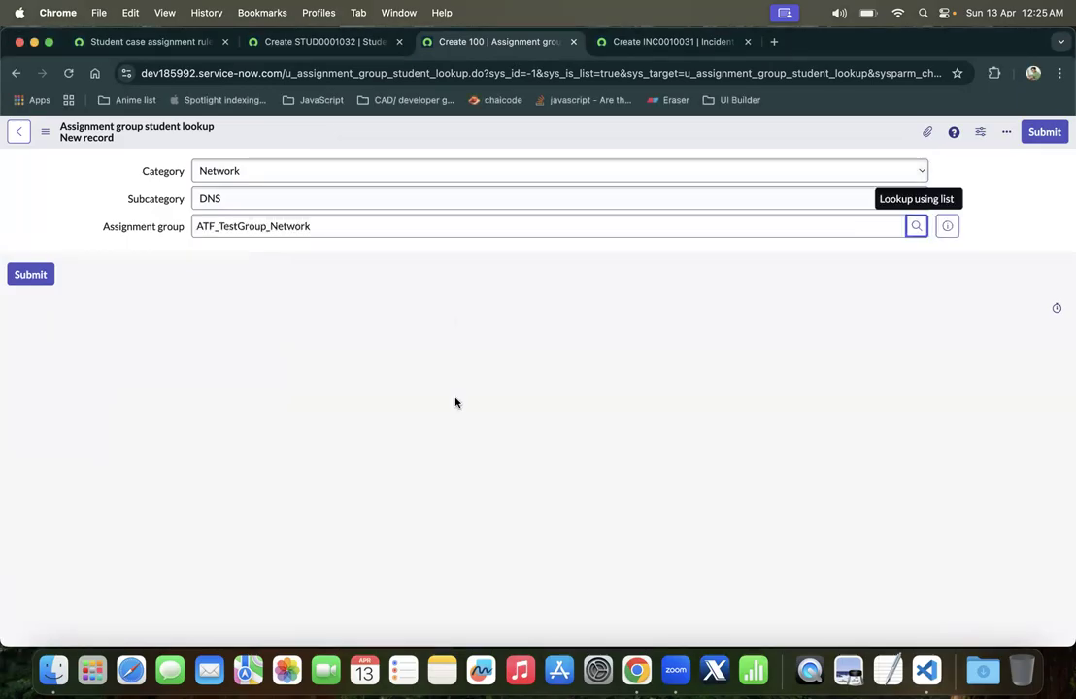
Submit the Network DNS lookup record and set its order to 150 in the list
{"action": "left_click", "coordinate": [1046, 133]}
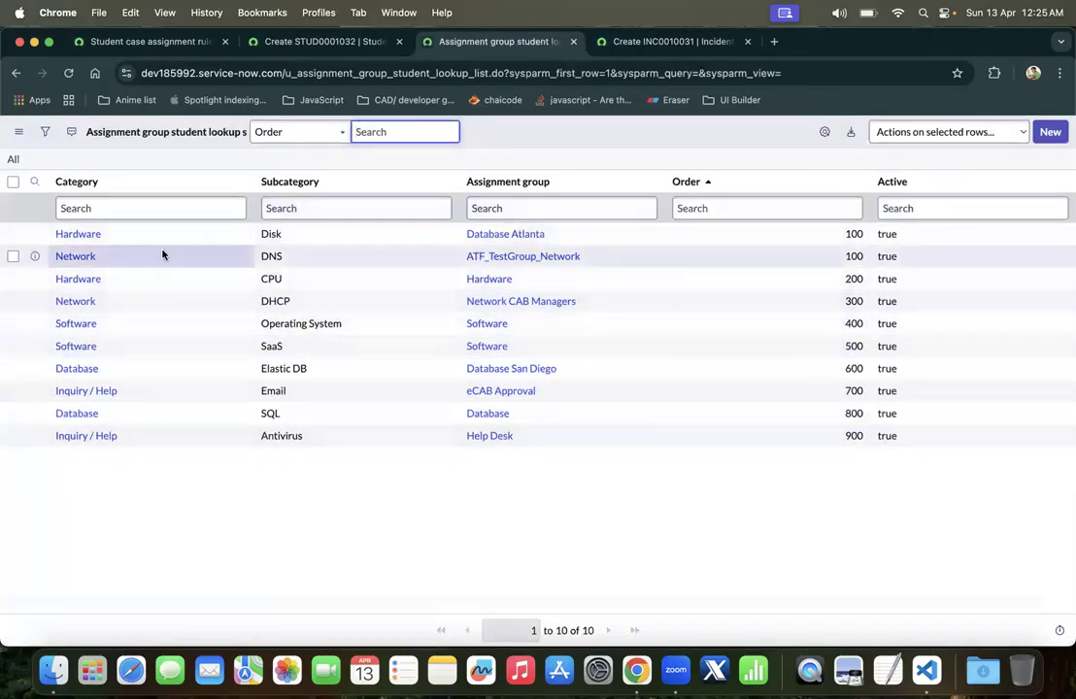
{"action": "double_click", "coordinate": [791, 260]}
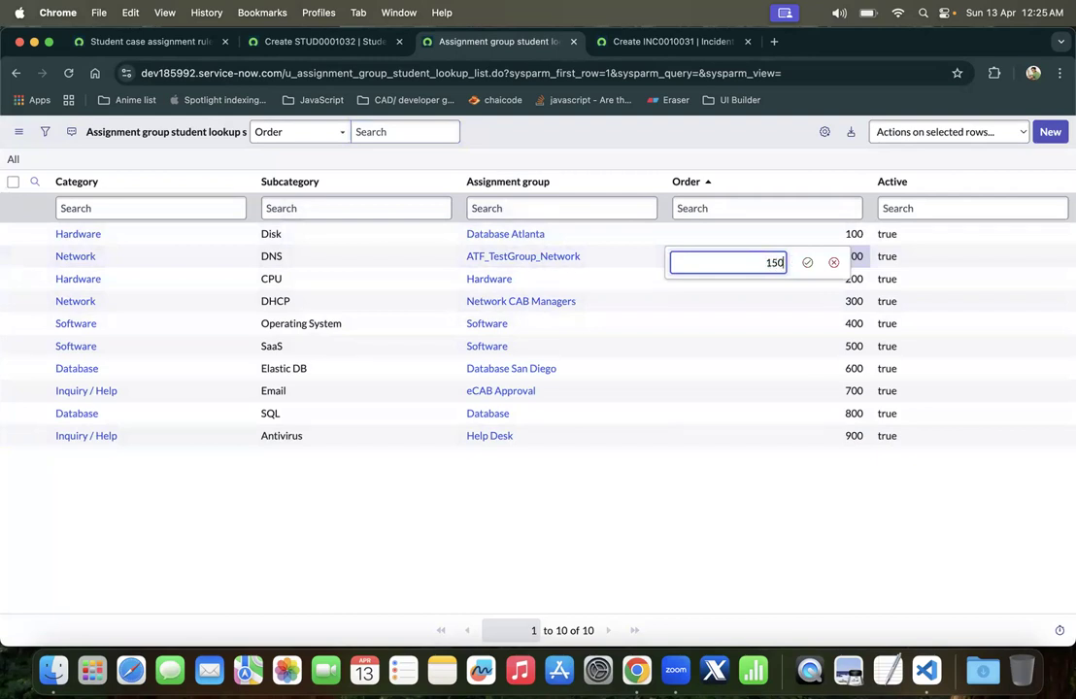
{"action": "left_click", "coordinate": [806, 263]}
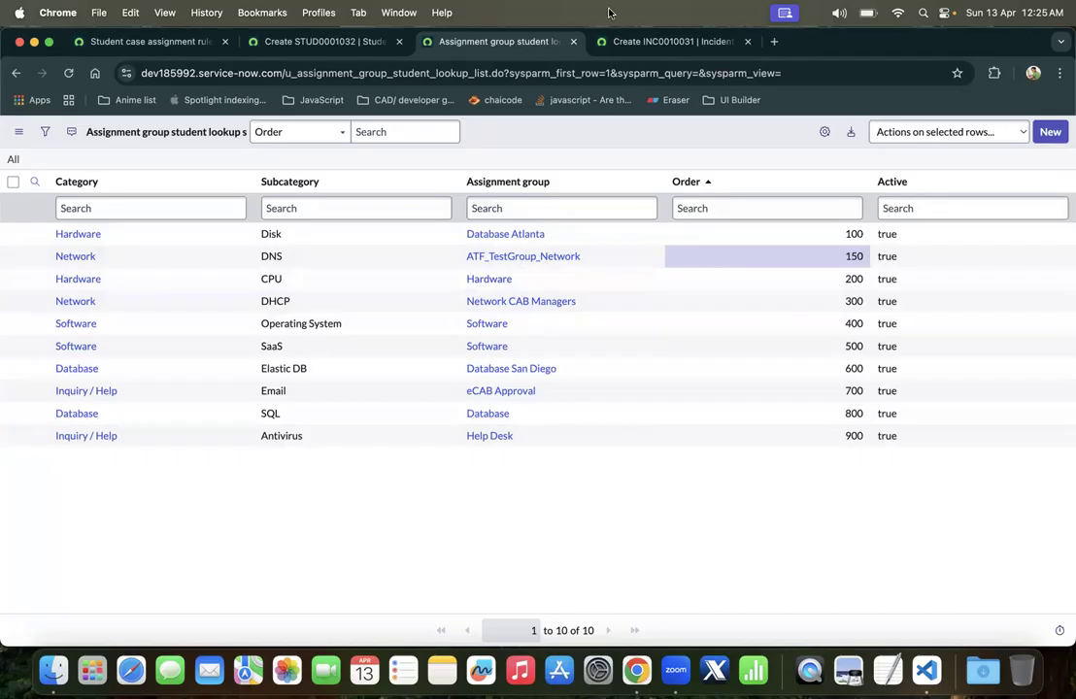
Reload the new student case task form, discarding its unsaved values
{"action": "left_click", "coordinate": [330, 41]}
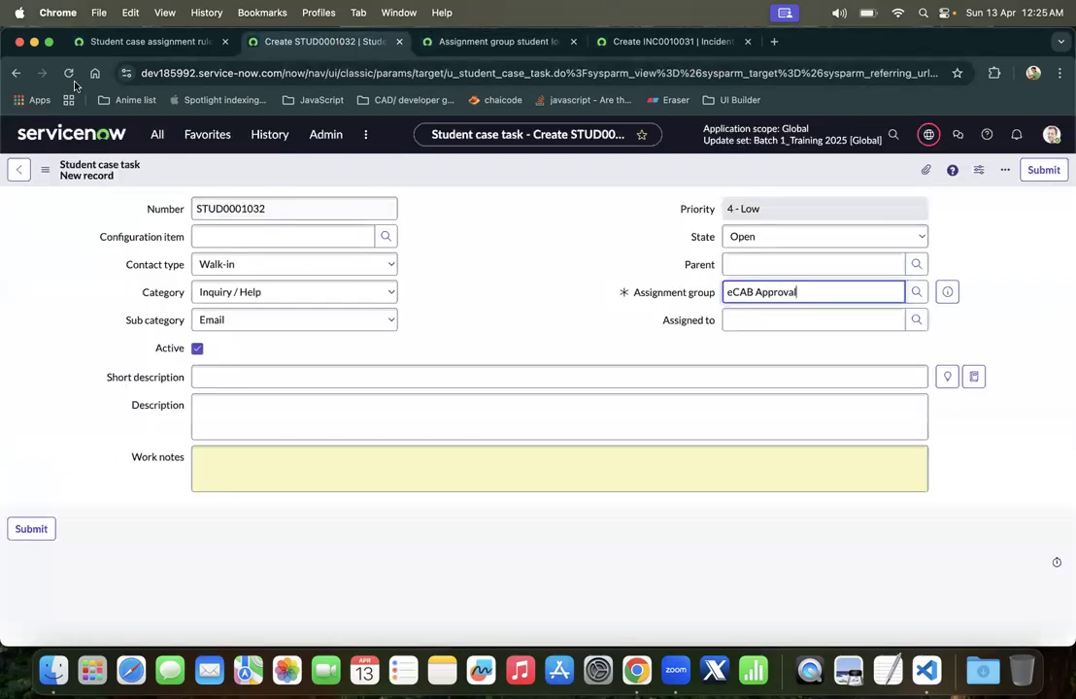
{"action": "left_click", "coordinate": [48, 171]}
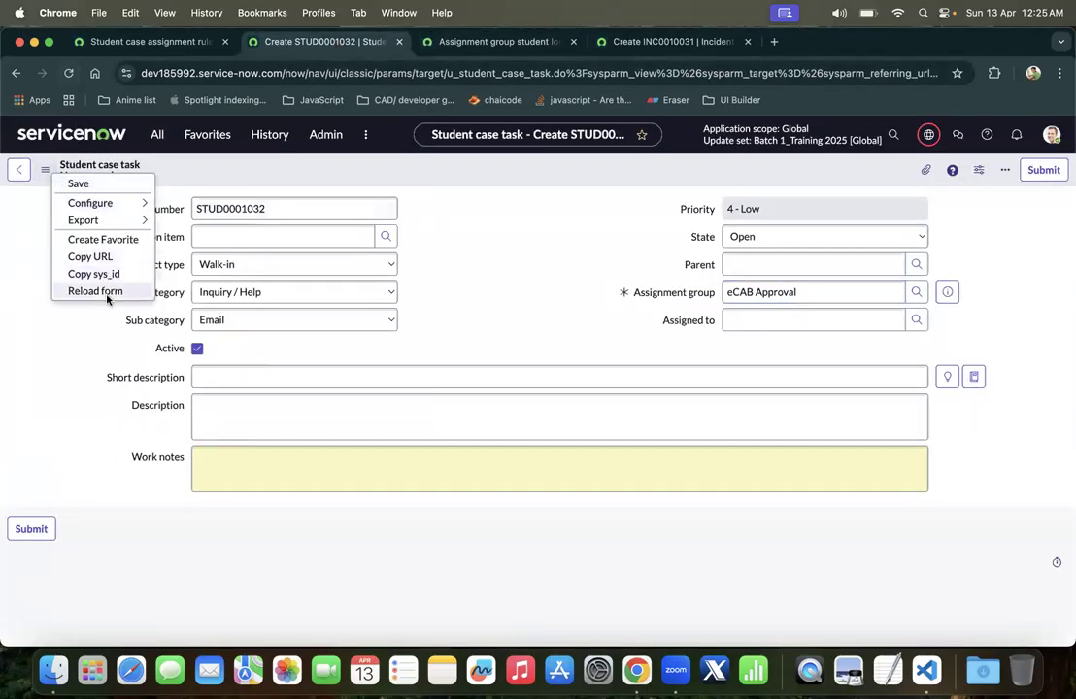
{"action": "left_click", "coordinate": [97, 287]}
{"action": "left_click", "coordinate": [645, 443]}
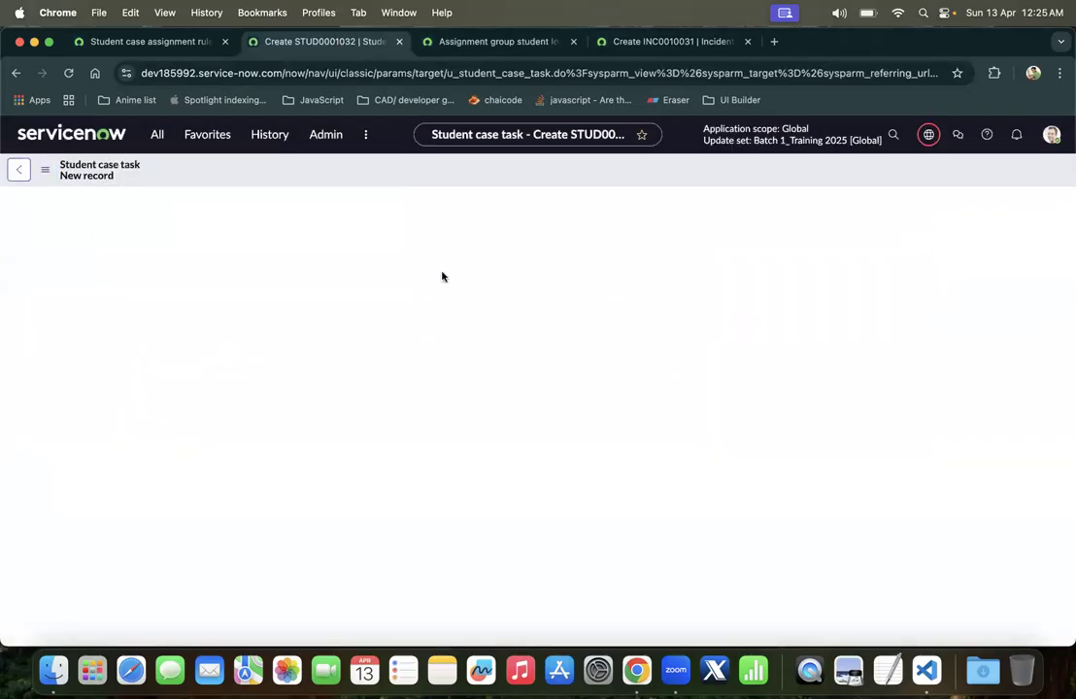
Review the category and subcategory of the Network DNS row in the assignment group lookup list
{"action": "left_click", "coordinate": [480, 39]}
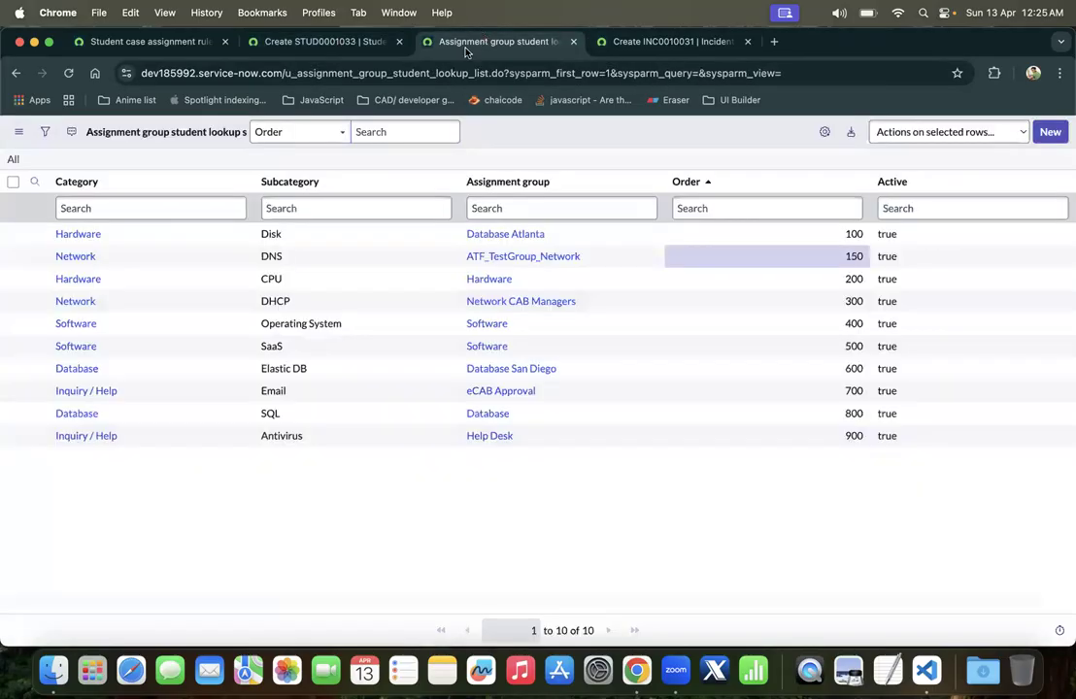
{"action": "left_click", "coordinate": [161, 258]}
{"action": "left_click", "coordinate": [342, 257]}
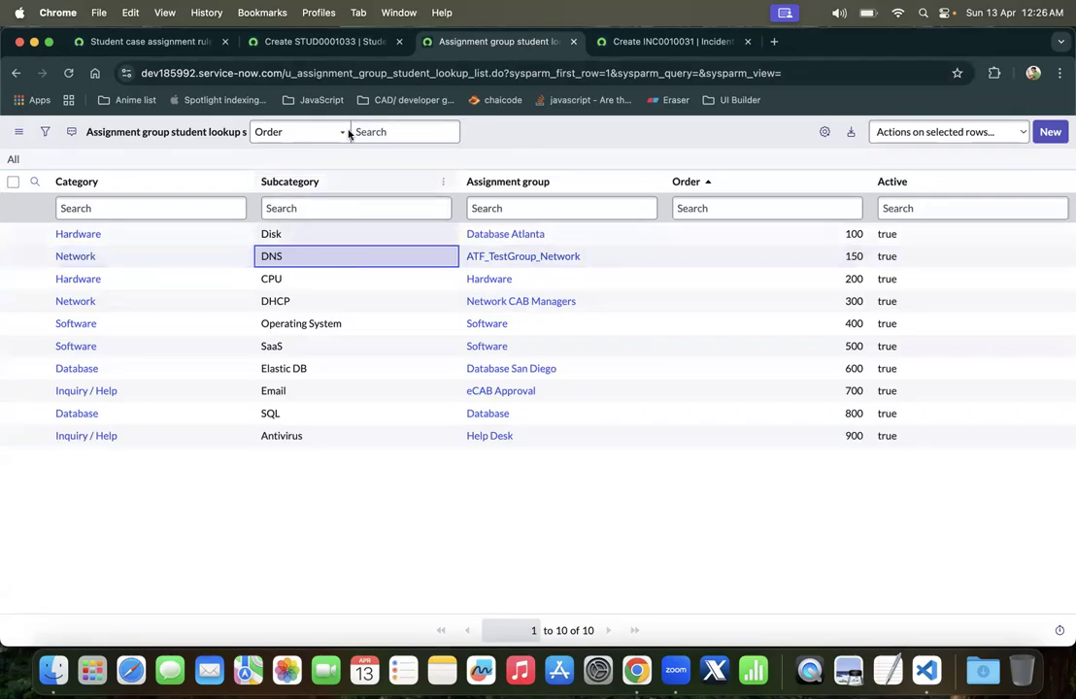
Set the new student case task's category to Network and sub category to DNS, and check its assignment group
{"action": "left_click", "coordinate": [283, 40]}
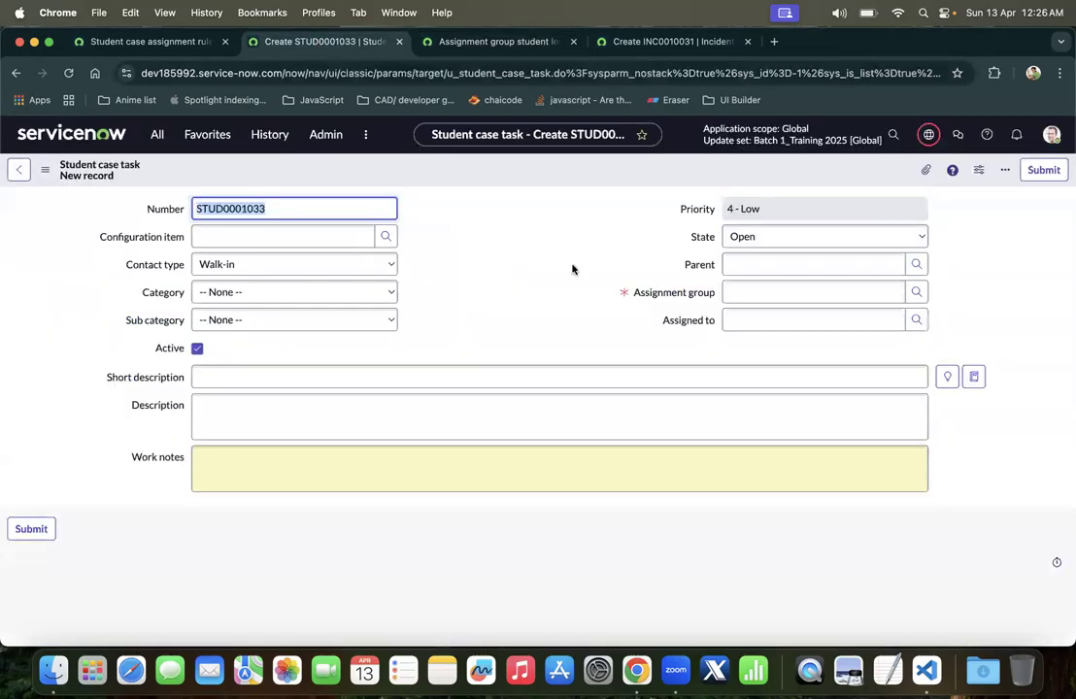
{"action": "left_click", "coordinate": [243, 292]}
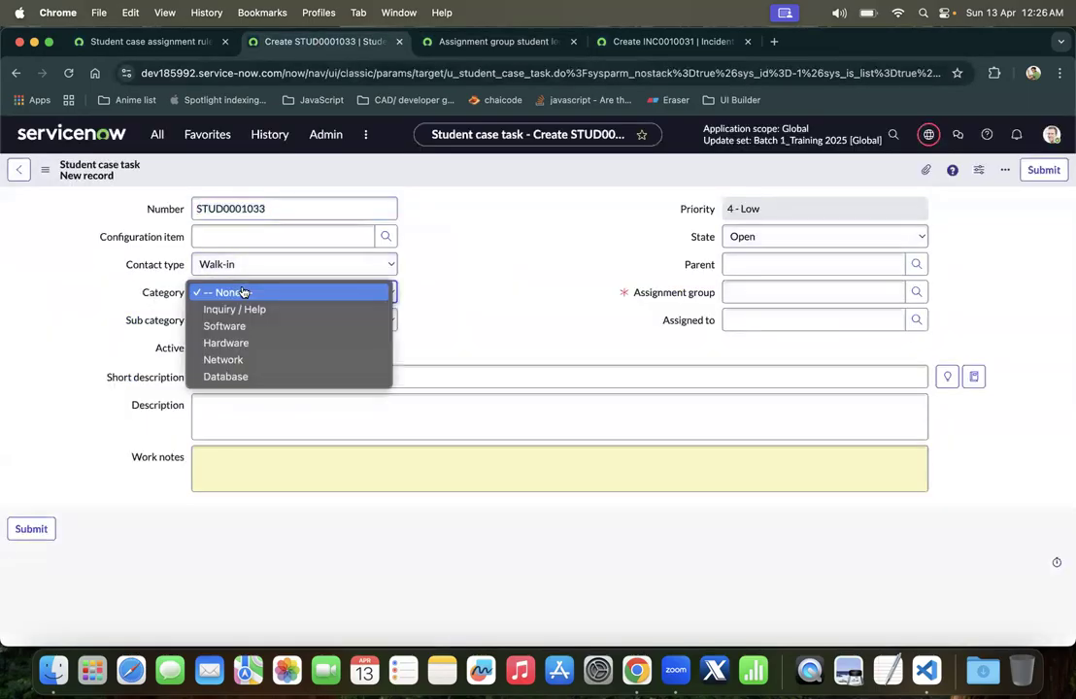
{"action": "left_click", "coordinate": [241, 362]}
{"action": "left_click", "coordinate": [258, 319]}
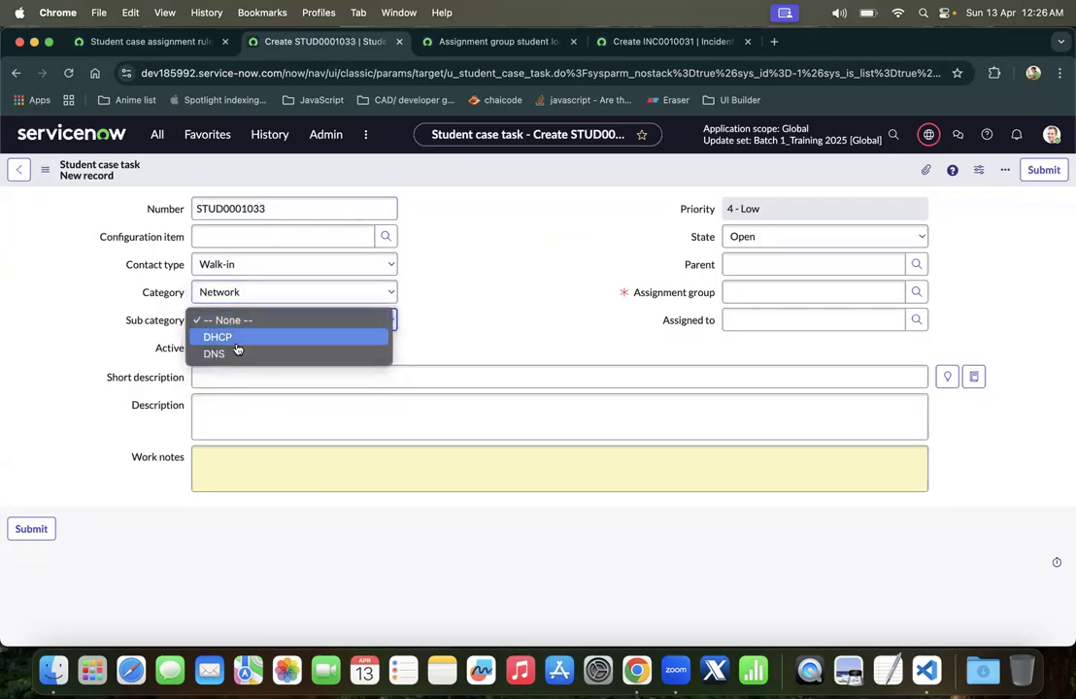
{"action": "left_click", "coordinate": [230, 356]}
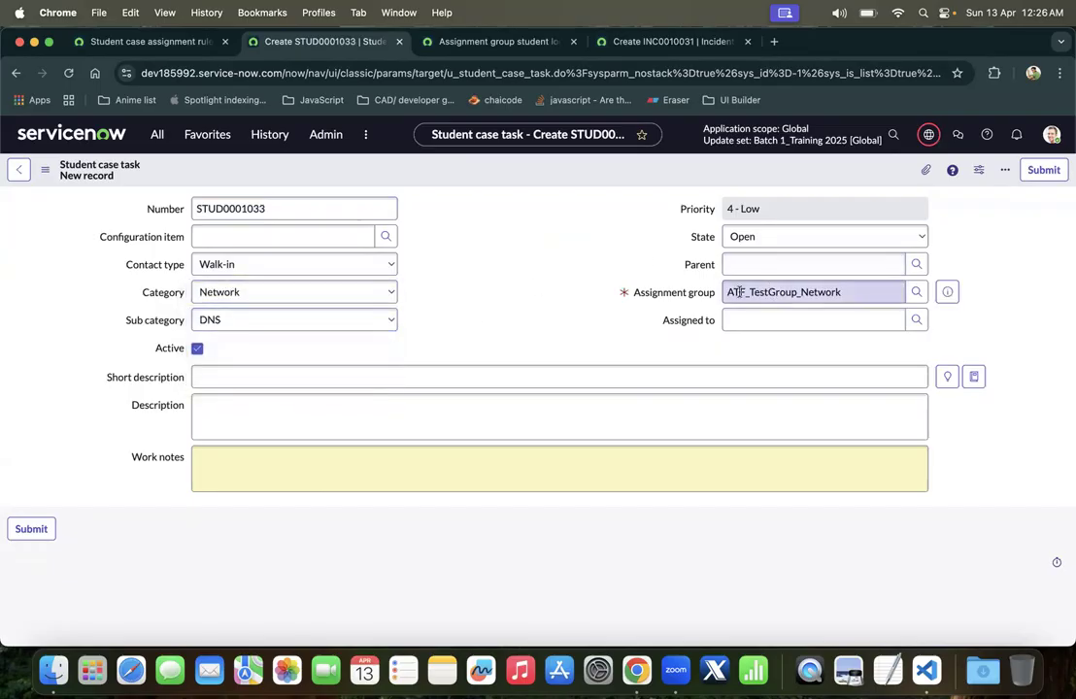
{"action": "left_click_drag", "start_coordinate": [724, 291], "coordinate": [861, 292]}
{"action": "left_click", "coordinate": [881, 292]}
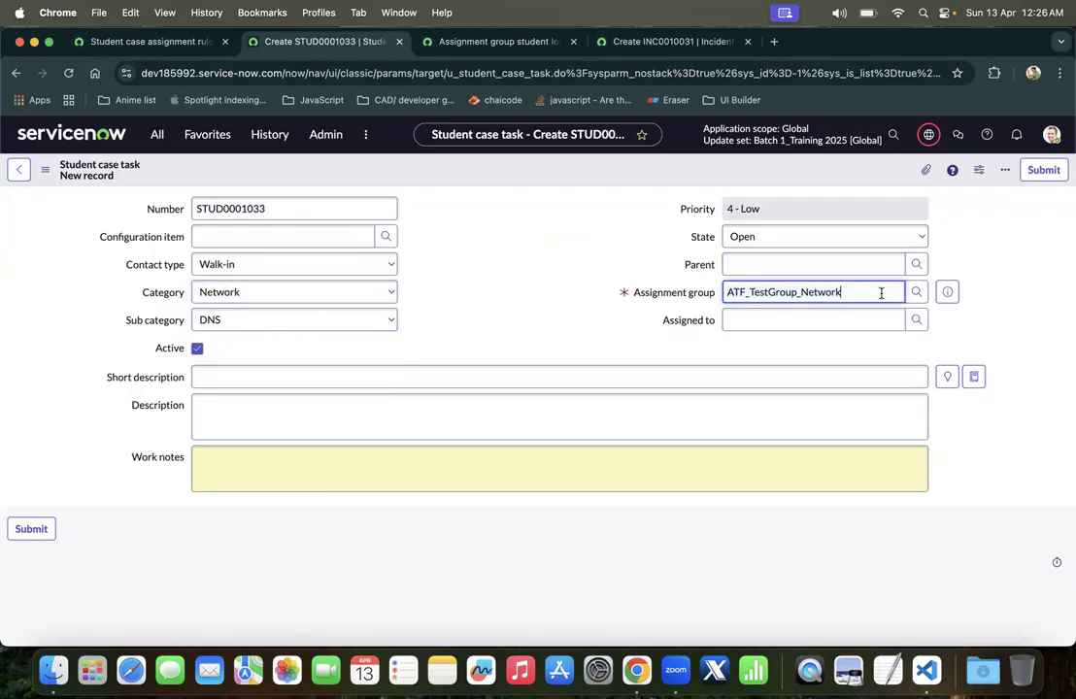
{"action": "left_click", "coordinate": [527, 272]}
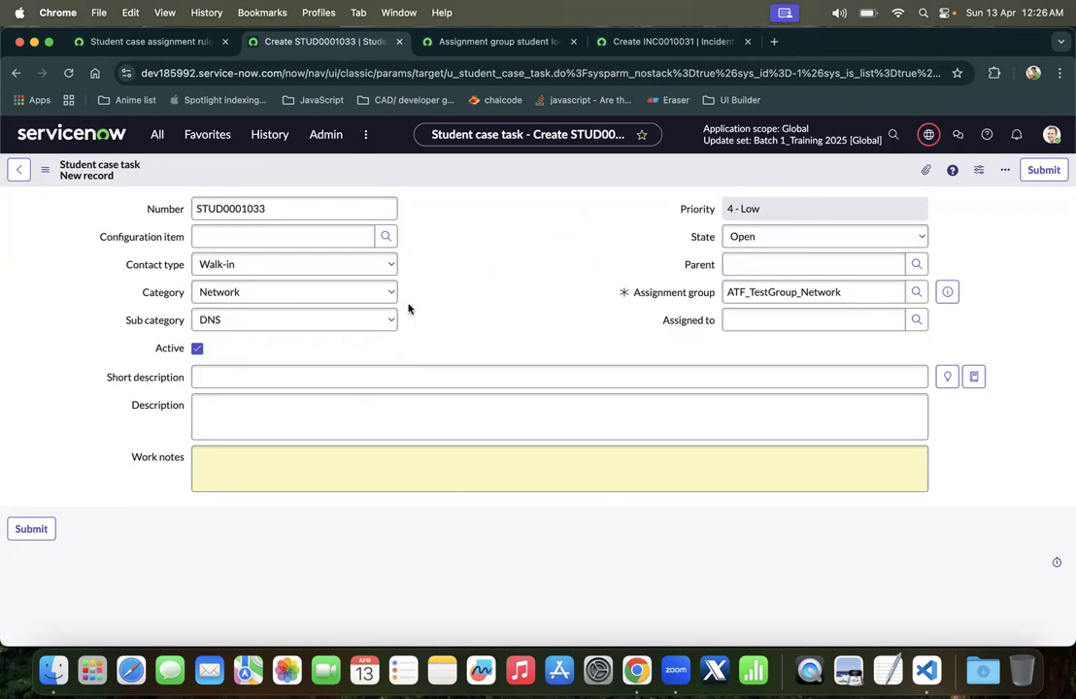
{"action": "left_click", "coordinate": [311, 266]}
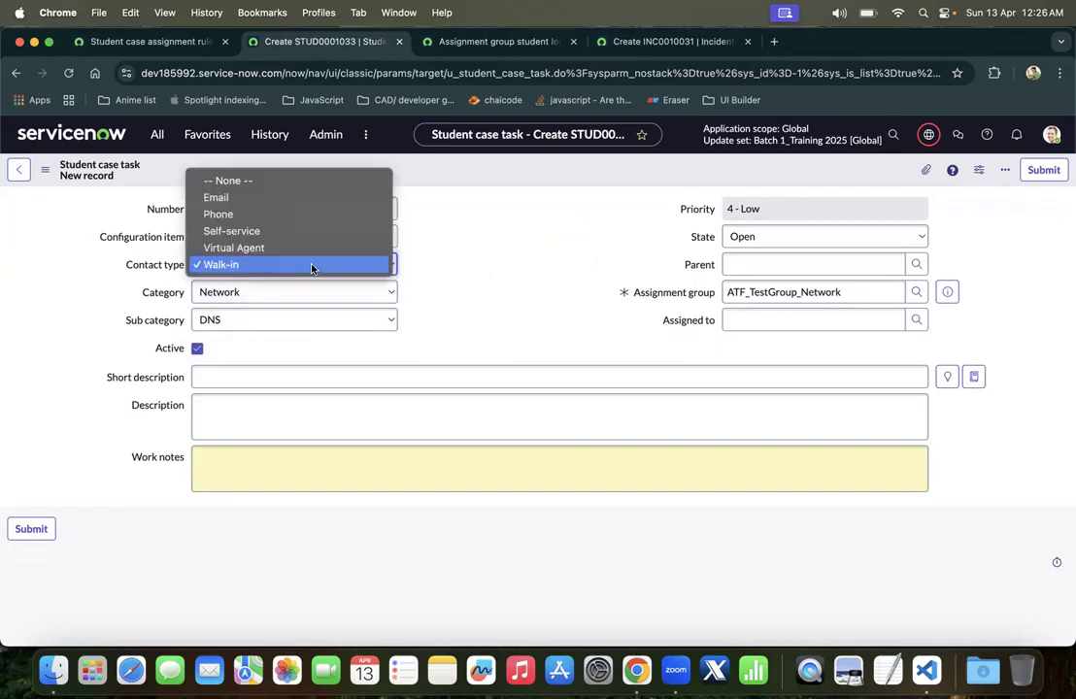
{"action": "left_click", "coordinate": [317, 272]}
{"action": "left_click", "coordinate": [290, 269]}
{"action": "left_click", "coordinate": [193, 224]}
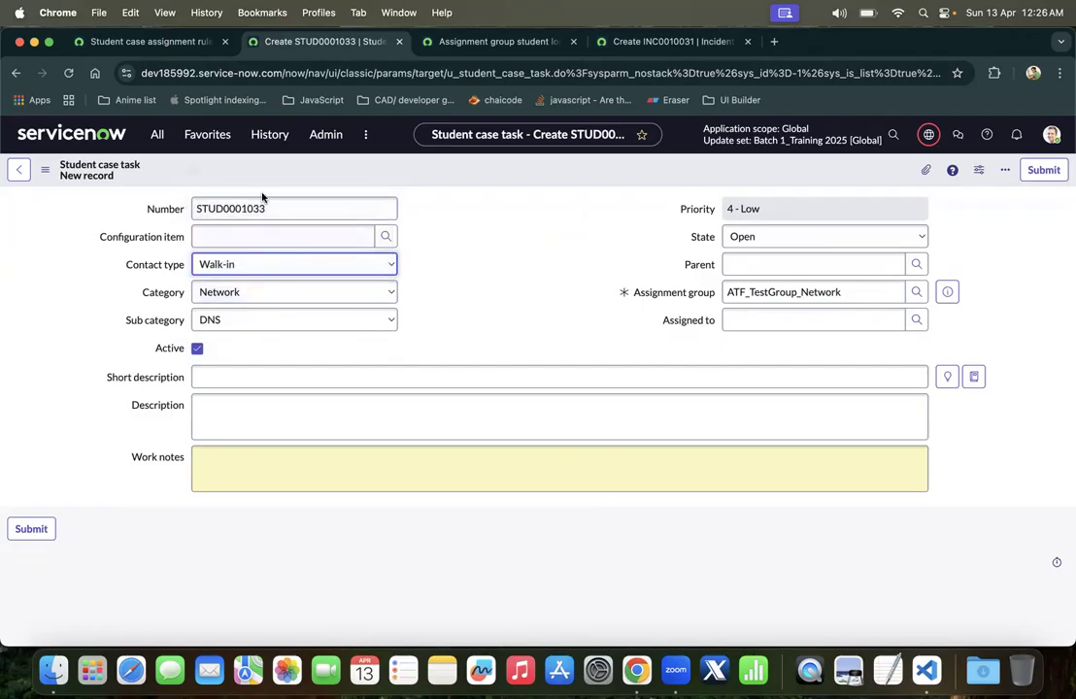
Leave the Student case assignment rules record and open the list of data lookup definitions
{"action": "left_click", "coordinate": [167, 42]}
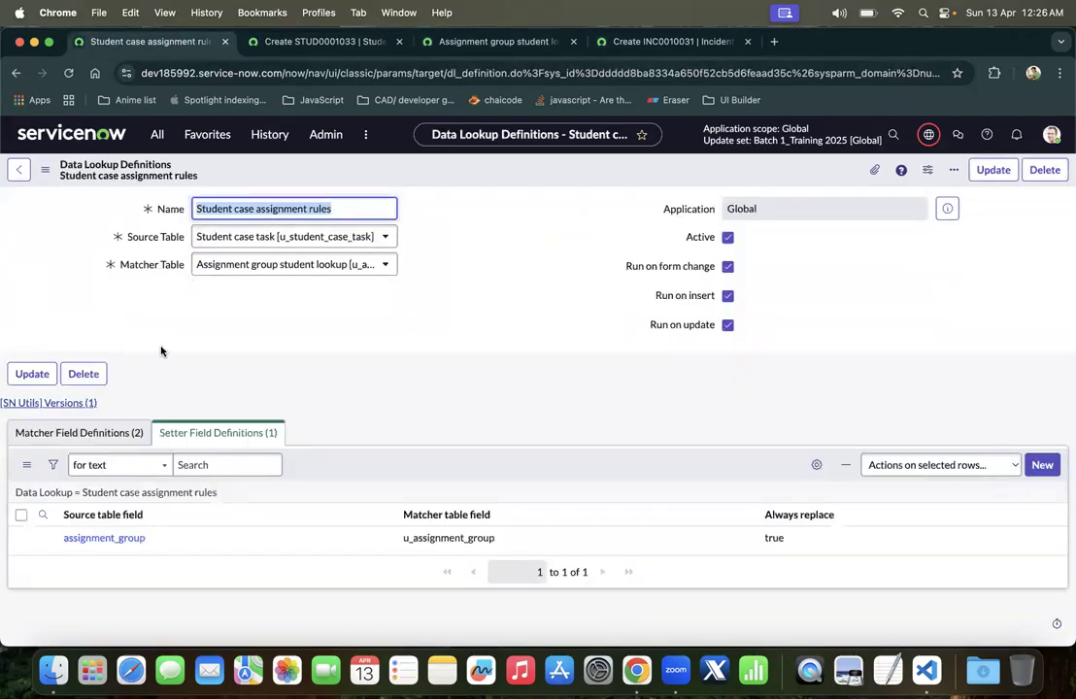
{"action": "left_click", "coordinate": [157, 134]}
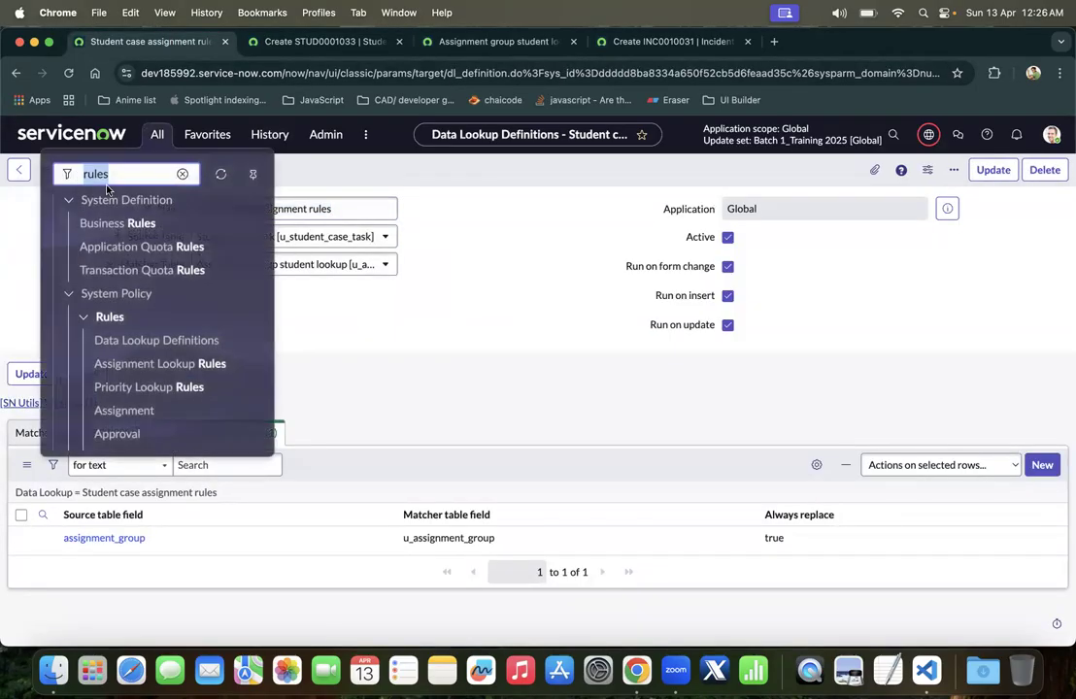
{"action": "scroll", "coordinate": [173, 284], "scroll_direction": "down", "scroll_amount": 1}
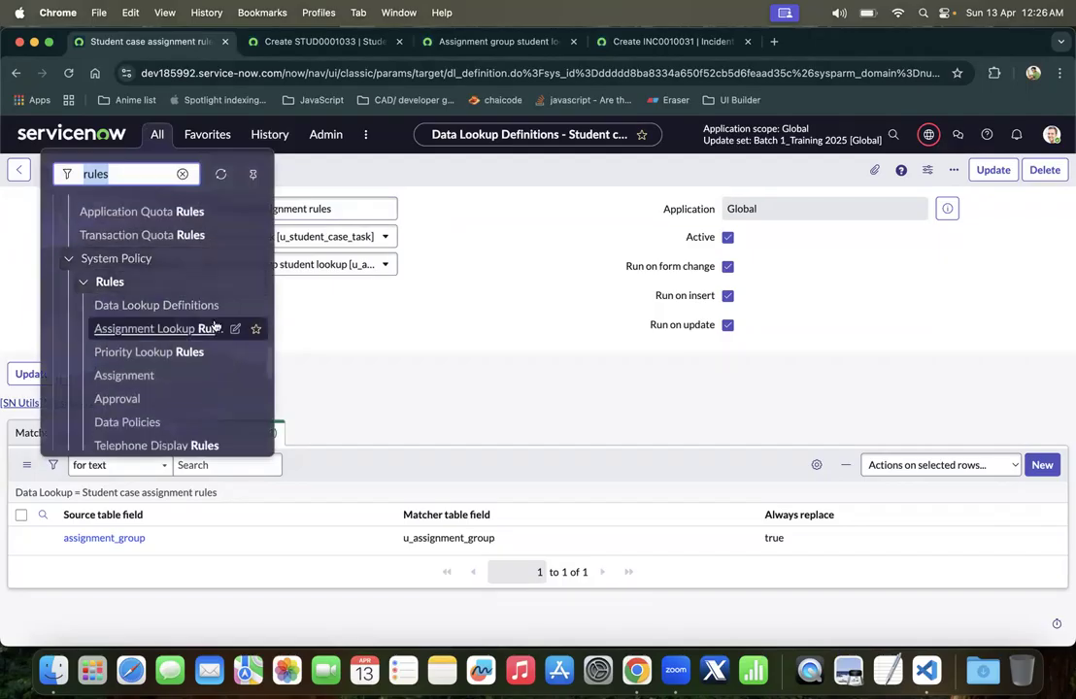
{"action": "left_click", "coordinate": [149, 306]}
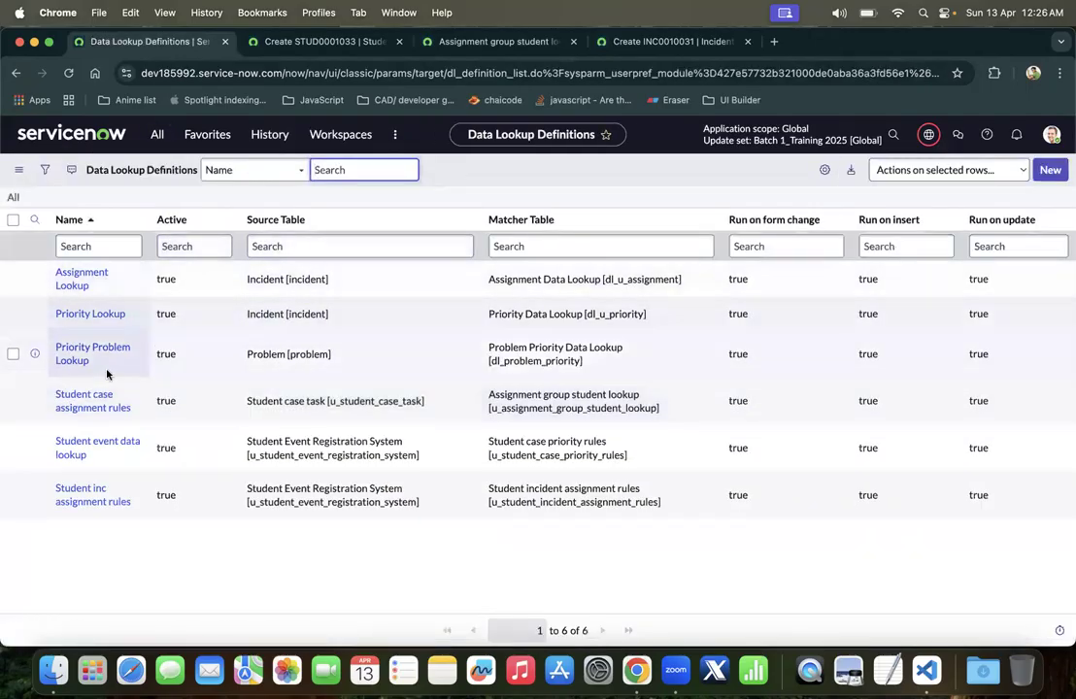
Open the Assignment Lookup definition for incidents and examine its setter and matcher field definitions
{"action": "left_click", "coordinate": [80, 274]}
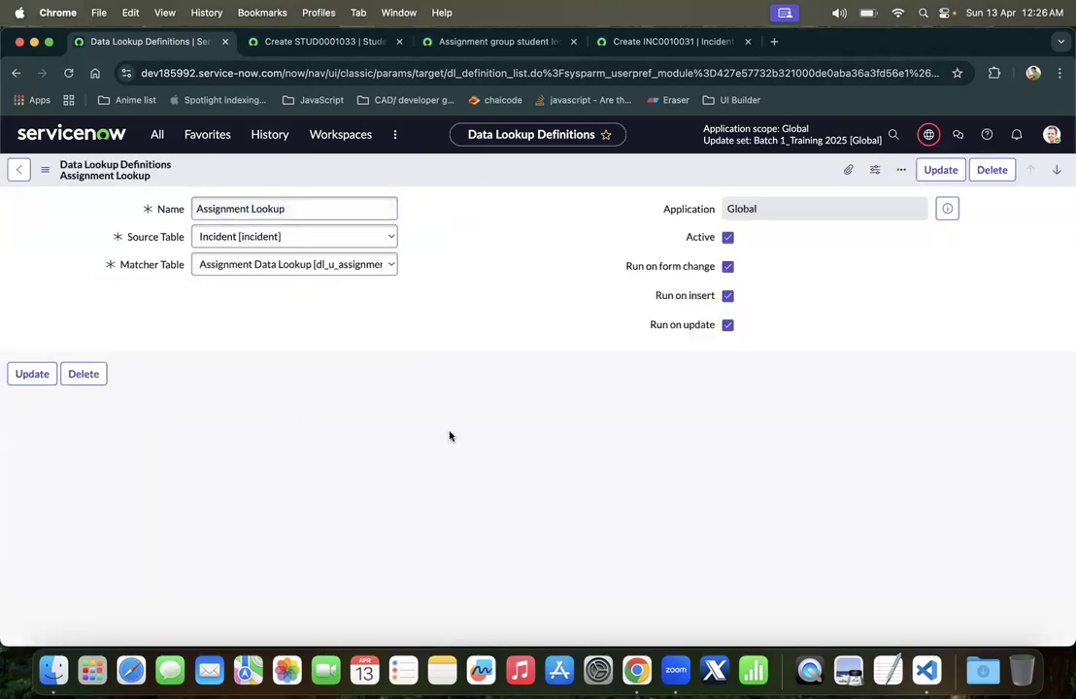
{"action": "left_click", "coordinate": [535, 433]}
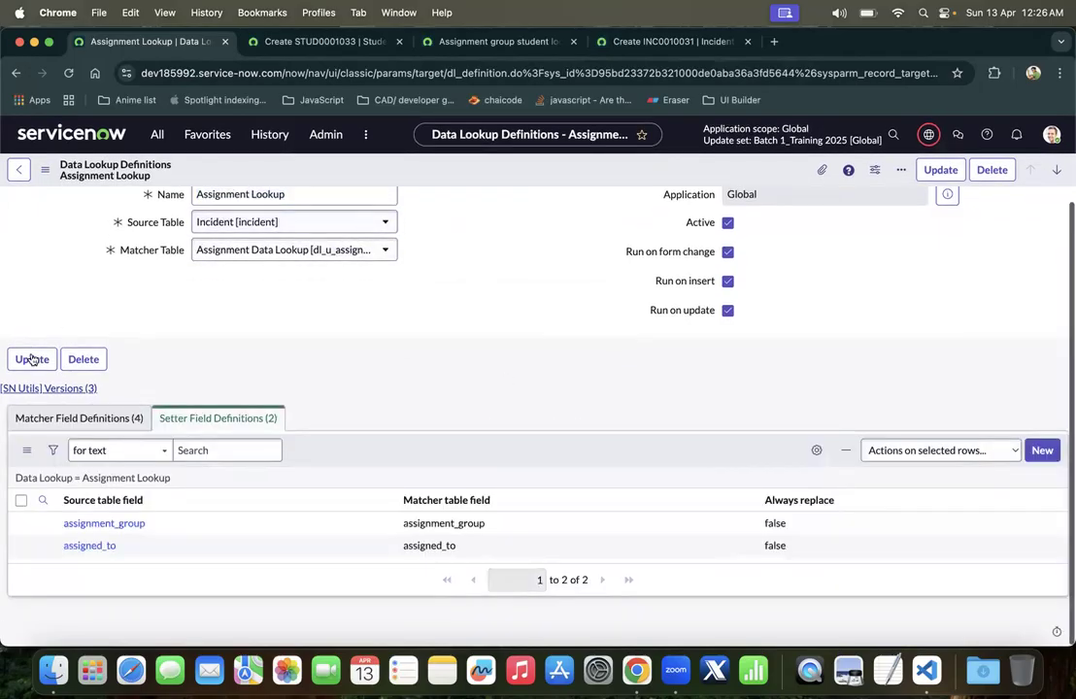
{"action": "left_click", "coordinate": [67, 418]}
{"action": "scroll", "coordinate": [178, 509], "scroll_direction": "down", "scroll_amount": 1}
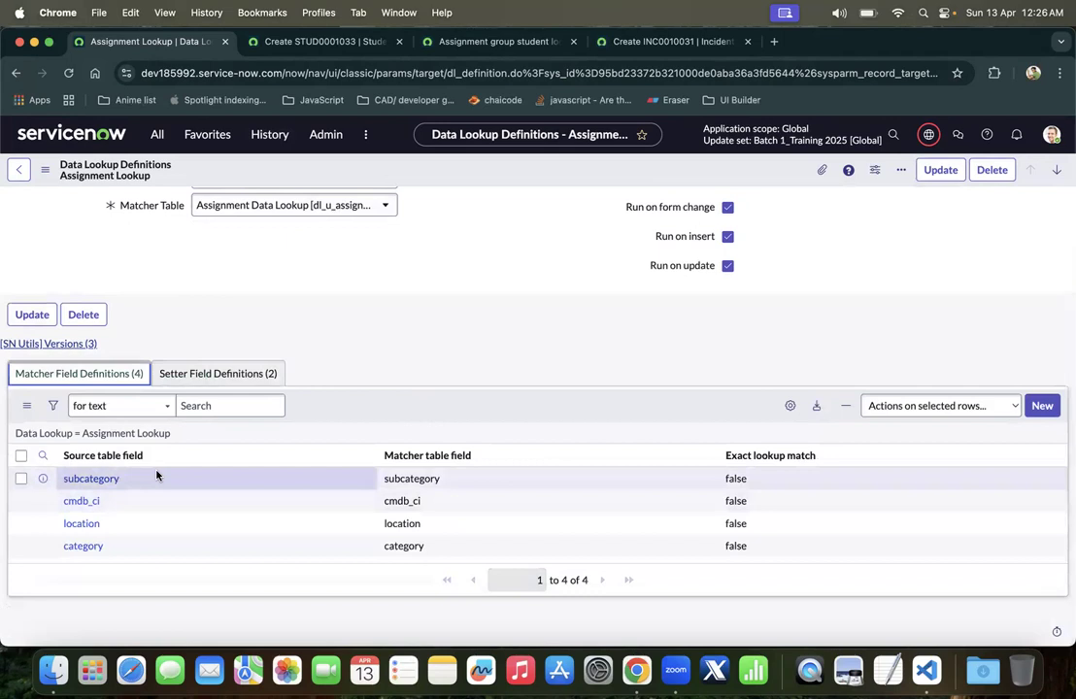